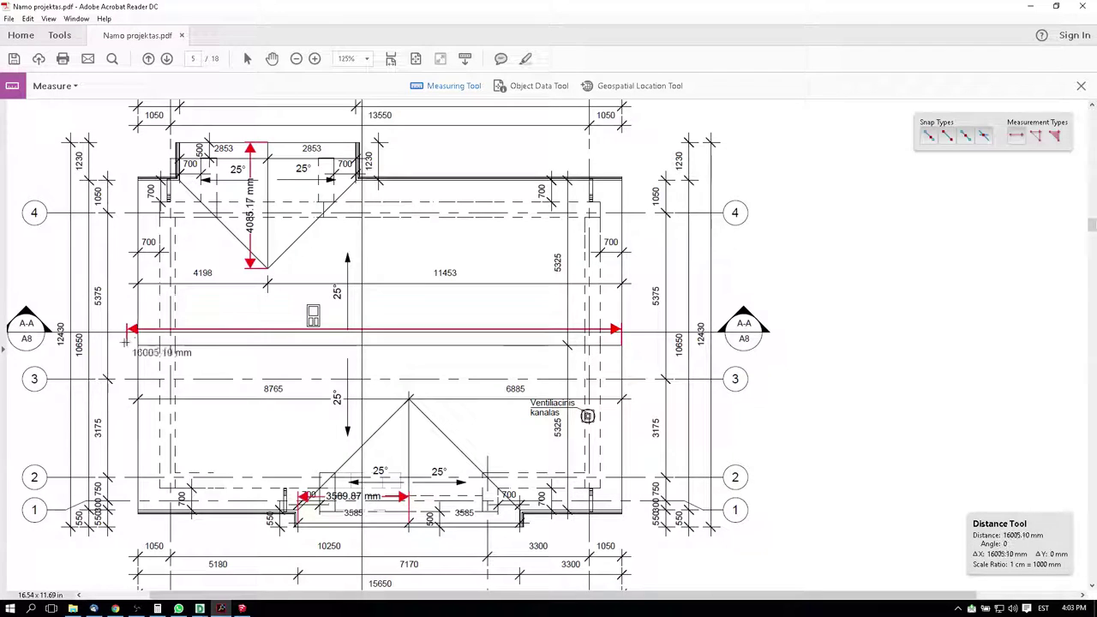
Measure the full ridge length across the roof plan and place the dimension above the ridge
click(138, 345)
click(163, 249)
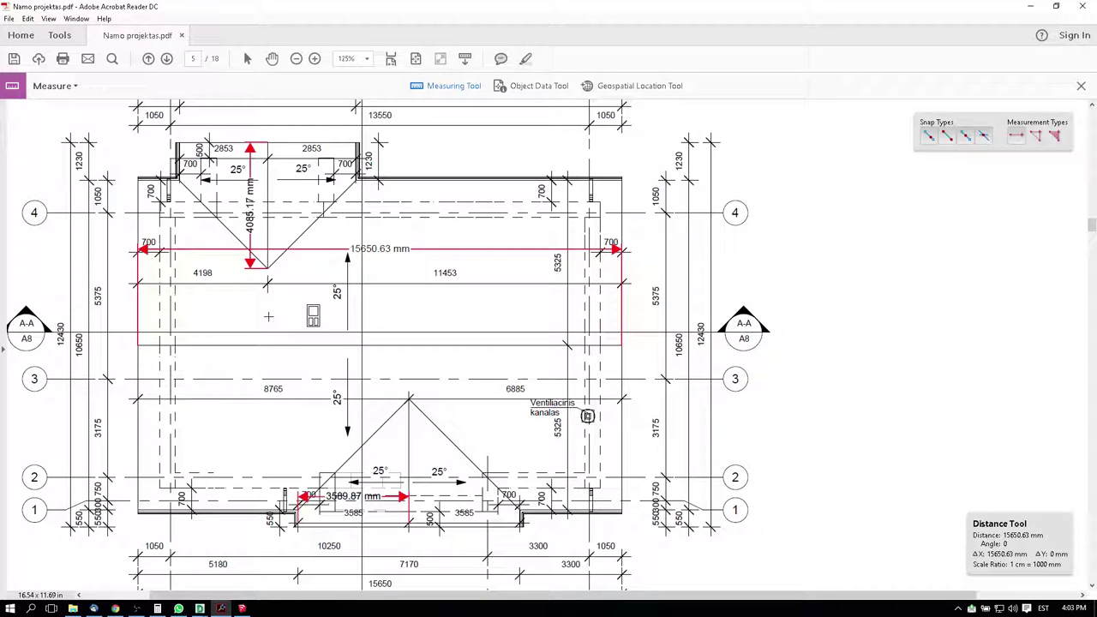
scroll(264, 403, up, 3)
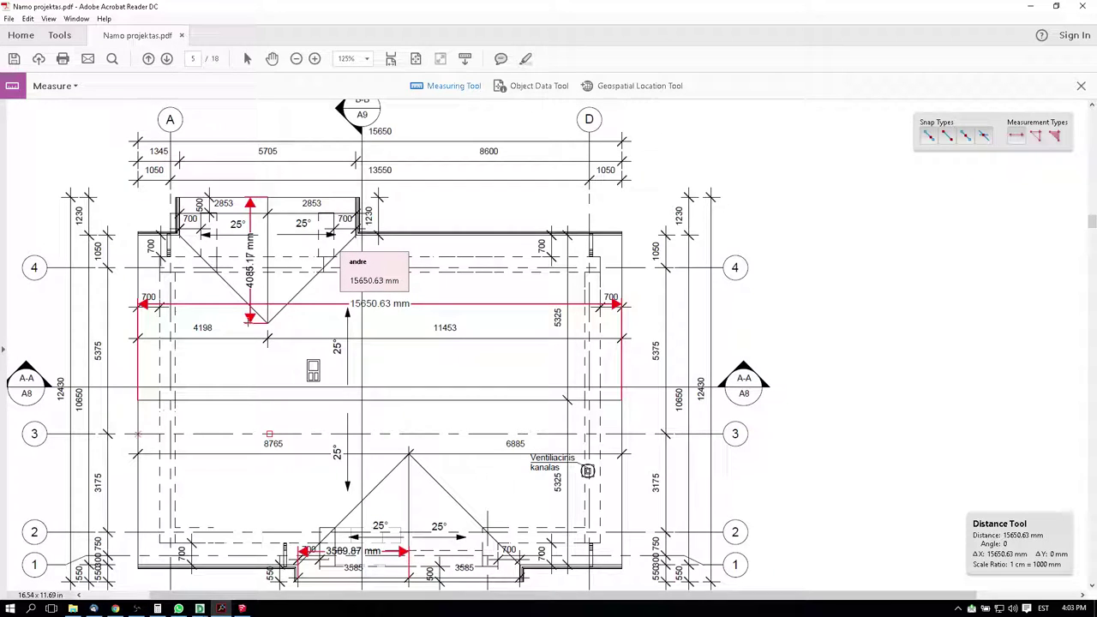
Switch to SketchUp and draw a 15650 mm ridge line parallel to the red axis
click(247, 608)
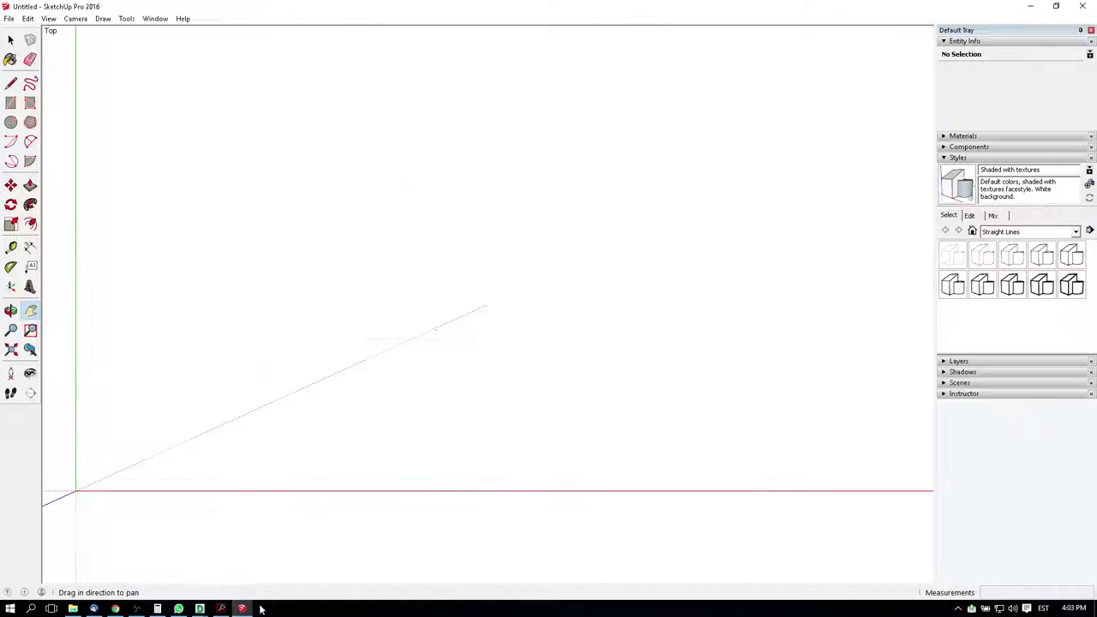
click(11, 83)
click(247, 191)
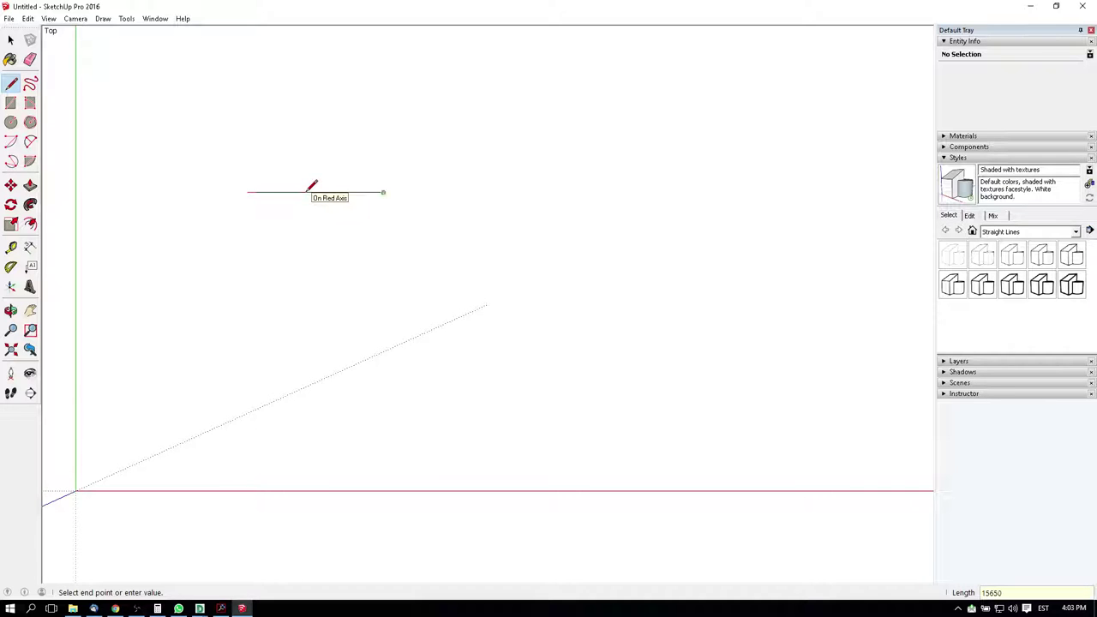
Check the roof slope on the PDF plan and create two 25° protractor guides, one per side, through the ridge line's first endpoint
mouse_move(462, 186)
middle_down()
mouse_move(215, 2)
mouse_move(343, 3)
mouse_move(517, 222)
mouse_move(570, 164)
middle_up()
scroll(570, 166, up, 5)
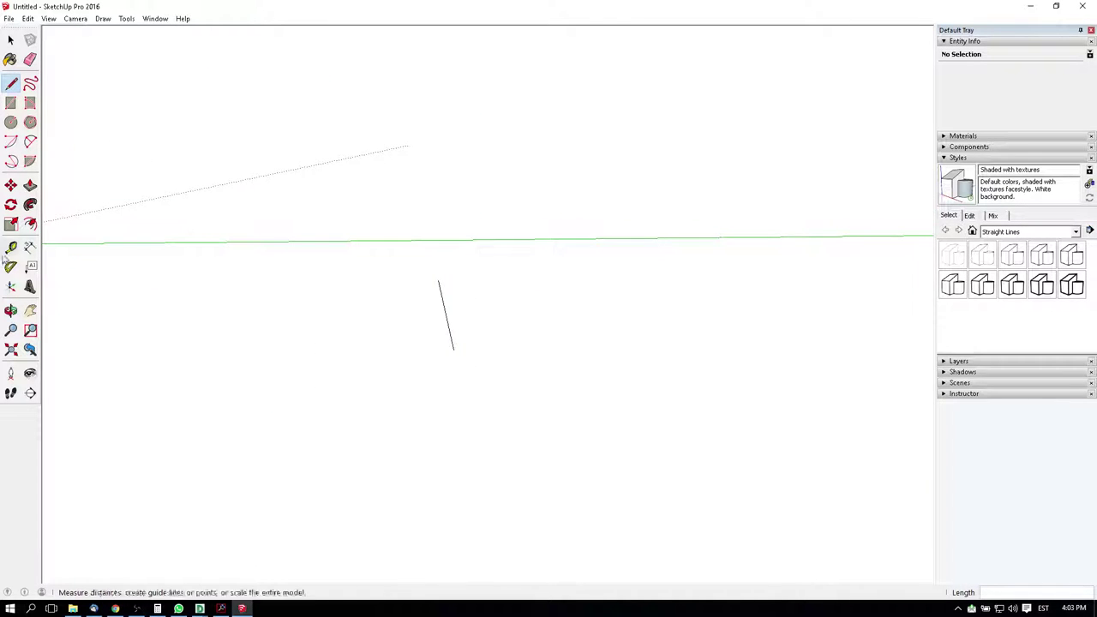
click(219, 609)
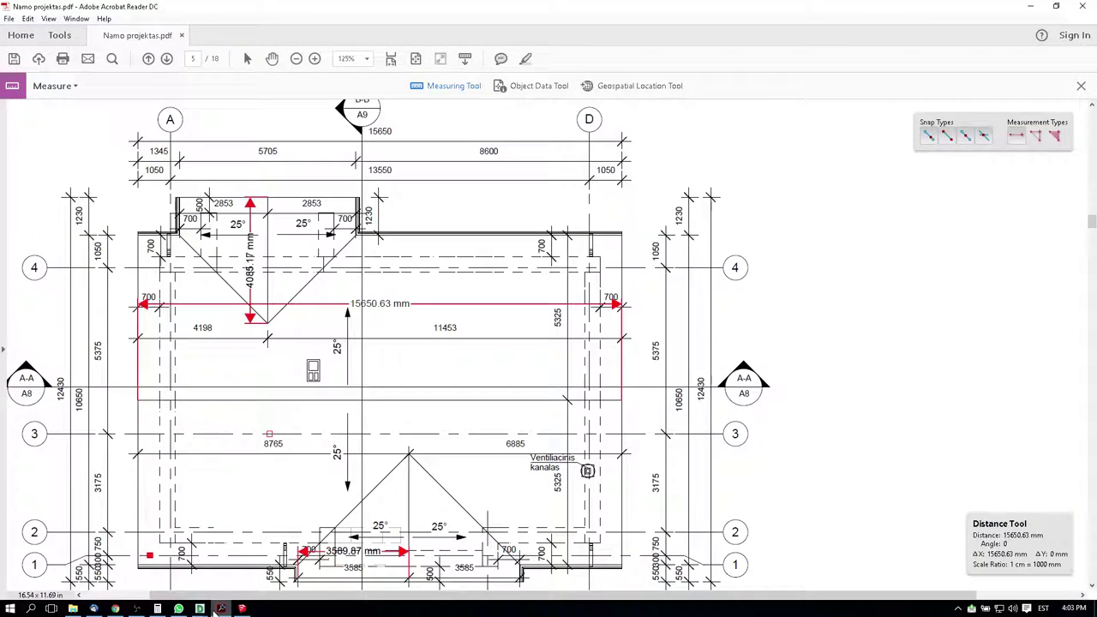
click(219, 608)
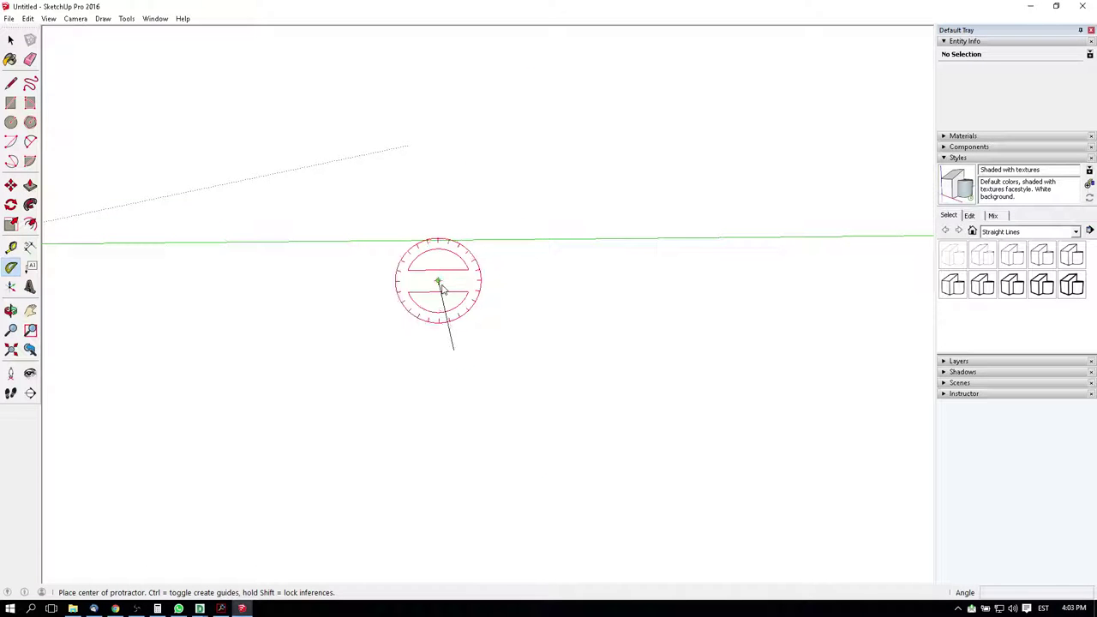
click(438, 283)
click(387, 288)
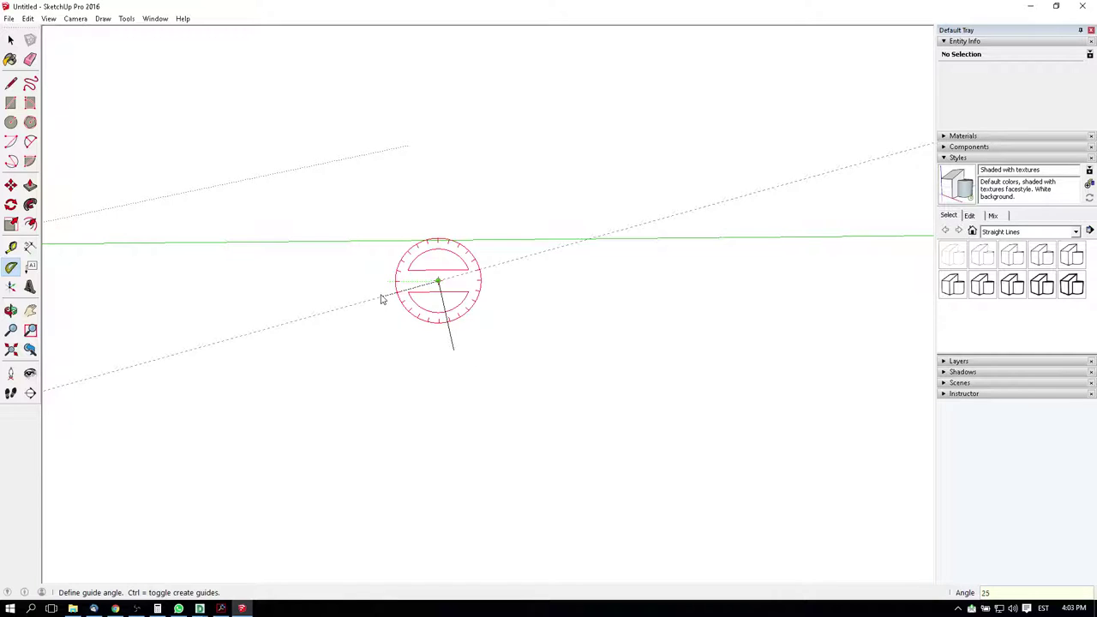
click(381, 300)
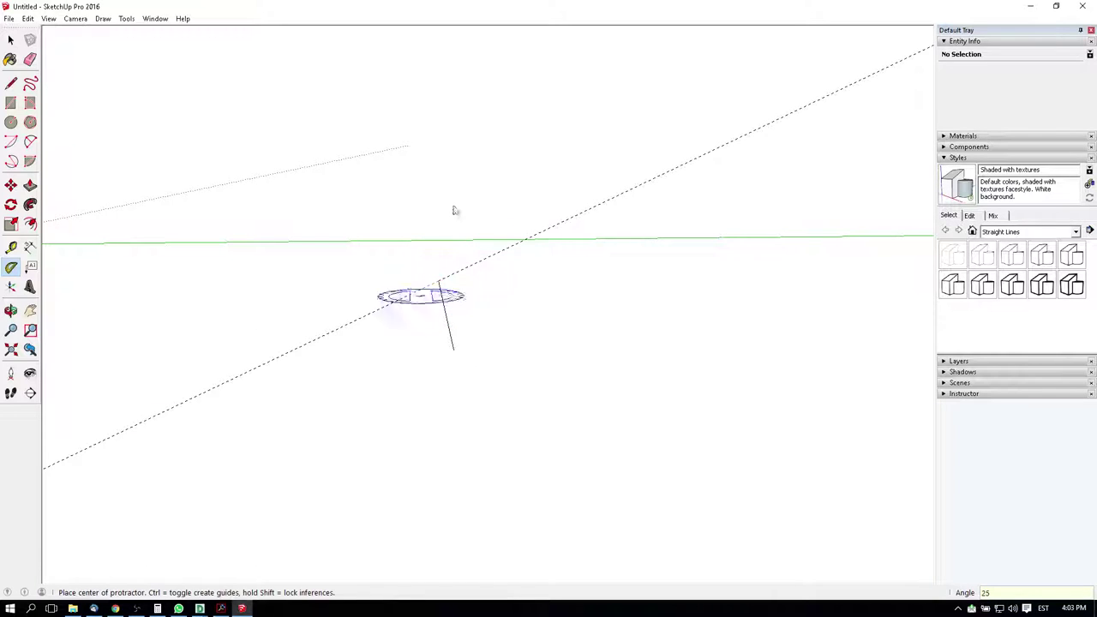
click(438, 283)
click(468, 287)
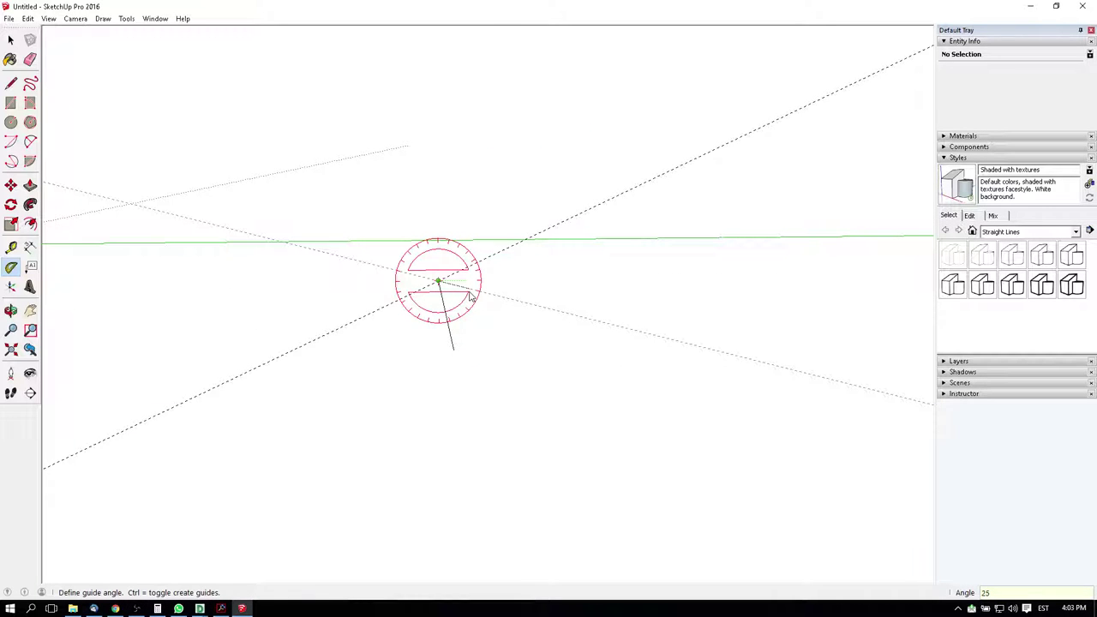
click(470, 296)
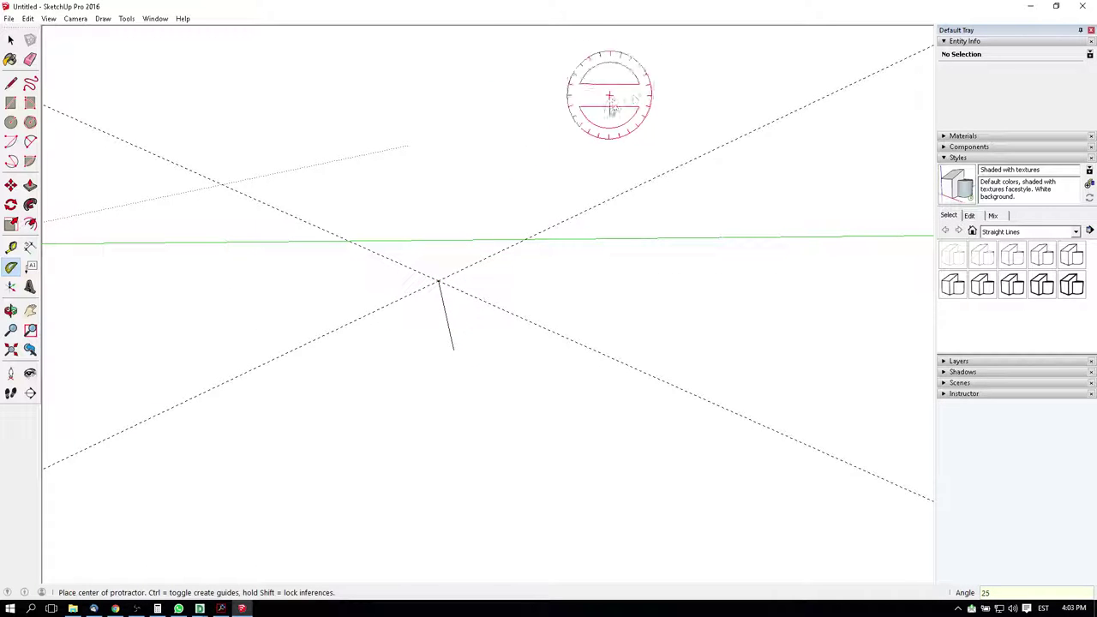
Create two more 25° protractor guides sloping down both sides from the ridge line's other endpoint
click(453, 350)
click(406, 354)
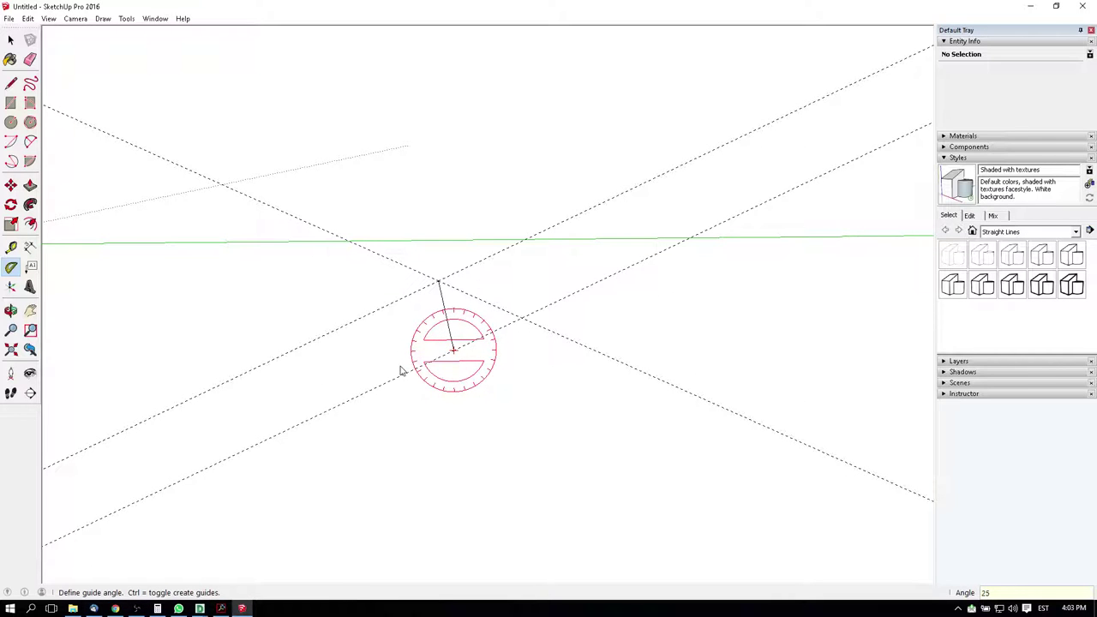
click(400, 370)
click(453, 350)
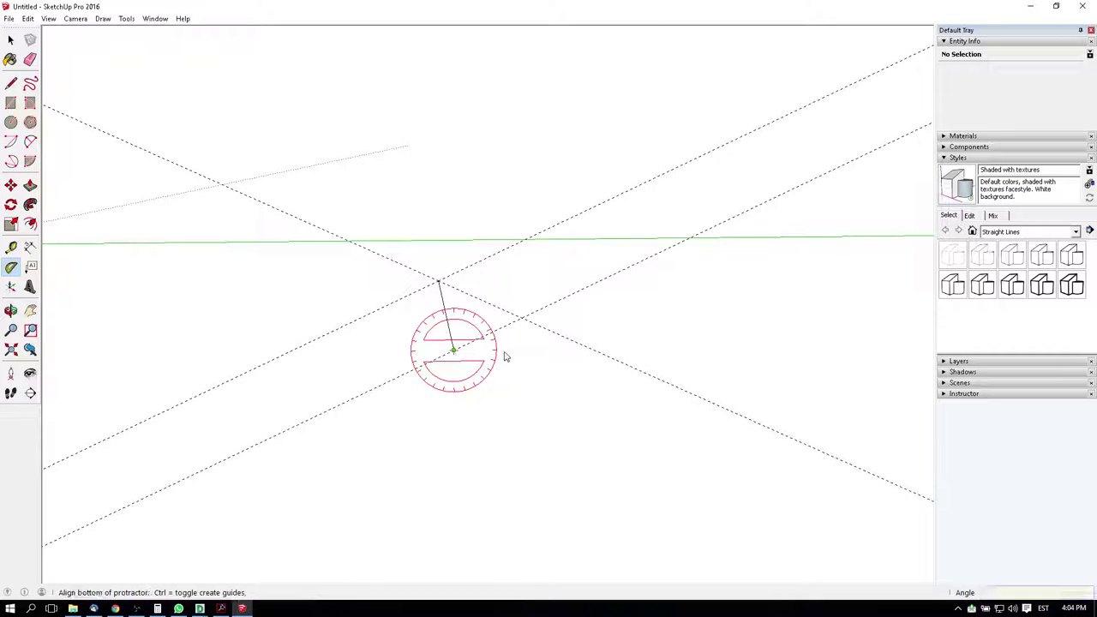
click(505, 356)
text(25)
key(Return)
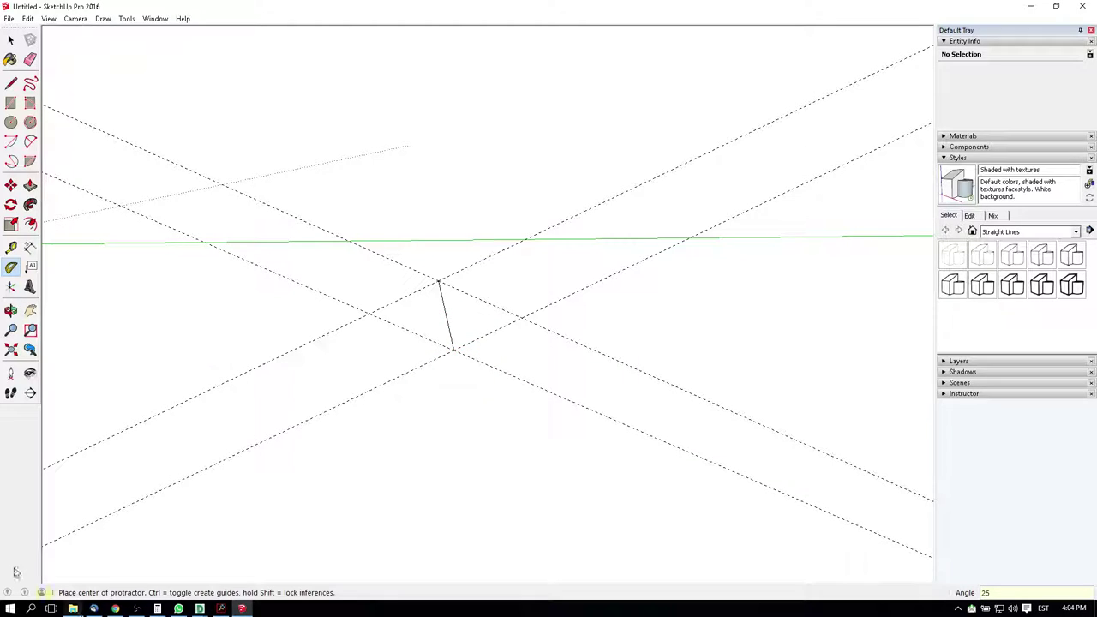
click(219, 607)
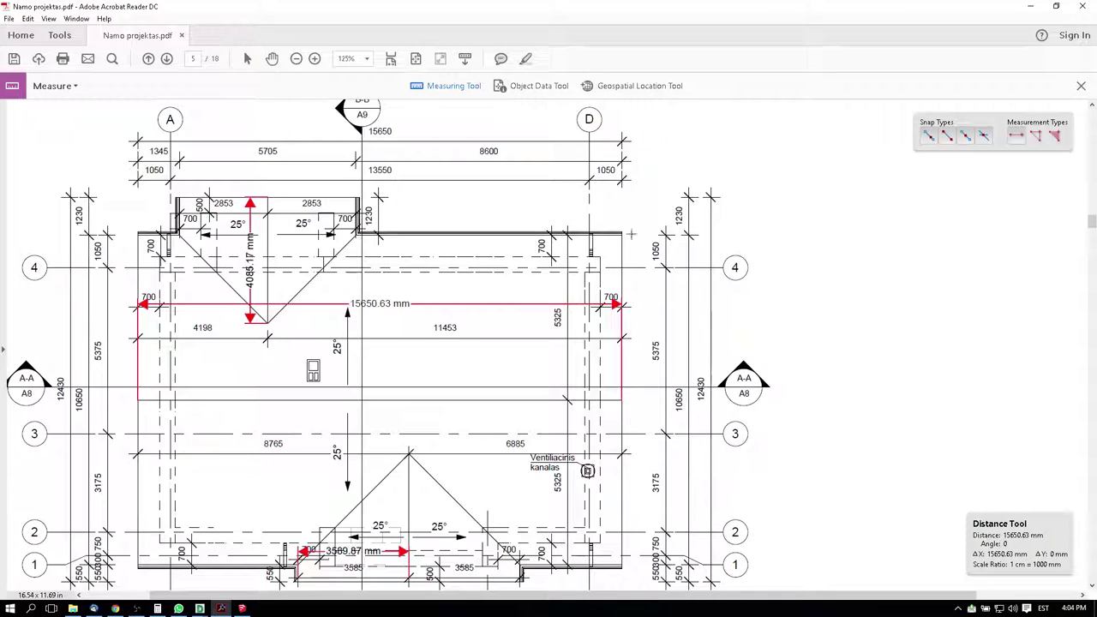
ctrl+scroll(631, 234, up, 2)
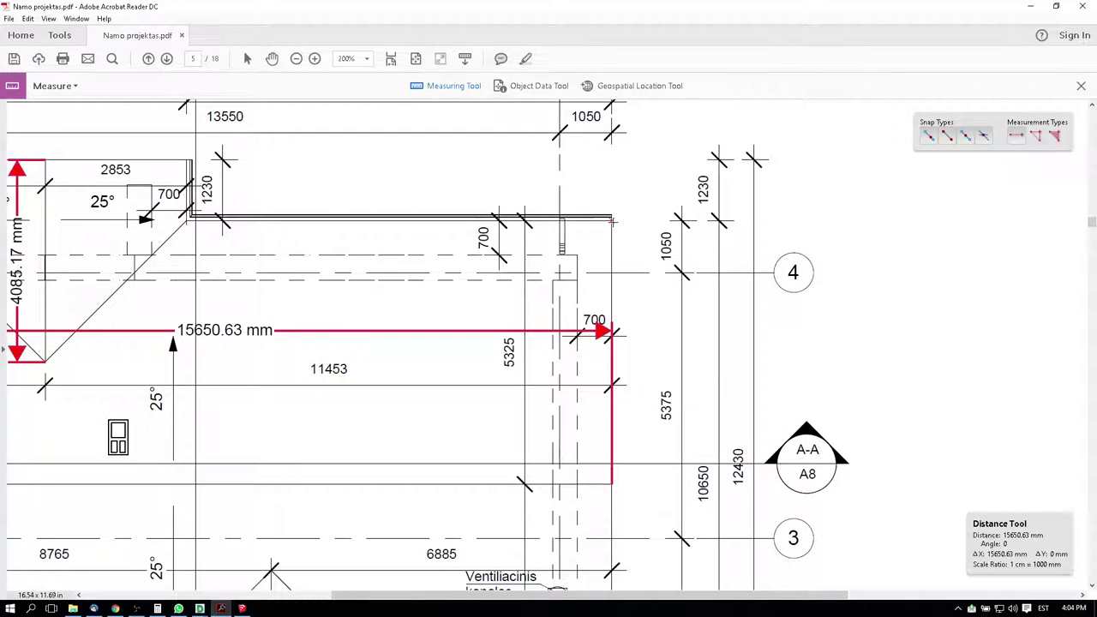
click(612, 221)
middle_drag(620, 551, 623, 452)
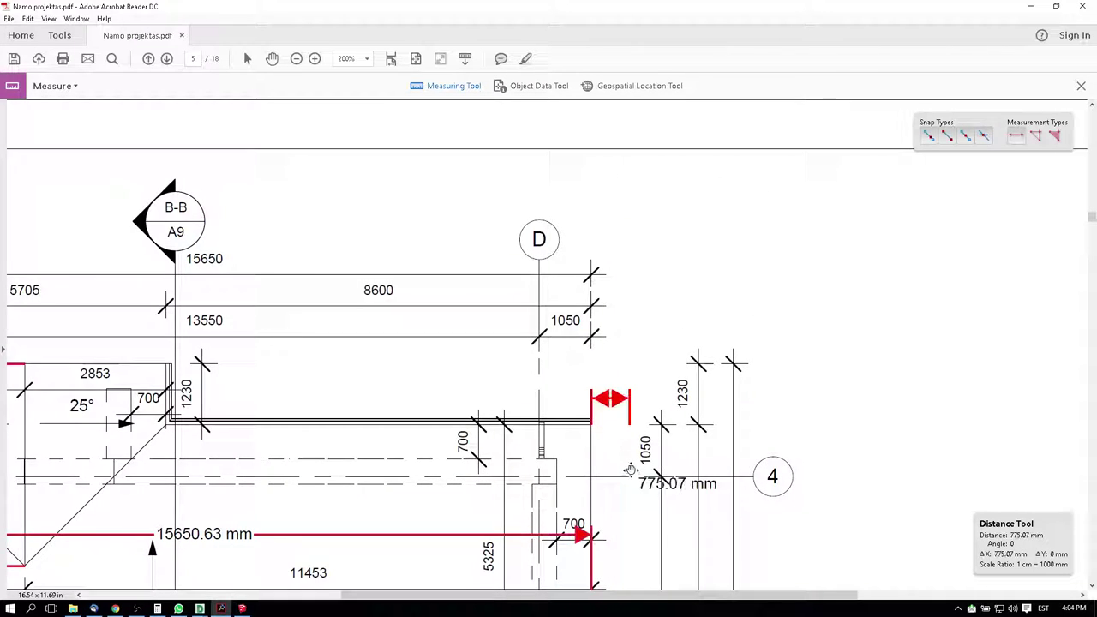
scroll(630, 475, down, 4)
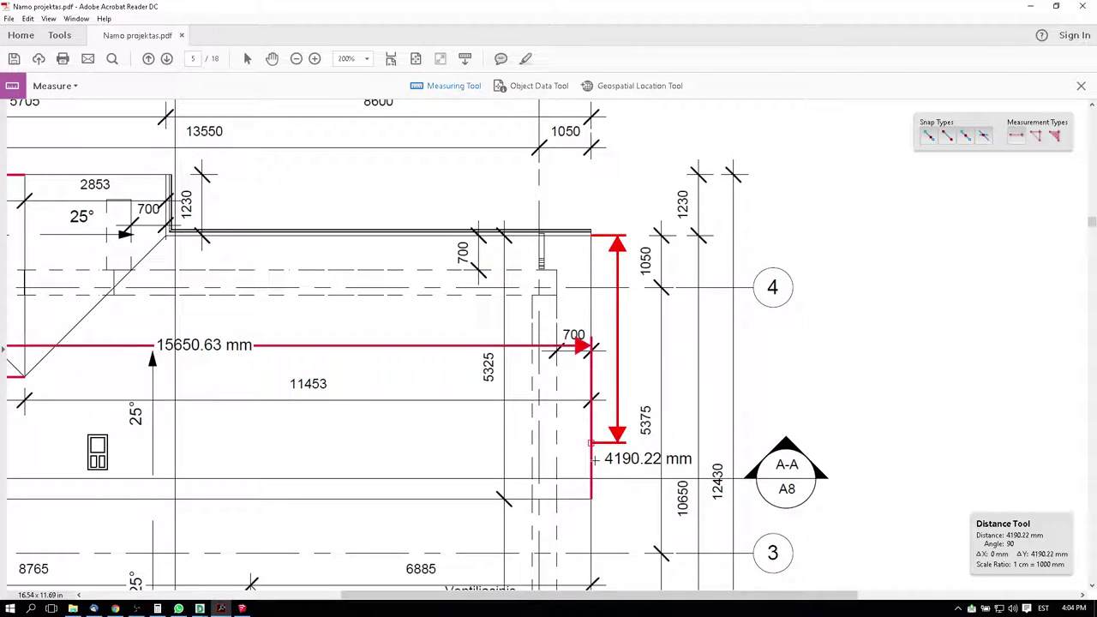
scroll(593, 463, down, 3)
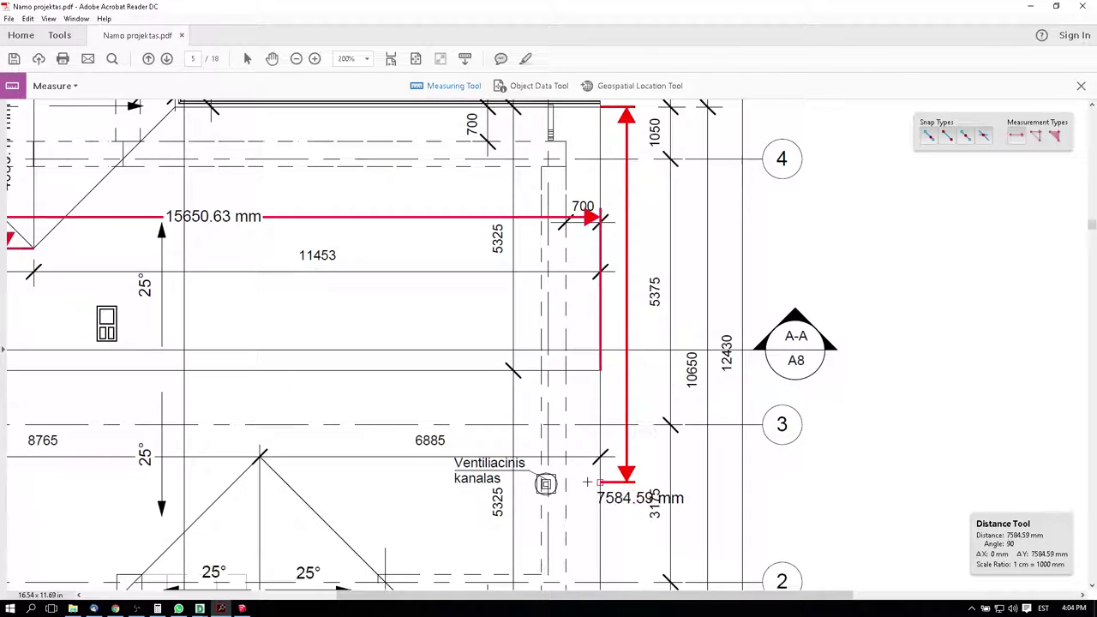
key(Escape)
In Acrobat Reader, measure the horizontal distance from the upper eave corner to the ridge and place the dimension outside the plan
scroll(598, 463, down, 7)
scroll(600, 439, up, 3)
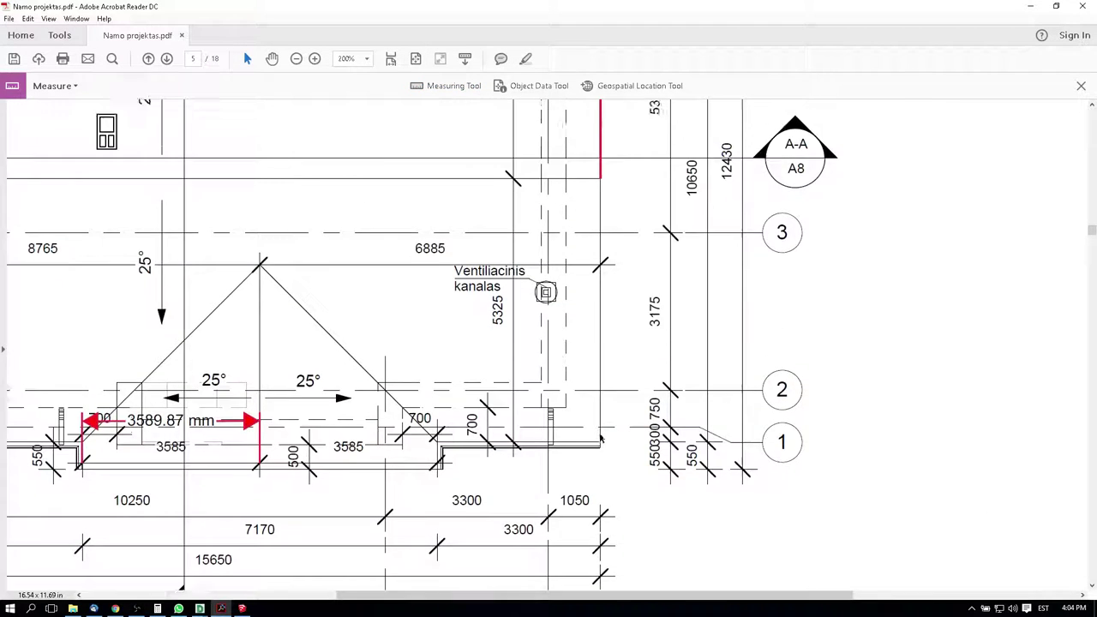
key(ctrl+2)
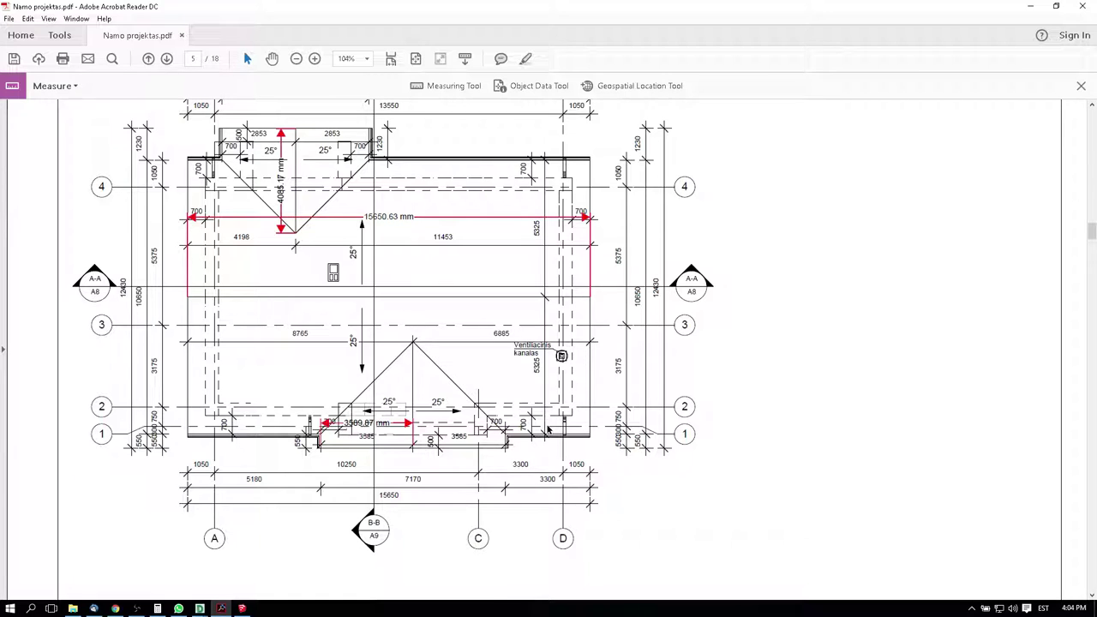
click(471, 88)
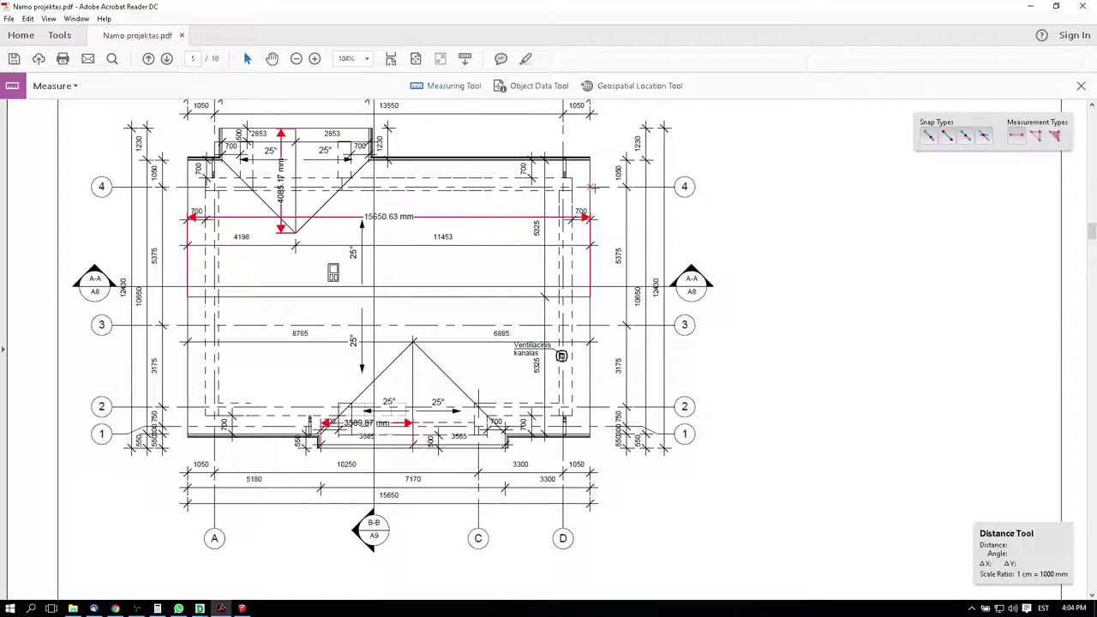
click(590, 160)
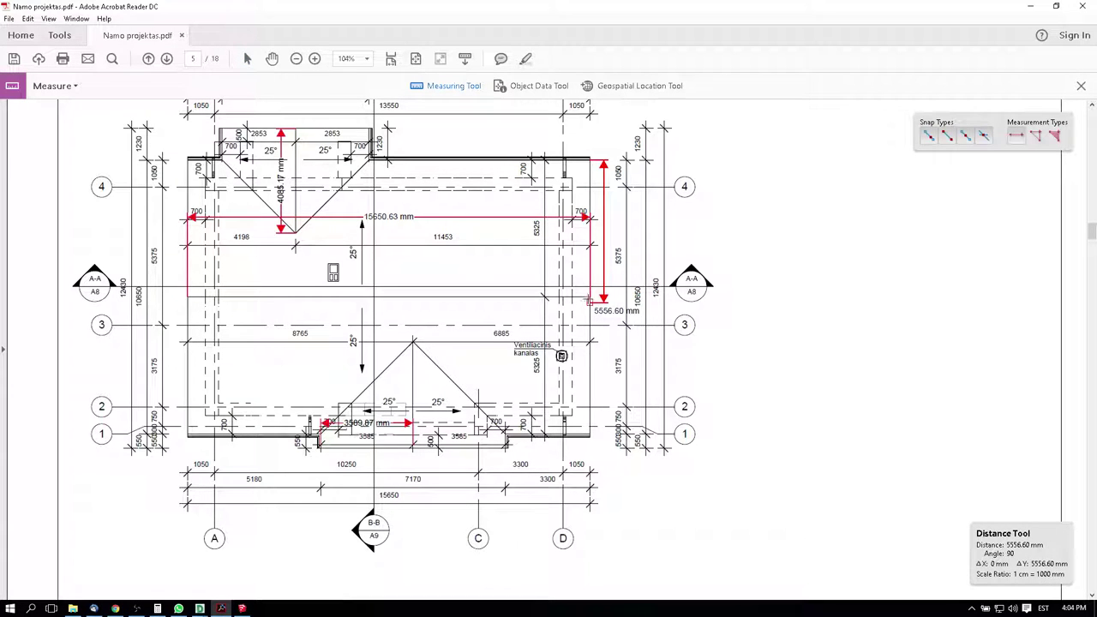
click(590, 296)
click(816, 296)
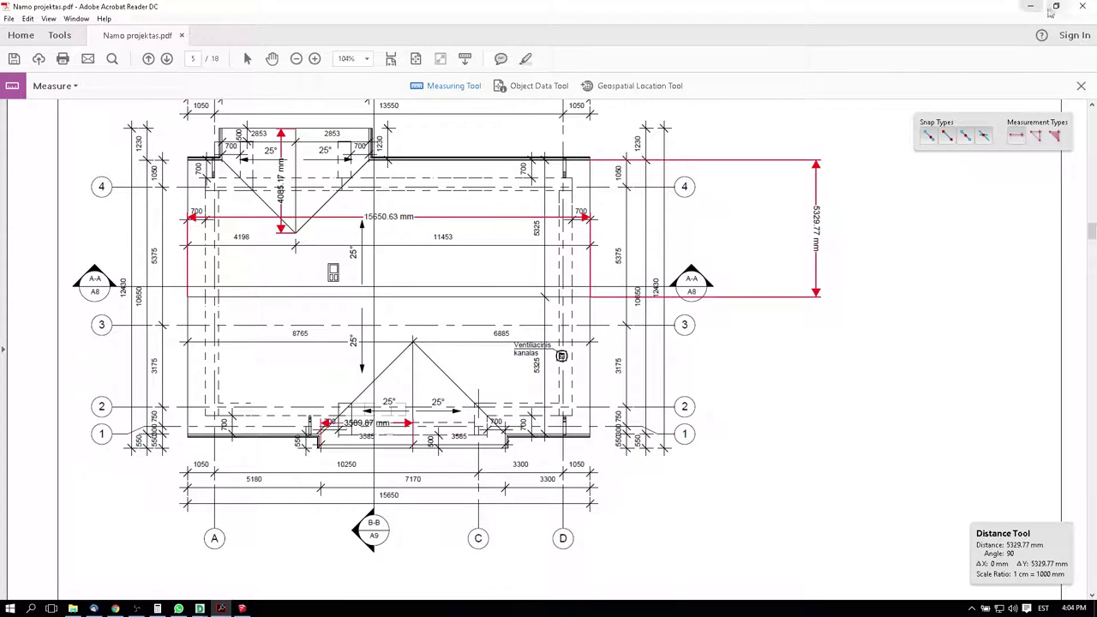
Switch to SketchUp and draw from the ridge end a green-axis line, a vertical drop to the guide, and a 10660 mm base to the opposite guide
click(242, 609)
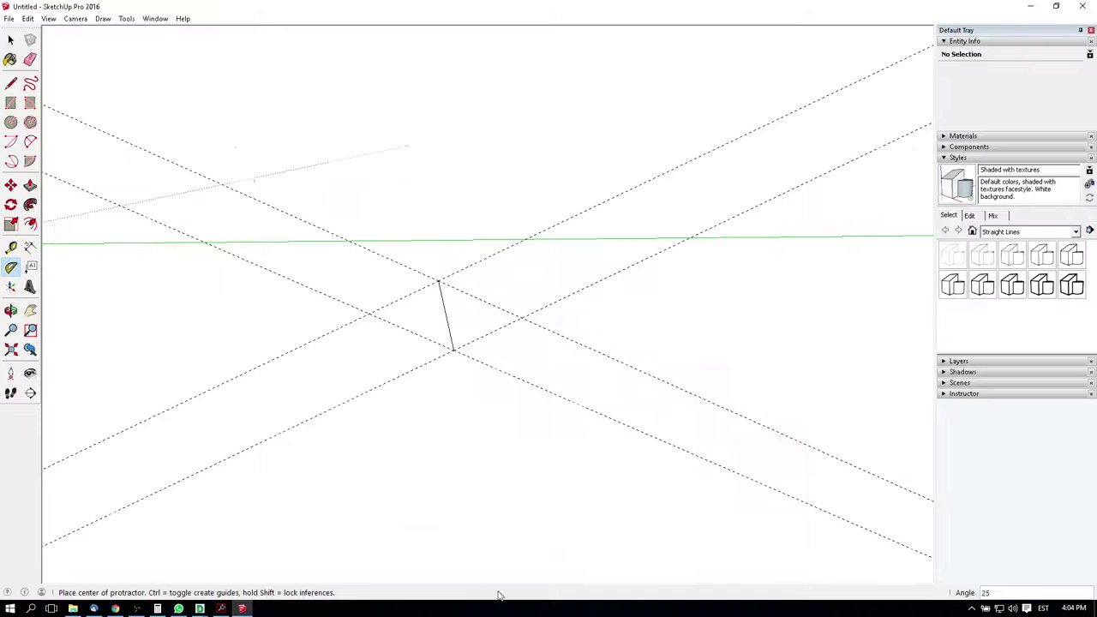
key(l)
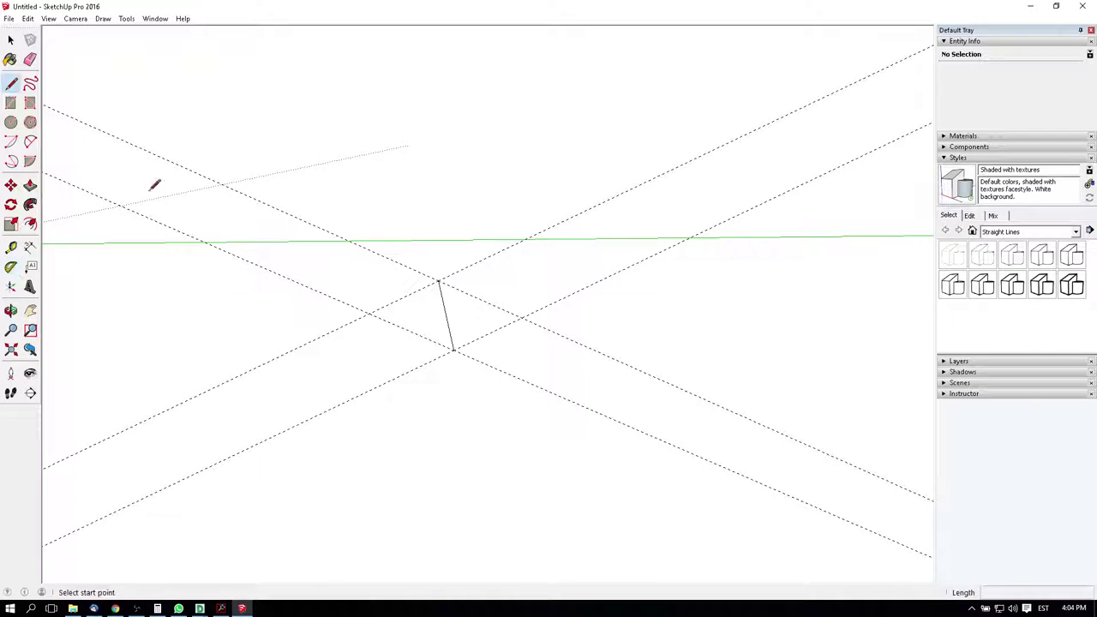
click(454, 349)
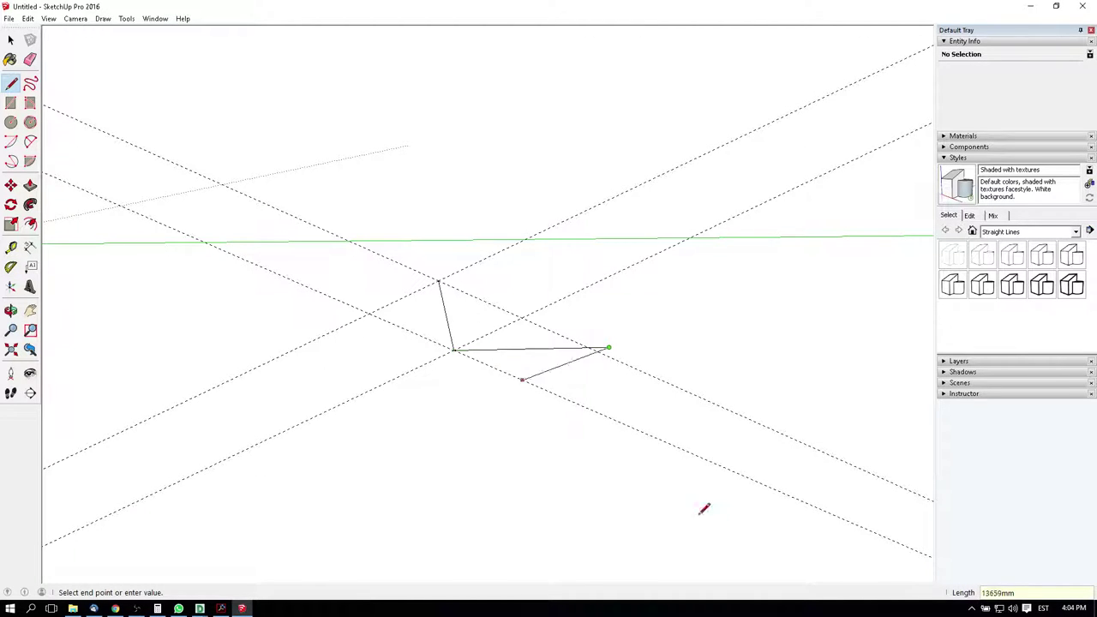
click(608, 417)
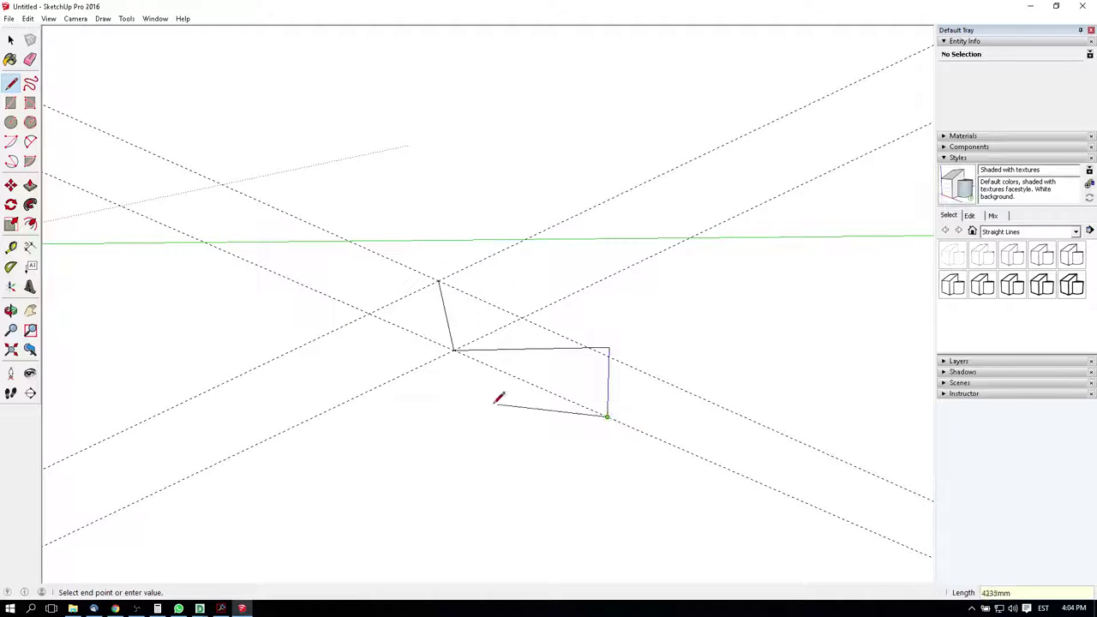
click(296, 424)
click(454, 349)
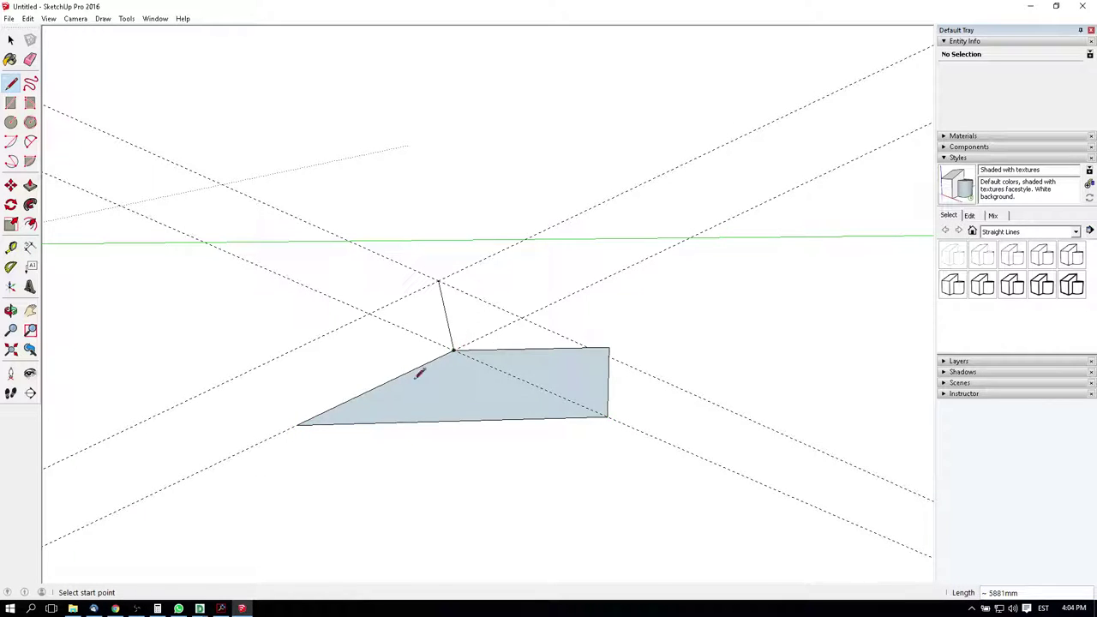
middle_drag(420, 372, 688, 443)
key(ctrl+z)
Draw the two sloping gable edges from the ridge end to both ends of the base line
click(479, 358)
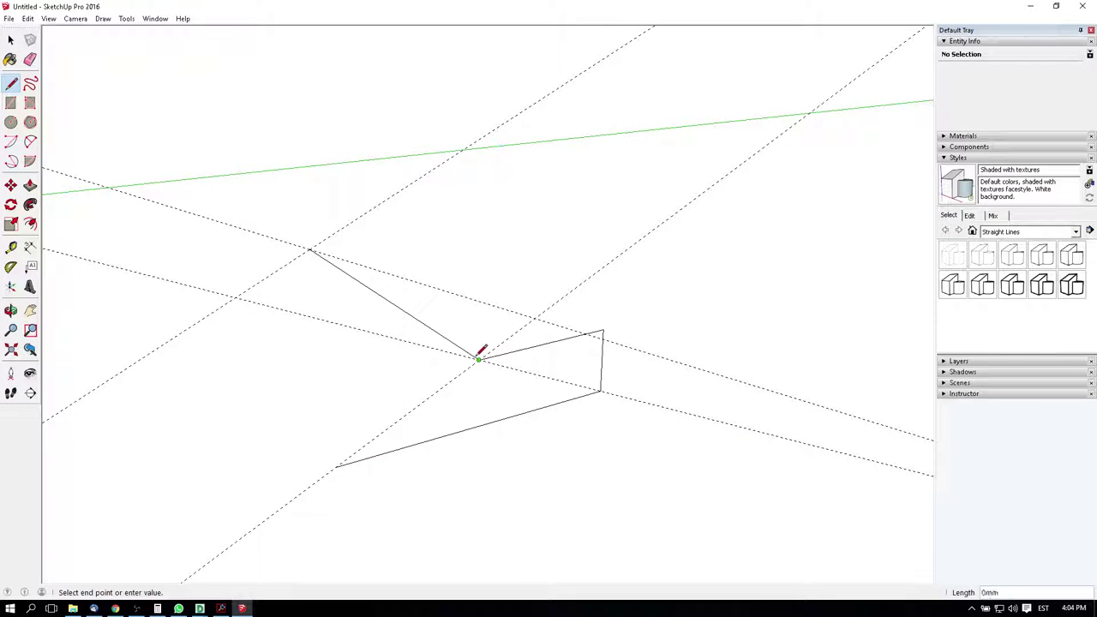
click(337, 465)
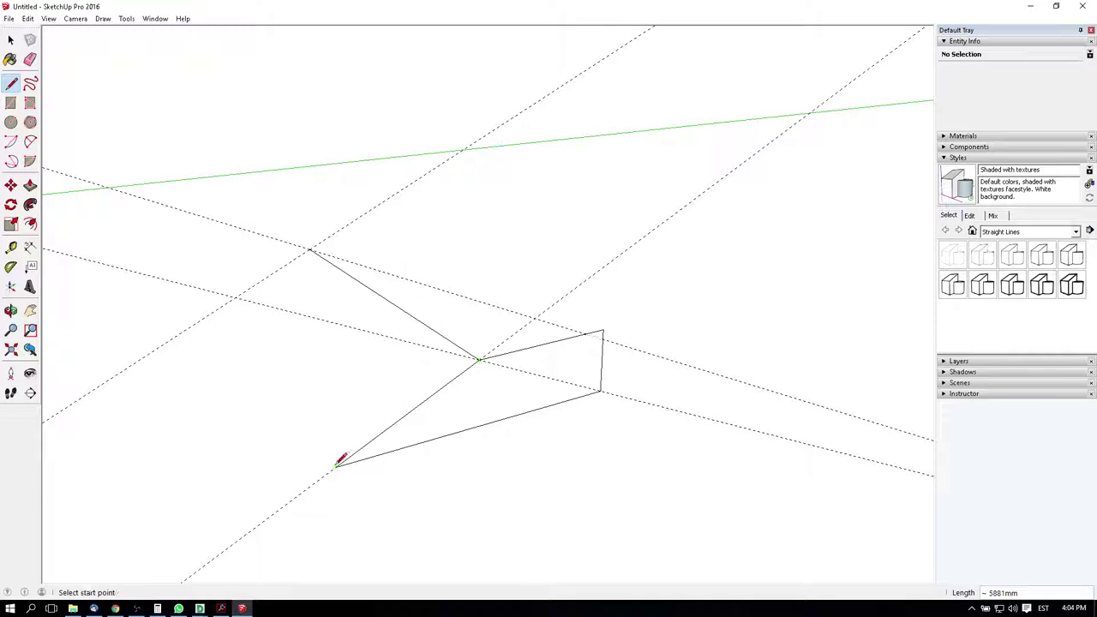
click(478, 359)
click(601, 387)
Erase the vertical and horizontal helper lines beside the gable, leaving only the triangle
middle_drag(416, 374, 580, 310)
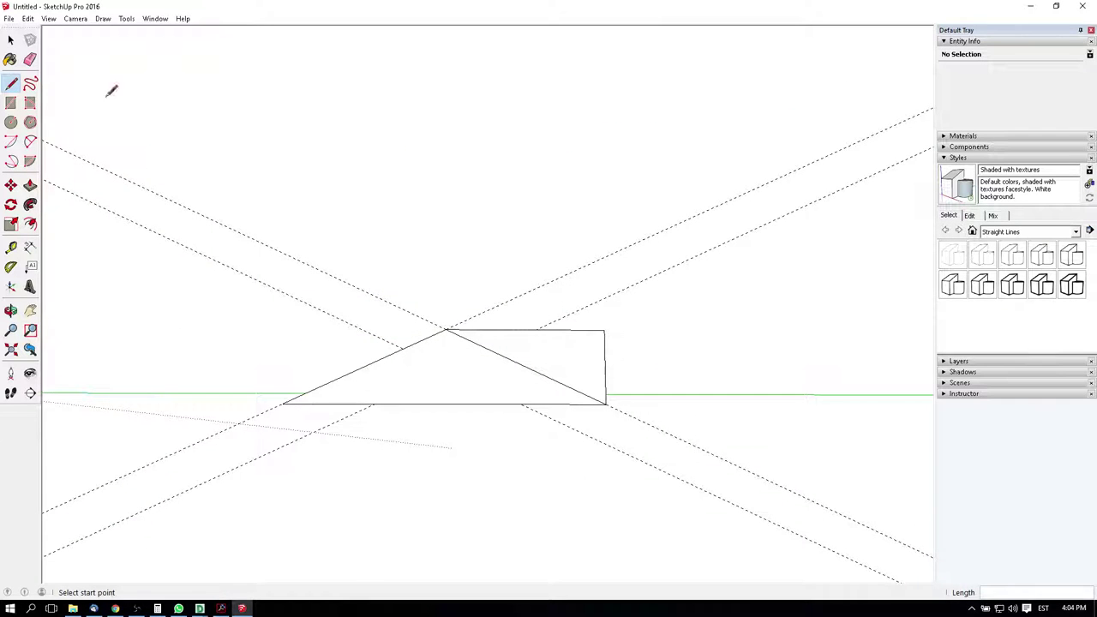
click(30, 59)
click(605, 343)
click(600, 332)
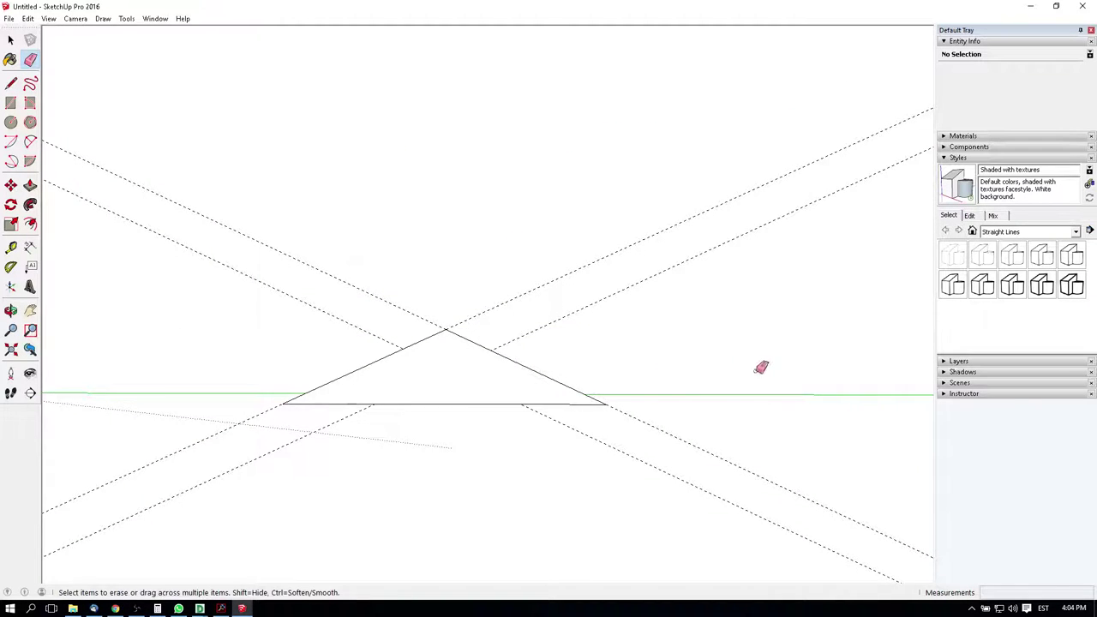
Draw the eave line from the gable's base corner along the red axis to the opposite guide and close it up to the ridge's other end
mouse_move(761, 367)
middle_down()
mouse_move(406, 414)
mouse_move(648, 411)
mouse_move(544, 445)
mouse_move(59, 298)
middle_up()
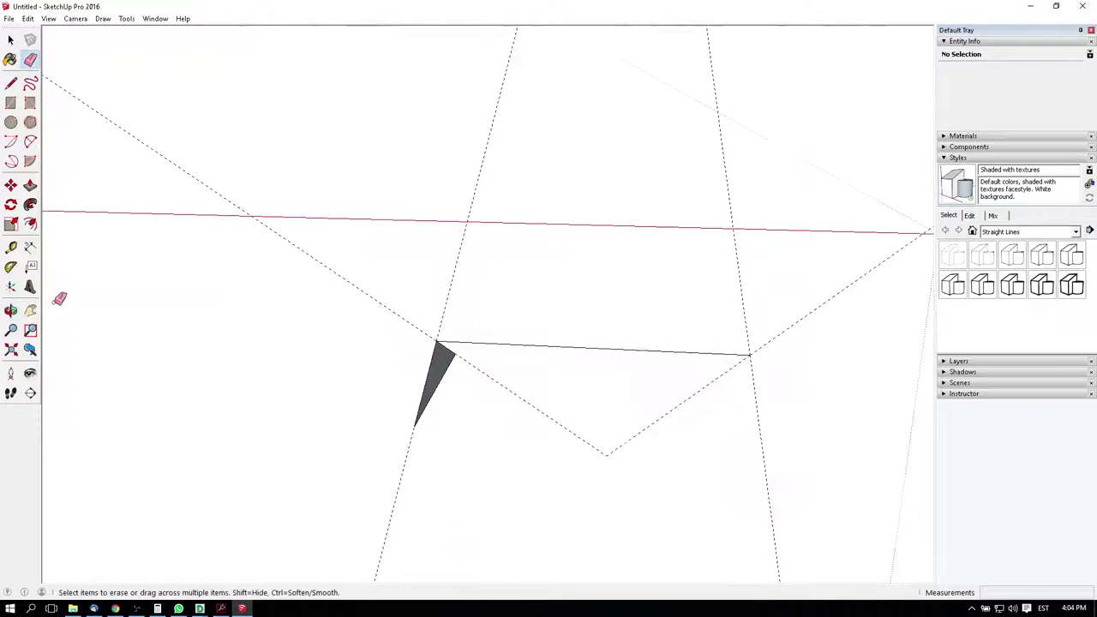
click(10, 84)
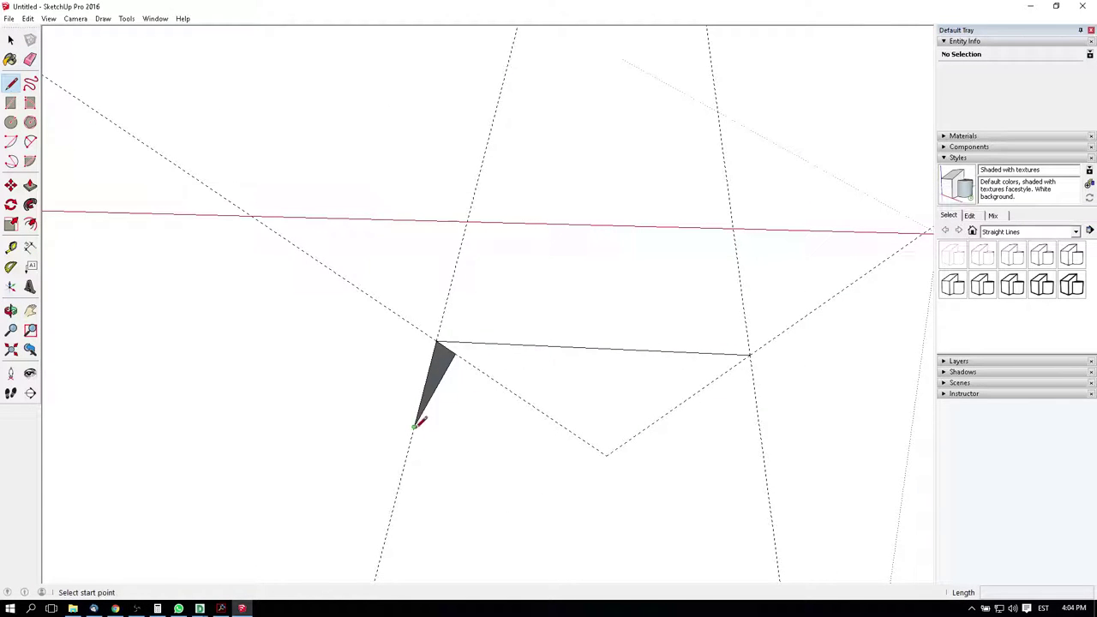
click(415, 426)
click(762, 445)
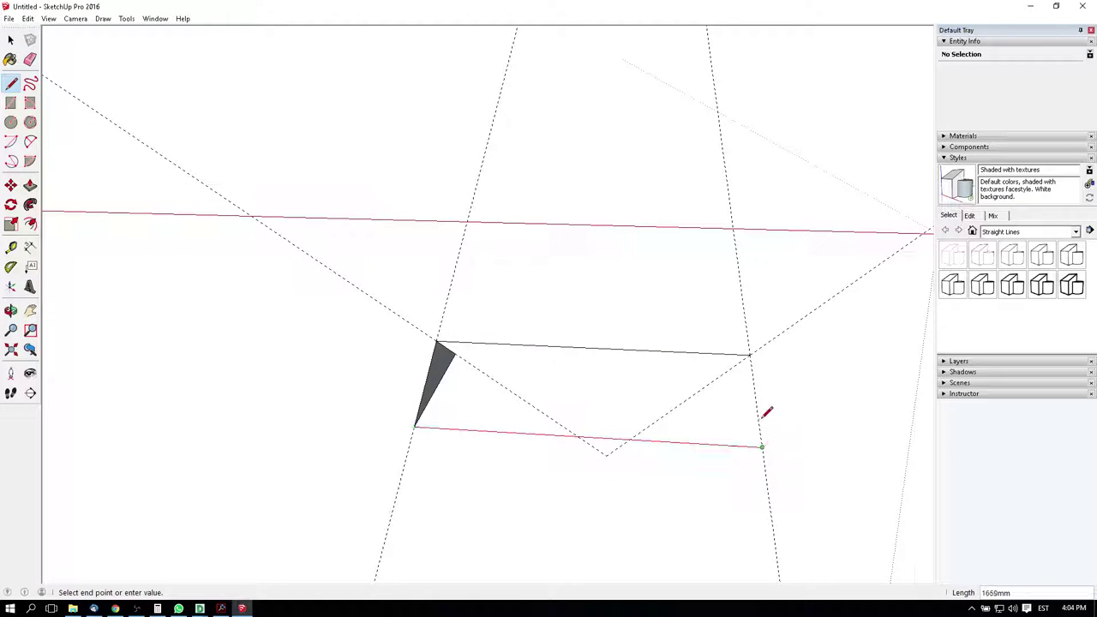
click(750, 354)
Draw the second eave from the gable's other base corner to the guide intersection and close it to the far ridge end
mouse_move(845, 355)
middle_down()
mouse_move(349, 324)
mouse_move(654, 411)
middle_up()
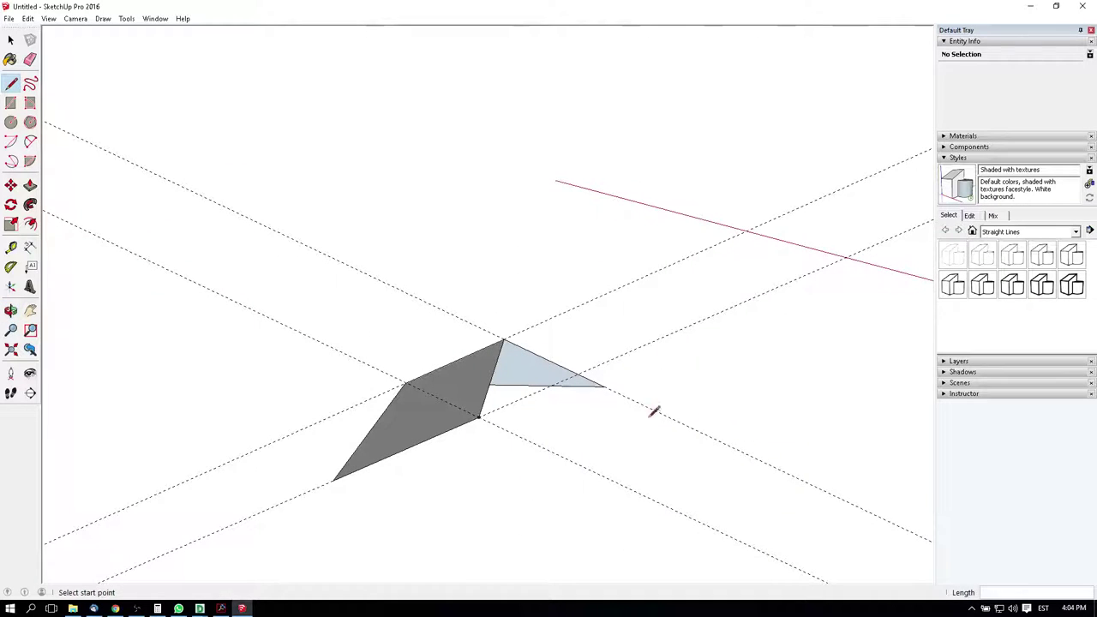
click(604, 387)
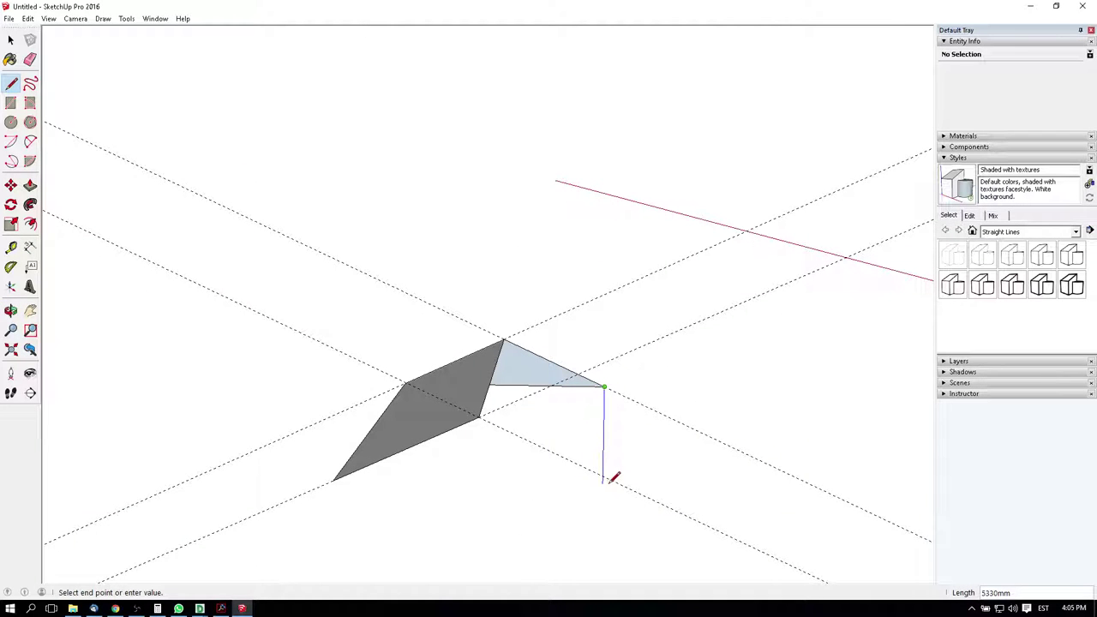
mouse_move(602, 472)
middle_down()
mouse_move(416, 442)
mouse_move(372, 467)
middle_up()
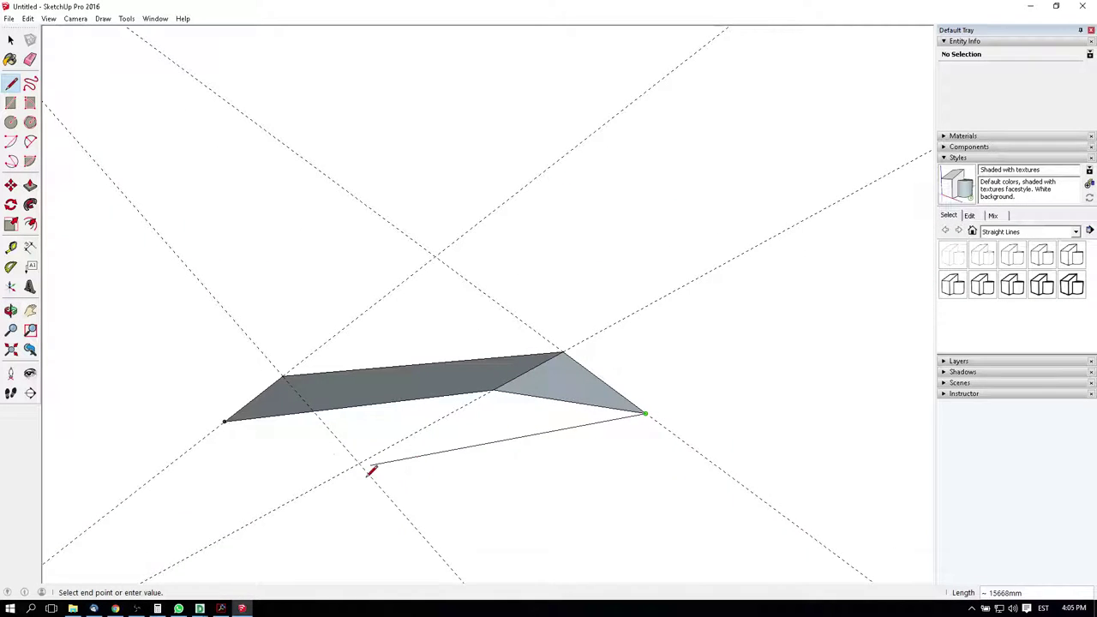
click(357, 462)
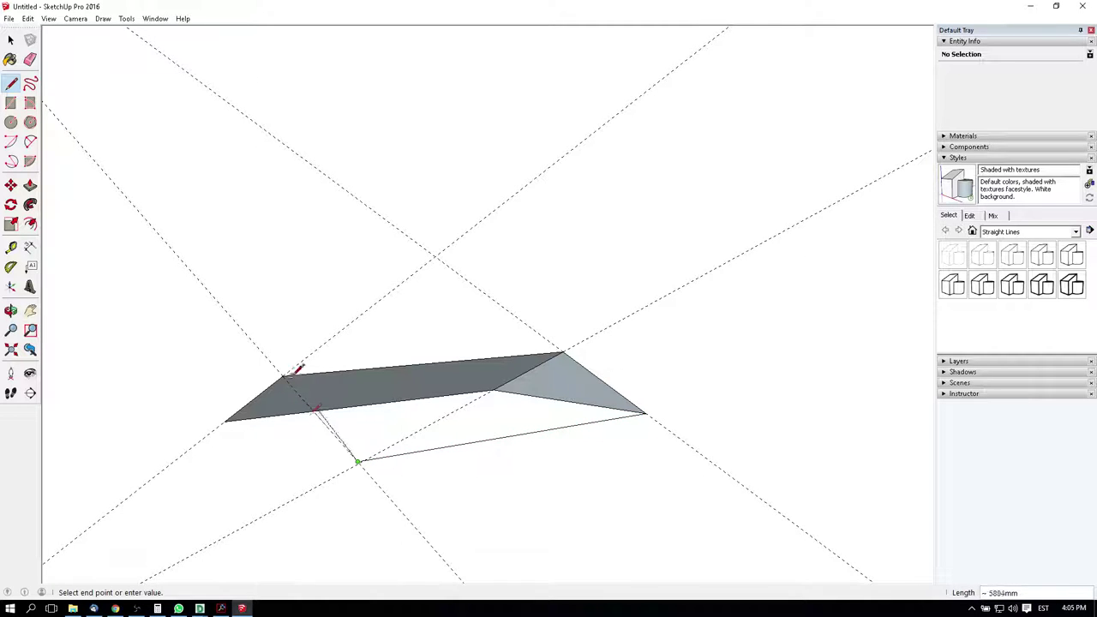
click(283, 375)
Erase all the dashed angle guides and the leftover gable base line, keeping only the two roof slopes
middle_drag(280, 360, 178, 524)
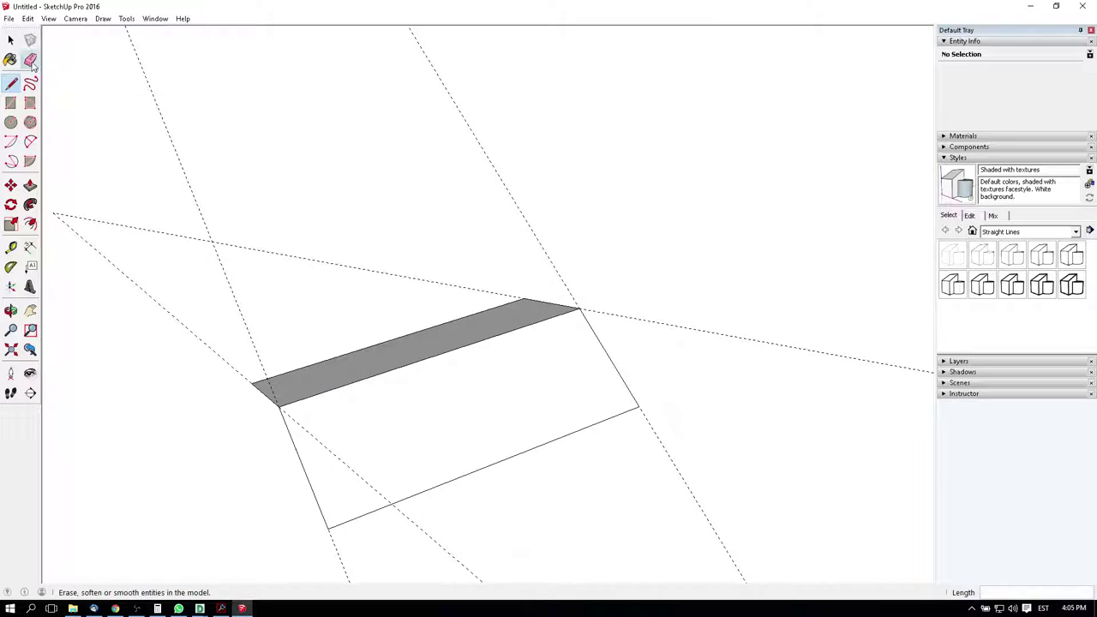
click(31, 60)
click(522, 213)
click(436, 284)
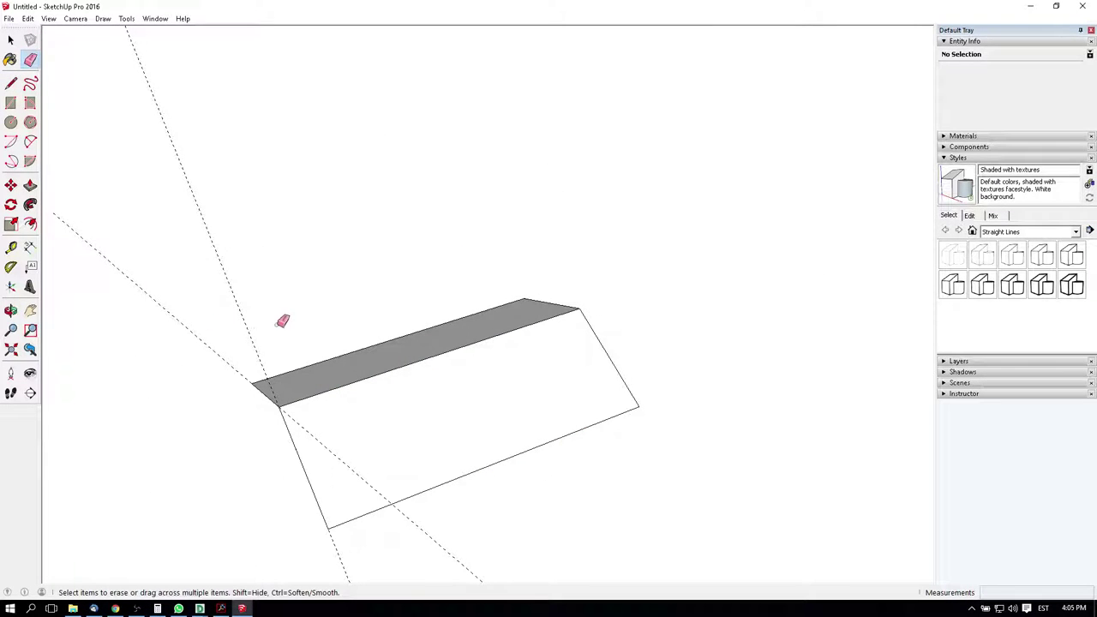
mouse_move(282, 321)
mouse_down()
mouse_move(220, 340)
mouse_move(152, 514)
mouse_up()
Check the upper cross gable's dimensions on the PDF roof plan, and in SketchUp draw a 1345 mm line along the eave from its corner
click(220, 609)
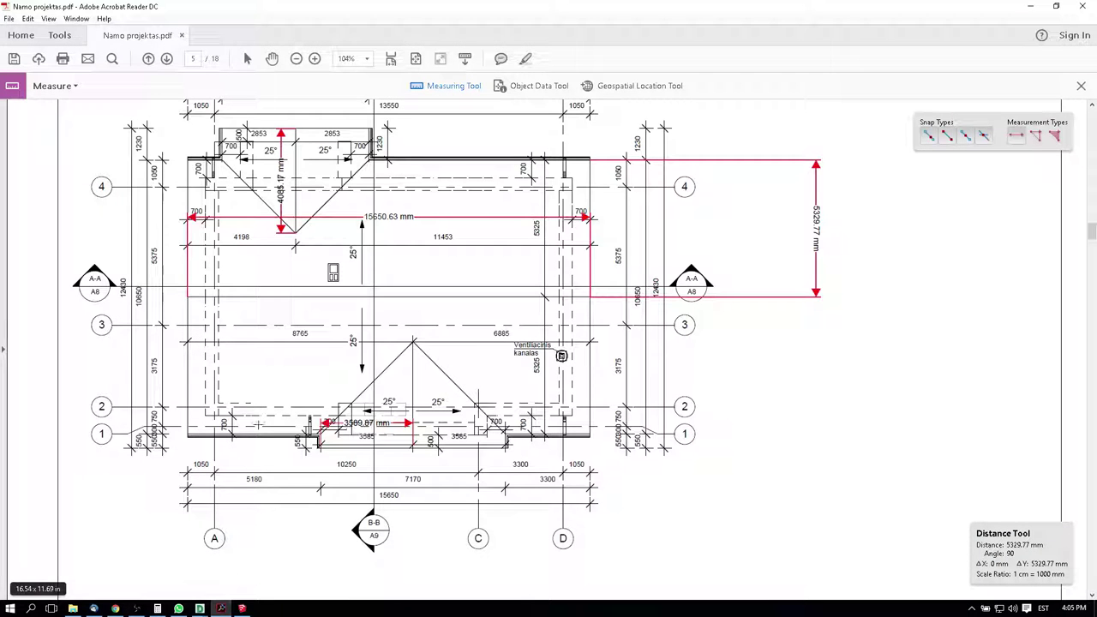
scroll(121, 148, up, 1)
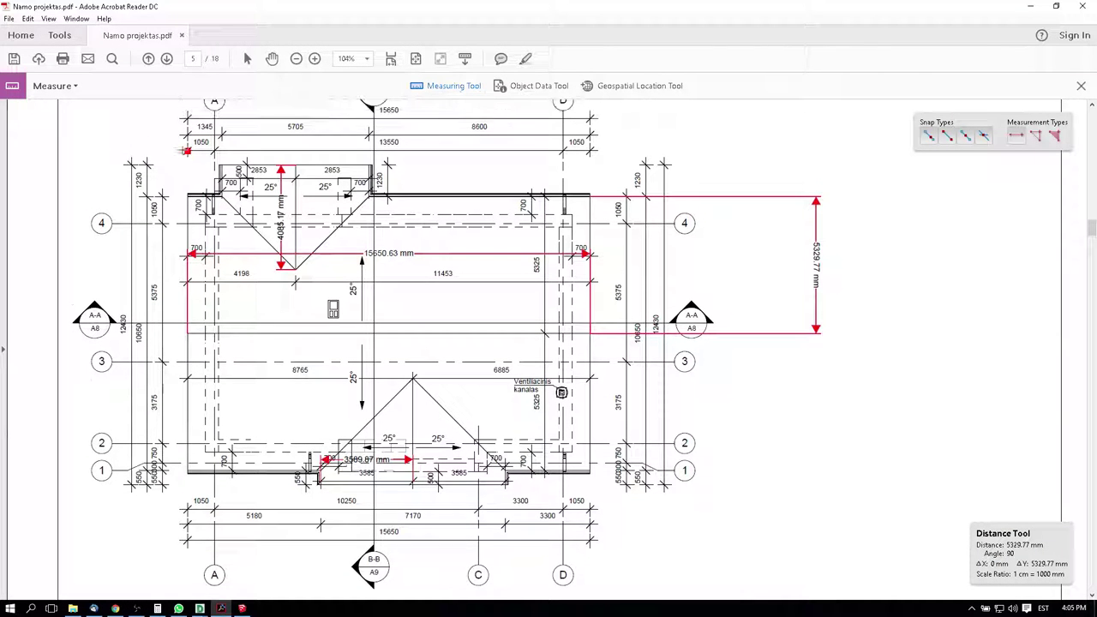
ctrl+scroll(122, 148, up, 2)
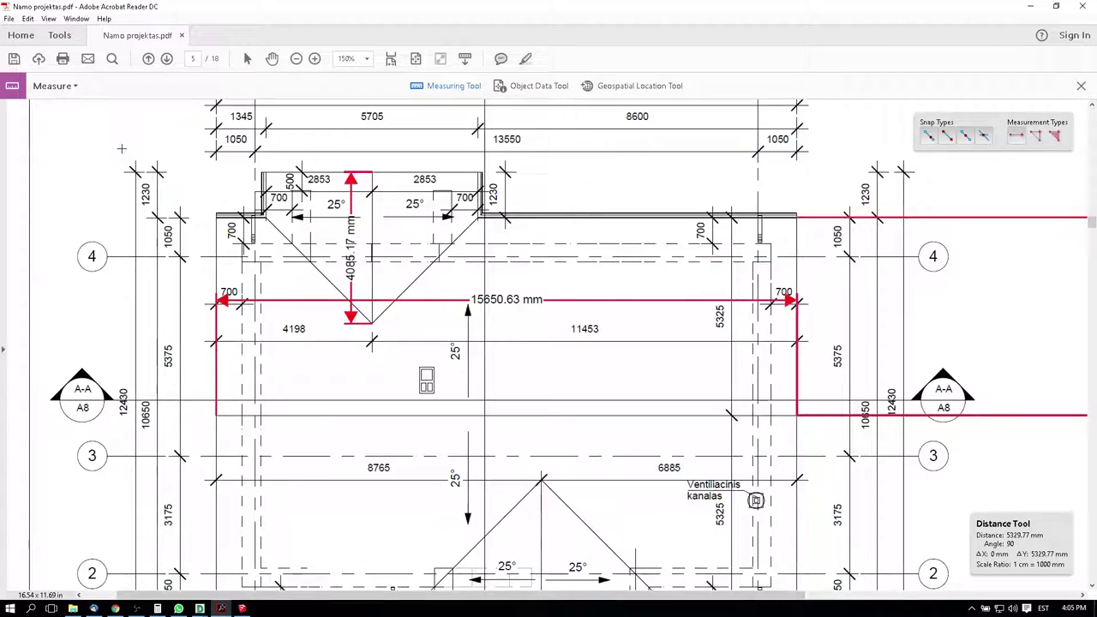
ctrl+scroll(122, 148, up, 2)
scroll(295, 152, up, 2)
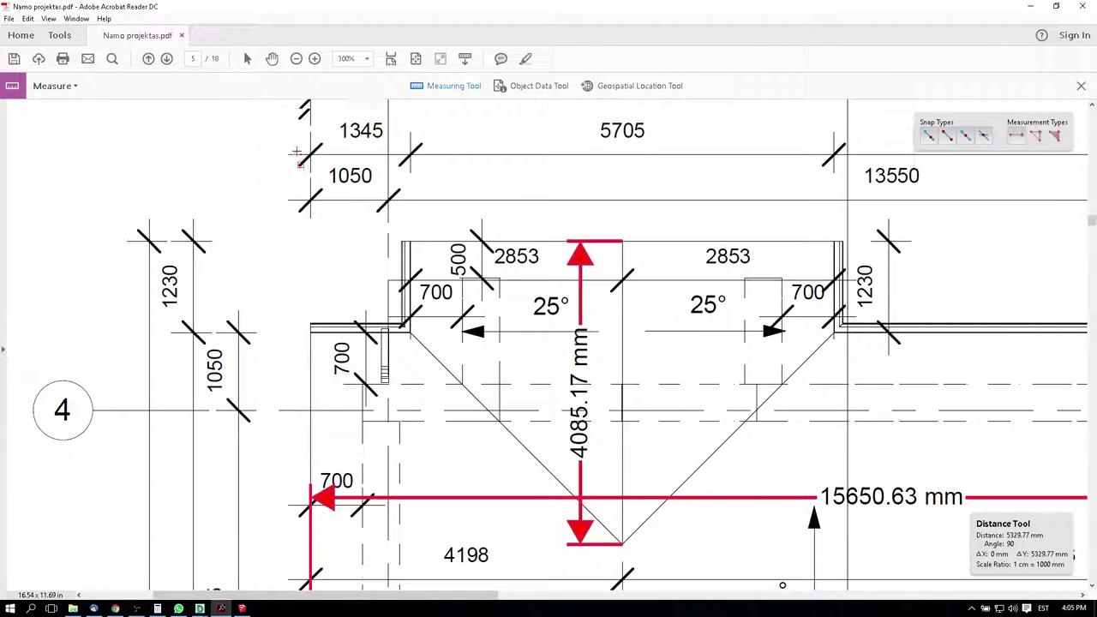
scroll(397, 155, up, 1)
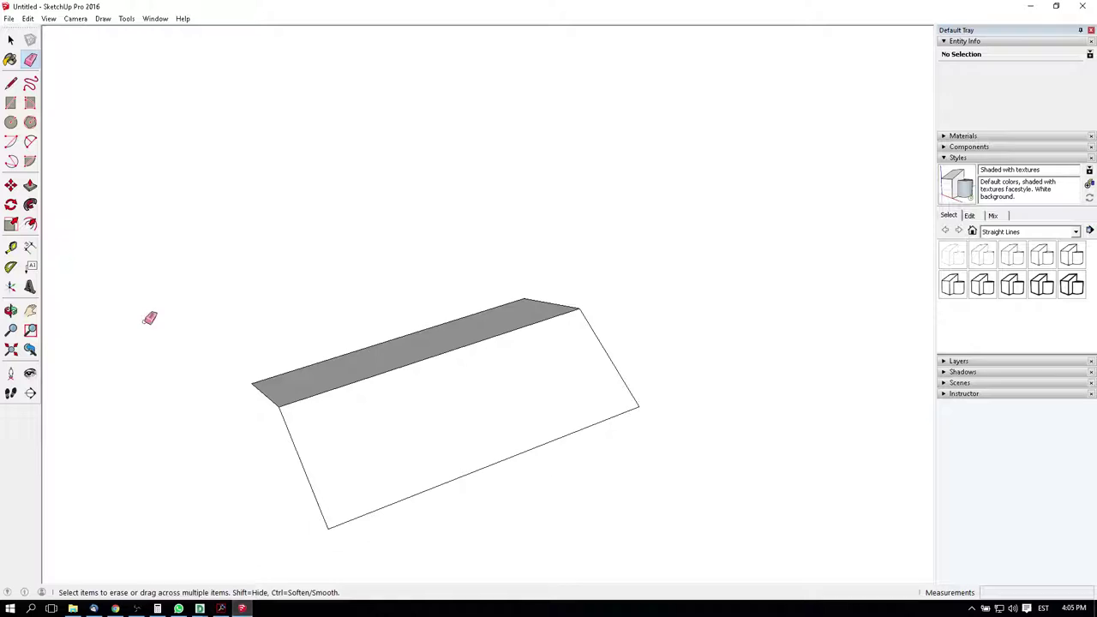
mouse_move(150, 318)
middle_down()
mouse_move(314, 250)
mouse_move(338, 421)
middle_up()
key(l)
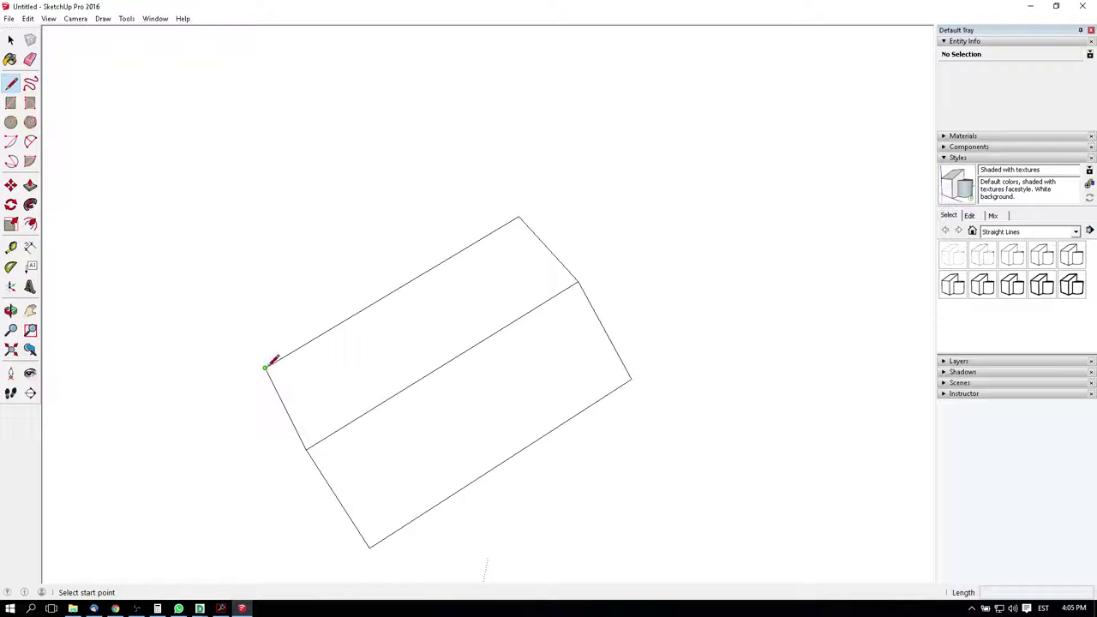
click(266, 367)
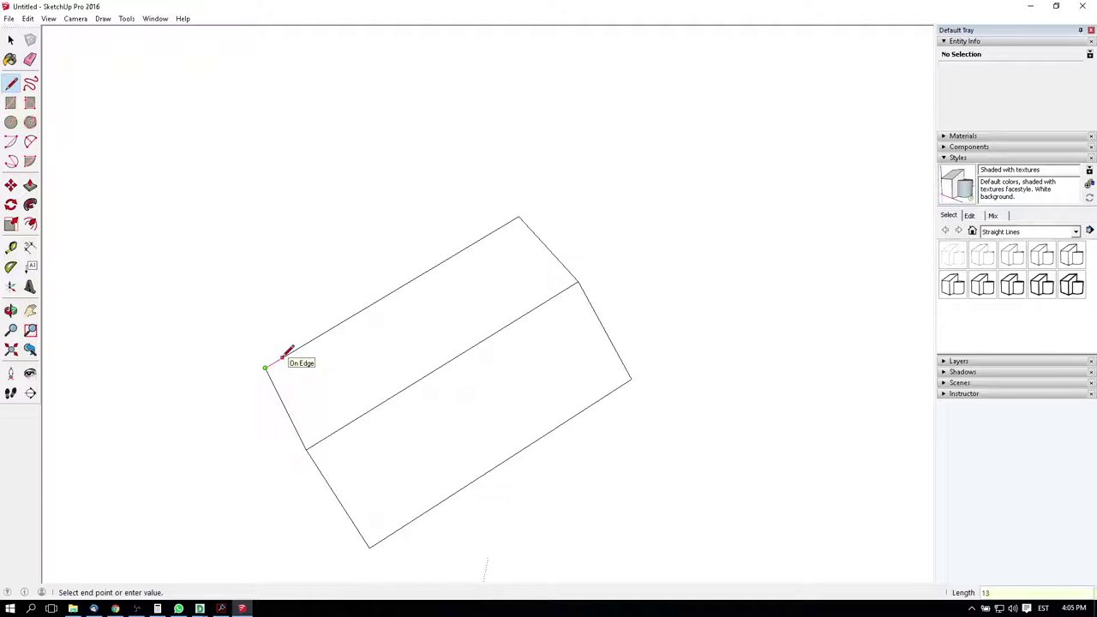
key(Return)
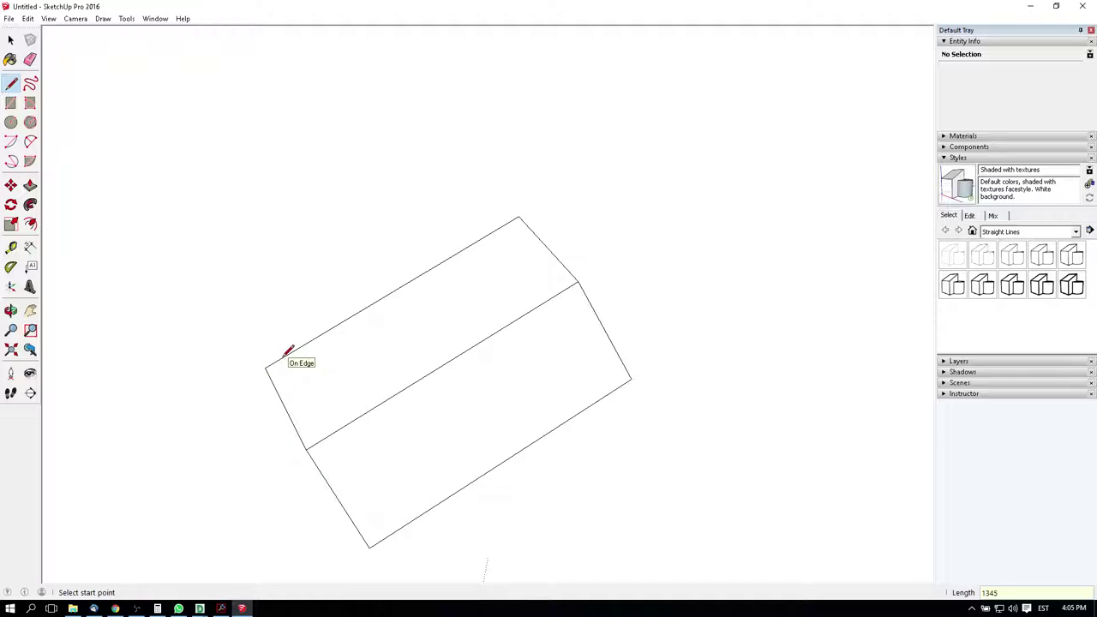
Draw the cross gable's outline from the 1345 mm point: 1230 mm outward, 5705 mm parallel to the eave, and 1230 mm back to it
click(221, 608)
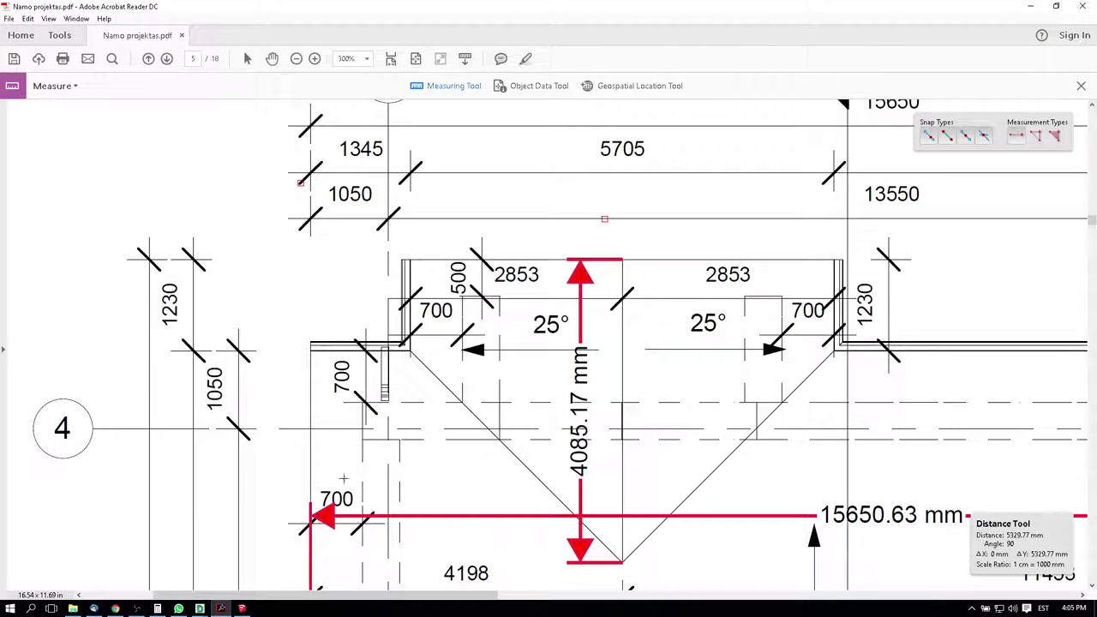
click(242, 609)
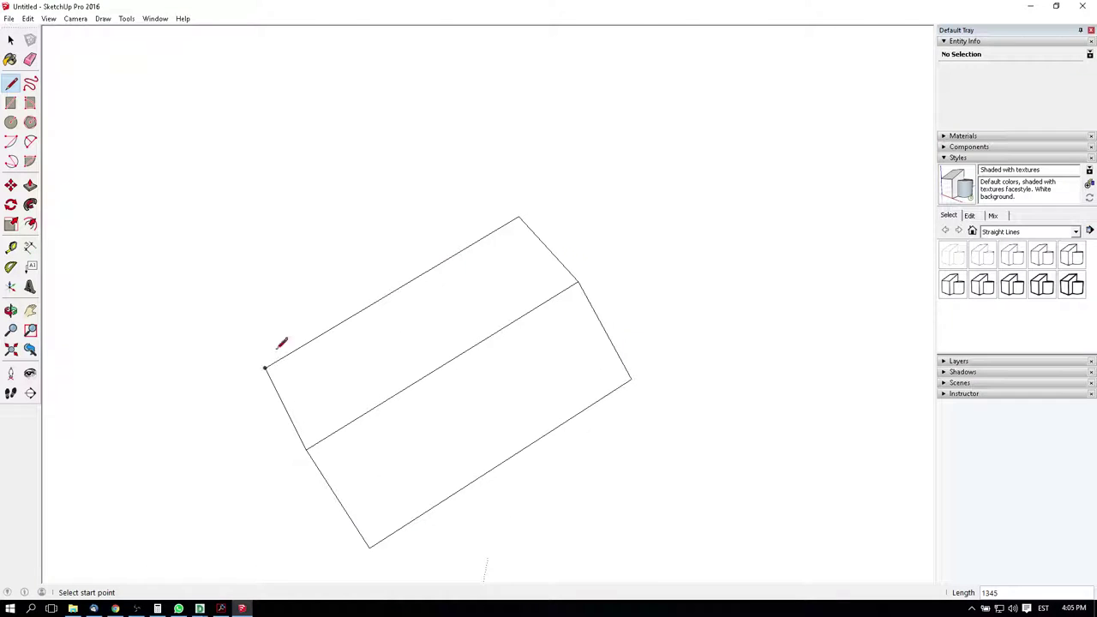
click(288, 352)
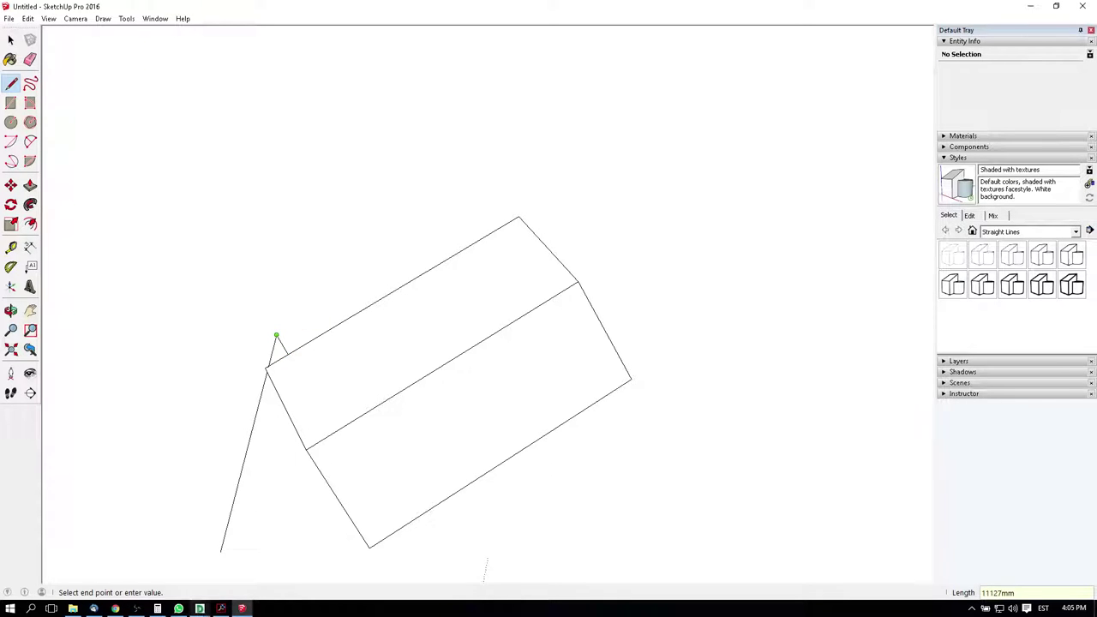
click(220, 608)
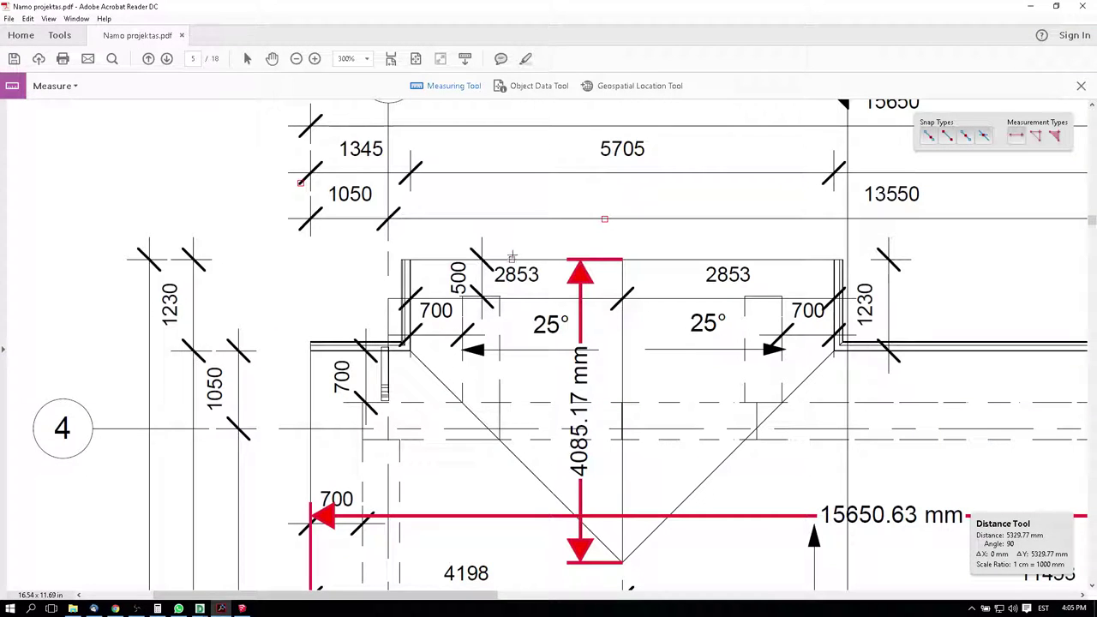
click(1027, 6)
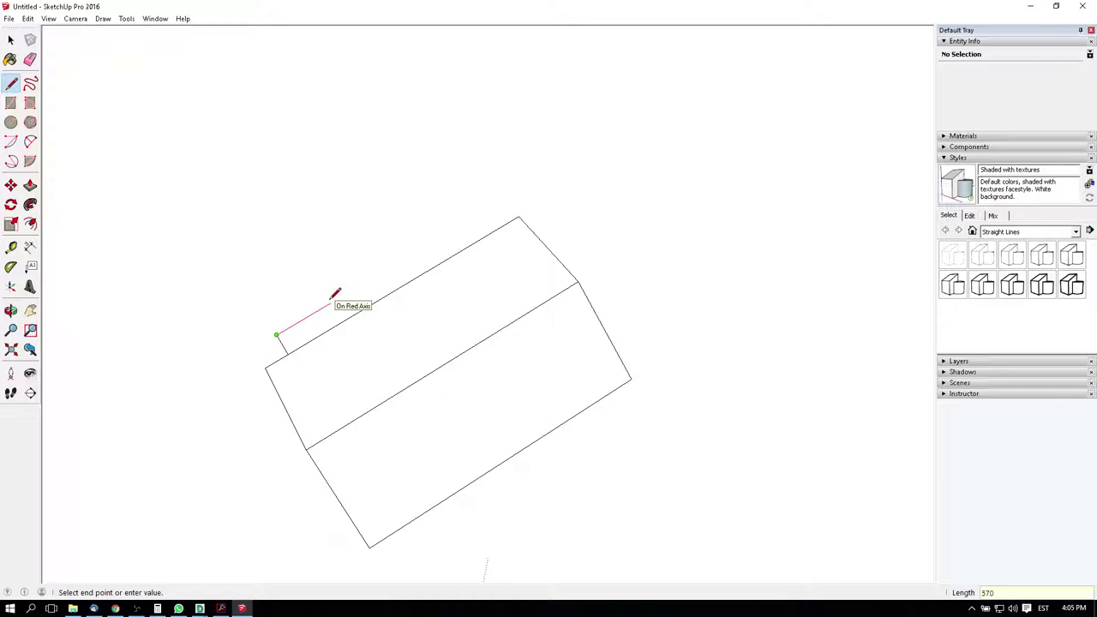
click(383, 296)
Check the cross gable's slope on the PDF plan, and in SketchUp place 25° protractor guides rising from both outer corners of its outline
click(220, 608)
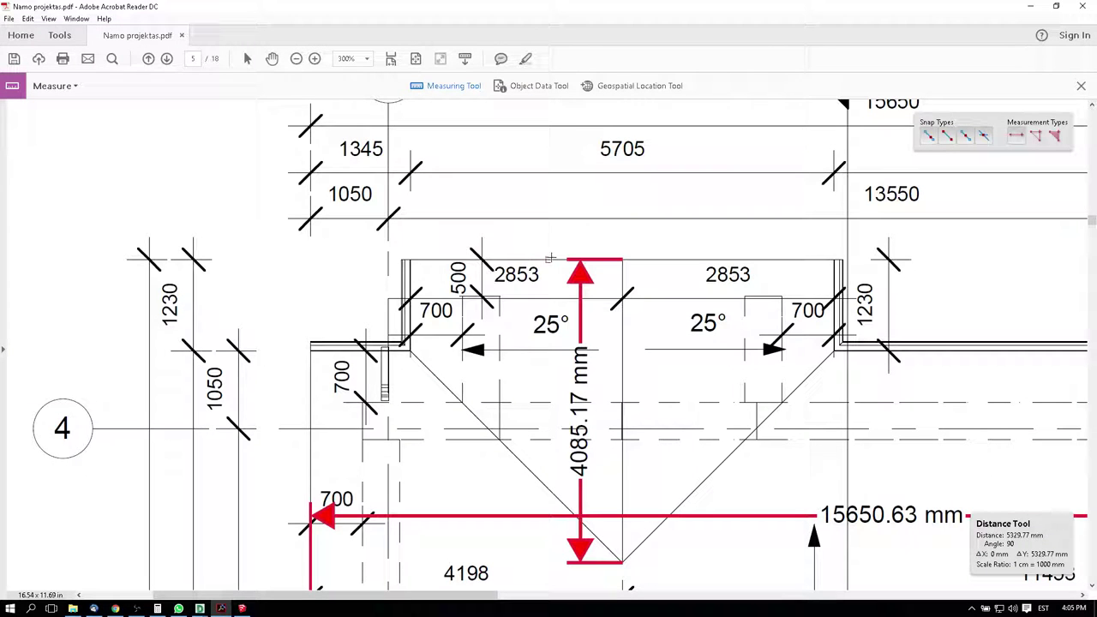
click(1030, 6)
mouse_move(412, 215)
middle_down()
mouse_move(656, 281)
mouse_move(746, 168)
mouse_move(725, 194)
mouse_move(429, 206)
middle_up()
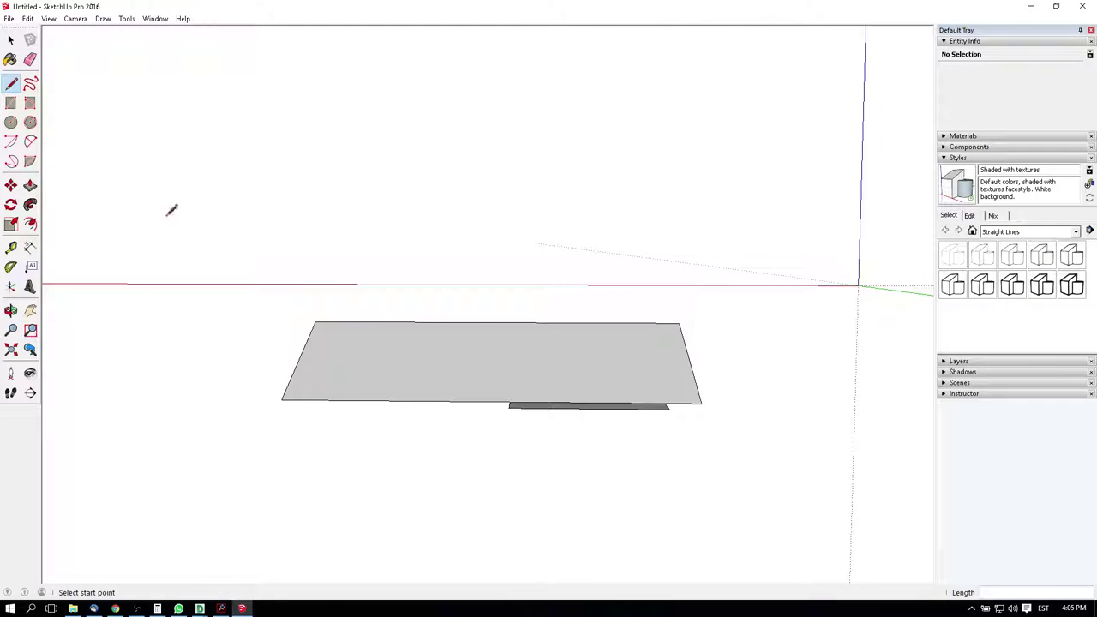
click(10, 268)
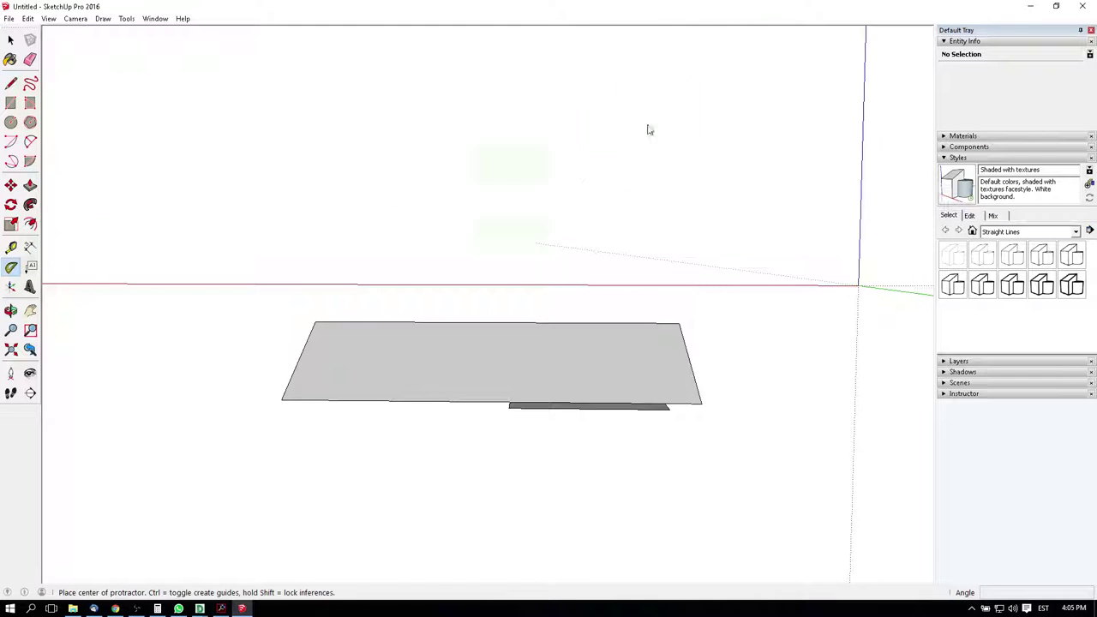
click(520, 412)
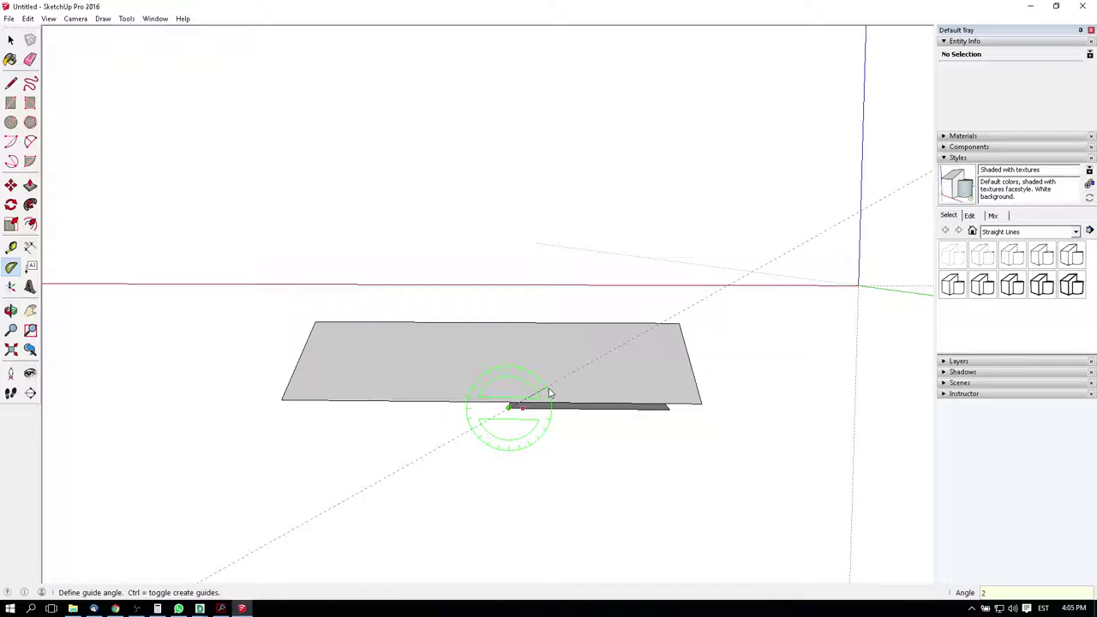
click(549, 393)
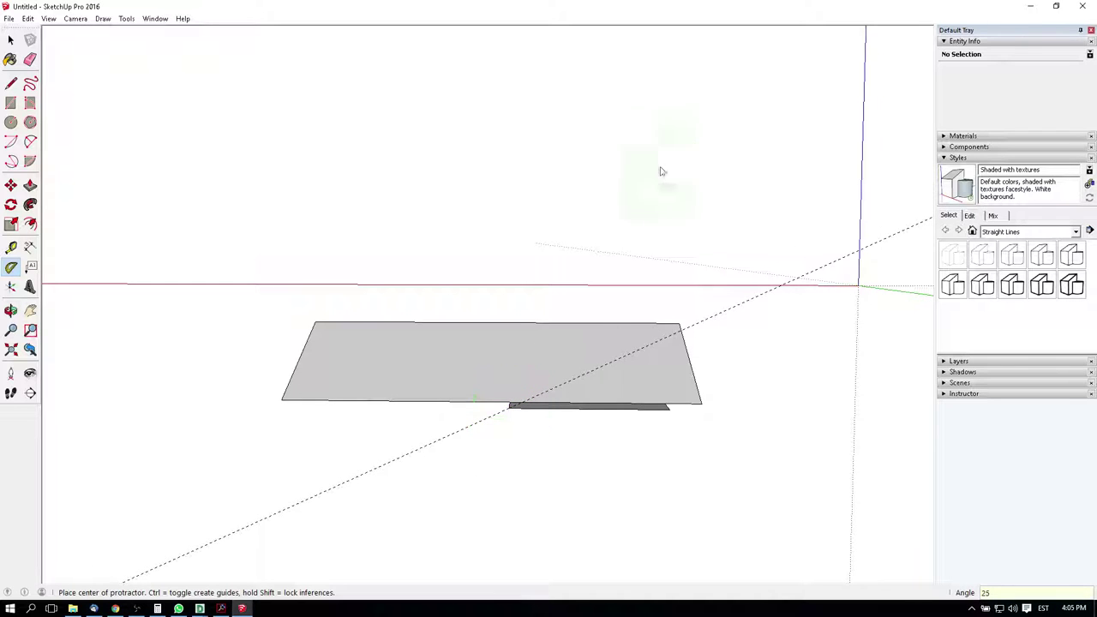
click(670, 410)
click(651, 406)
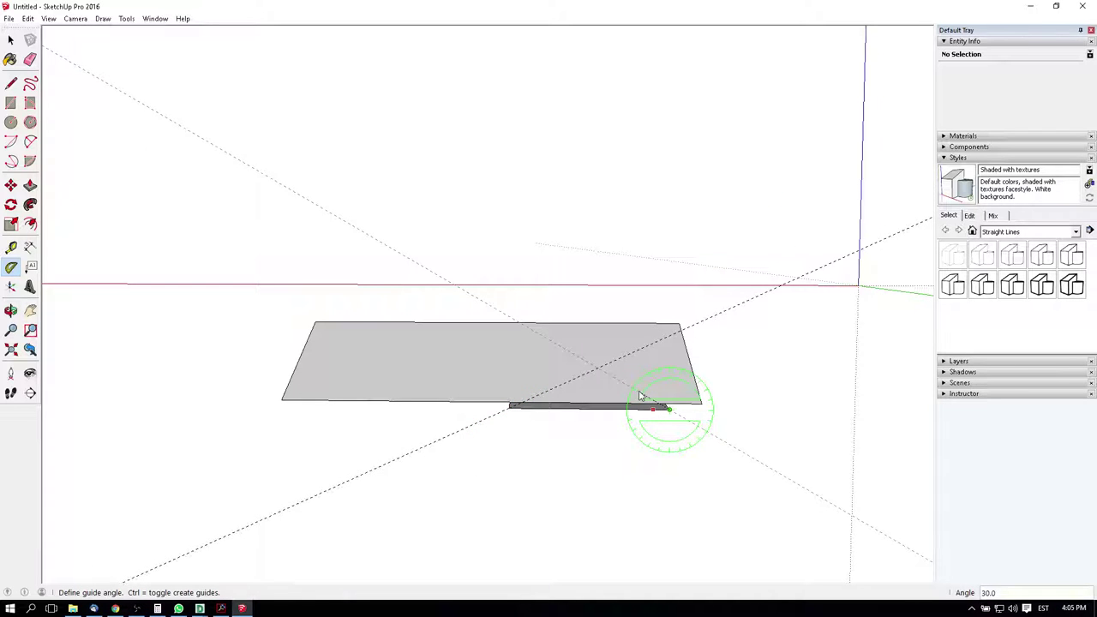
click(638, 396)
Draw the cross gable's ridge from the guides' intersection back to the main slope, and valley lines from its end to both eave junctions
key(l)
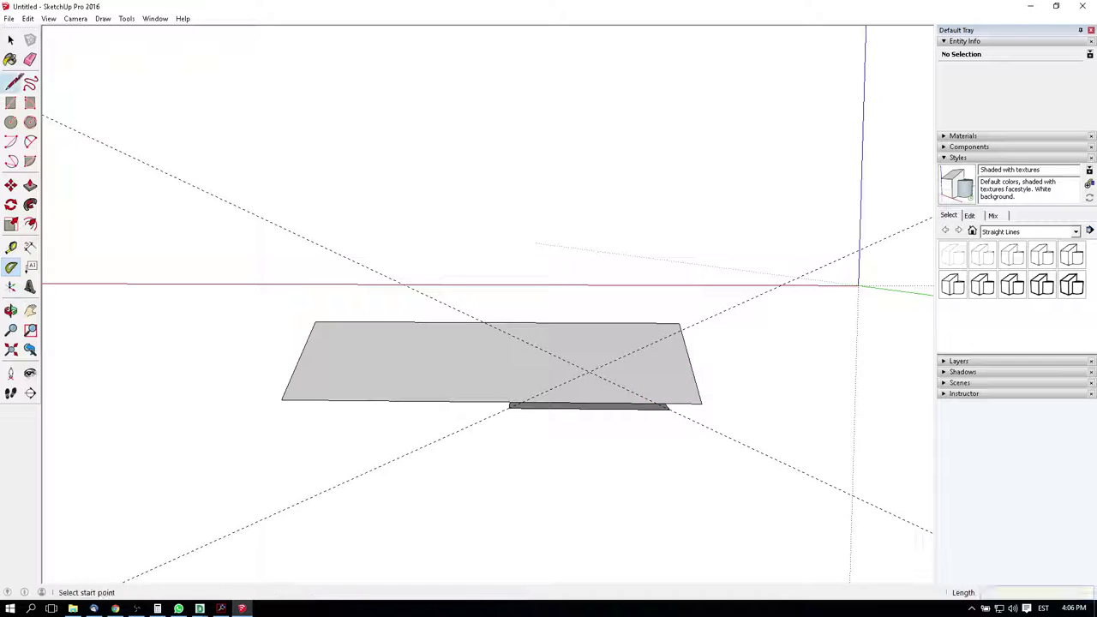
middle_drag(639, 396, 513, 401)
click(504, 403)
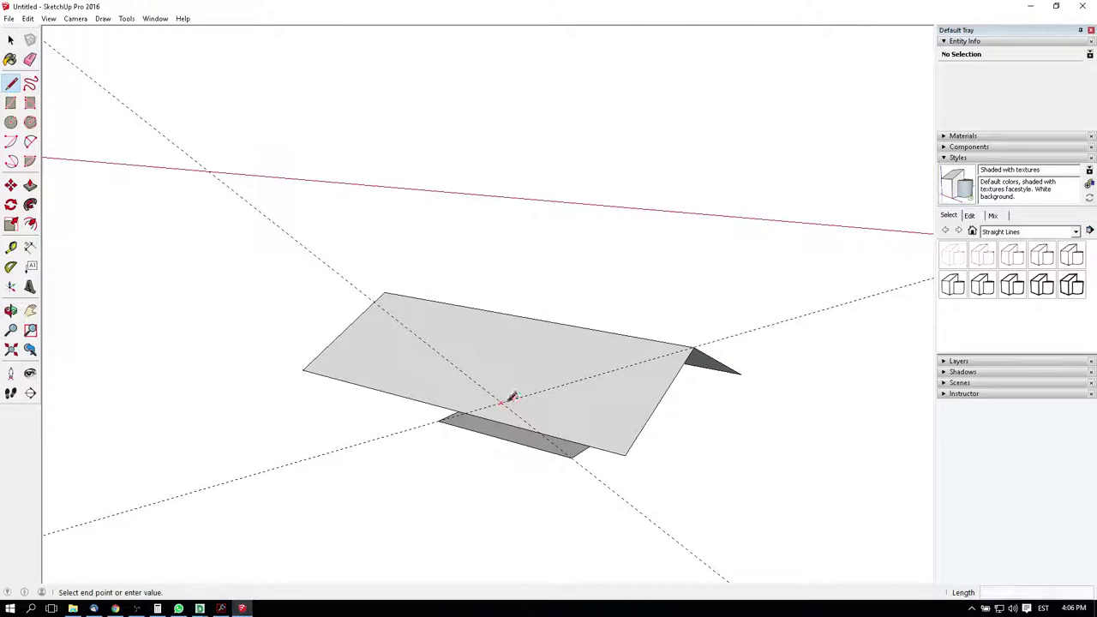
click(566, 370)
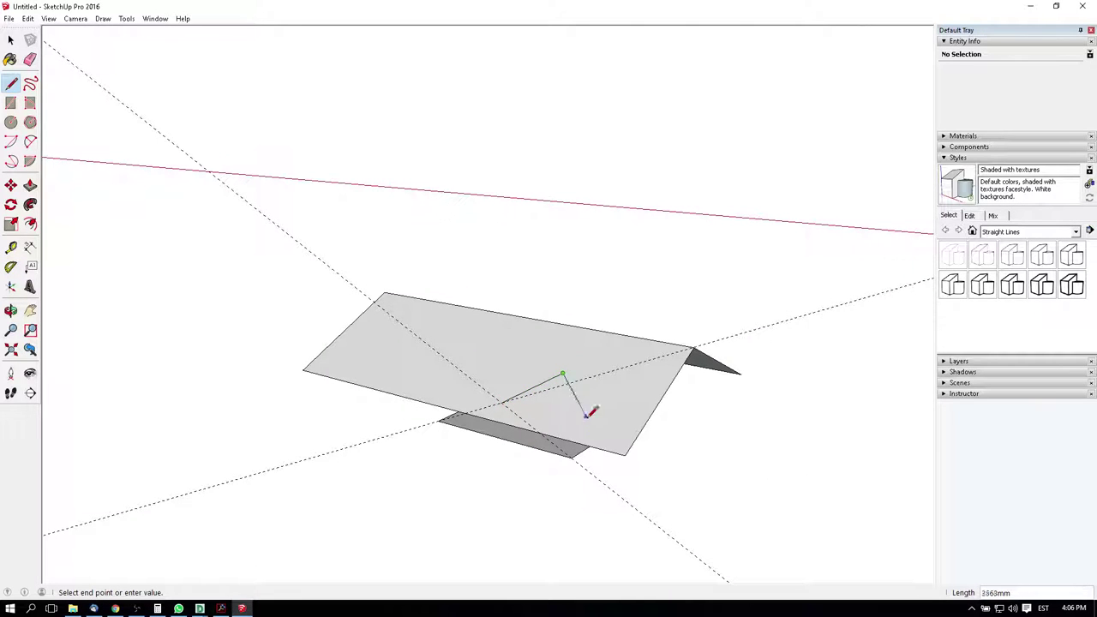
click(589, 448)
key(Escape)
click(565, 370)
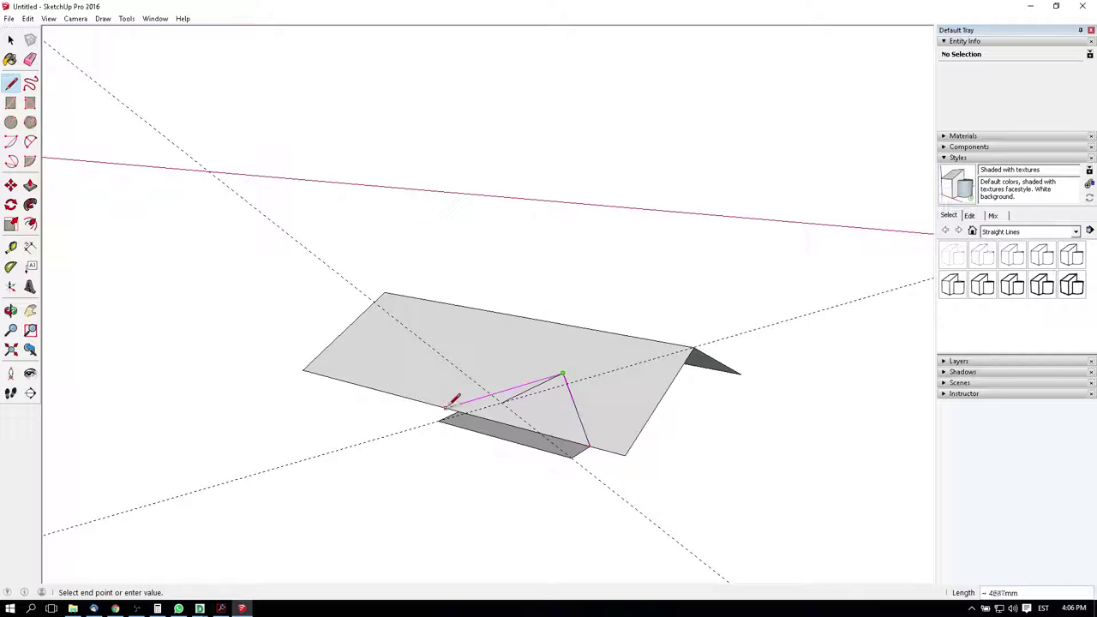
click(452, 401)
Draw the cross gable's two sloping front edges from the front ridge end to both outer corners, closing its faces
middle_drag(530, 390, 552, 406)
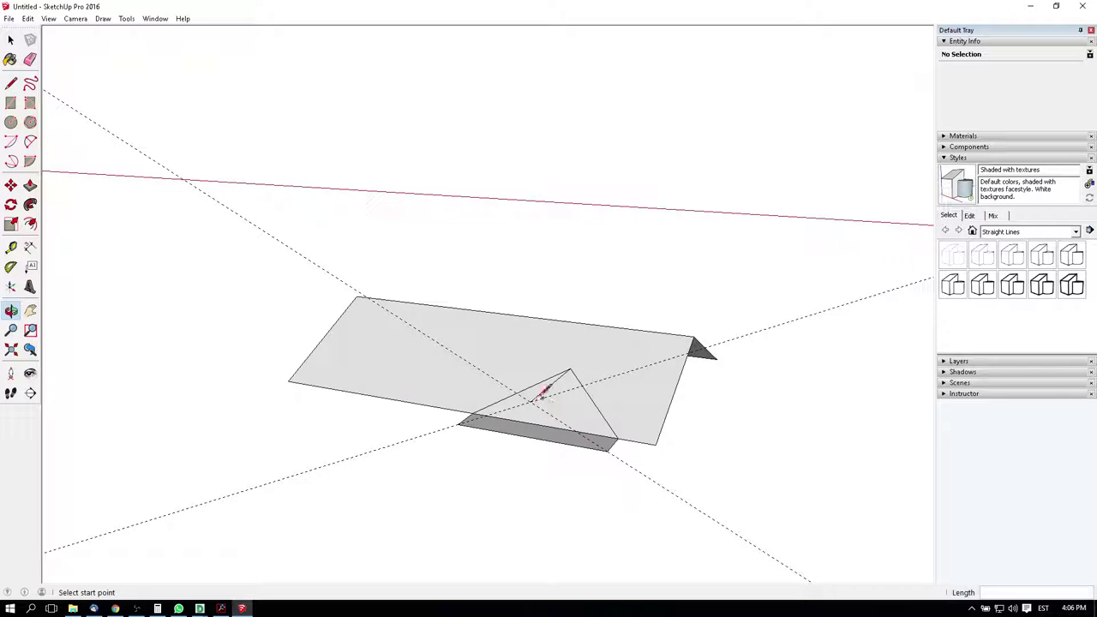
click(530, 401)
click(459, 424)
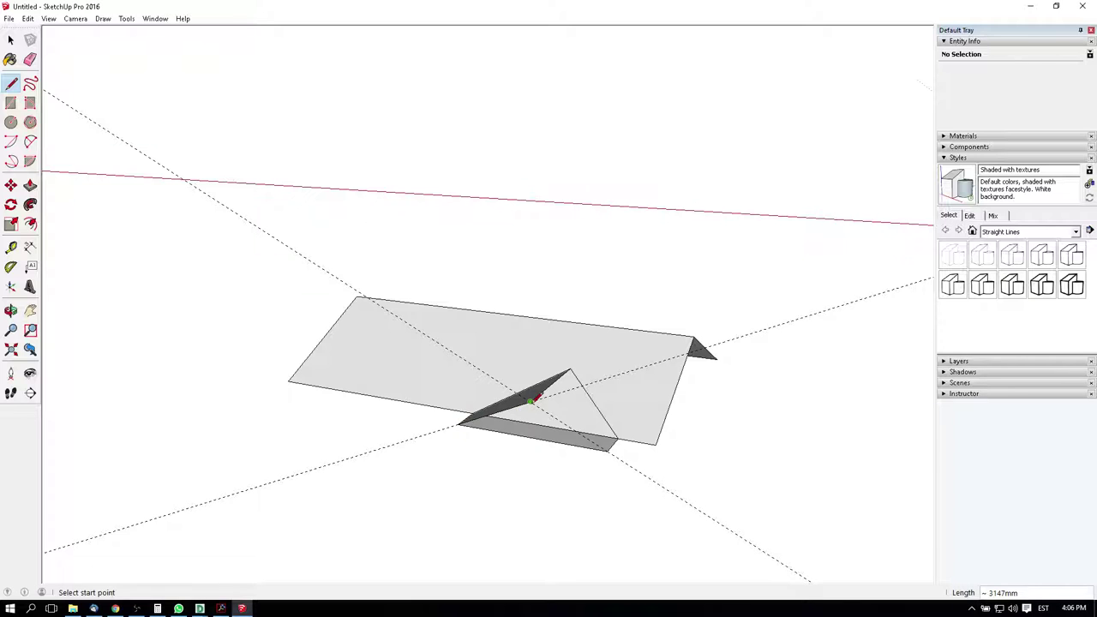
click(531, 399)
click(609, 447)
middle_drag(651, 431, 649, 413)
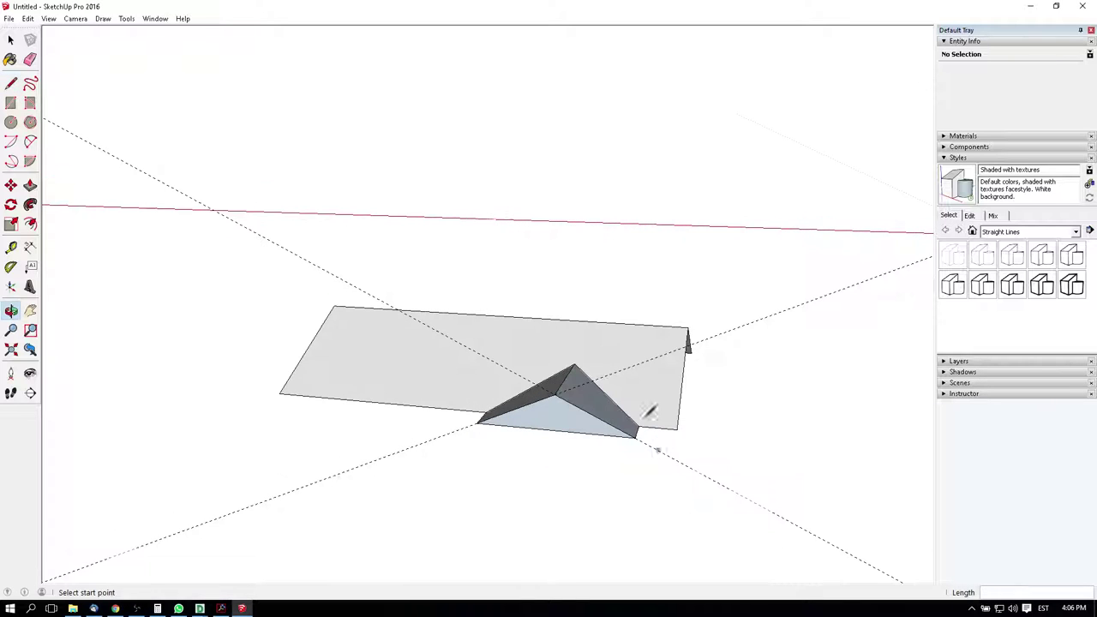
Erase the two protractor guides, the finished cross gable's outer base edge and the eave segment beneath it
key(e)
middle_drag(494, 465, 574, 414)
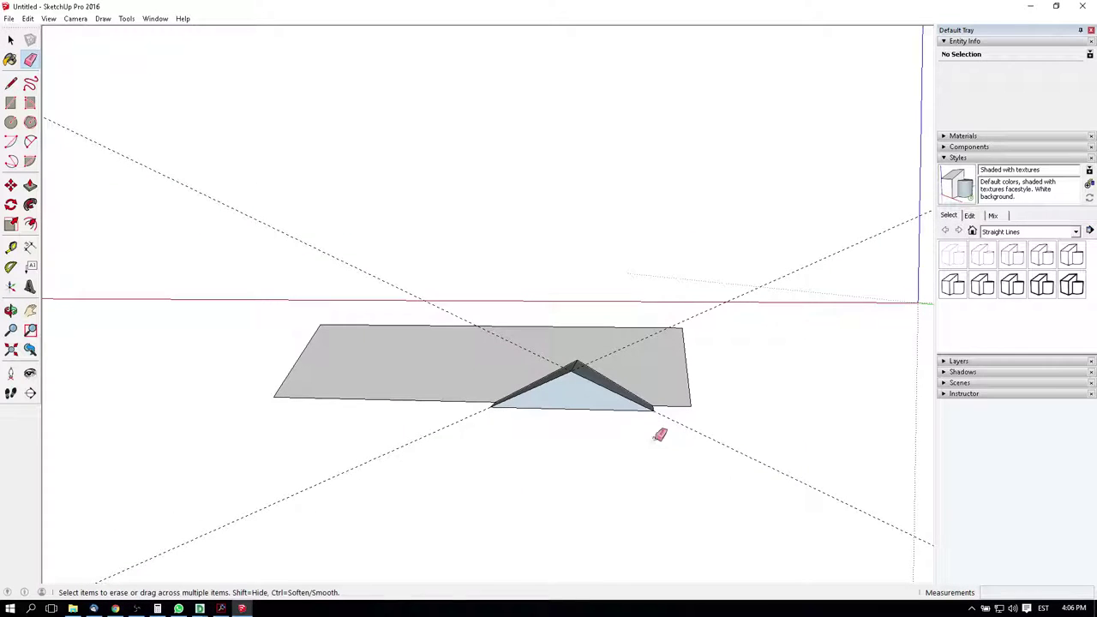
click(757, 289)
click(583, 408)
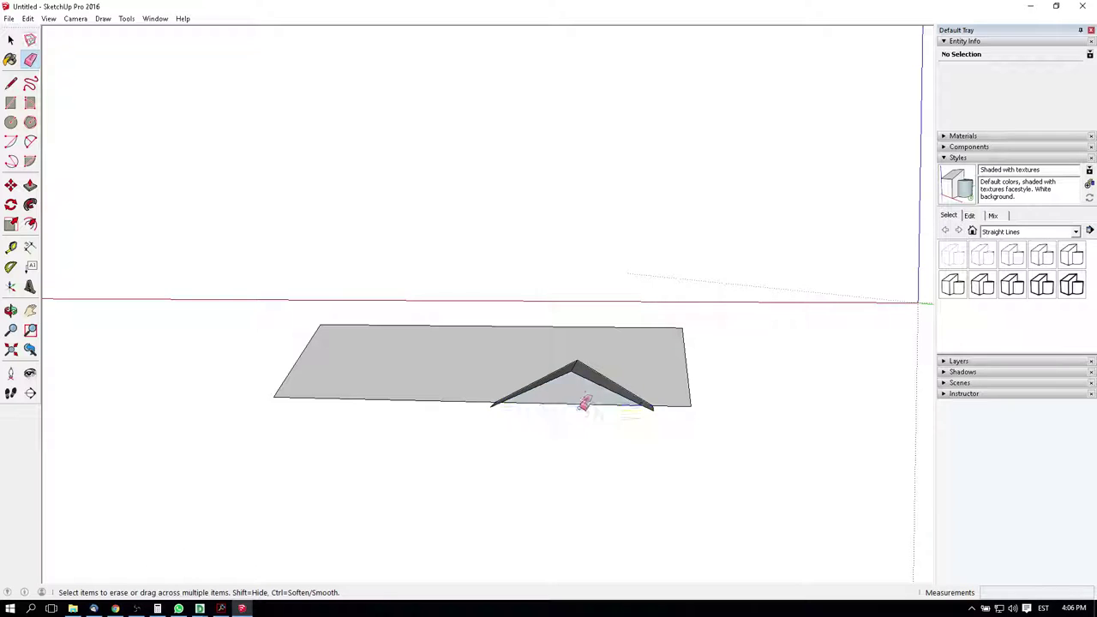
middle_drag(634, 477, 618, 401)
Read the opposite cross gable's position on the PDF roof plan, and in SketchUp mark 3300 mm along the opposite eave from its corner
click(221, 609)
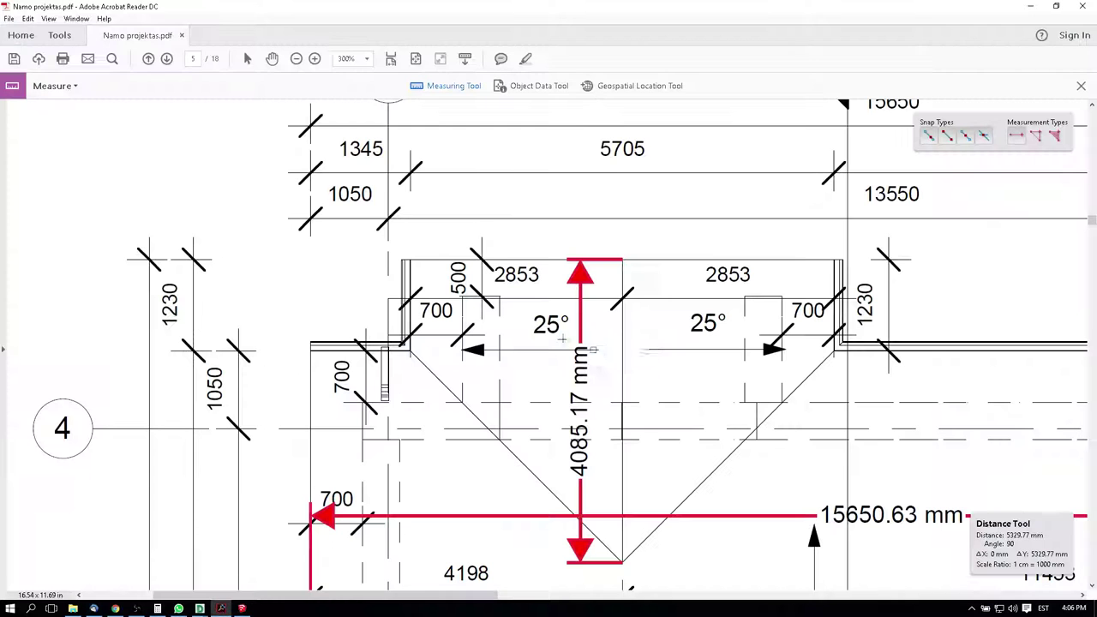
ctrl+scroll(632, 313, down, 1)
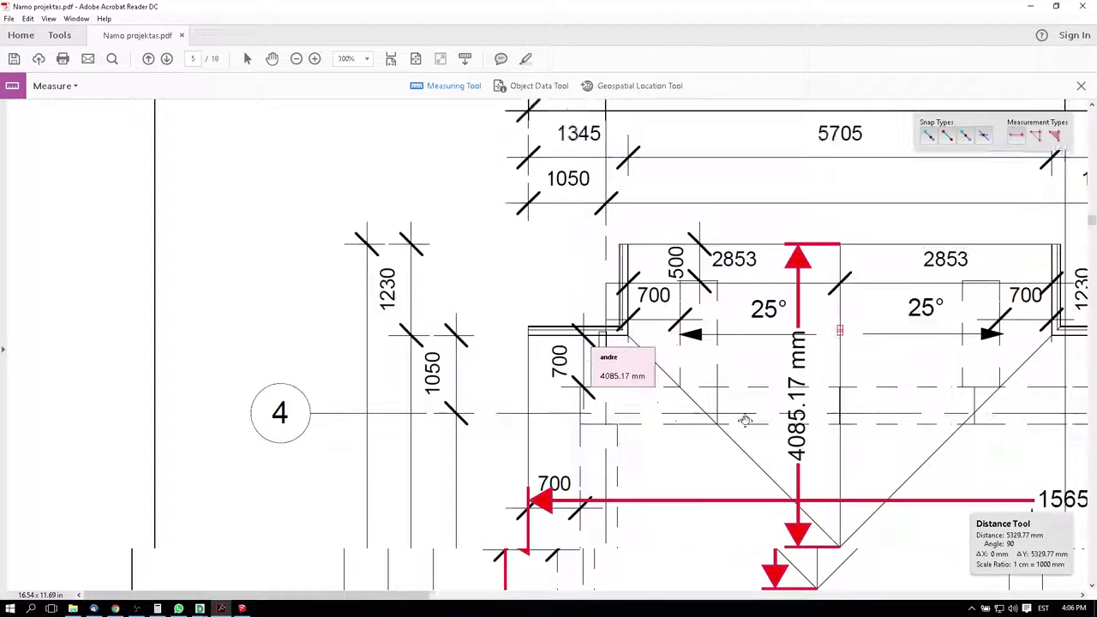
ctrl+scroll(815, 500, down, 1)
scroll(814, 500, down, 3)
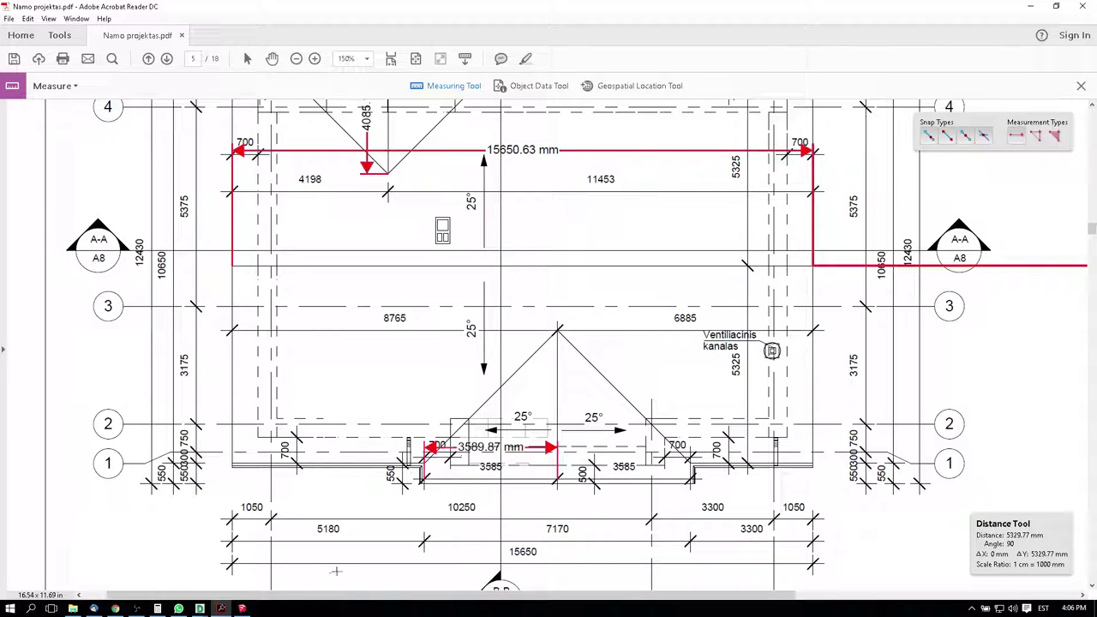
key(alt+Tab)
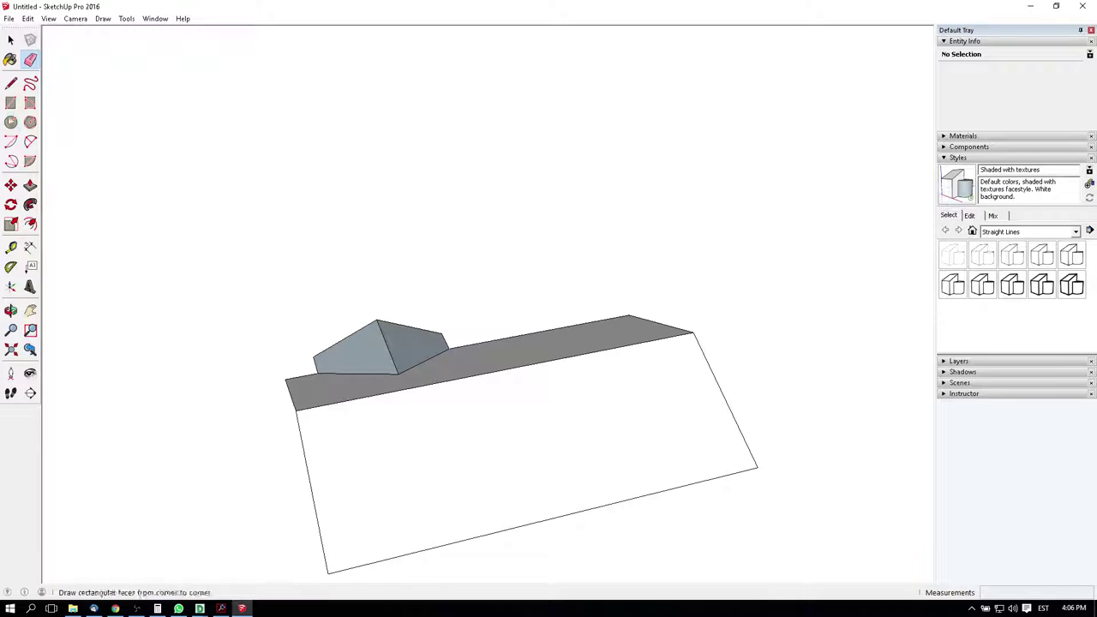
click(10, 83)
click(757, 466)
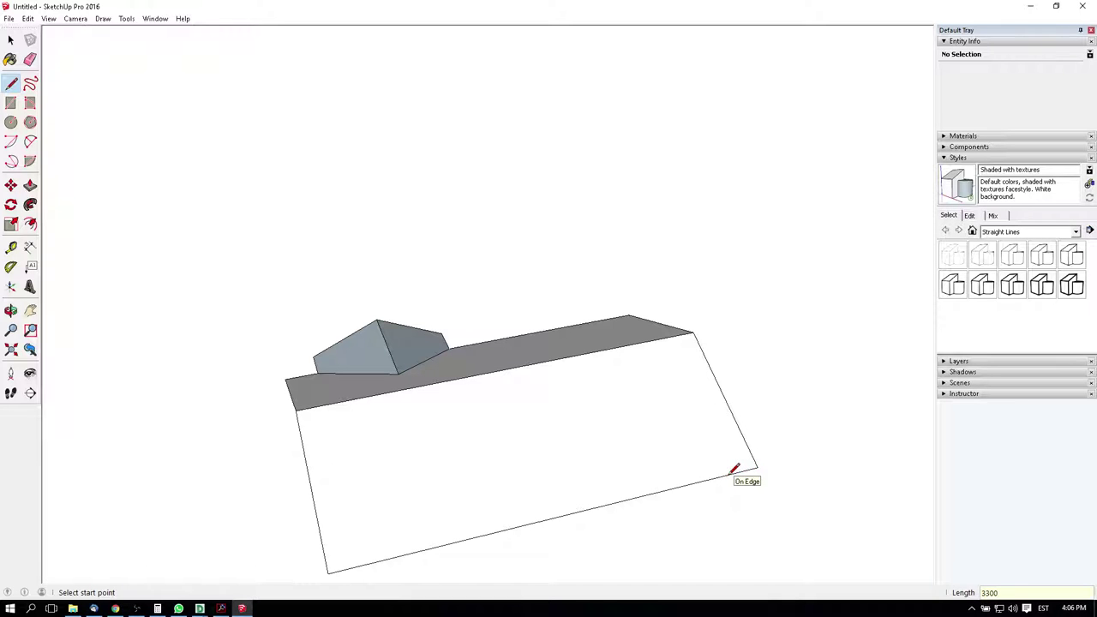
Measure the second cross gable's outer width on the PDF plan between its two outer corners, and return to SketchUp
click(221, 608)
scroll(755, 452, down, 1)
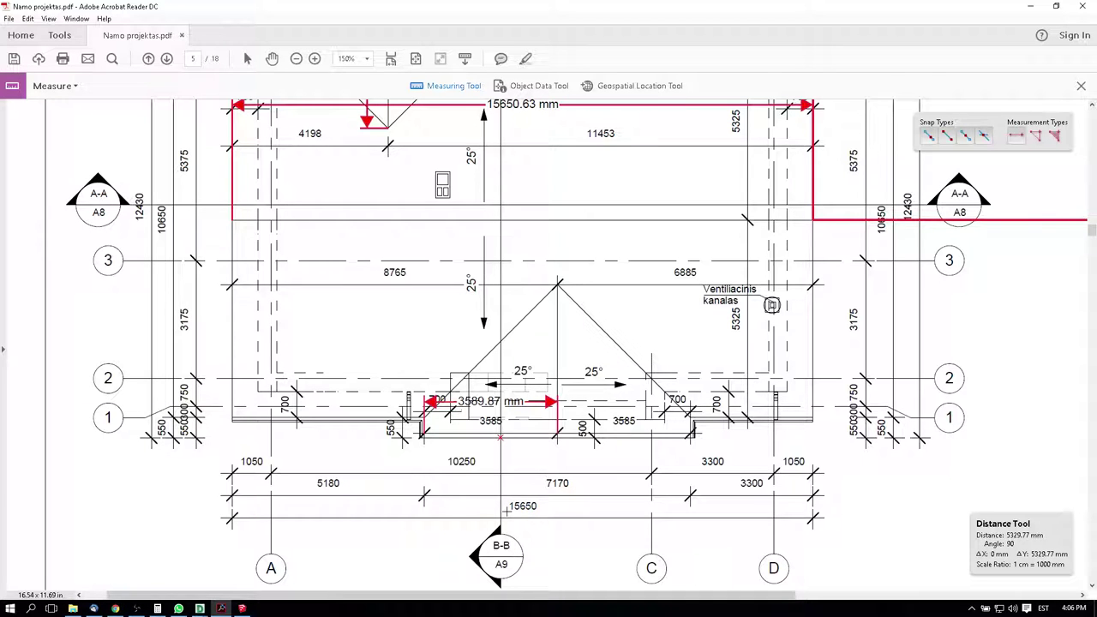
ctrl+scroll(532, 497, up, 2)
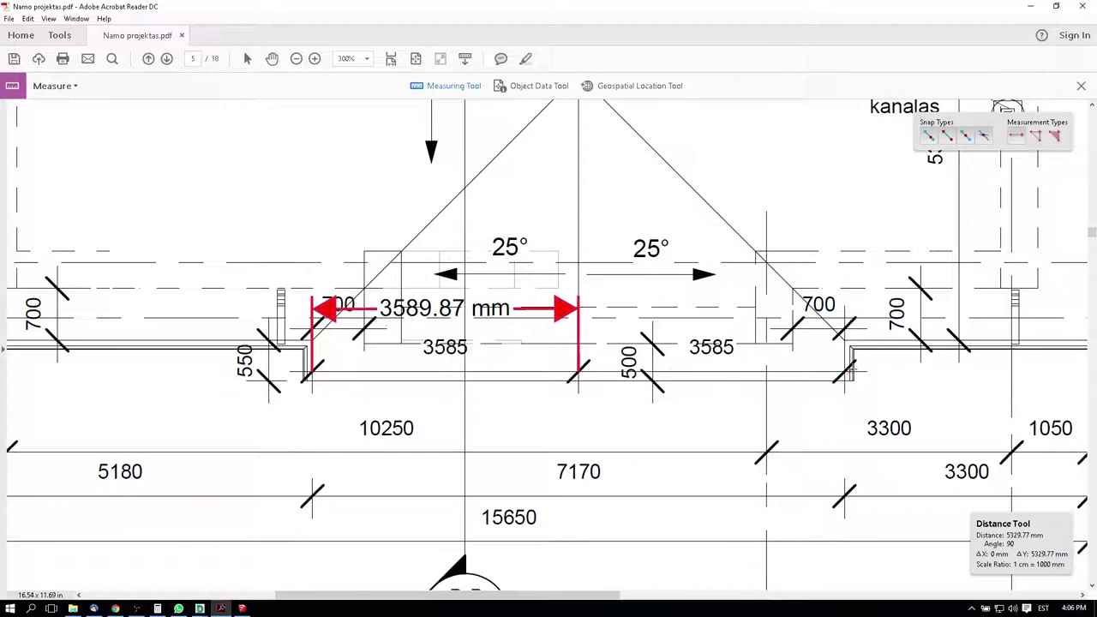
click(844, 370)
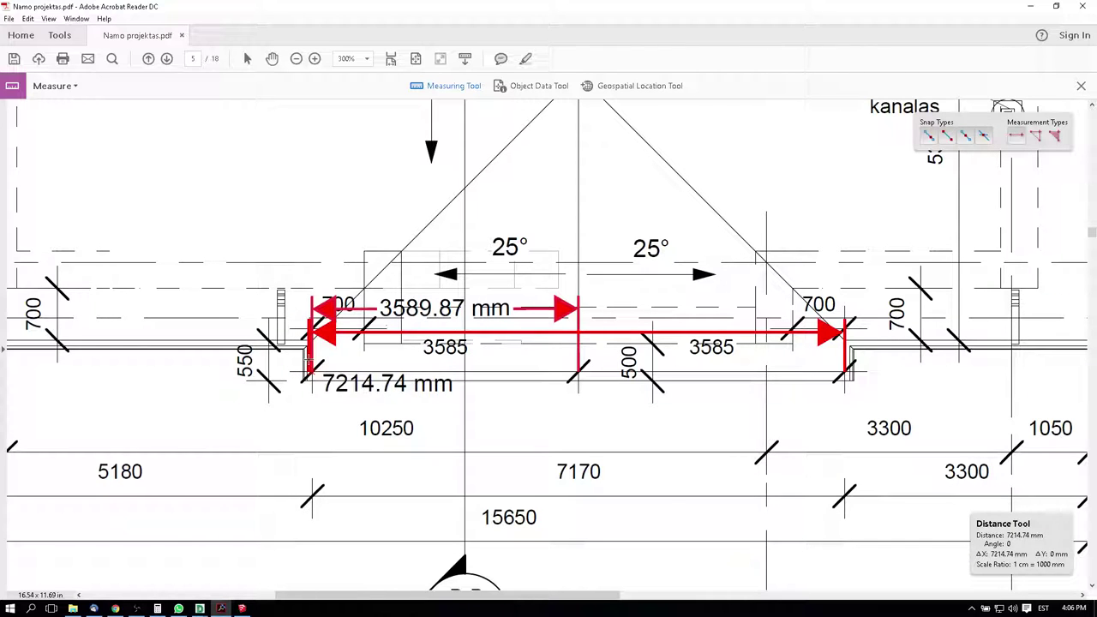
key(Escape)
click(242, 609)
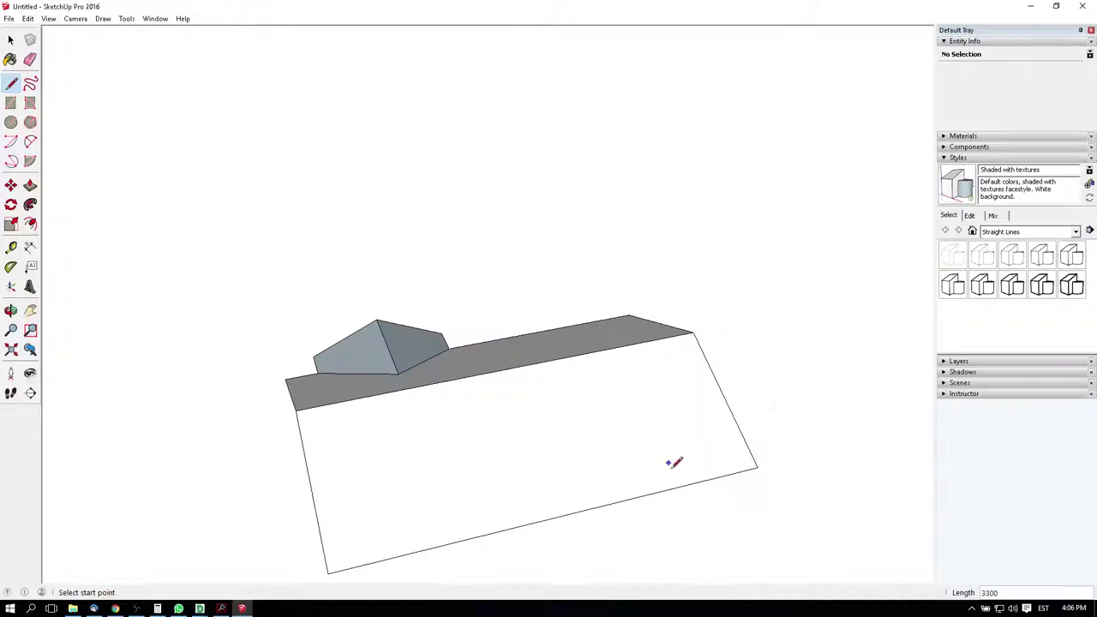
Start a line at the 3300 mm eave point, and examine the second gable's projection dimensions at both sides of the PDF plan
click(677, 487)
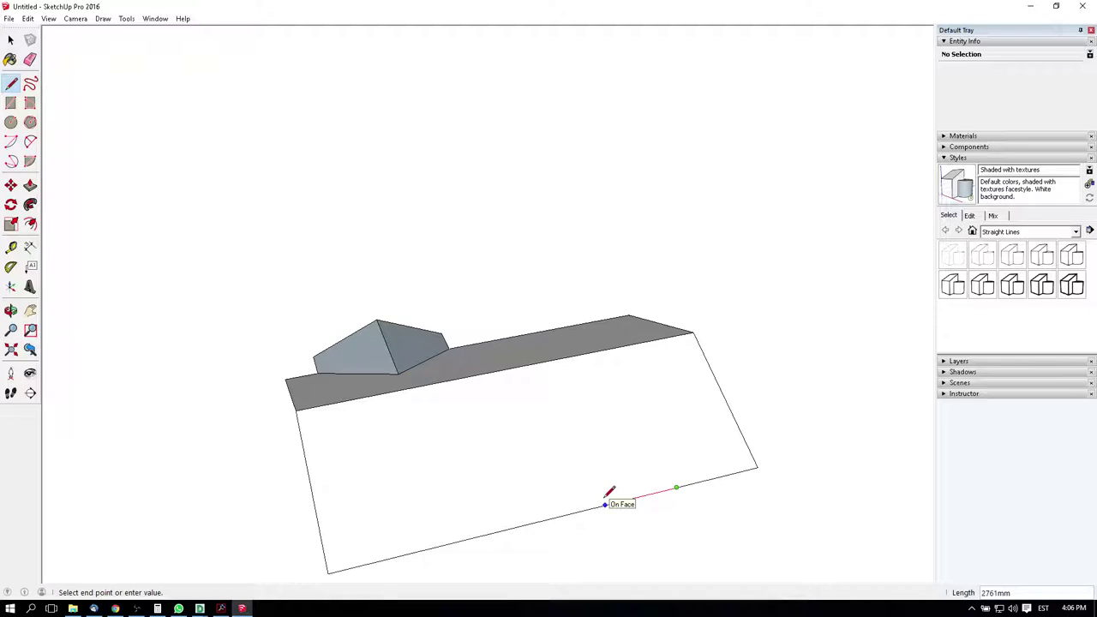
click(221, 609)
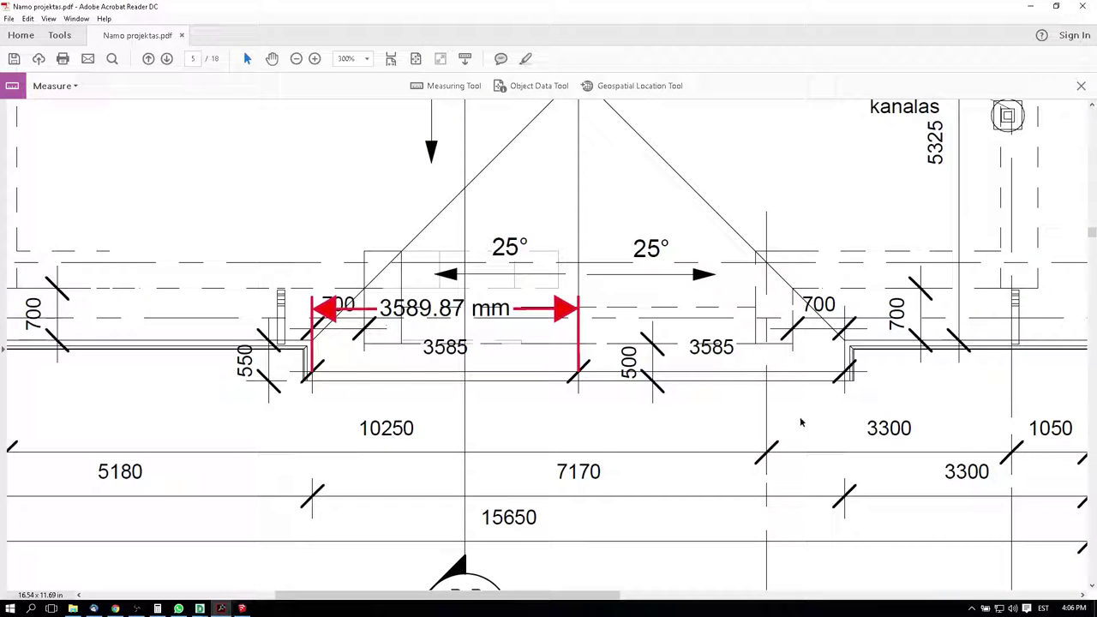
scroll(942, 386, right, 3)
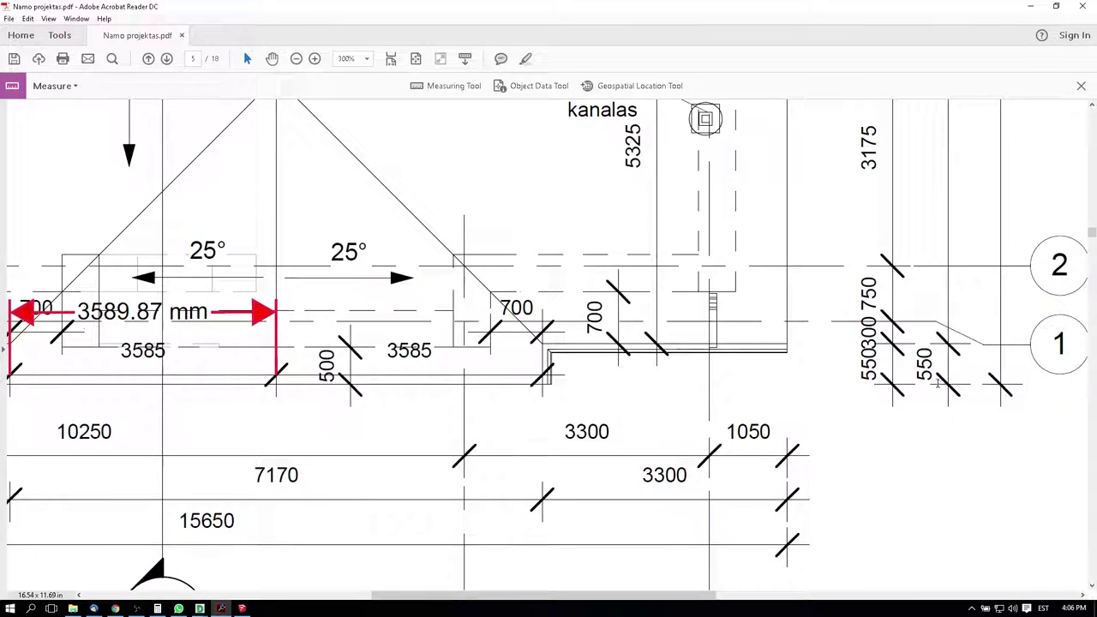
scroll(857, 386, left, 8)
scroll(858, 386, right, 3)
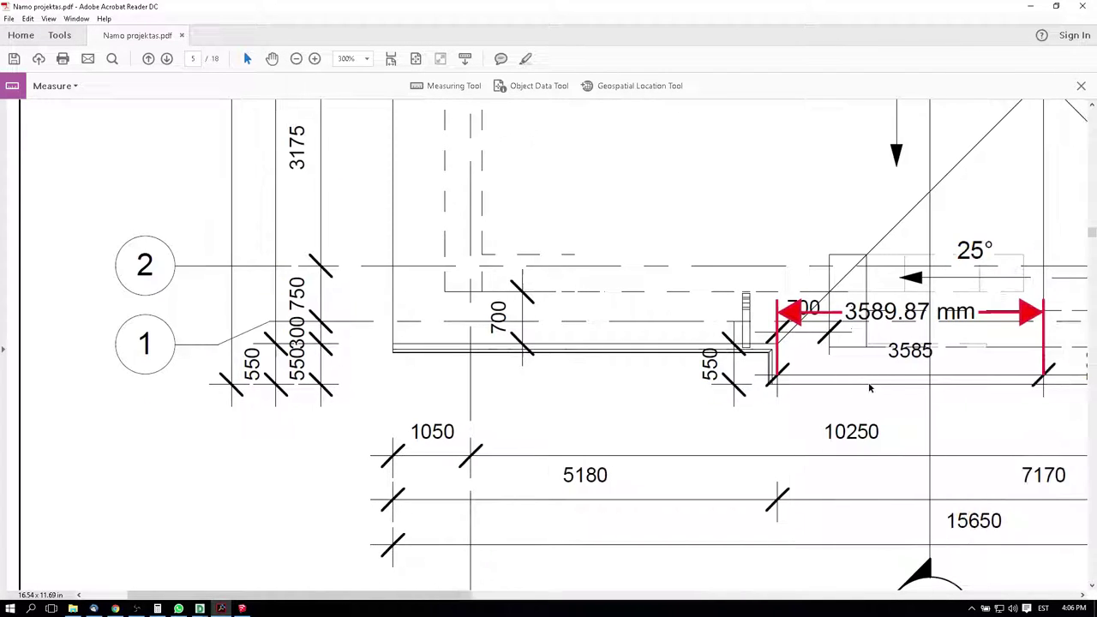
scroll(883, 389, right, 6)
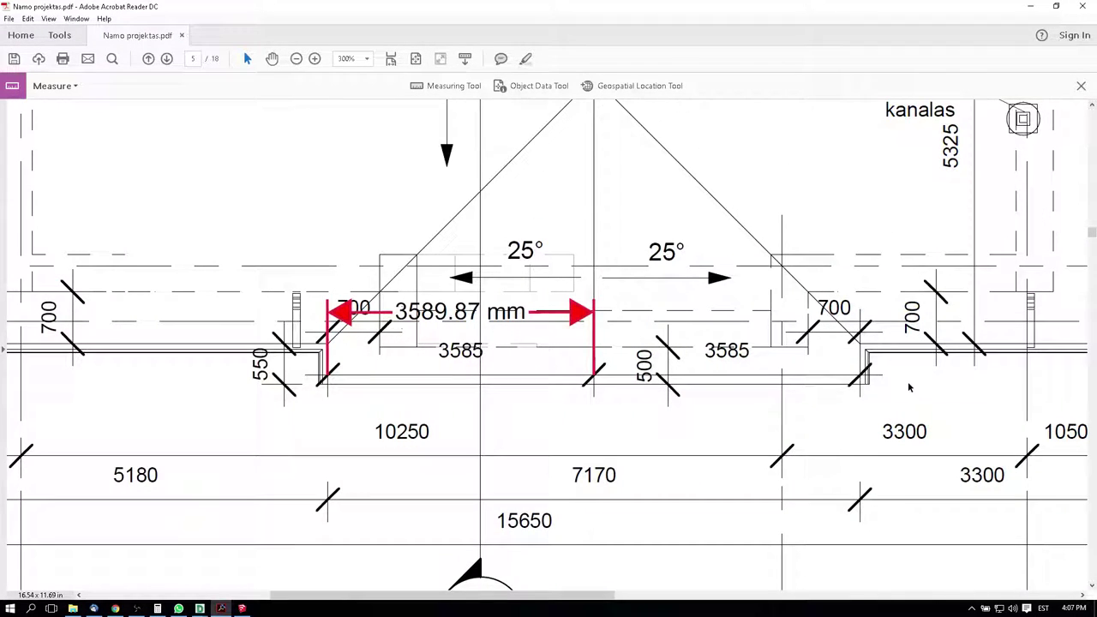
Measure the second gable's projection on the PDF plan from the eave junction to its outer corner
click(449, 85)
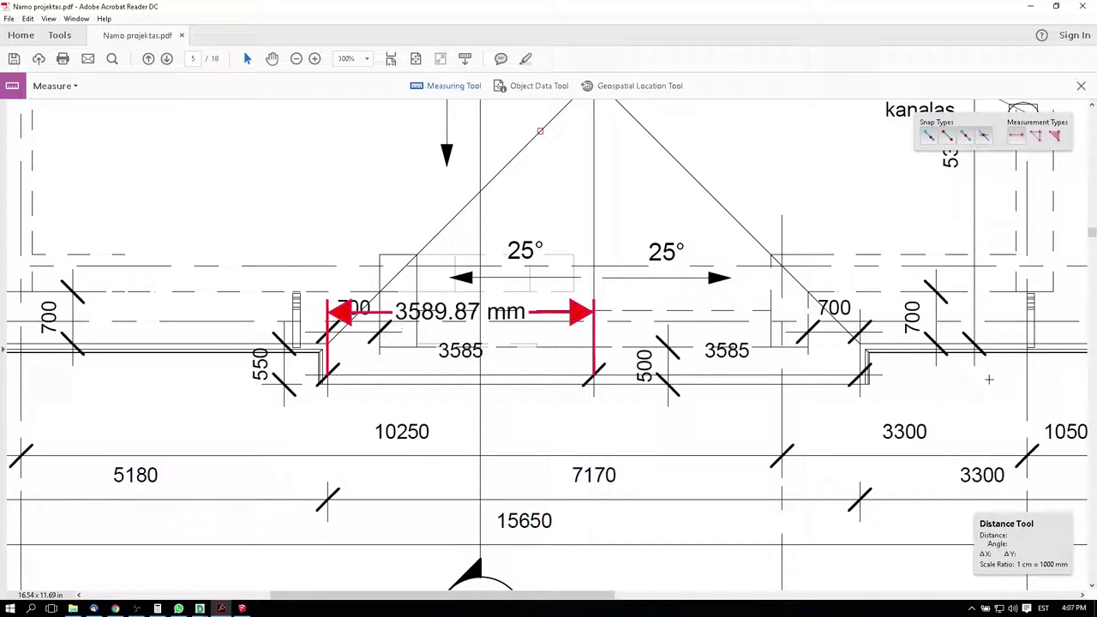
ctrl+scroll(918, 362, up, 1)
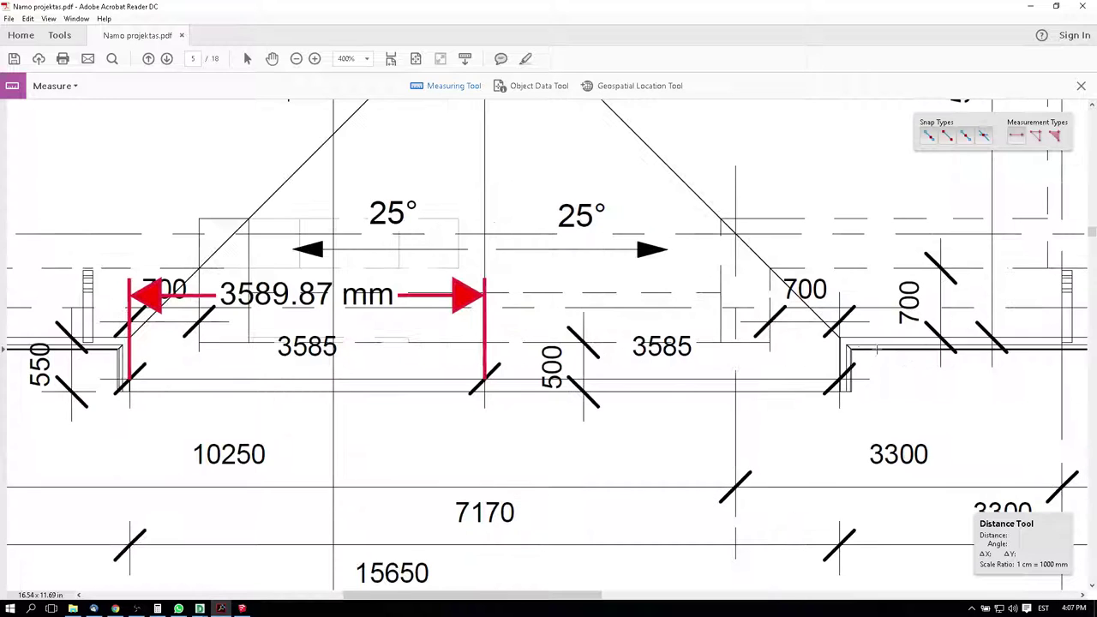
click(842, 338)
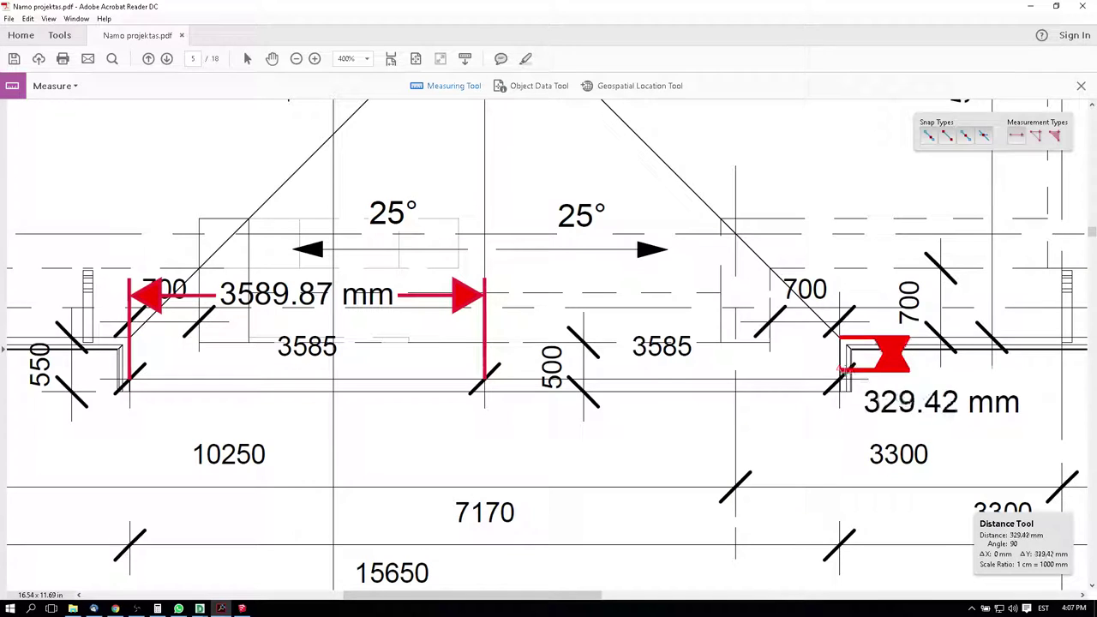
click(840, 378)
click(921, 393)
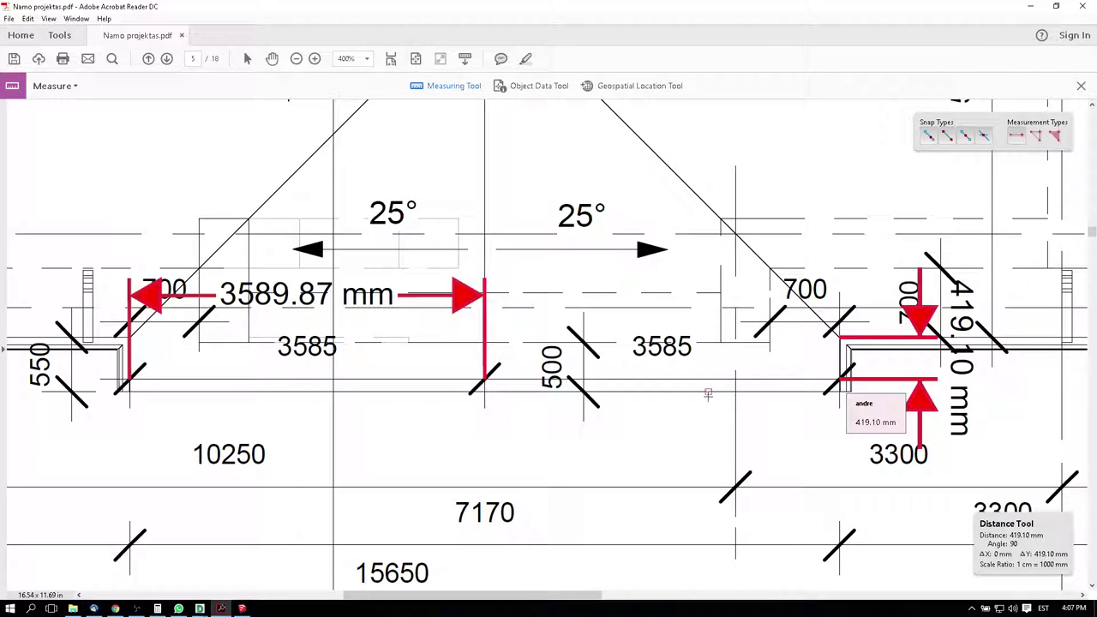
key(Escape)
ctrl+scroll(711, 383, down, 2)
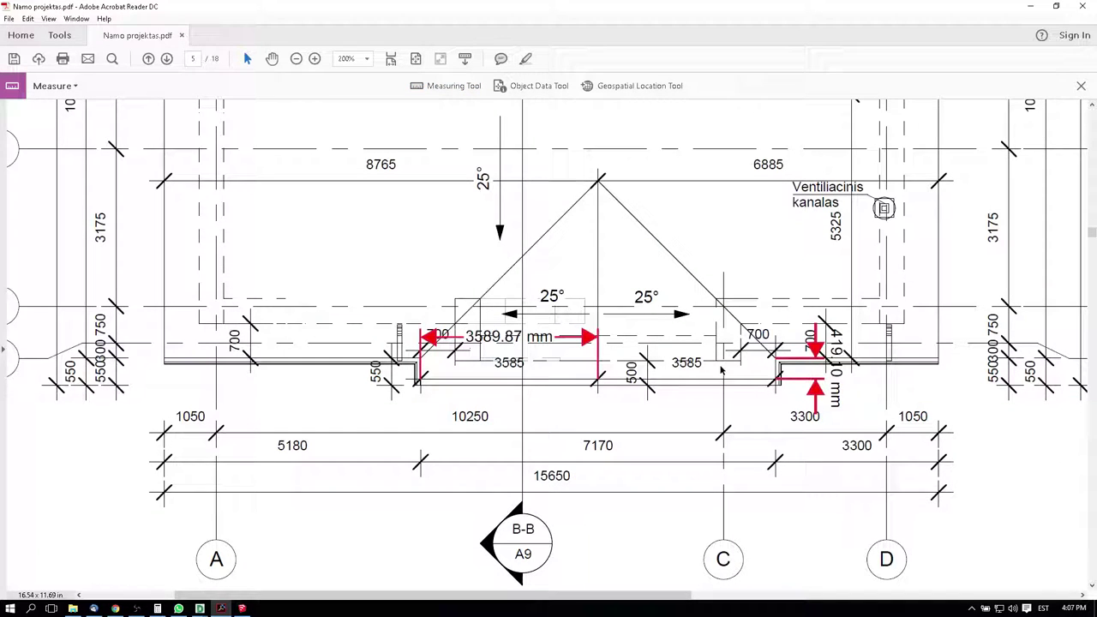
In SketchUp, draw the second gable's outline from the 3300 mm point: 420 mm outward, 7170 mm parallel to the eave, and 420 mm back
key(alt+Tab)
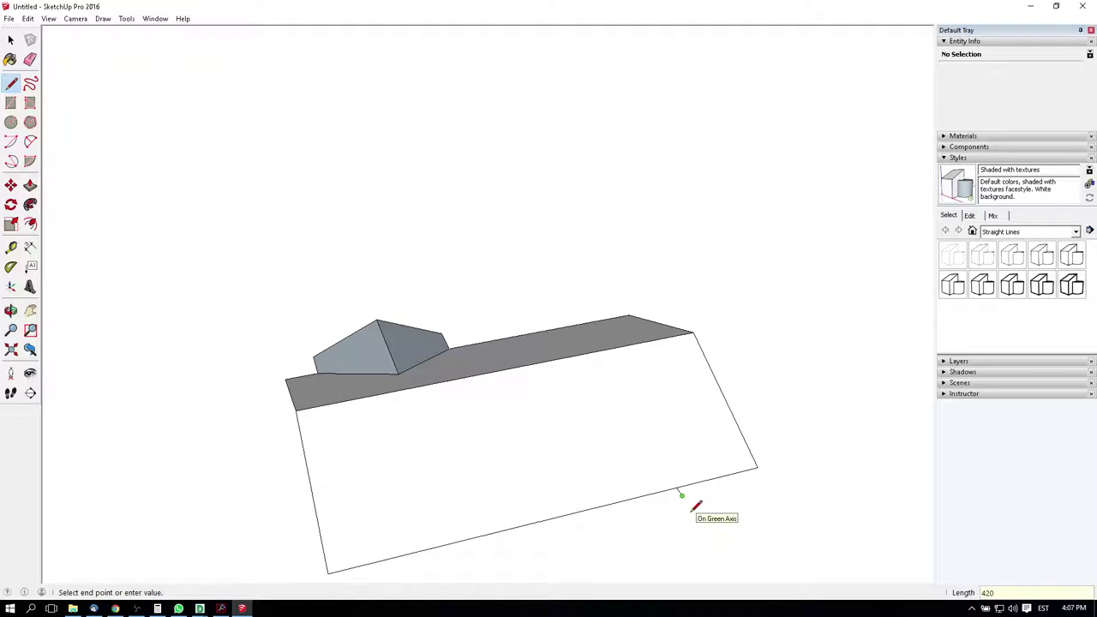
click(219, 610)
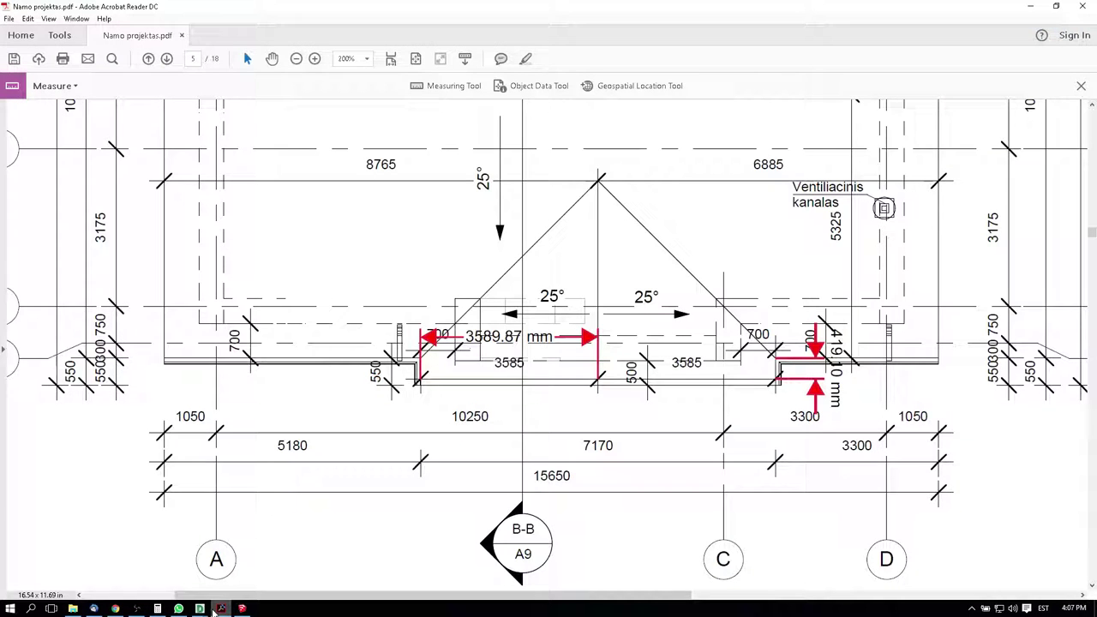
click(214, 610)
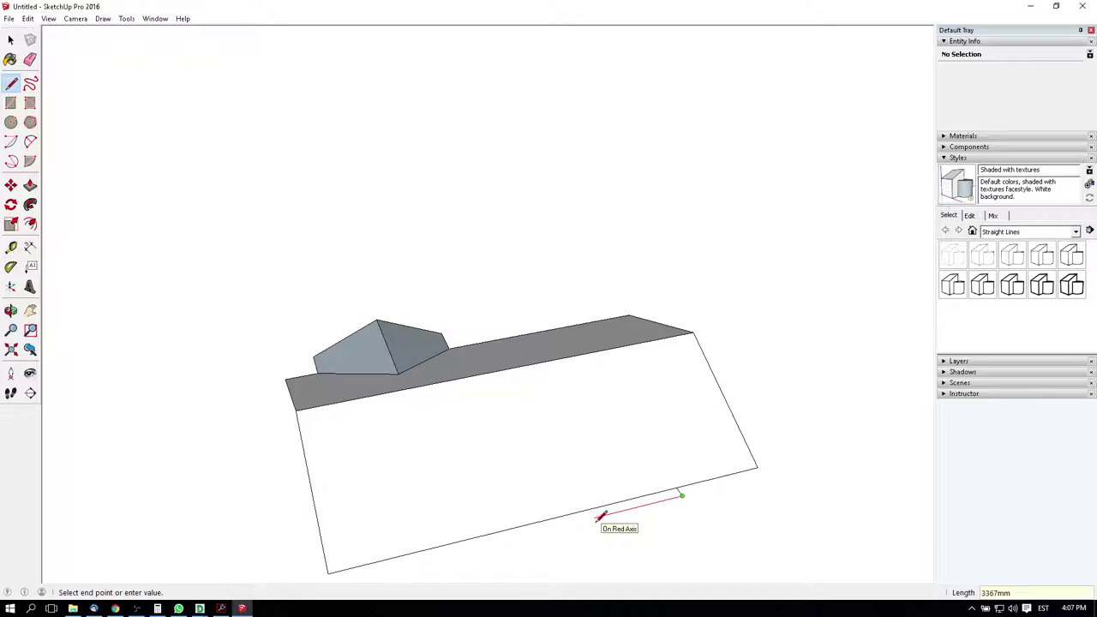
text(7170)
key(Return)
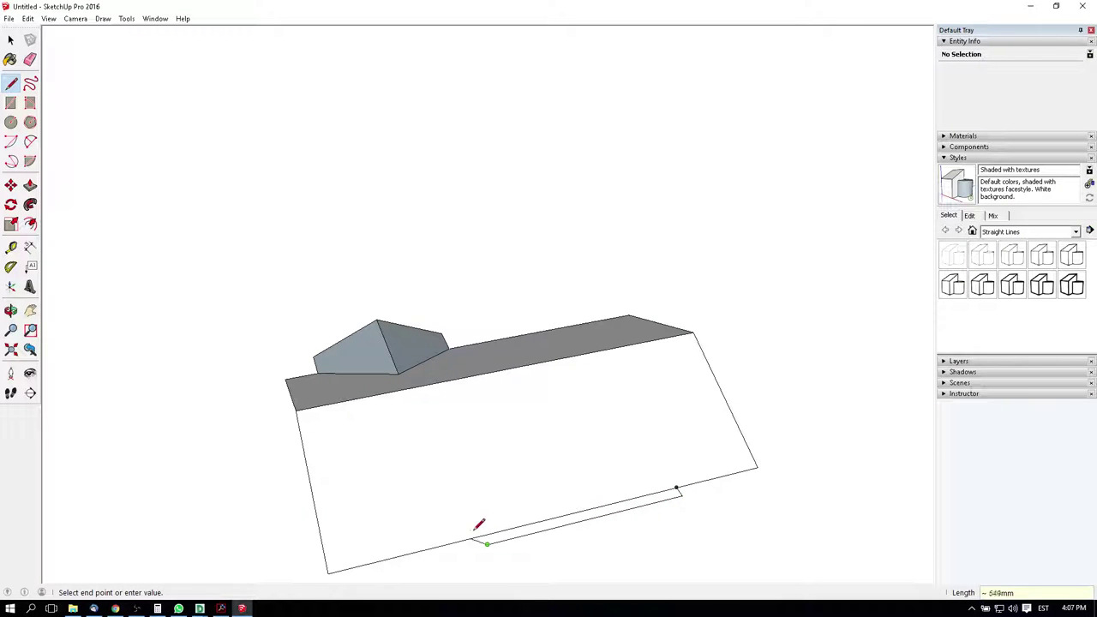
middle_drag(490, 522, 861, 526)
scroll(701, 442, up, 4)
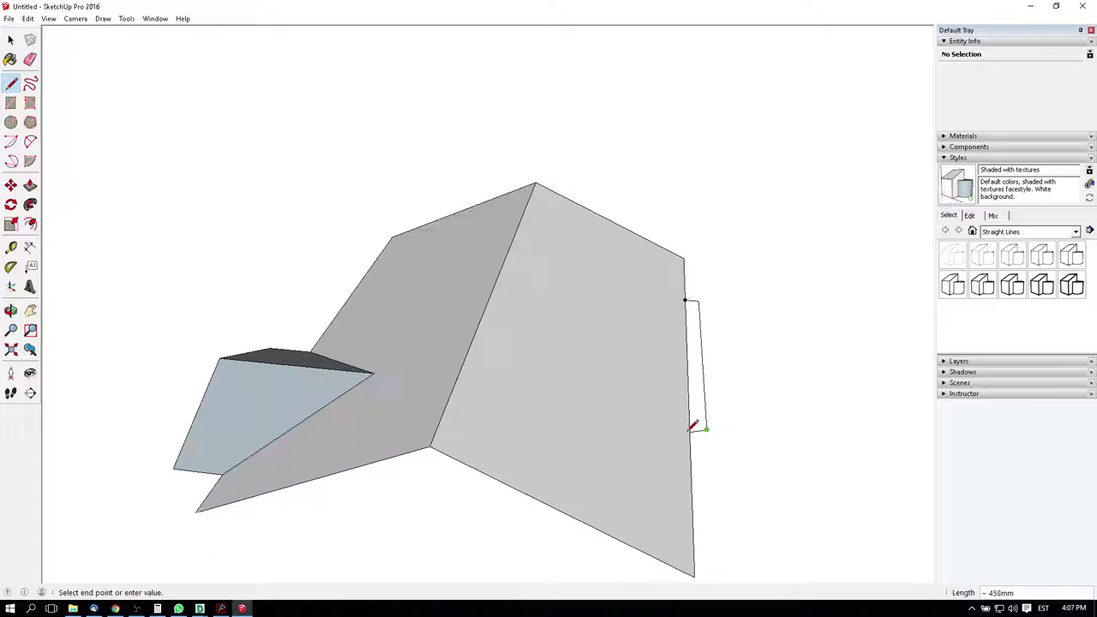
click(708, 433)
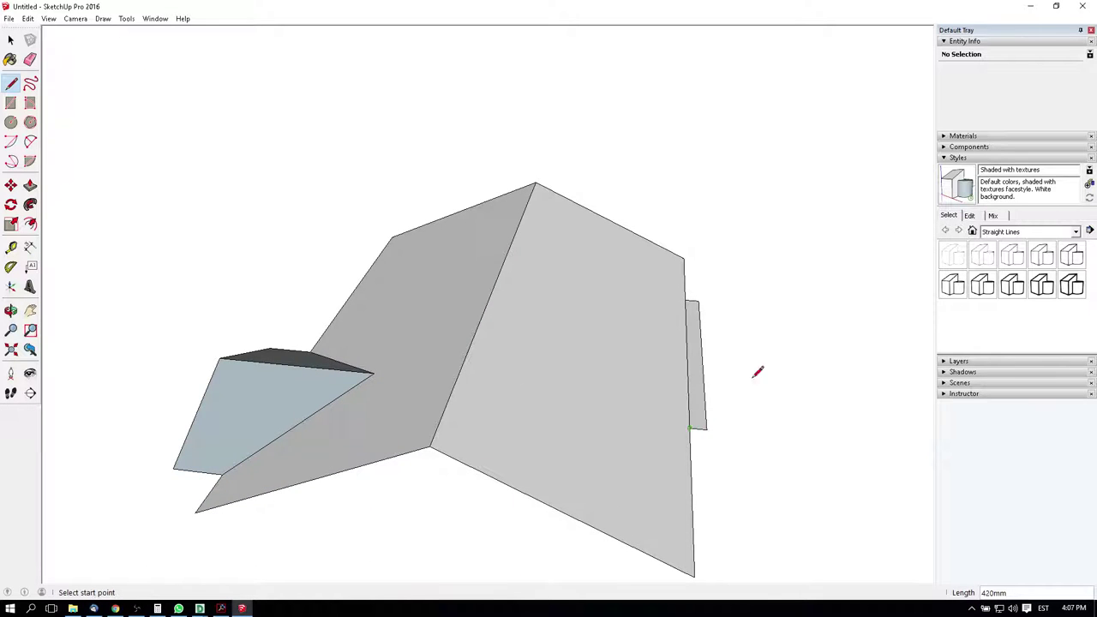
Place 25° protractor guides rising inward from both outer corners of the second cross gable's outline
middle_drag(759, 372, 677, 443)
mouse_move(685, 364)
middle_down()
mouse_move(514, 343)
mouse_move(527, 260)
mouse_move(495, 150)
middle_up()
middle_drag(703, 245, 524, 223)
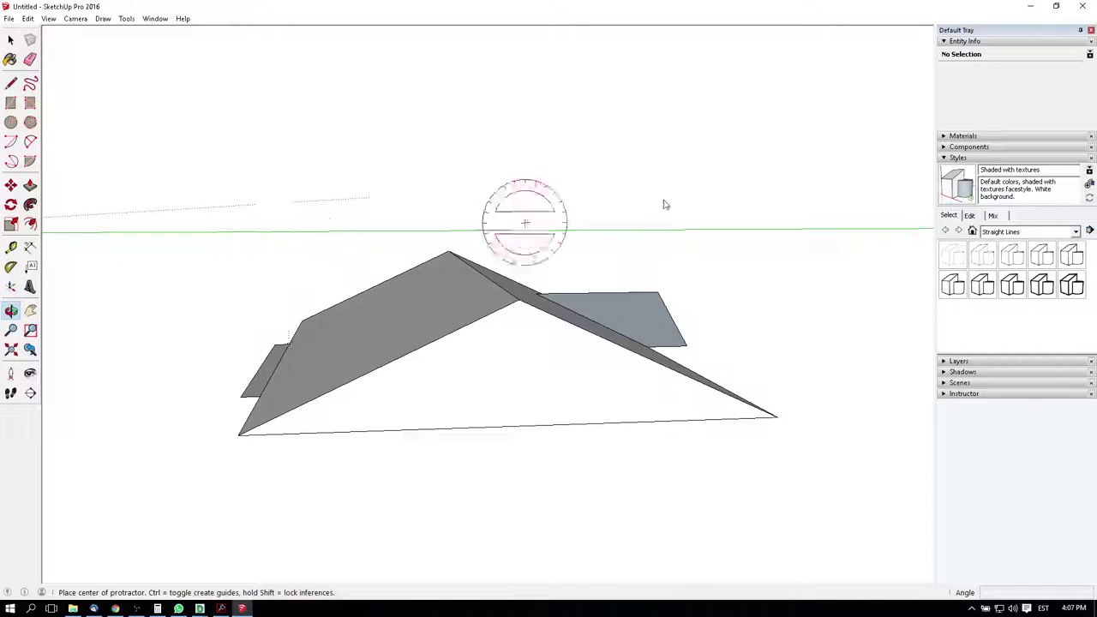
middle_drag(666, 204, 348, 121)
middle_drag(373, 202, 387, 336)
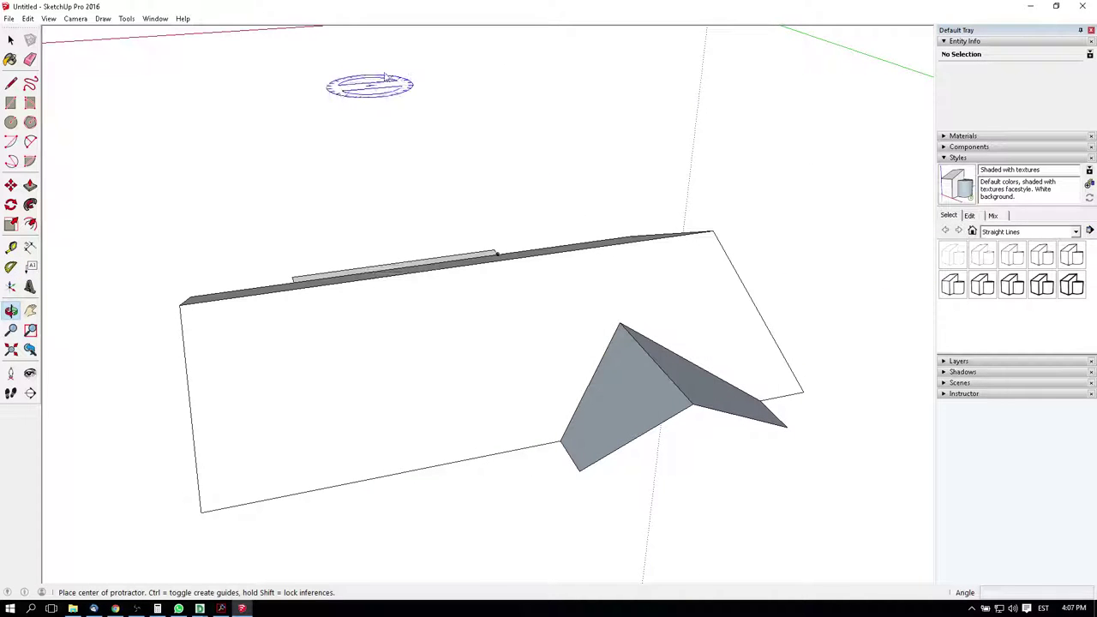
middle_drag(377, 94, 213, 69)
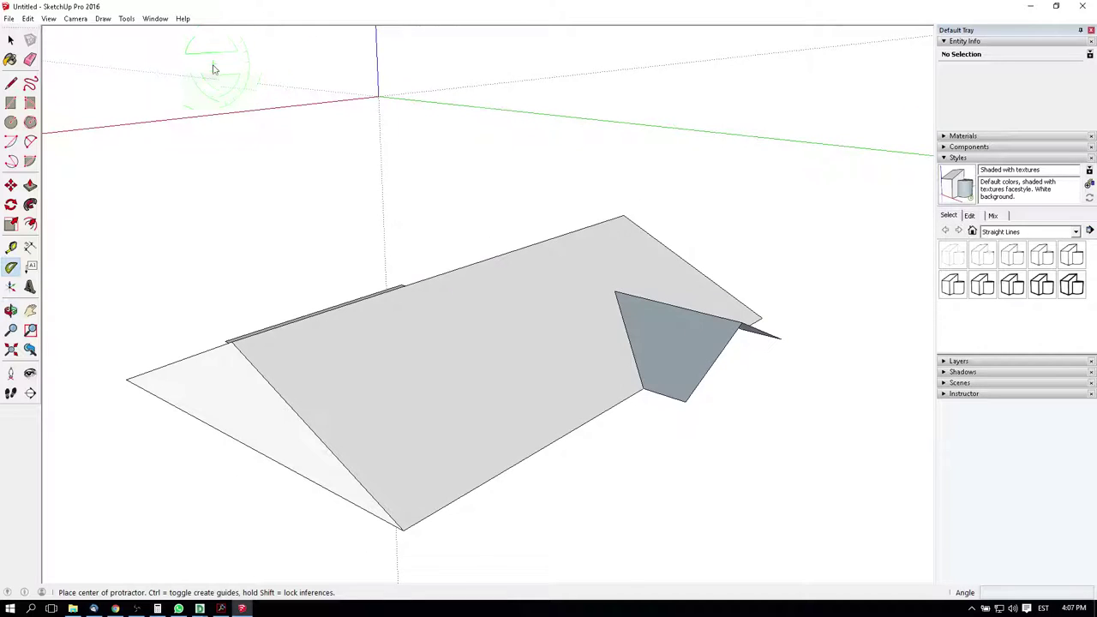
middle_drag(171, 142, 244, 330)
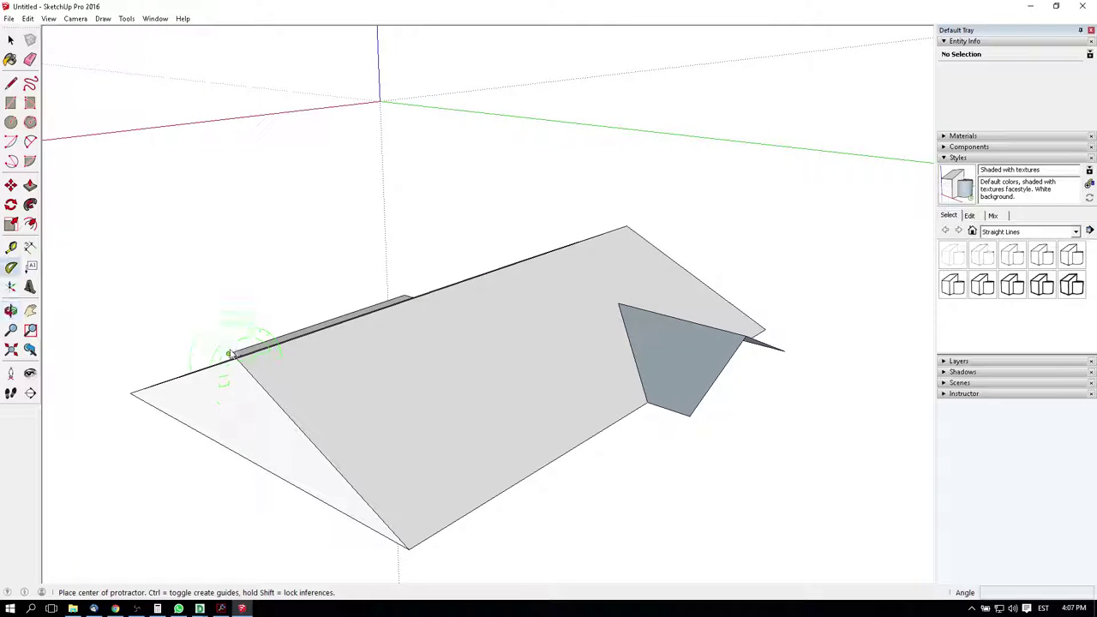
click(259, 348)
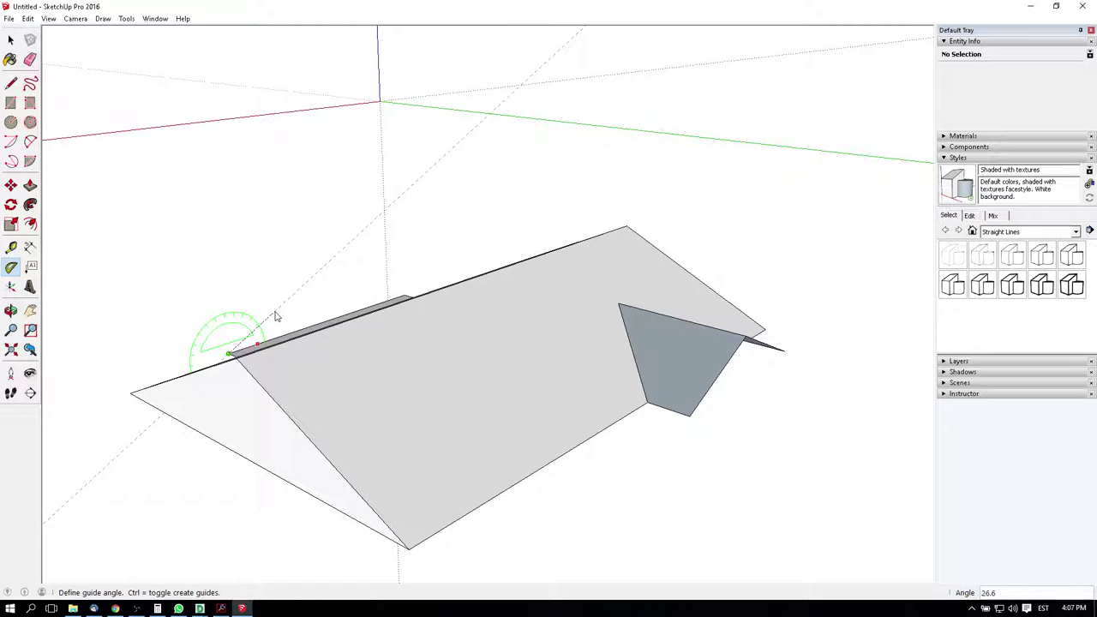
click(274, 315)
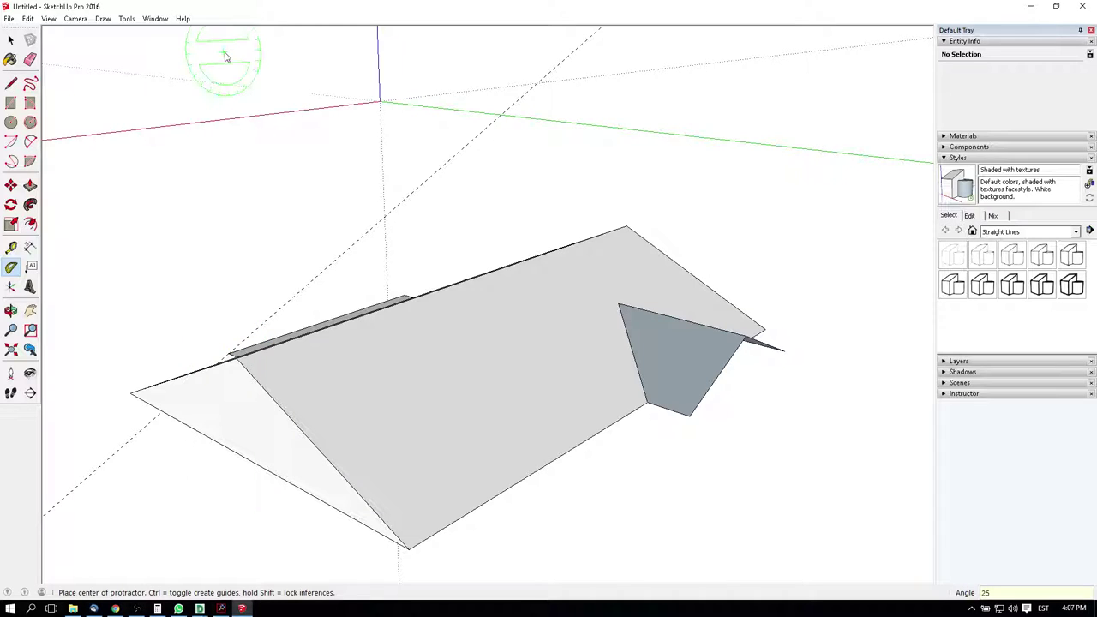
click(402, 296)
click(376, 305)
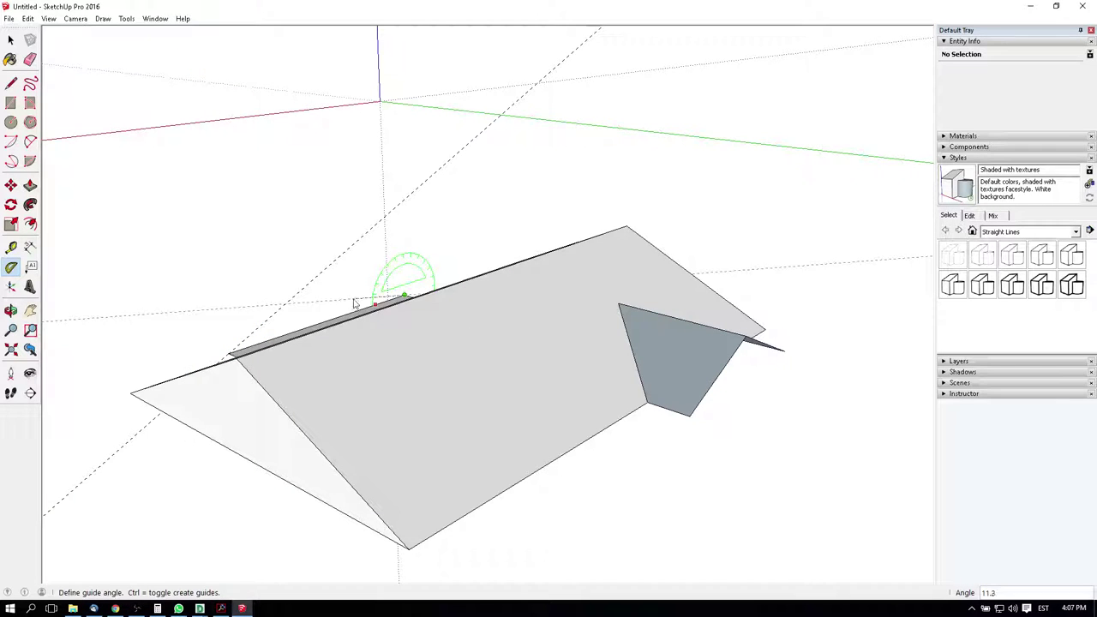
middle_drag(331, 269, 866, 300)
Draw the second gable's ridge, about 4005 mm, from the guide intersection to the main roof face, and close the slope beside the 3300 mm eave segment
click(10, 83)
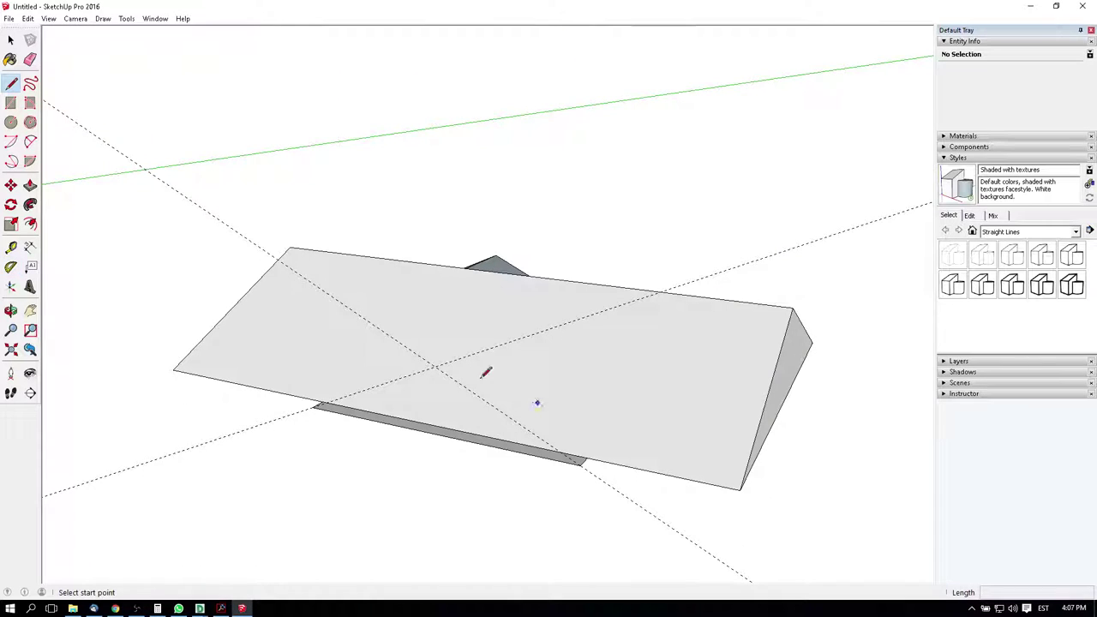
click(435, 366)
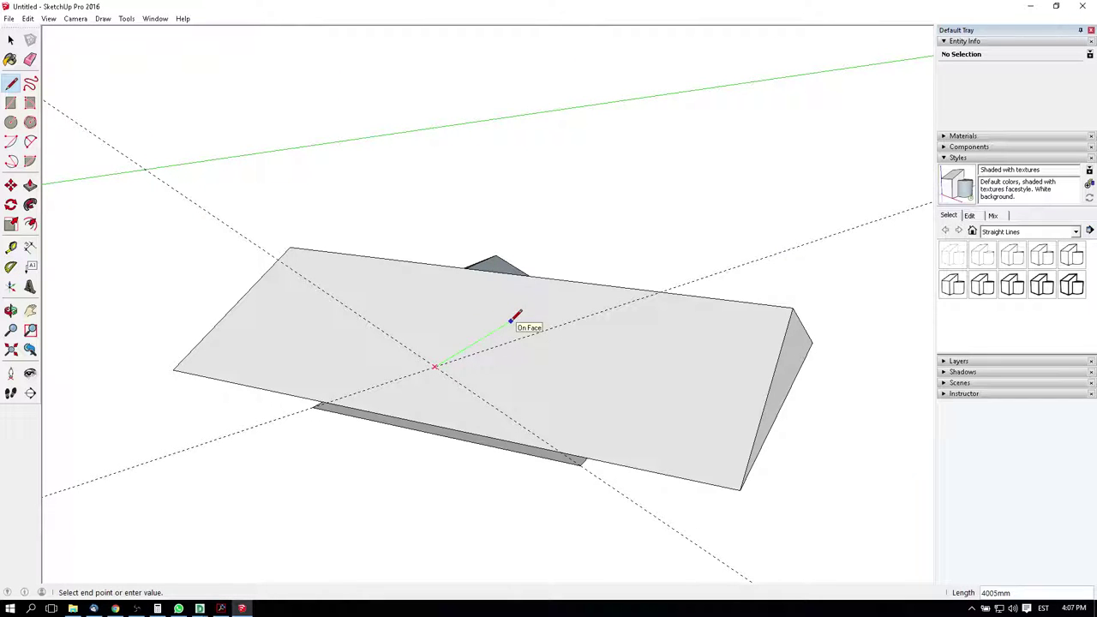
click(510, 322)
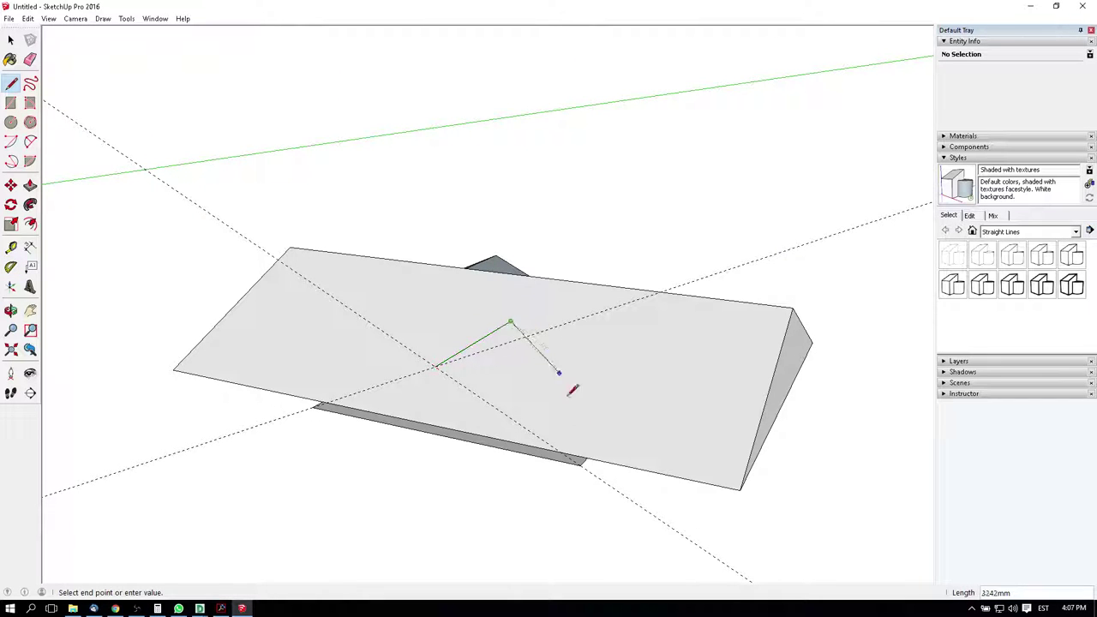
click(582, 458)
click(435, 366)
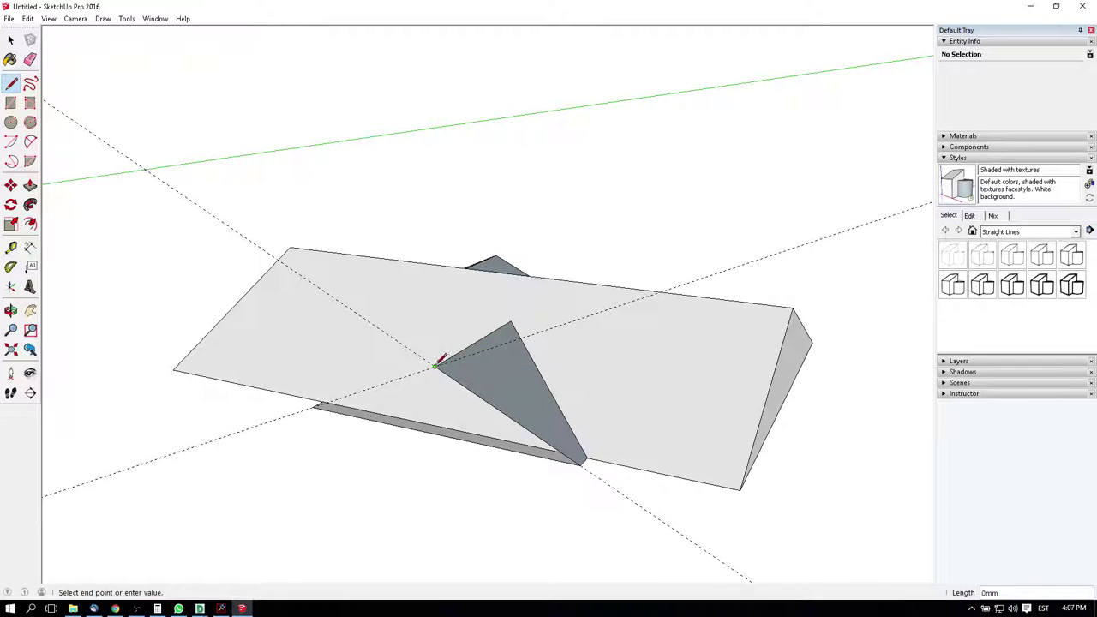
Close the second gable's other slope with a verge edge to its outer corner and a valley edge from the eave to the ridge end
click(320, 402)
click(320, 402)
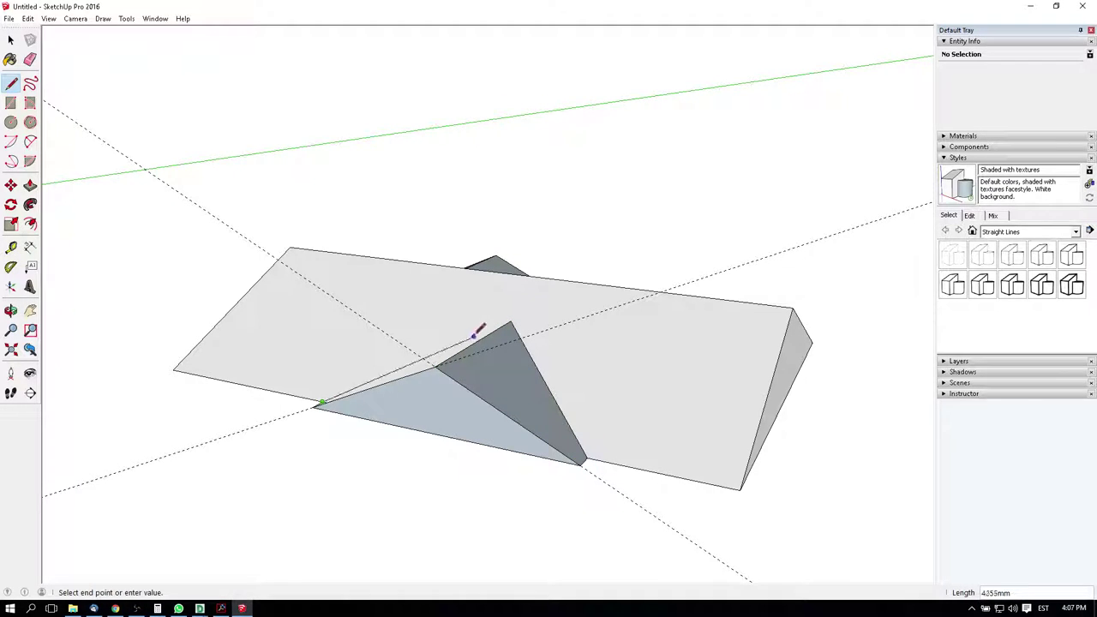
click(511, 323)
Erase the base edge under the second gable's triangular end face and both 25° construction guides
click(30, 59)
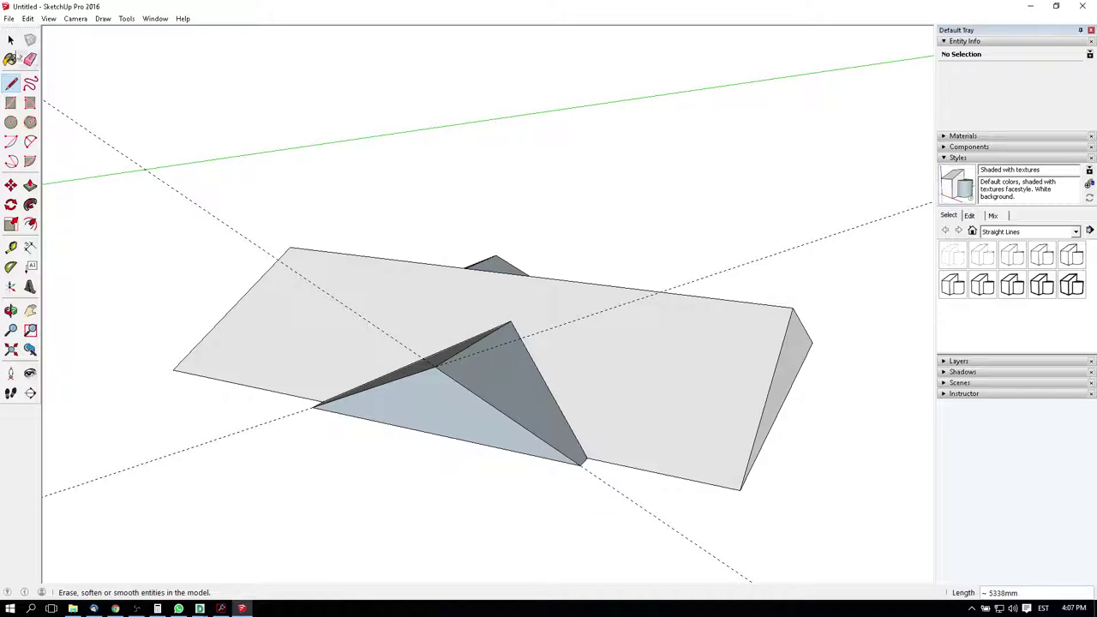
click(434, 434)
click(464, 431)
click(408, 344)
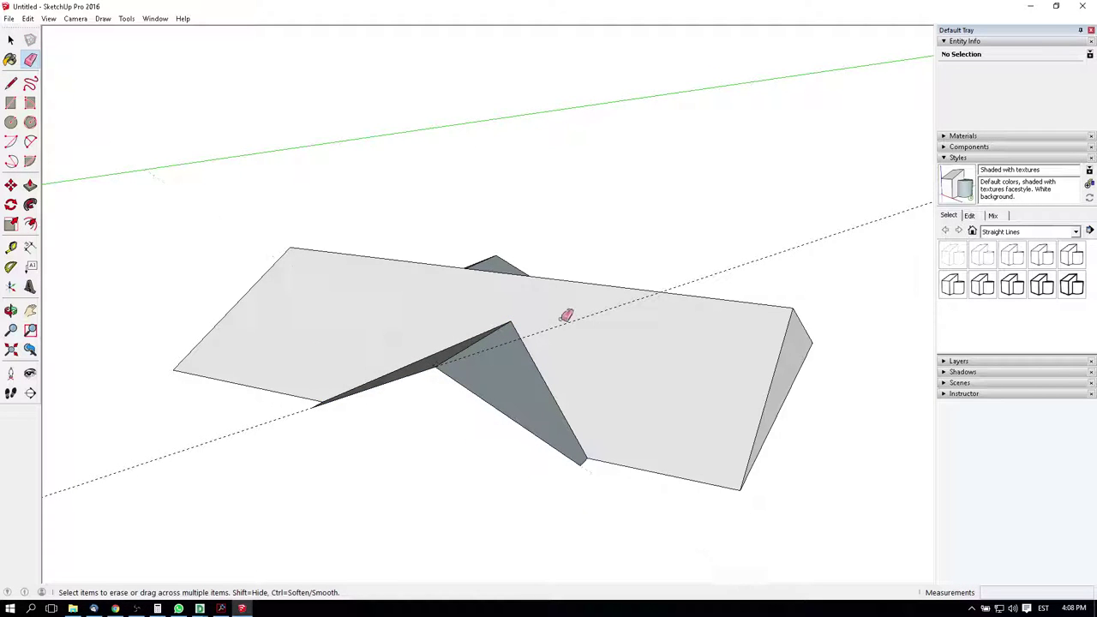
click(566, 316)
Erase the base edges closing the main roof's gable ends, leaving only the sloping roof planes
mouse_move(595, 360)
middle_down()
mouse_move(702, 392)
mouse_move(440, 421)
mouse_move(310, 378)
middle_up()
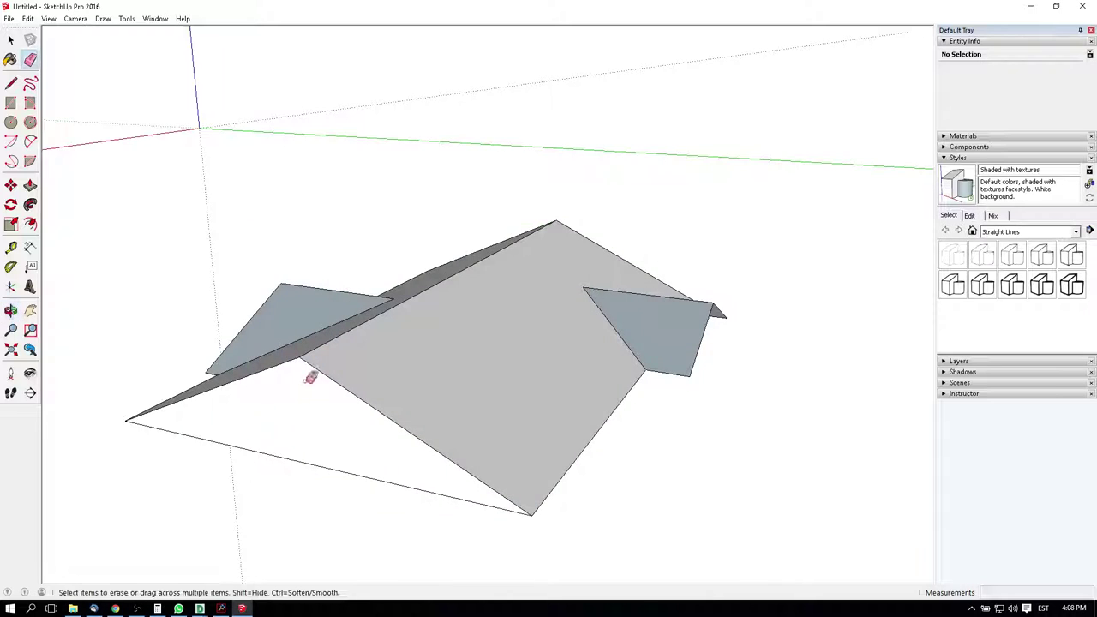
click(375, 474)
mouse_move(375, 474)
middle_down()
mouse_move(417, 472)
mouse_move(429, 421)
mouse_move(497, 320)
mouse_move(170, 397)
mouse_move(522, 233)
mouse_move(309, 374)
middle_up()
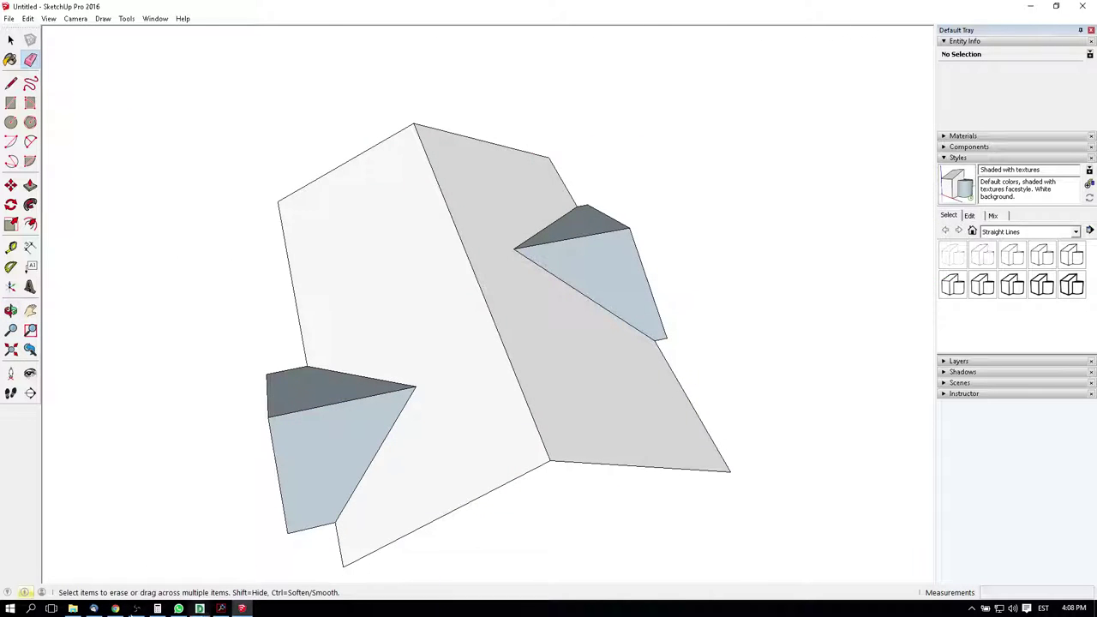
Measure the second gable's ridge length on the PDF roof plan, from its apex to the outer eave line
click(237, 611)
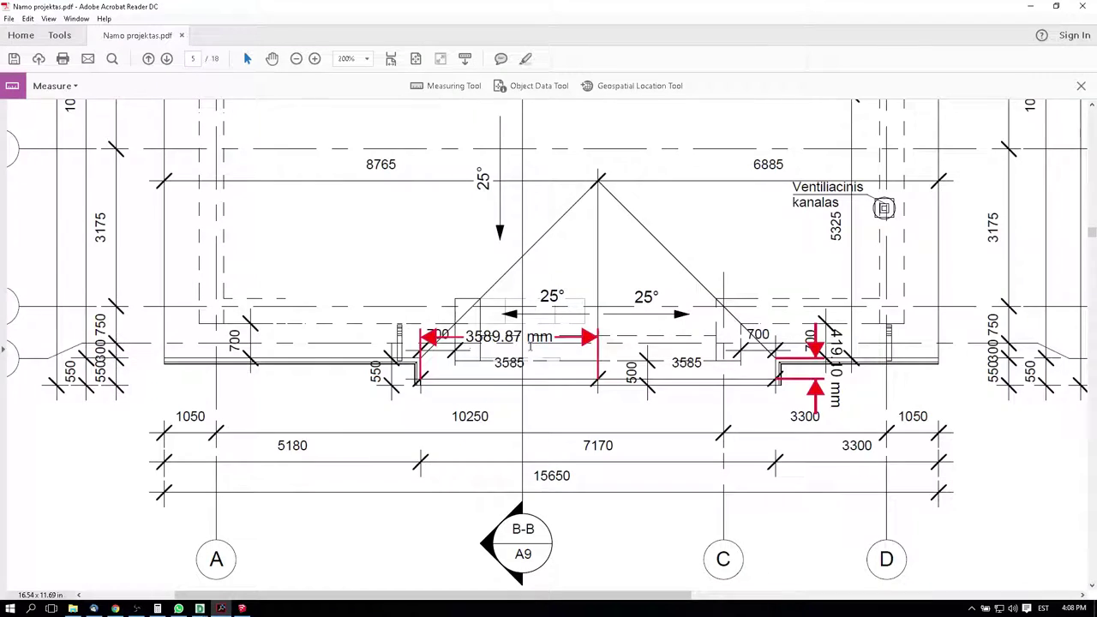
ctrl+scroll(530, 347, down, 4)
scroll(497, 240, down, 1)
scroll(497, 241, up, 1)
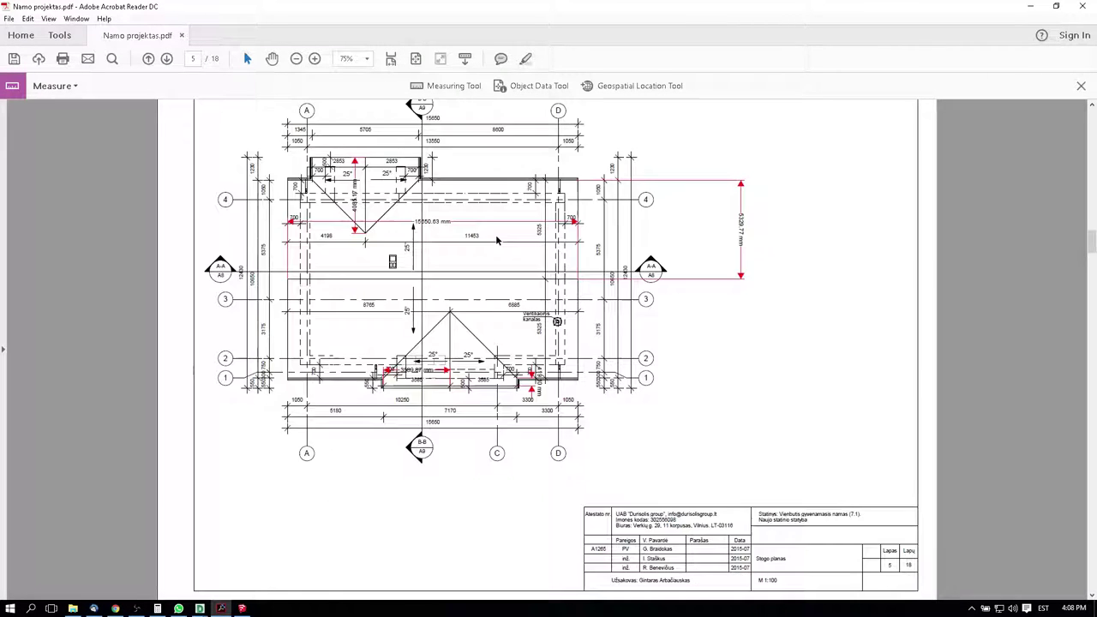
ctrl+scroll(496, 241, up, 4)
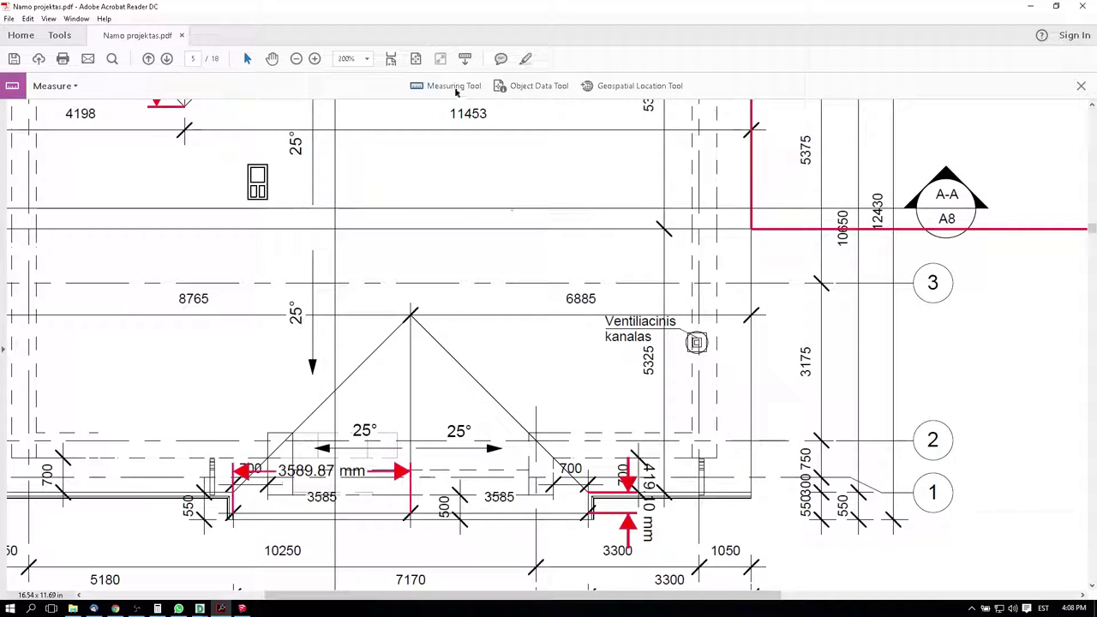
click(449, 86)
click(411, 316)
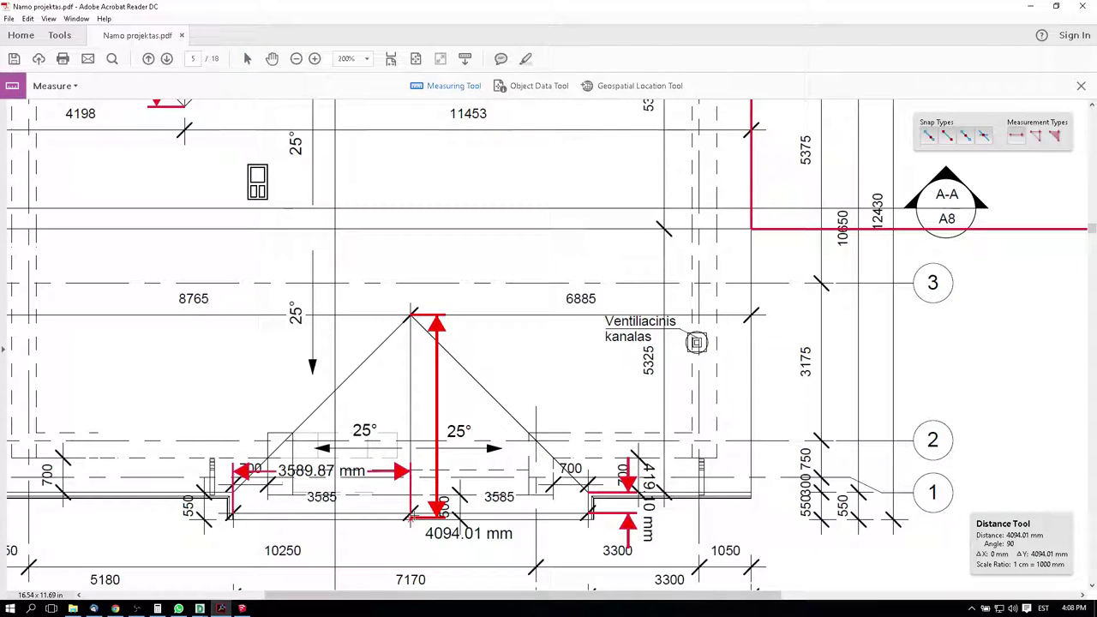
click(411, 514)
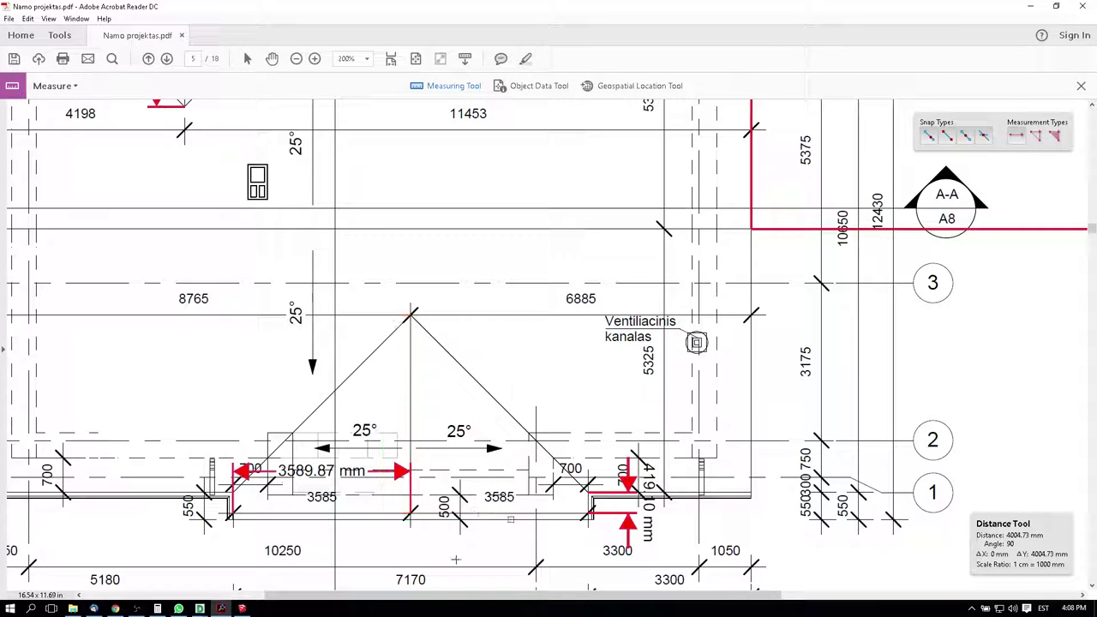
click(524, 465)
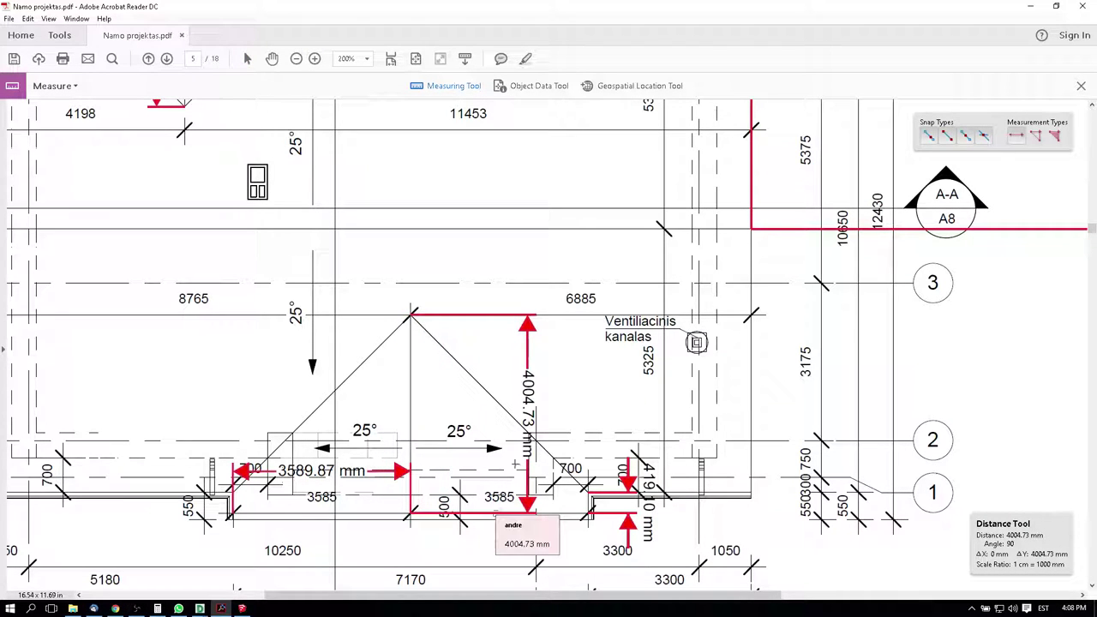
Return to SketchUp and check the ridge edge lengths of both cross gables
click(242, 608)
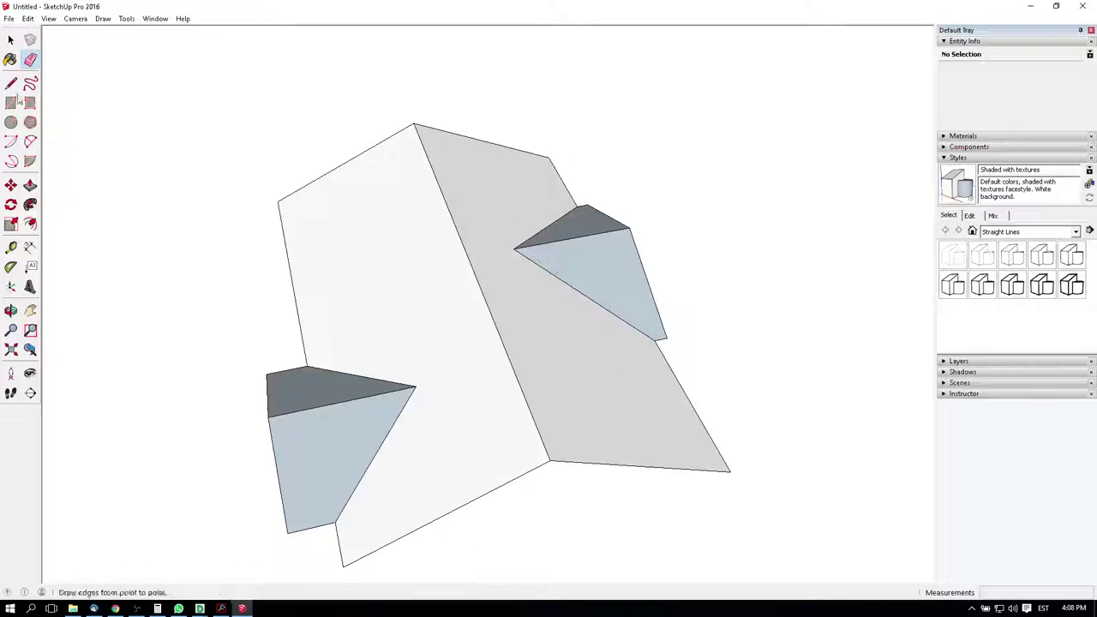
click(11, 39)
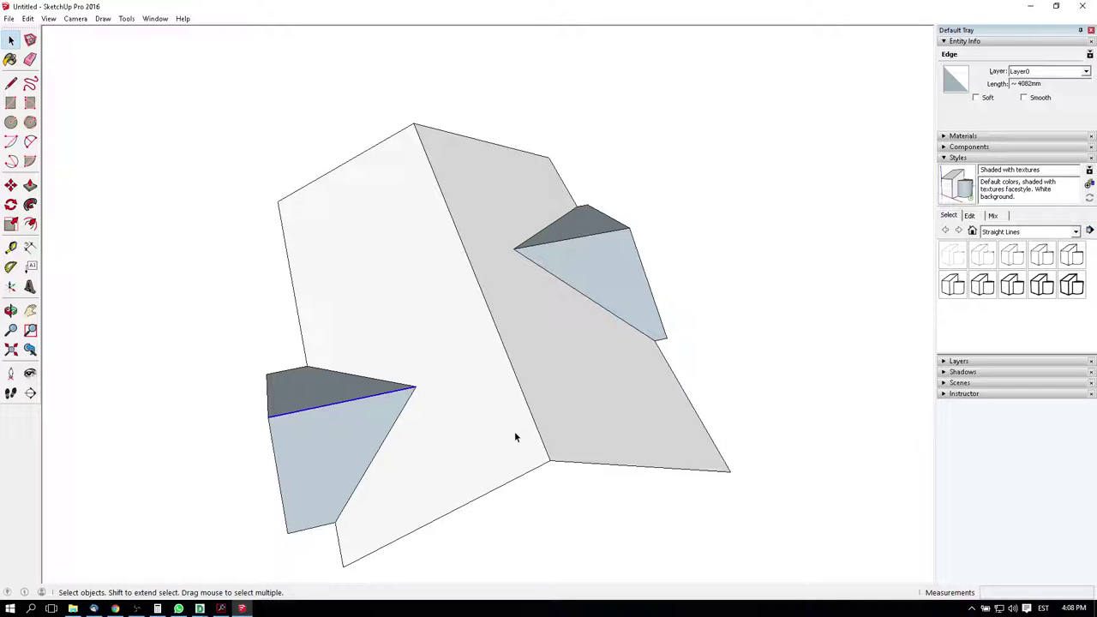
click(575, 232)
click(570, 239)
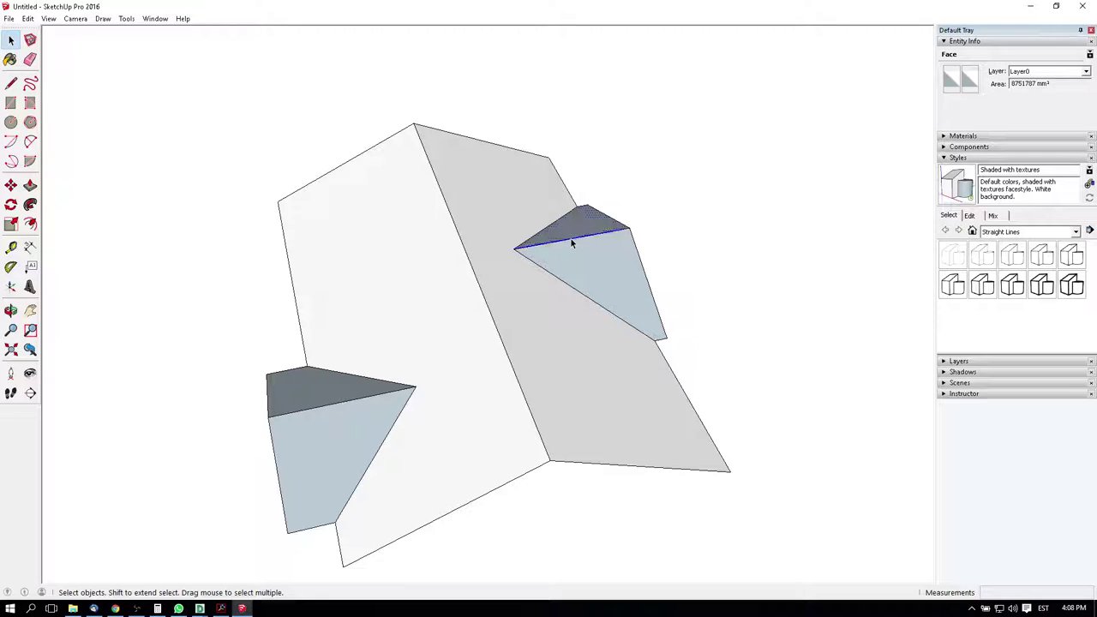
Switch to the PDF roof plan and examine the first gable's measured ridge length for comparison
click(241, 609)
scroll(207, 243, down, 1)
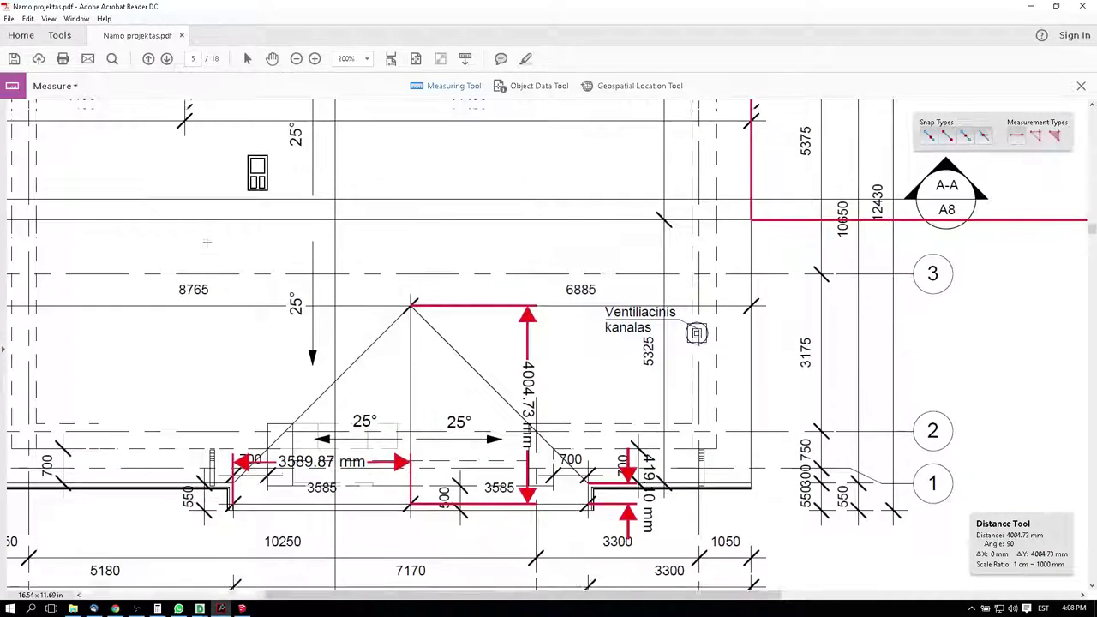
middle_drag(207, 242, 114, 170)
middle_drag(300, 151, 312, 129)
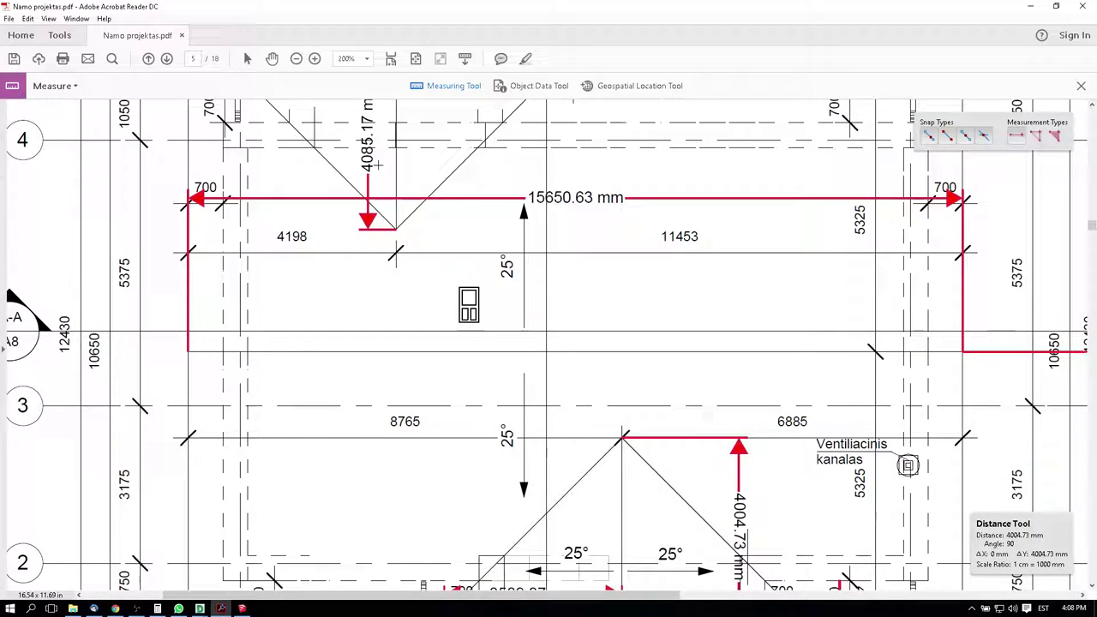
Recheck each cross gable's ridge length in SketchUp against the plan measurements
click(222, 609)
click(315, 409)
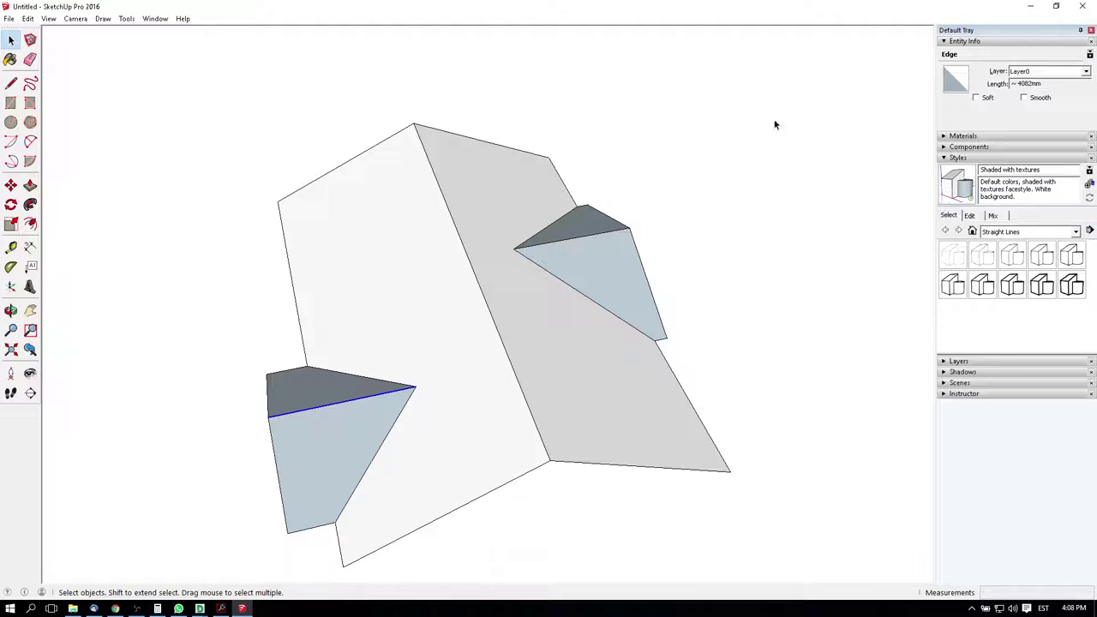
click(549, 246)
middle_drag(578, 225, 277, 225)
Set the model's length units to decimal metres with 0.00m precision
click(154, 18)
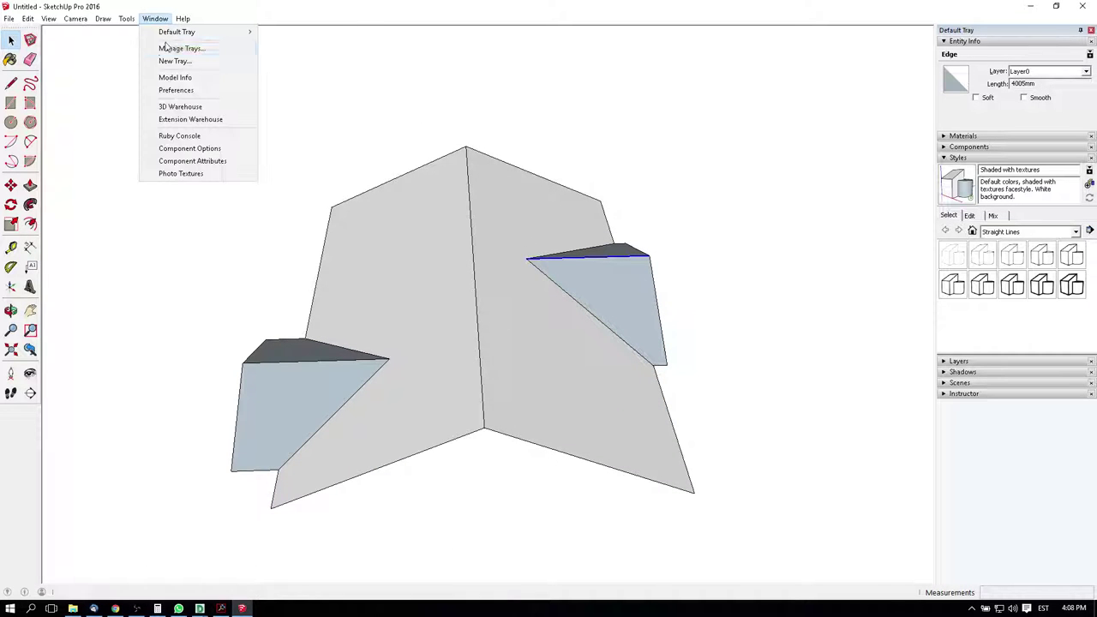
click(194, 77)
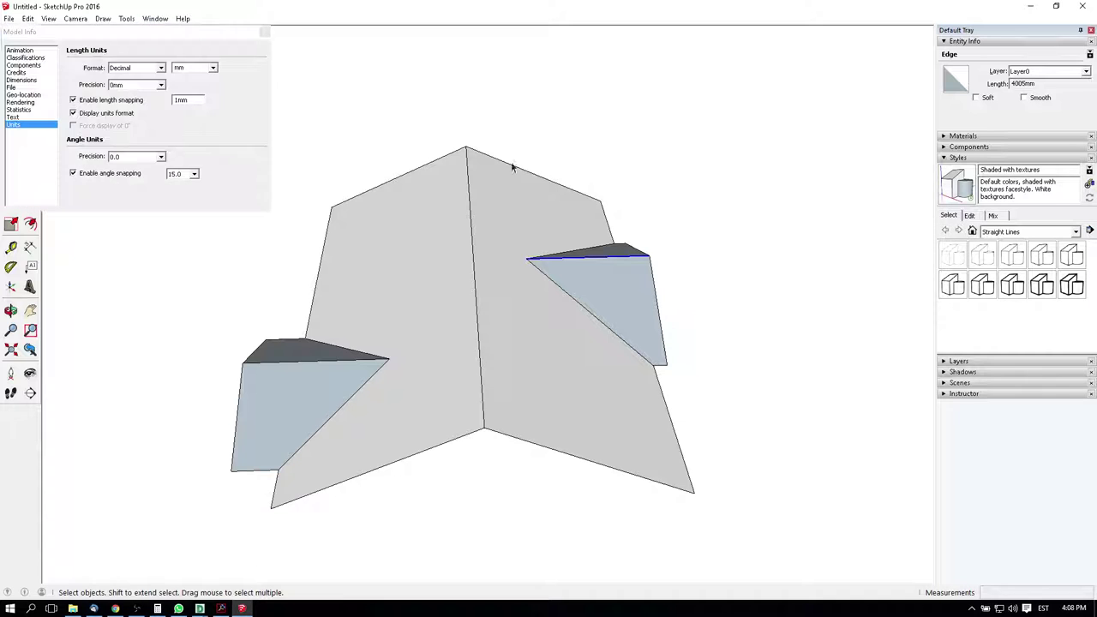
click(213, 67)
click(188, 108)
click(161, 84)
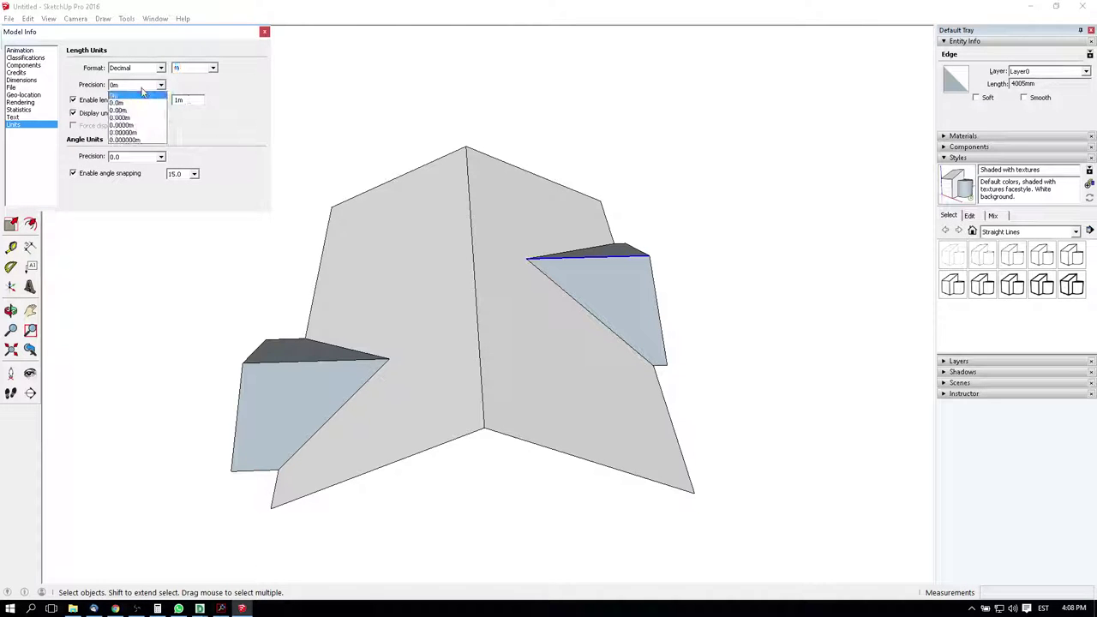
click(135, 110)
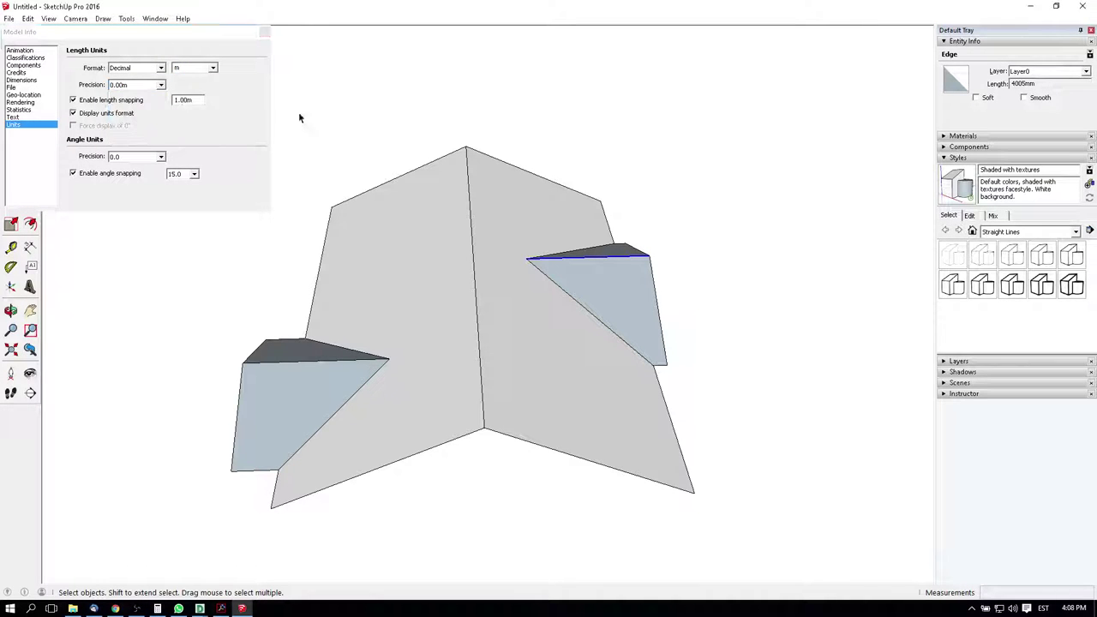
click(265, 32)
shift+click(426, 290)
shift+click(519, 228)
shift+click(602, 277)
ctrl+click(615, 258)
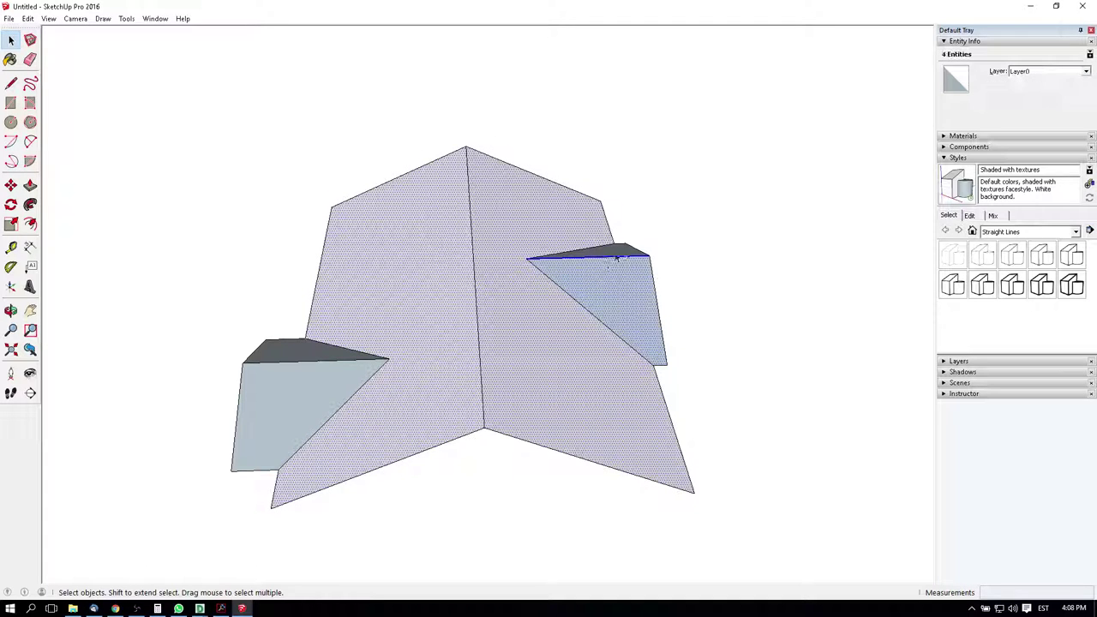
shift+click(298, 382)
shift+click(303, 358)
Select all six roof faces, both main slopes and the four cross-gable slopes, and read their total area
click(568, 325)
shift+click(633, 295)
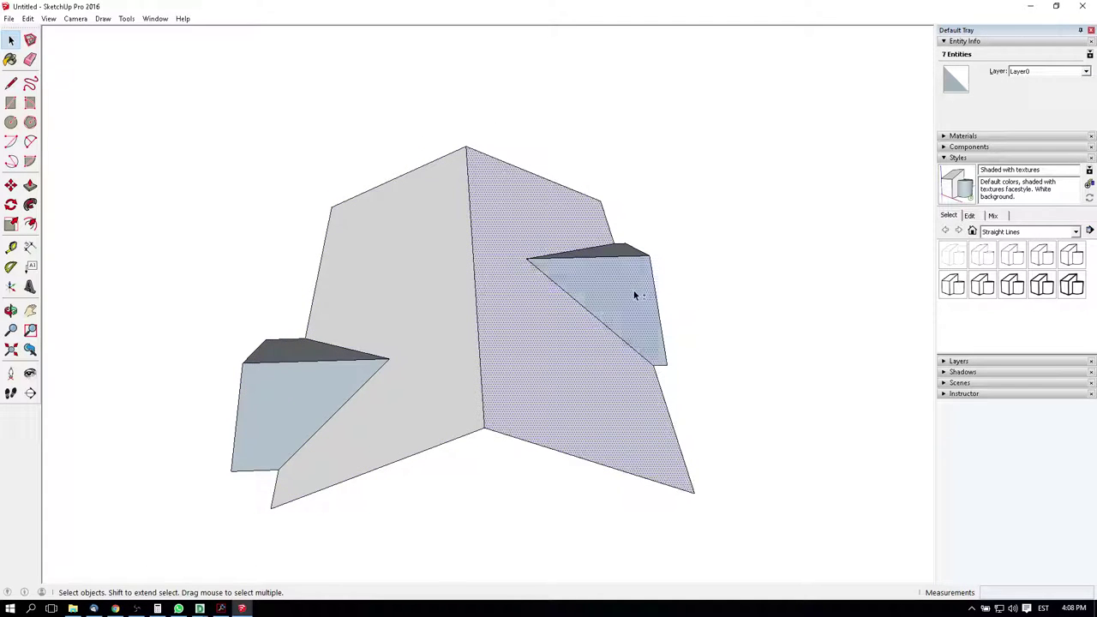
ctrl+click(386, 257)
ctrl+click(318, 379)
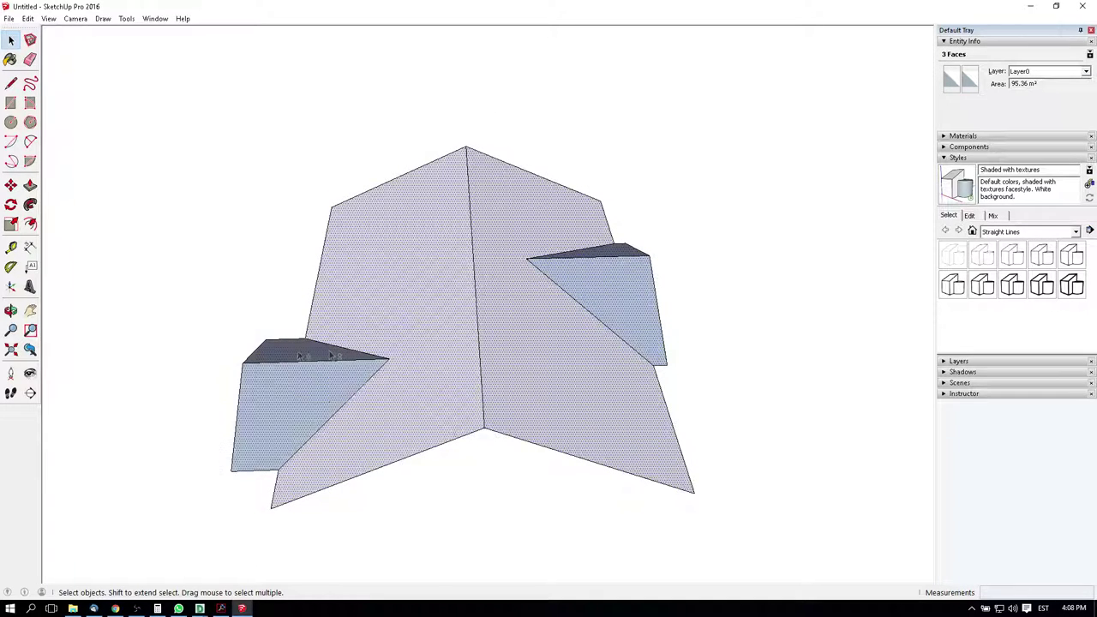
key(o)
mouse_move(409, 180)
middle_down()
mouse_move(715, 385)
mouse_move(600, 377)
middle_up()
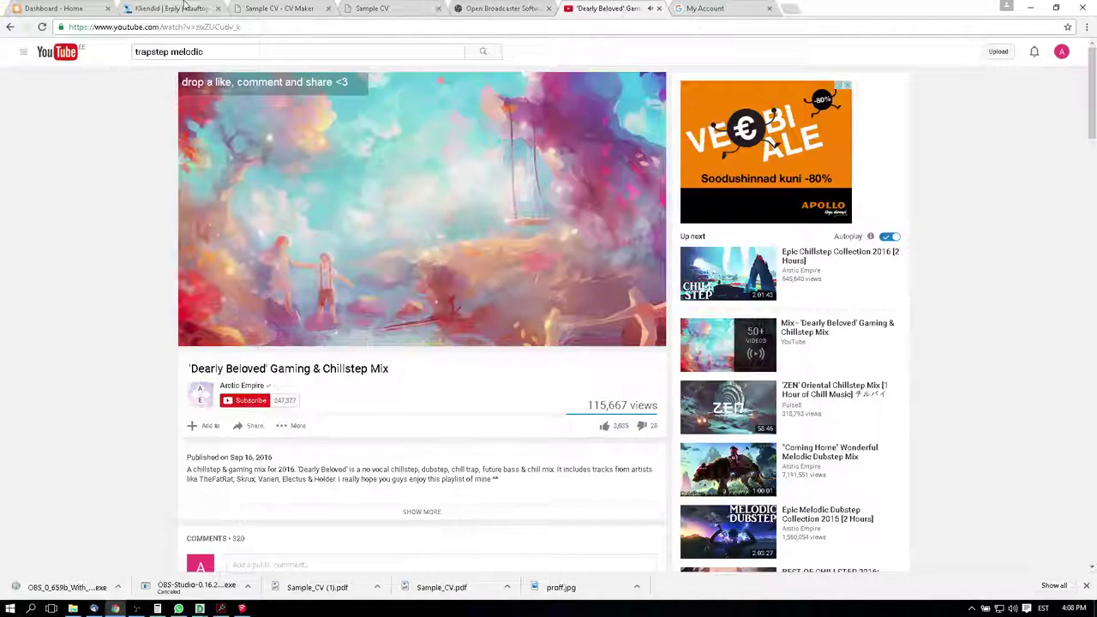
Switch to Erply in Chrome, open the sales quotes list, and change the interface language to English
click(184, 7)
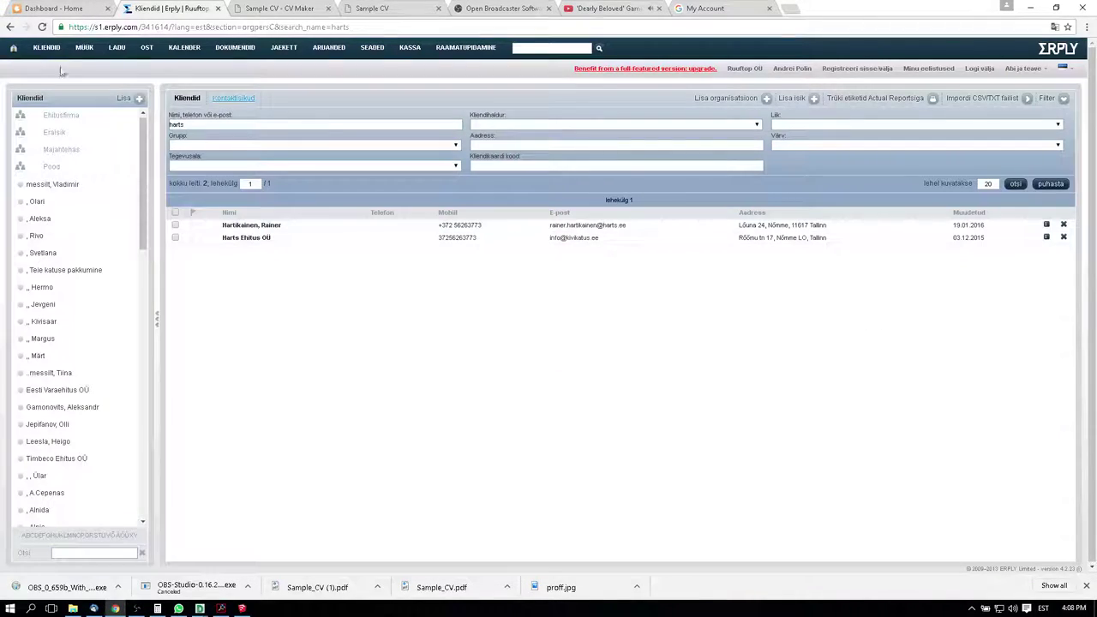
click(129, 117)
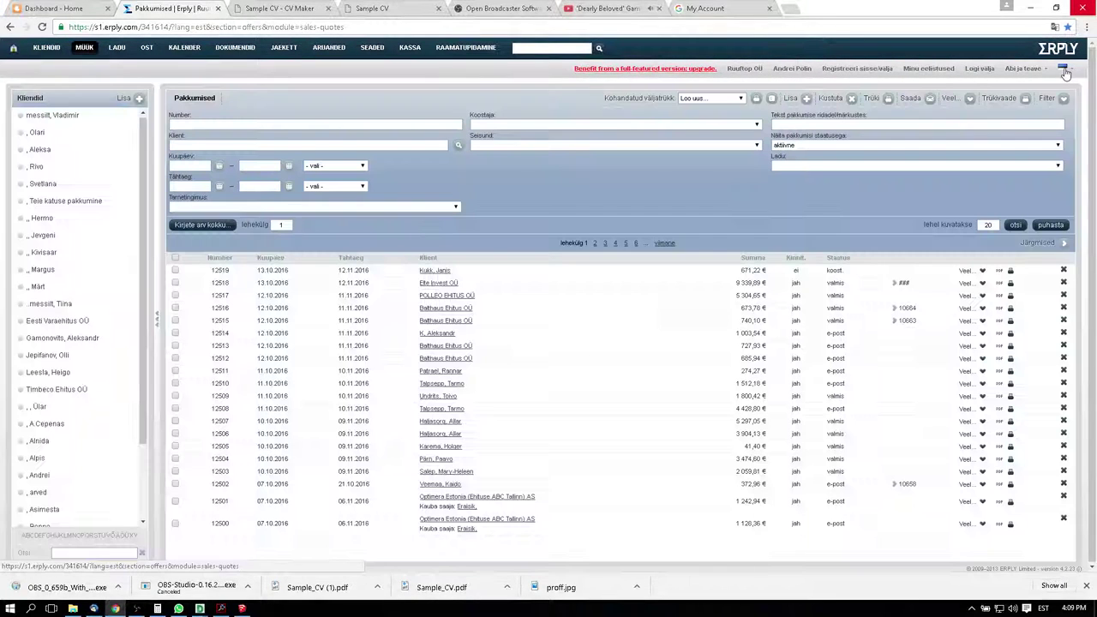
mouse_move(1064, 70)
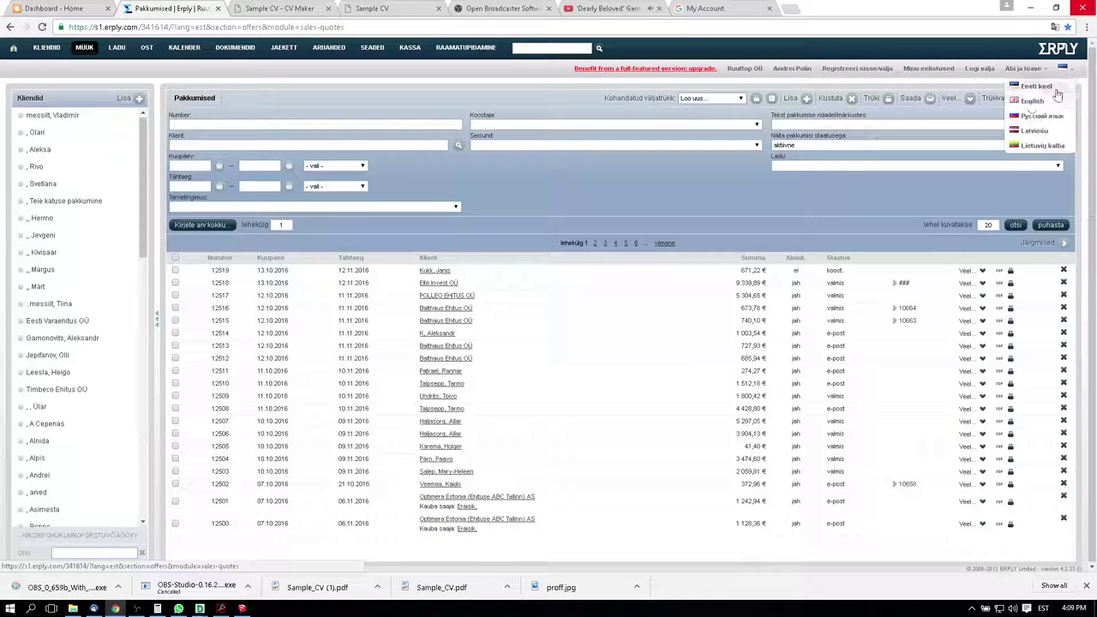
click(1056, 100)
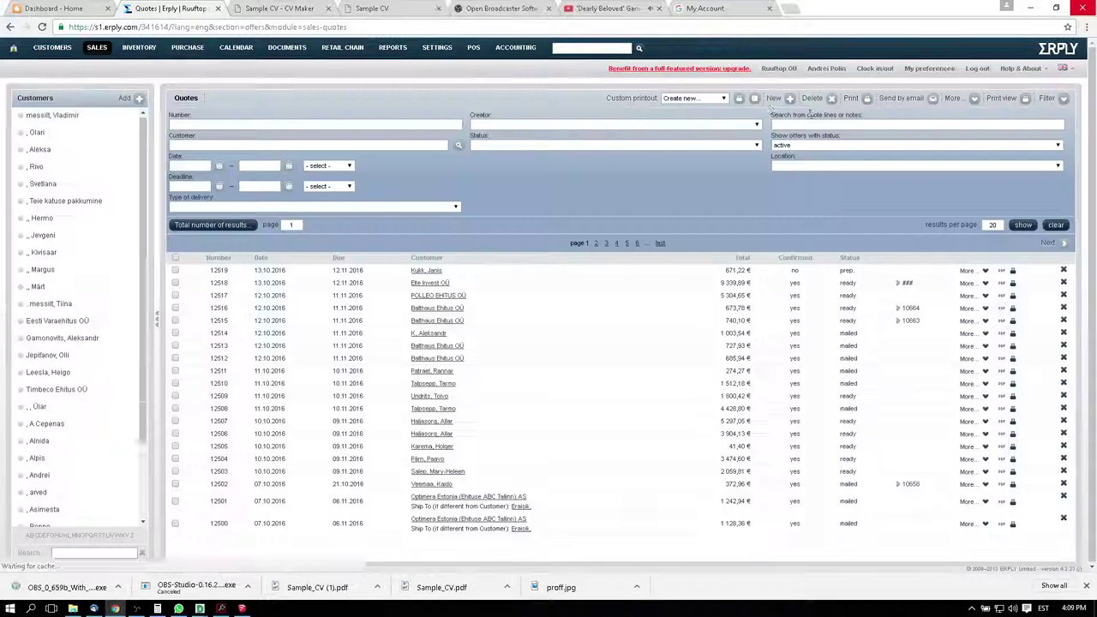
Start a new sales quote and add AURA Rooftile Brick red to its first two product rows
click(775, 99)
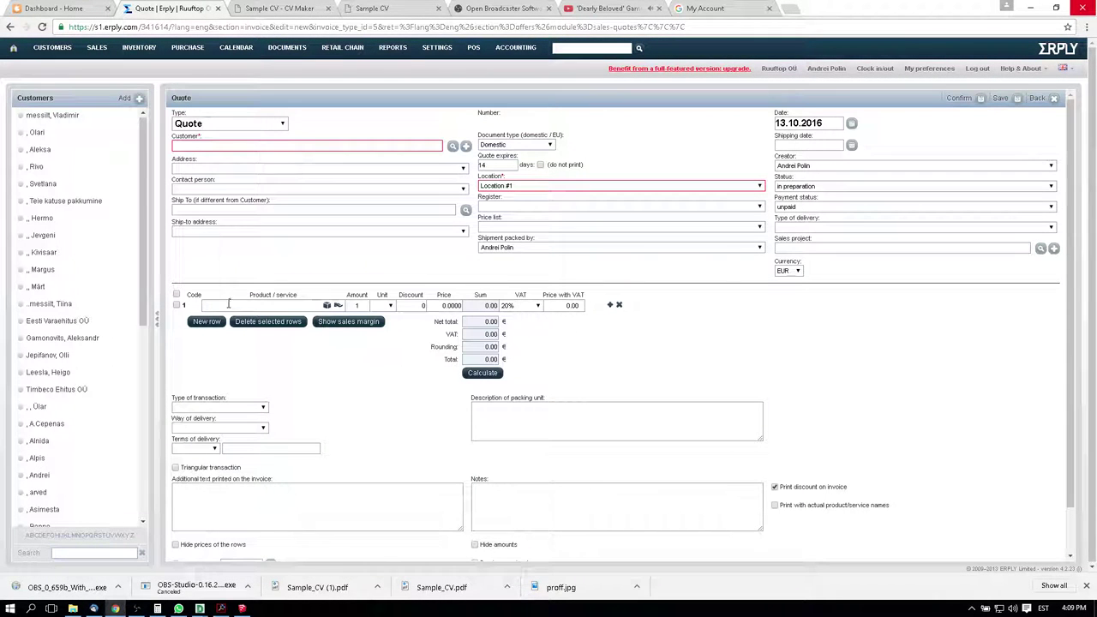
click(228, 305)
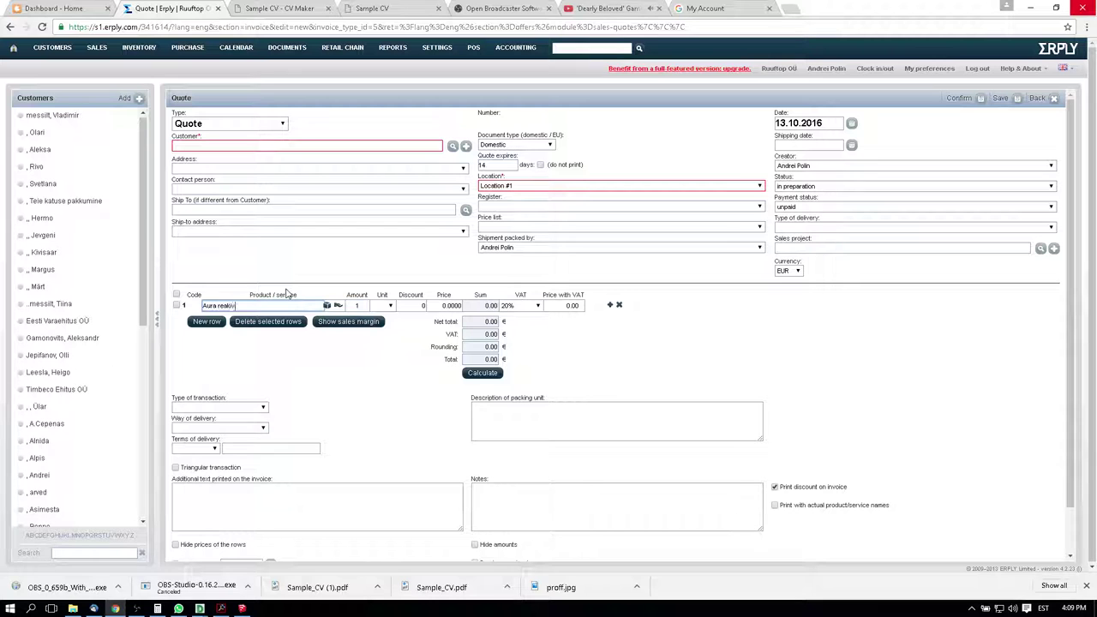
text(Aura reakivi, tee)
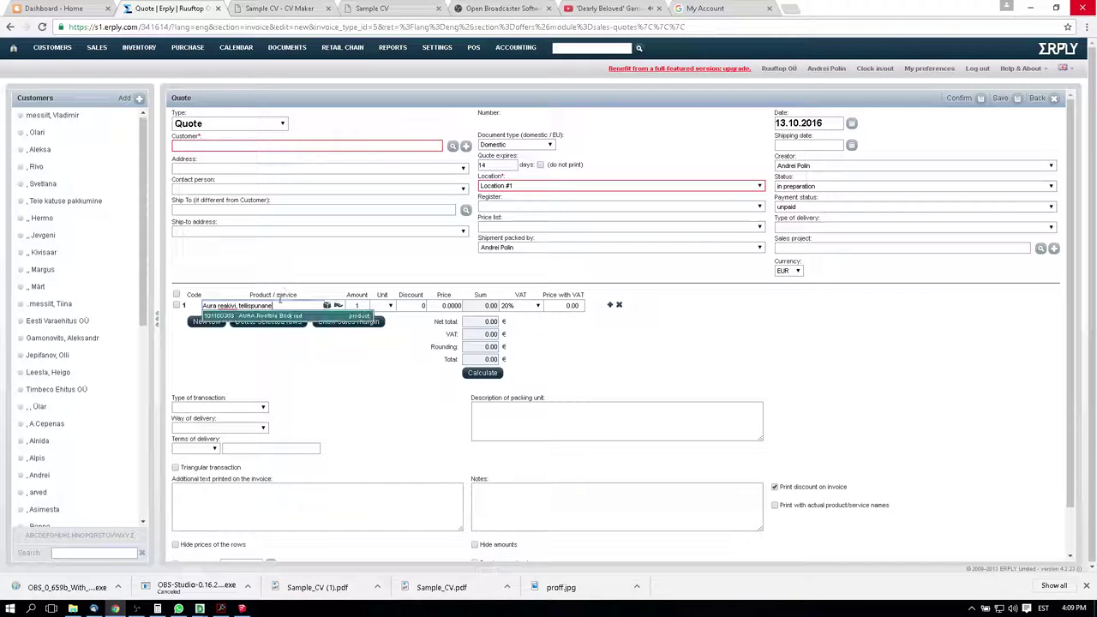
click(274, 318)
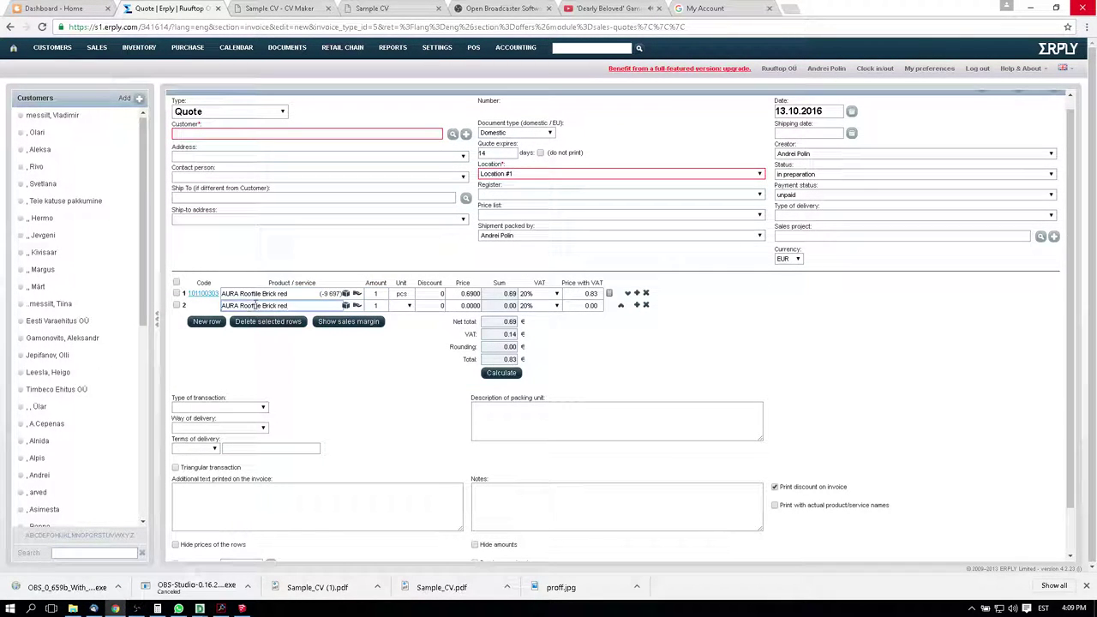
click(278, 313)
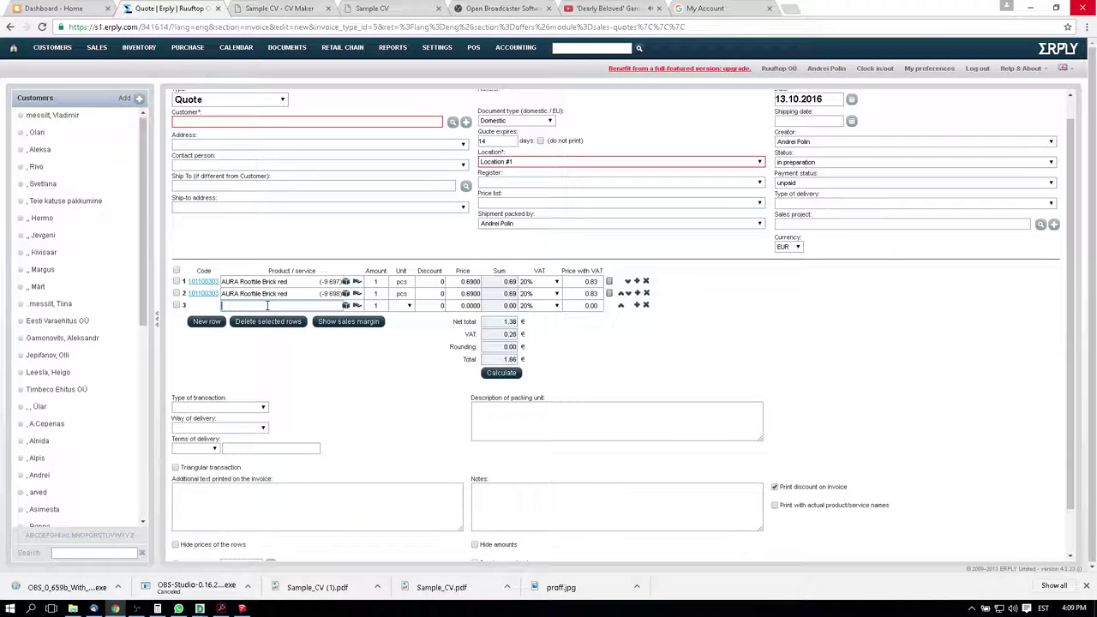
Add AURA Ridgetile Brick red to the quote as the third product row
click(267, 306)
text(Aura harjakivi, t)
text(el)
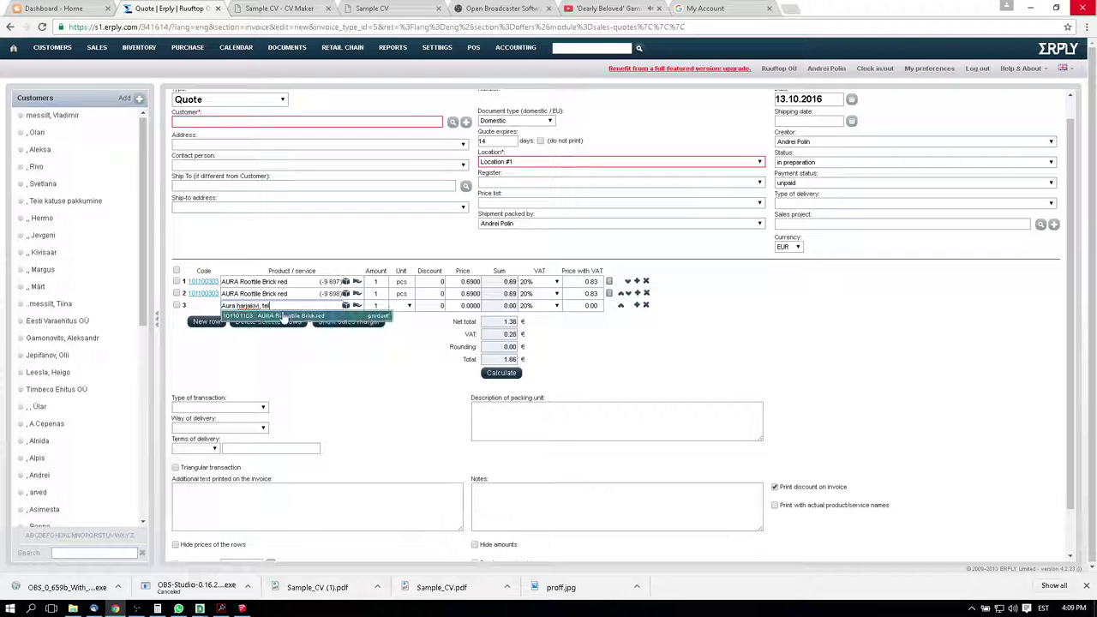
click(276, 313)
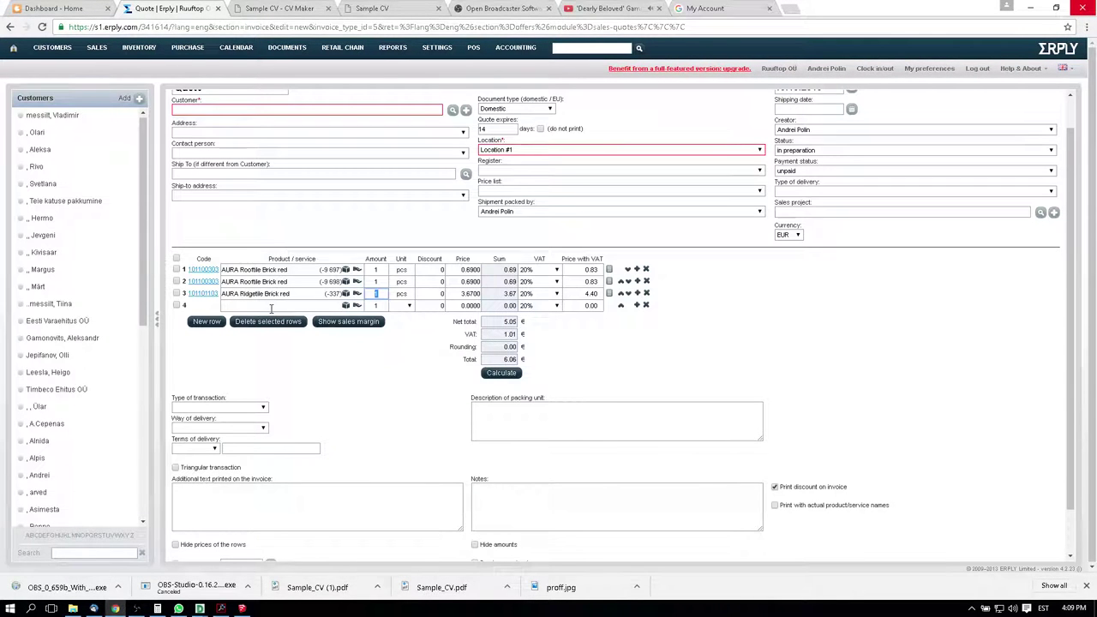
Add AURA Ridge start Brick red and AURA Ridge end Brick red to the quote as separate rows
click(268, 306)
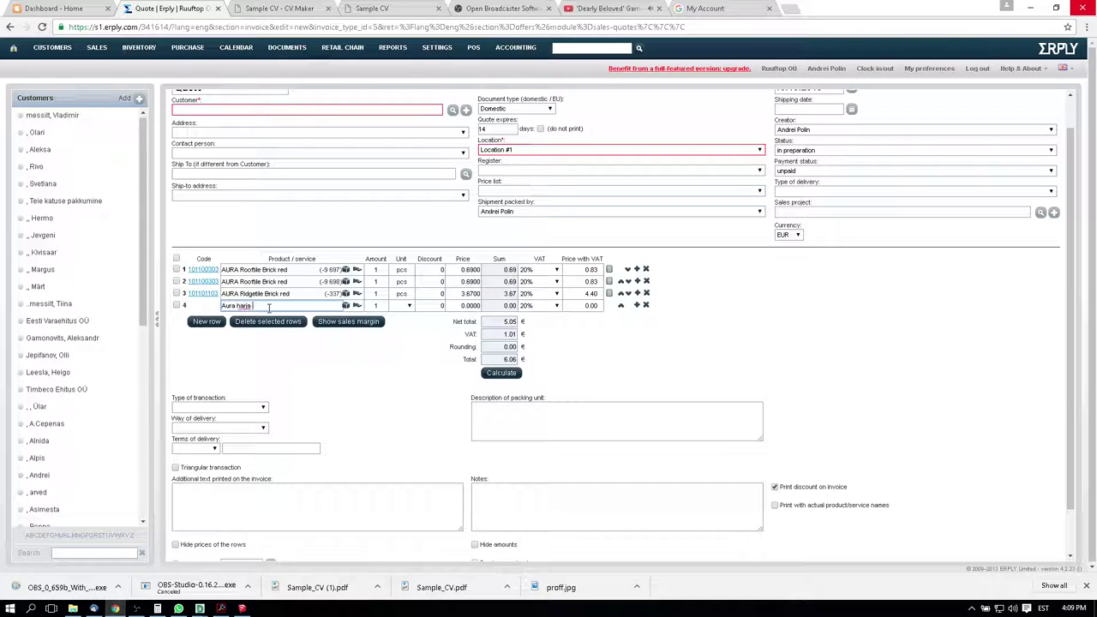
text(Aura harja al)
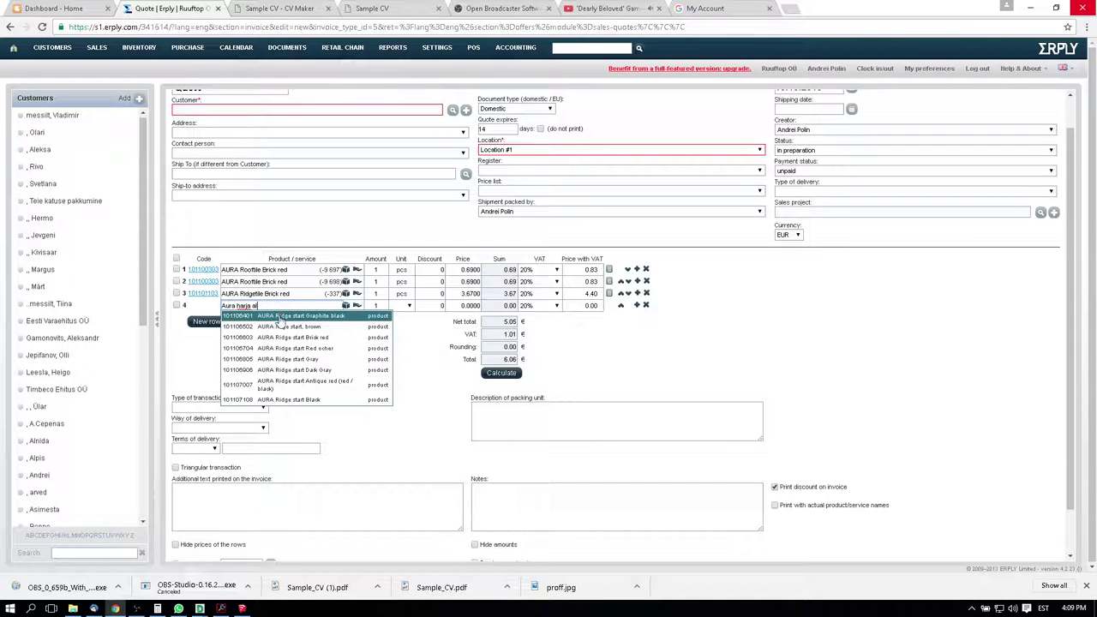
click(284, 343)
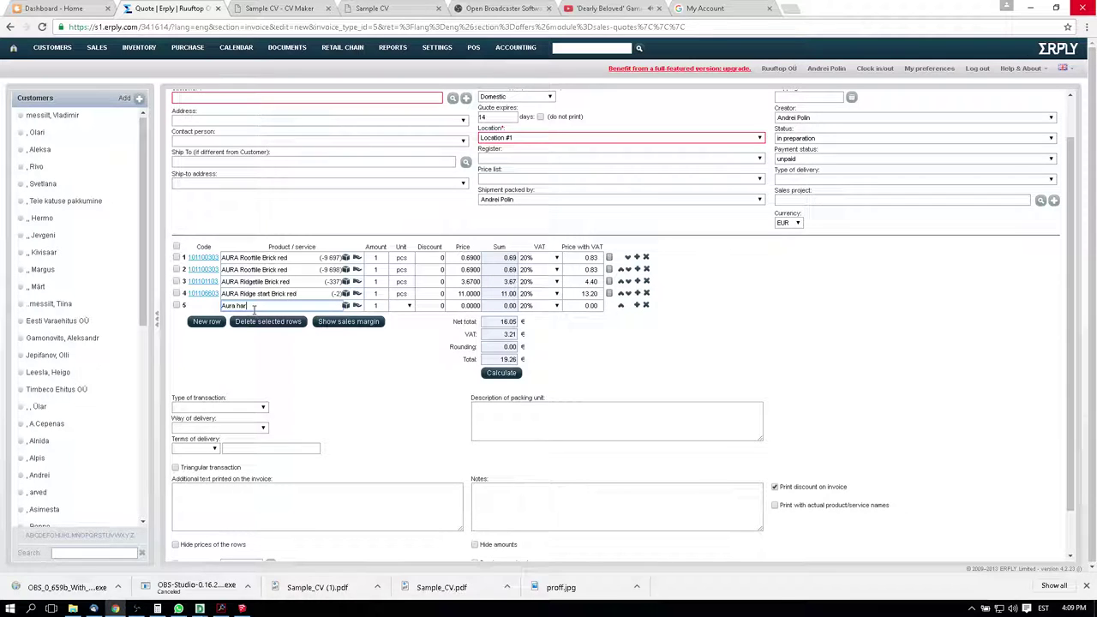
click(254, 309)
text(Aura harja lõ)
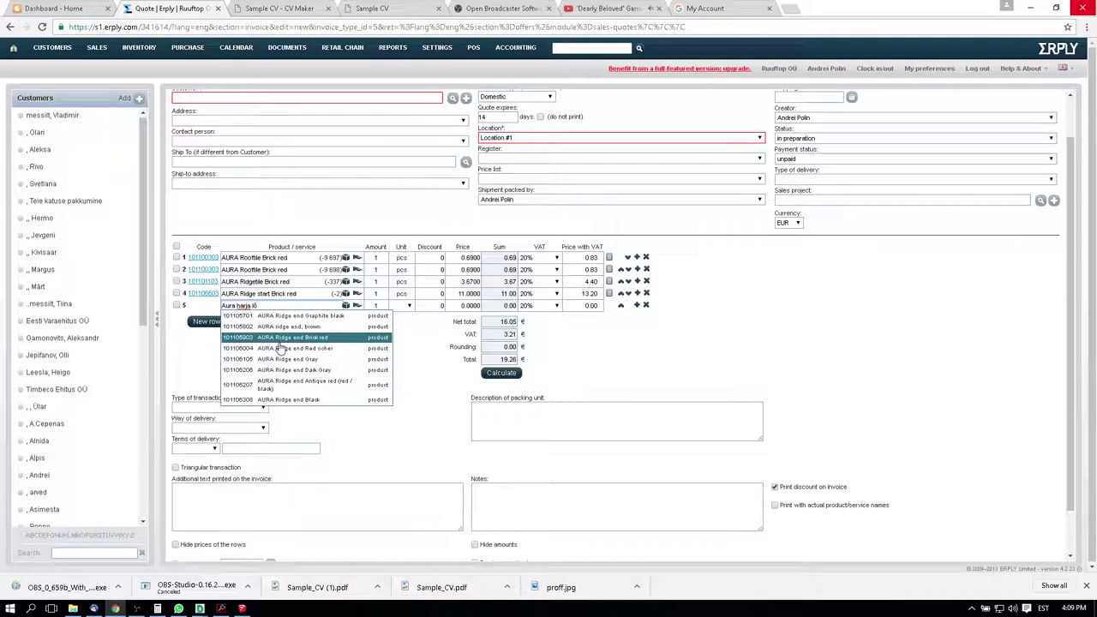
click(281, 350)
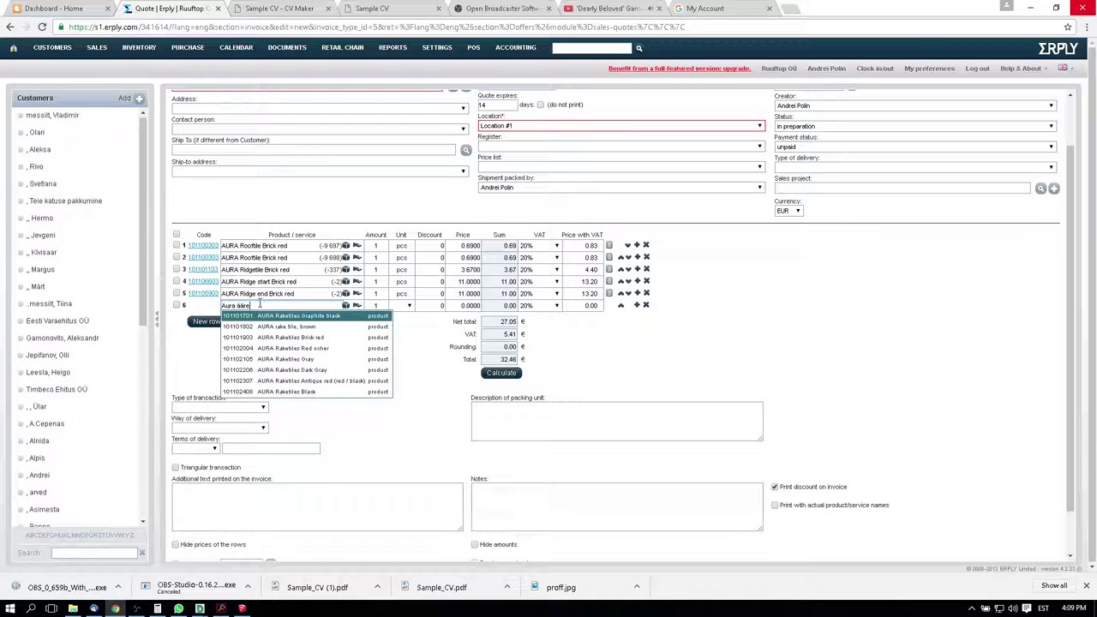
Add quote rows for AURA Raketiles Brick red, Underlay A-Tiilikate Strong 160 and the red ventilated strip for the ridge and hip
click(287, 337)
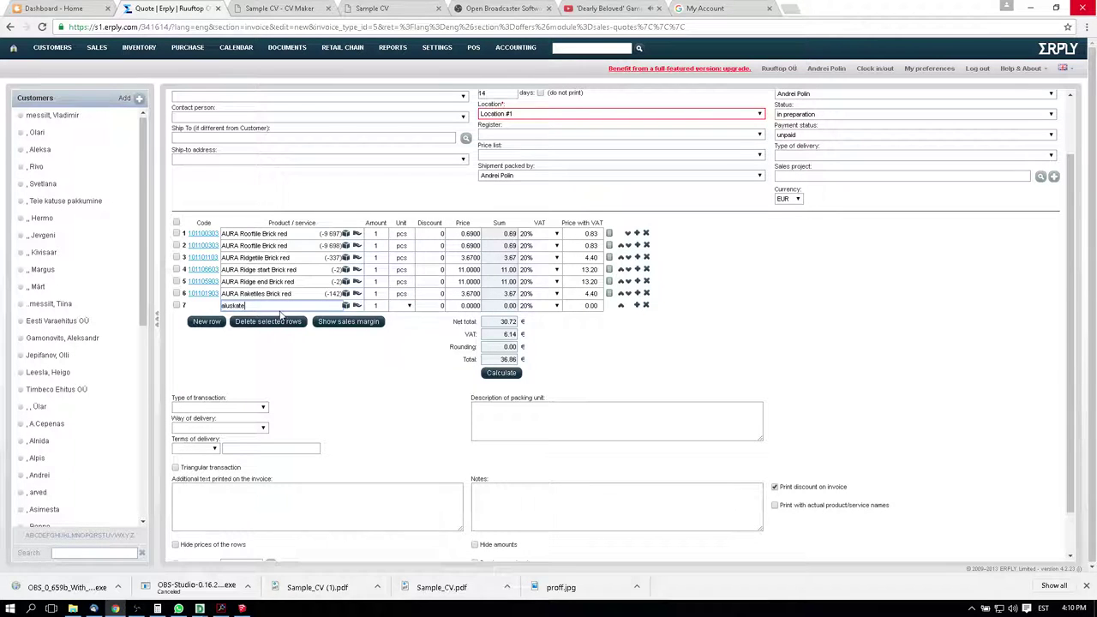
click(291, 346)
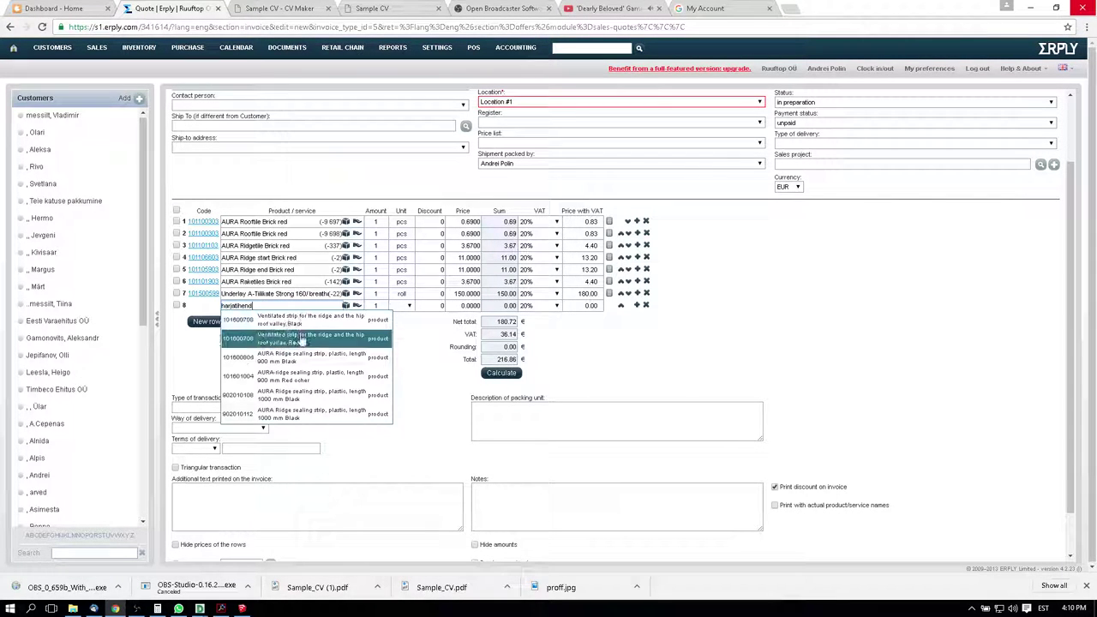
click(298, 340)
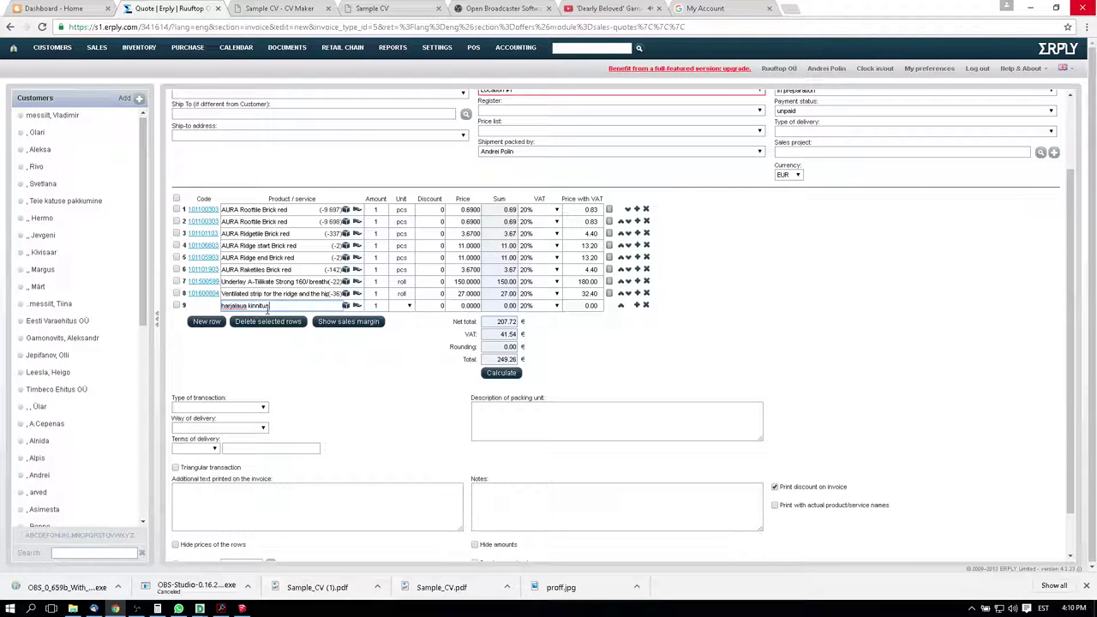
Add quote rows for the ridge batten holder, red ridge clips (50 pc/box), rooftile clips (125 pc/box) and black plastic 1 m bird stop
click(287, 315)
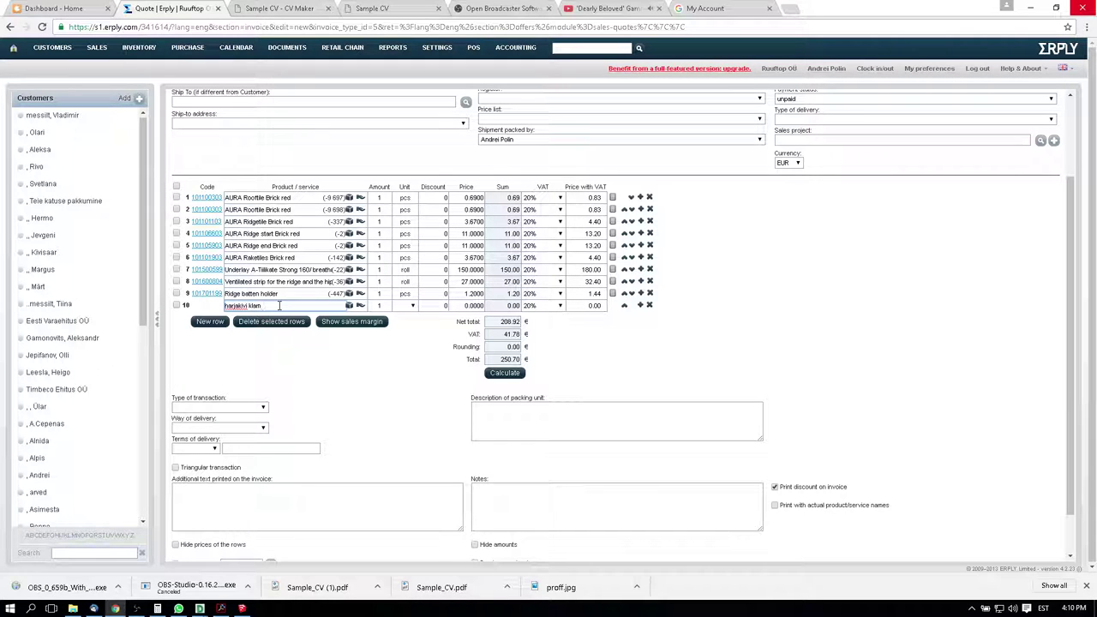
click(316, 326)
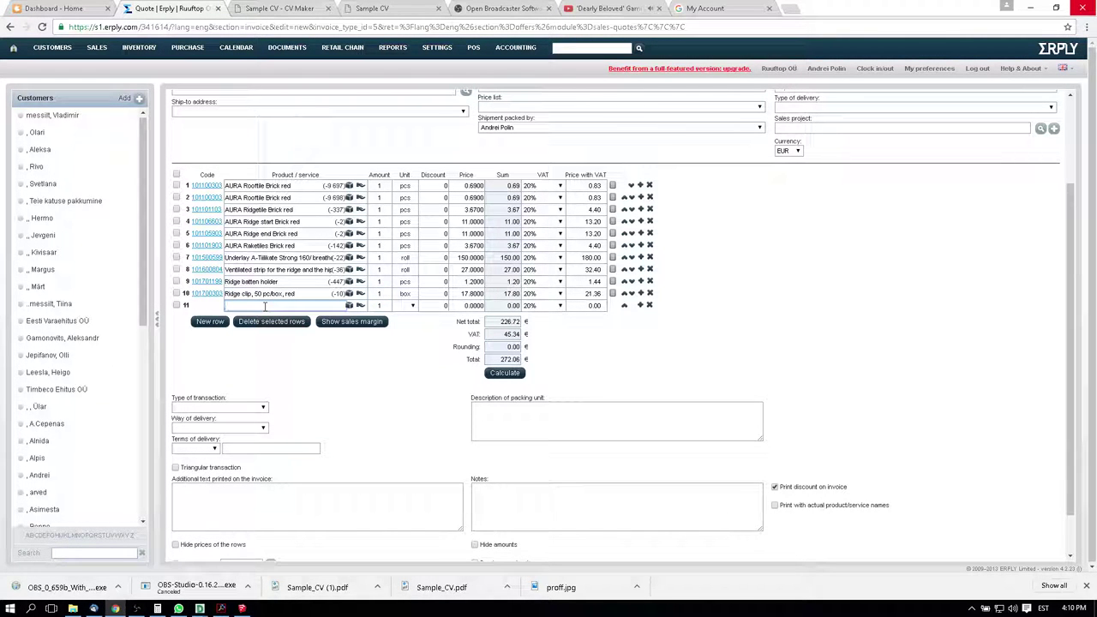
text(reaktivi klam)
click(283, 318)
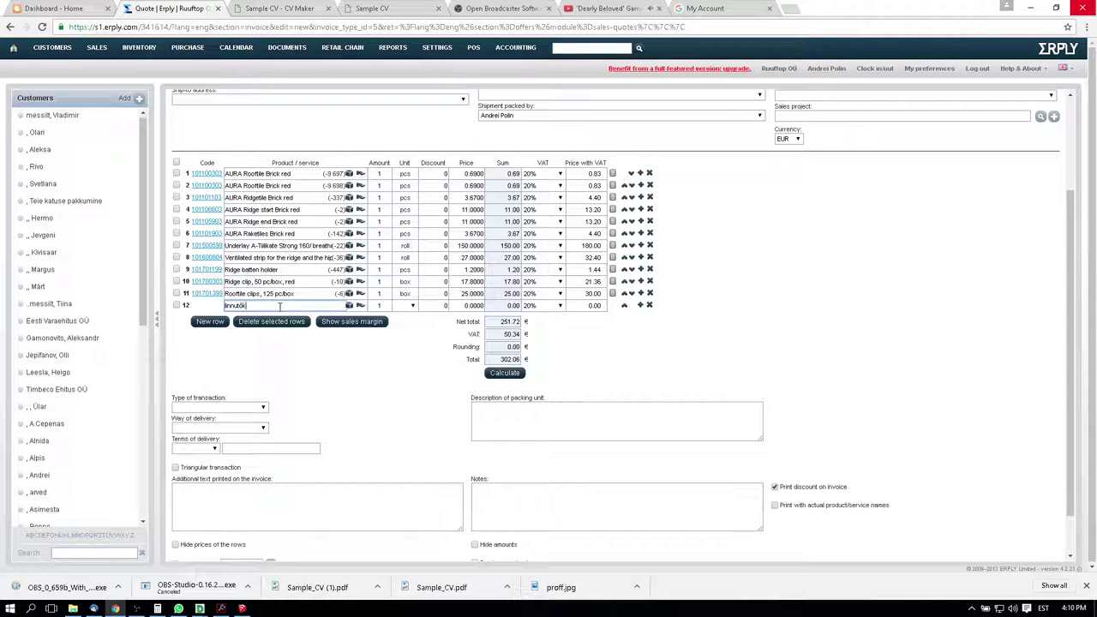
click(273, 319)
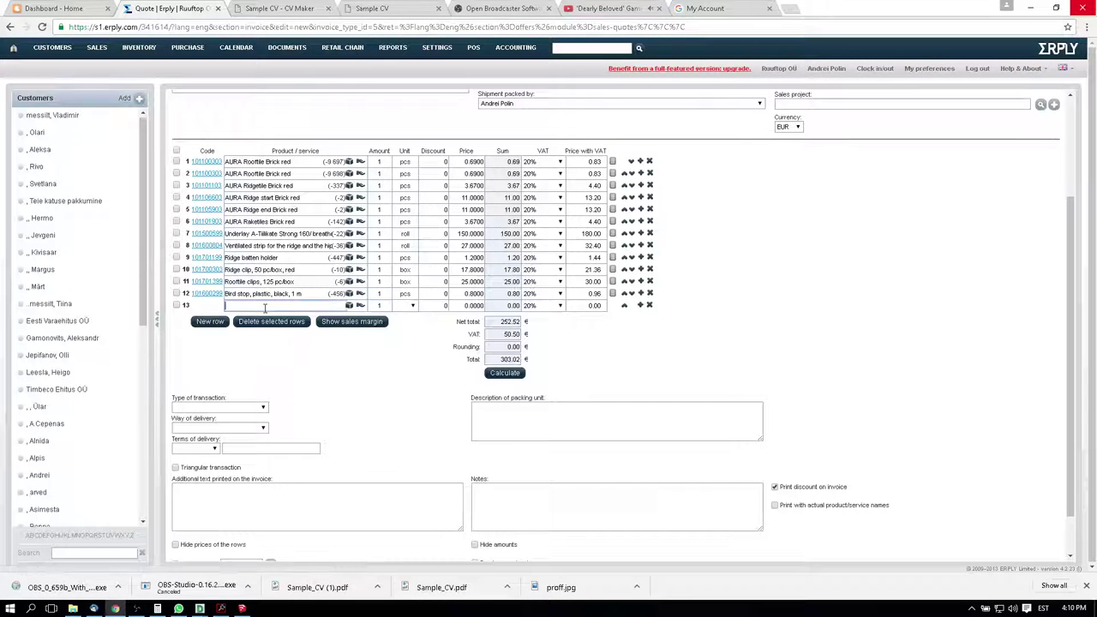
Add quote rows for the Brick red valley parts: the 2000 mm valley plate, its start piece and its end piece
click(265, 307)
text(neeluplekk)
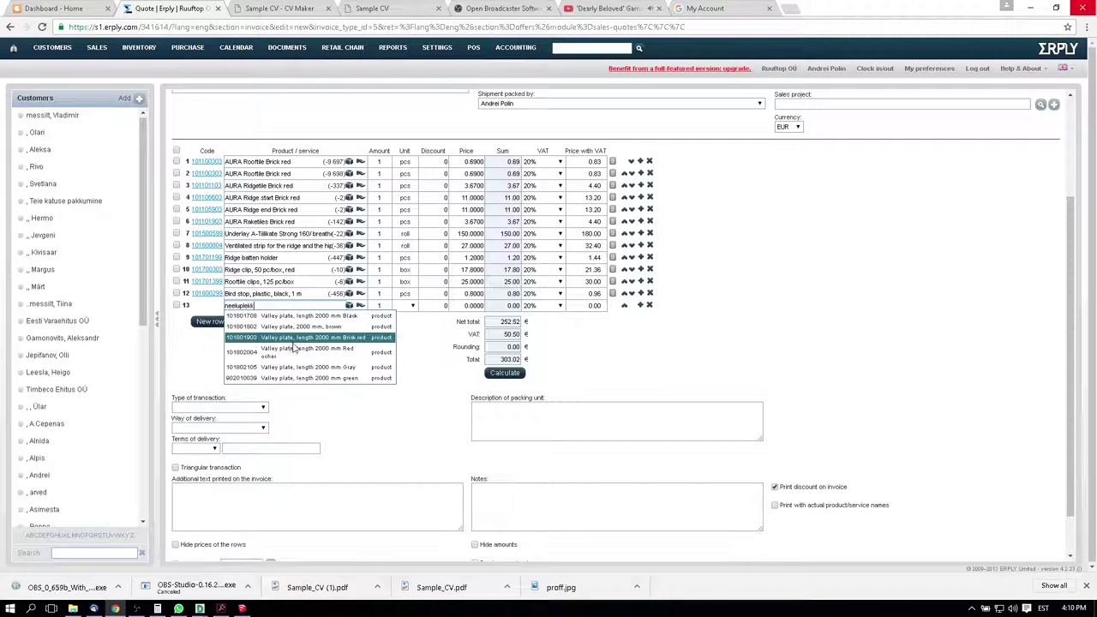
click(293, 343)
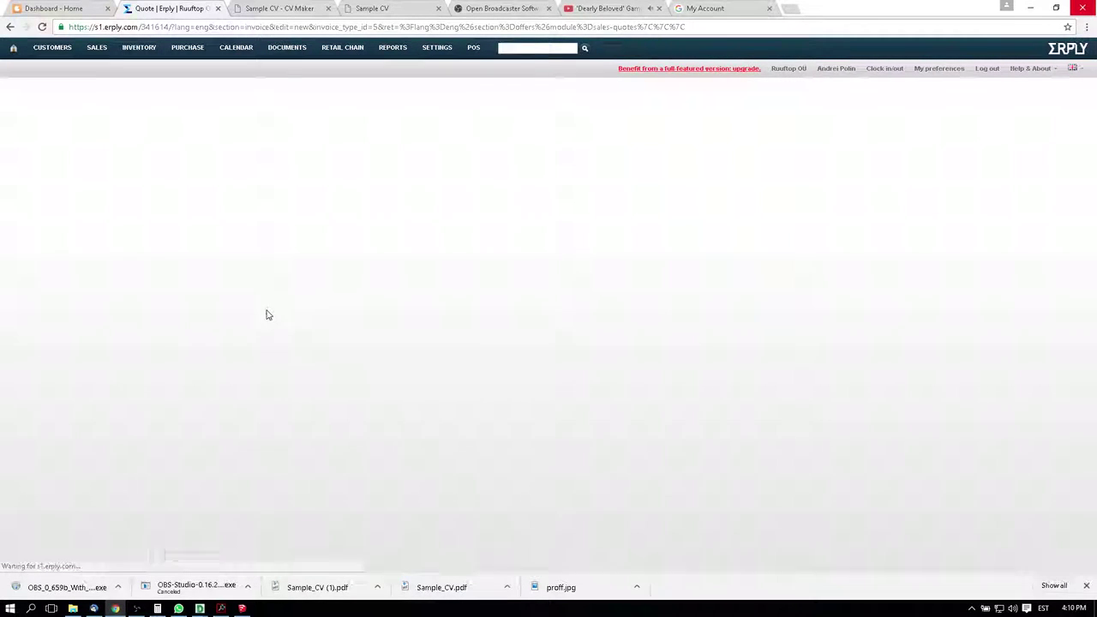
text(neelupleki al)
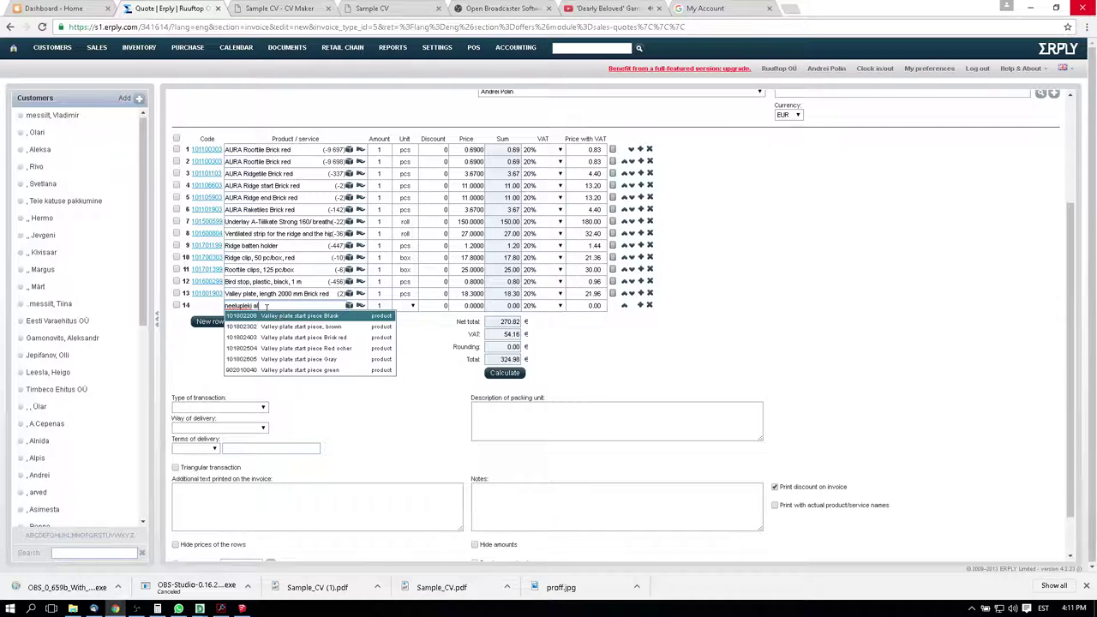
click(280, 317)
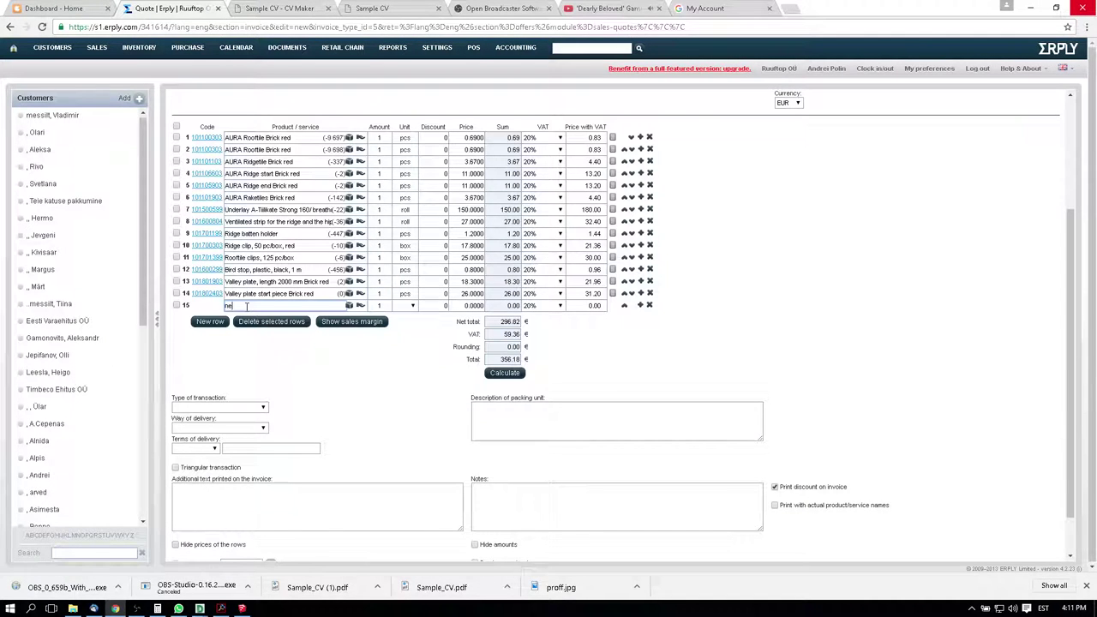
text(neeluplekki lõ)
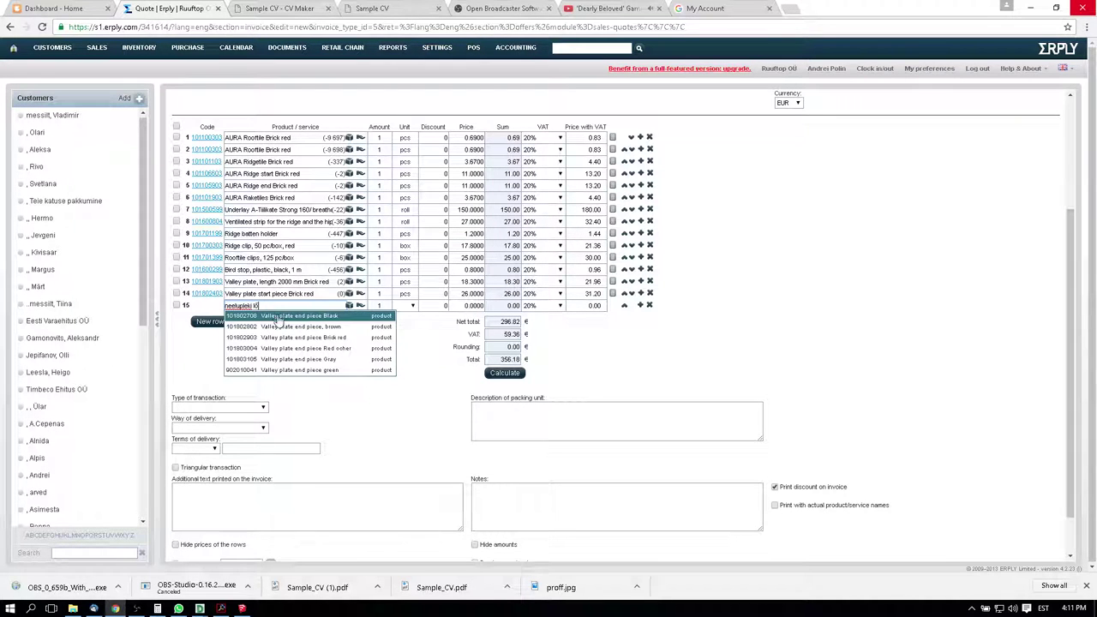
click(282, 347)
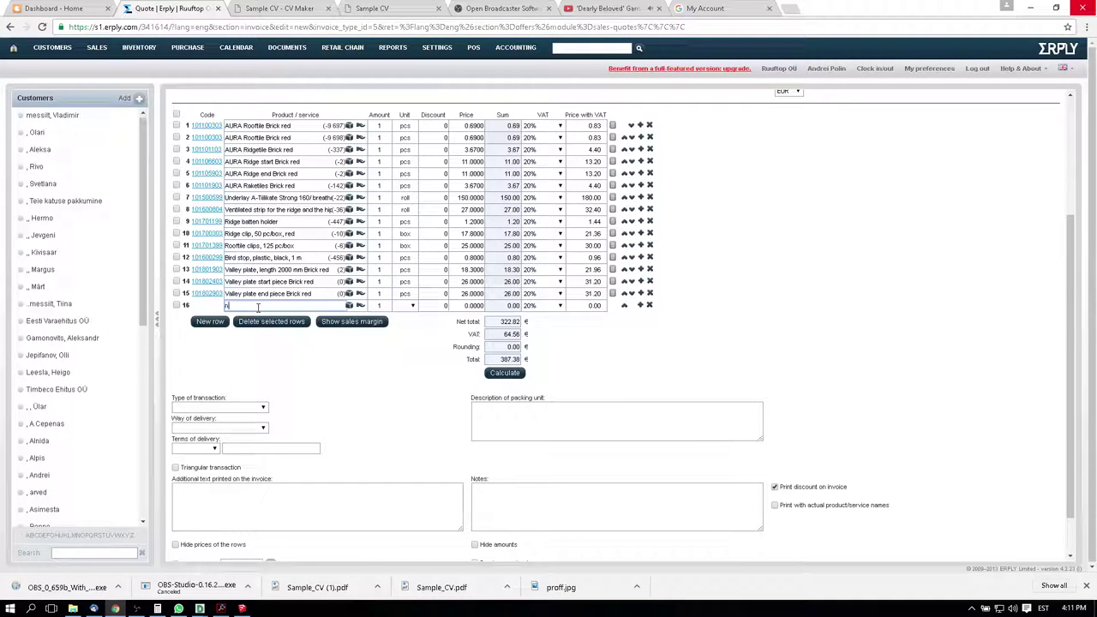
Add the cellular rubber valley strip, roll 2 m, and the Ladder step Brick red to the quote
click(258, 306)
text(neelu tihend)
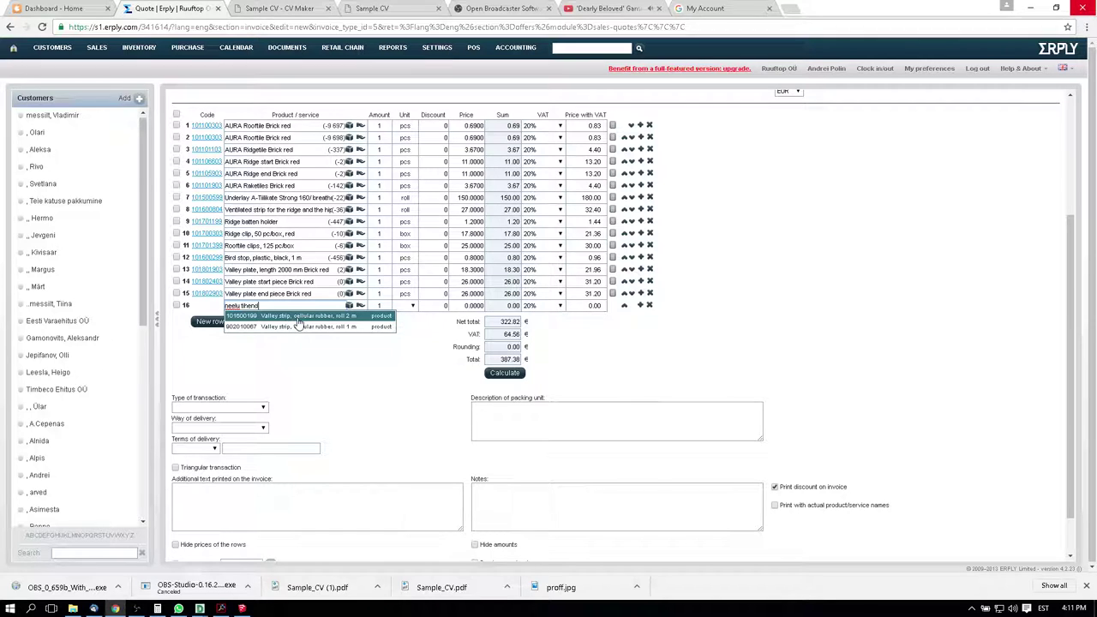
click(298, 317)
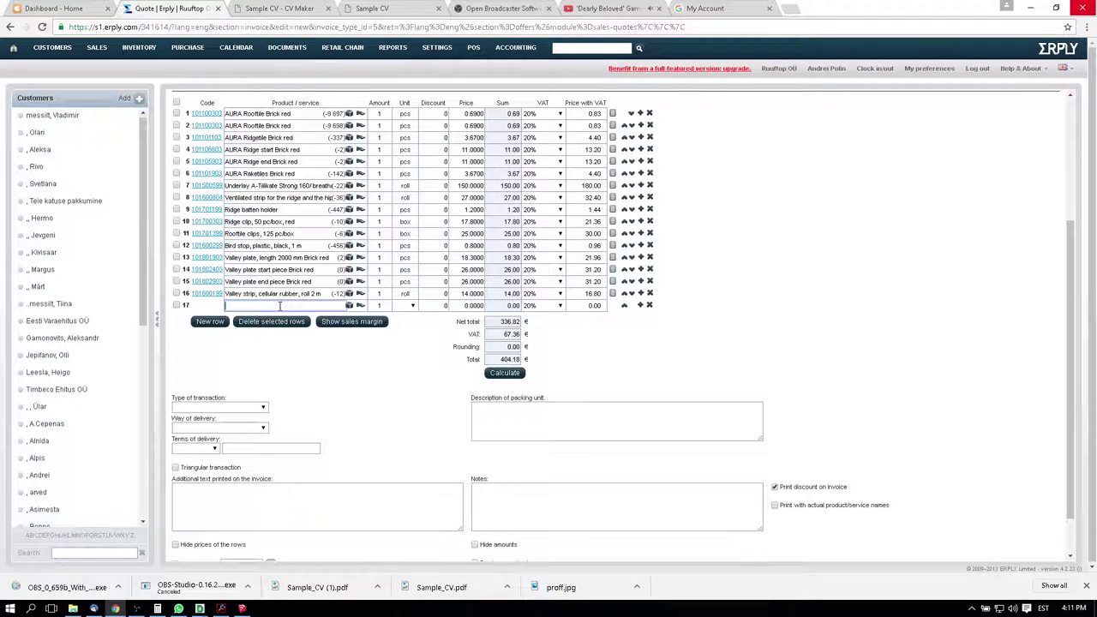
text(katuseaste)
click(300, 350)
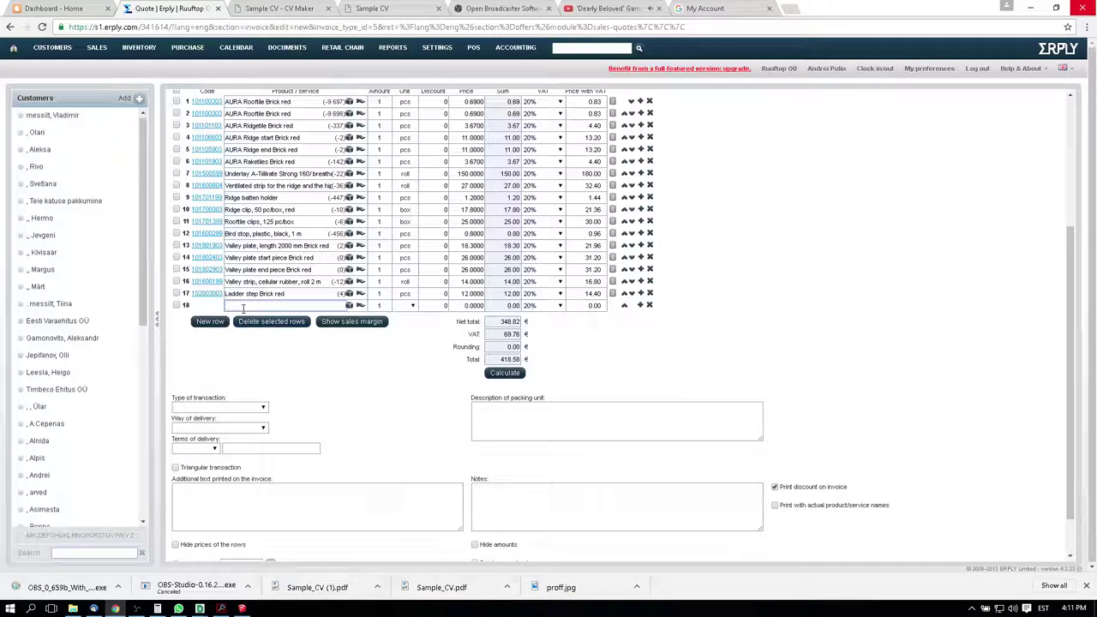
Add the brick red Roof bridge 1.45 m, complete set, to the quote as row 18
click(243, 307)
text(1.45)
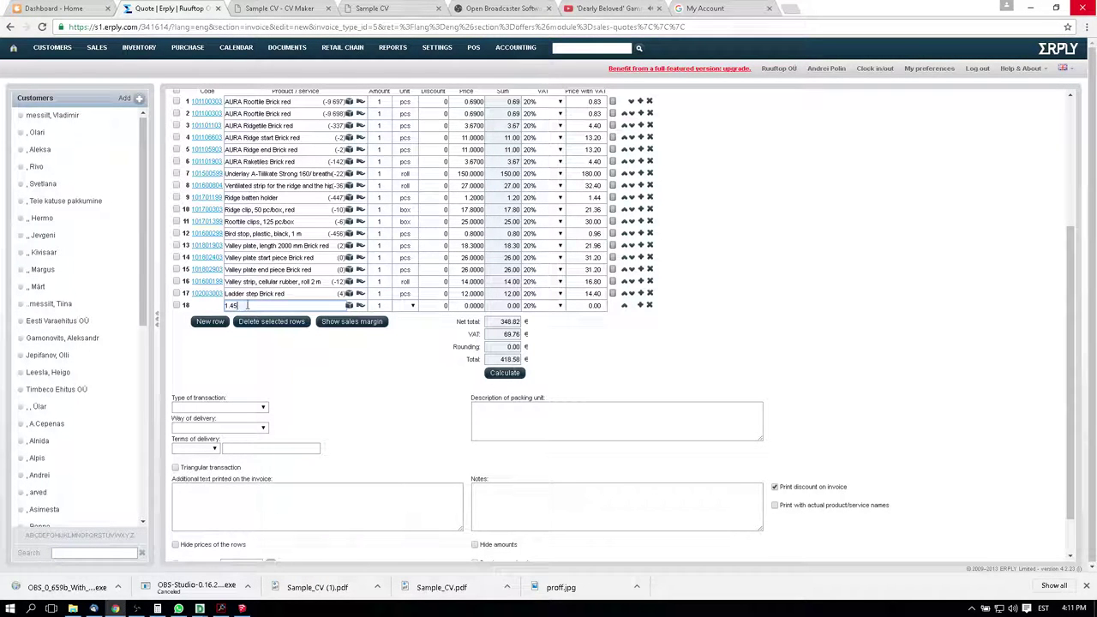
scroll(295, 400, down, 1)
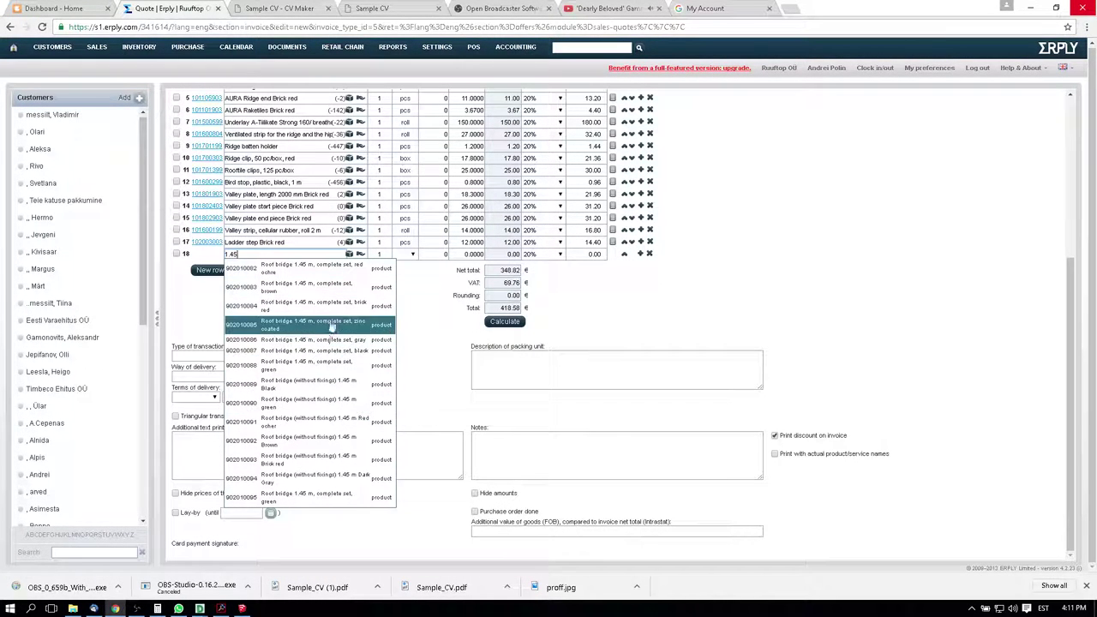
click(284, 310)
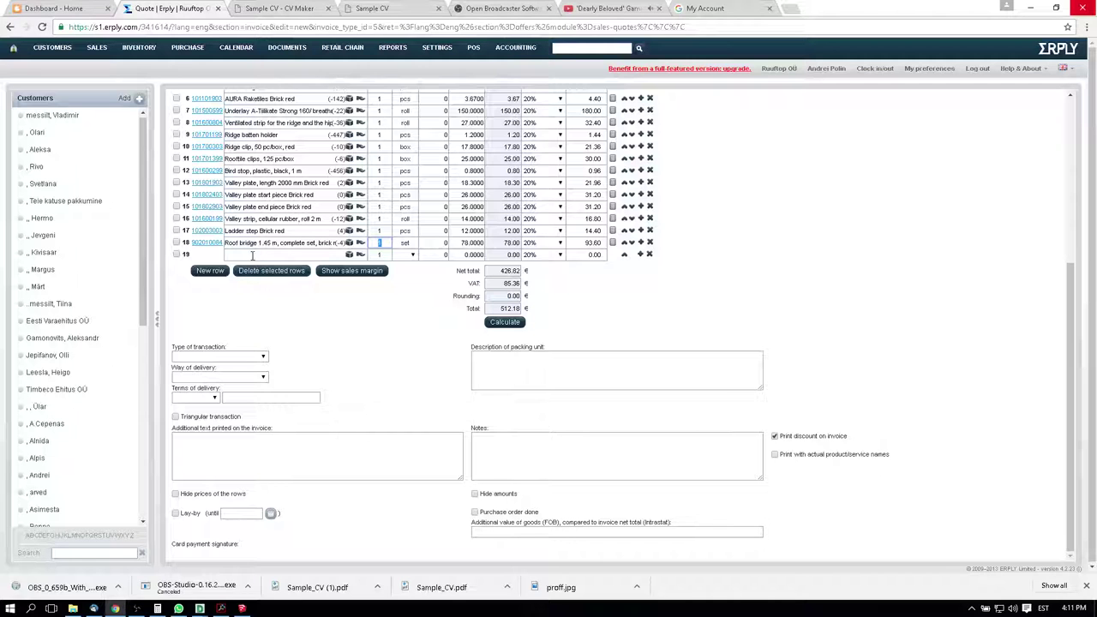
Add the brick red Snow catcher with 2 pipes, complete set, to the quote as row 19
click(252, 254)
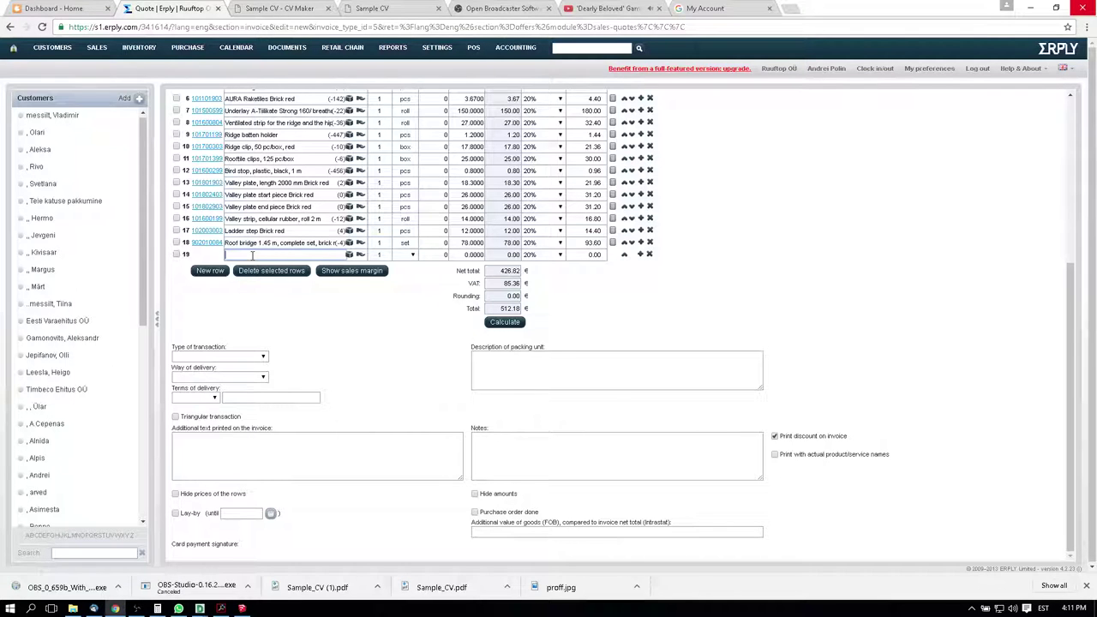
text(lumetõk)
scroll(300, 382, down, 3)
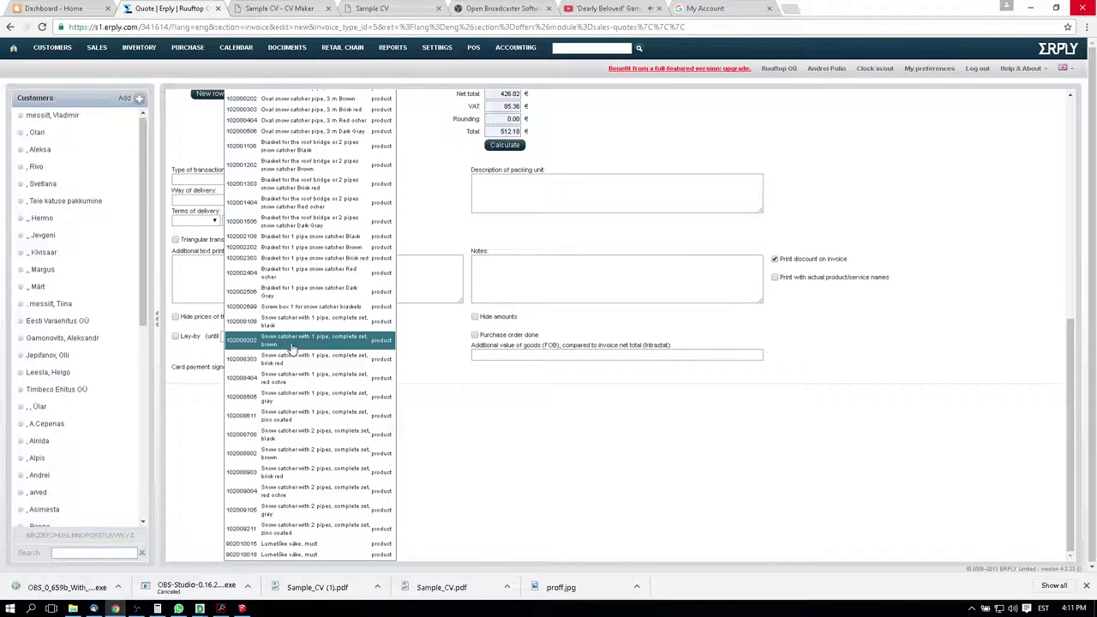
click(294, 451)
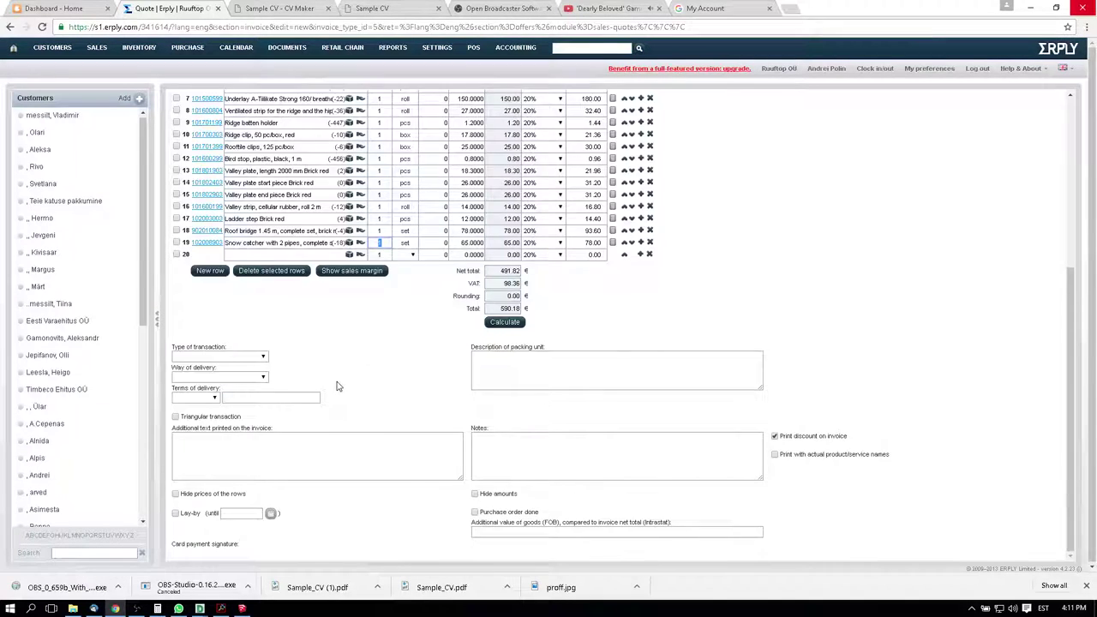
Check the chimney and vent area on the PDF roof plan and add Tile glue, 300 ml, to the quote as row 20
click(242, 426)
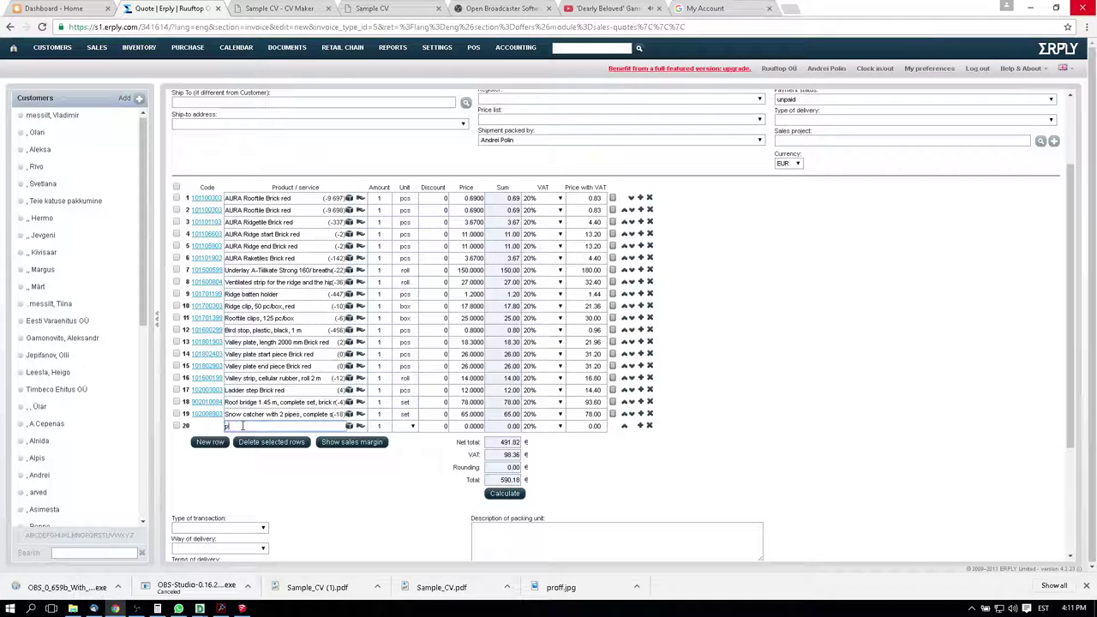
text(pol)
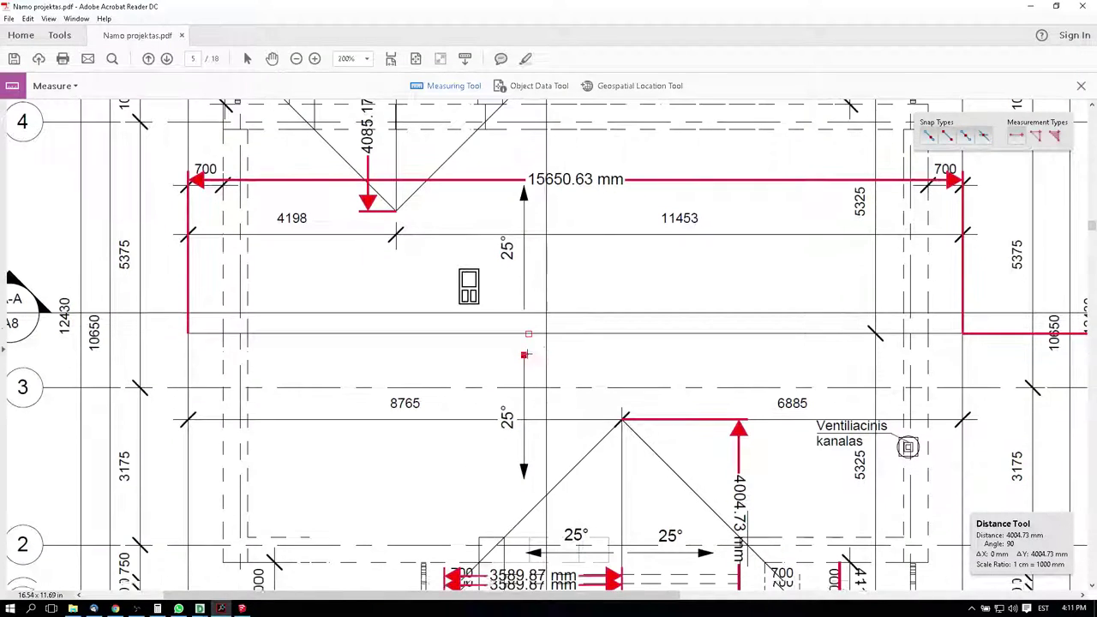
scroll(525, 354, down, 2)
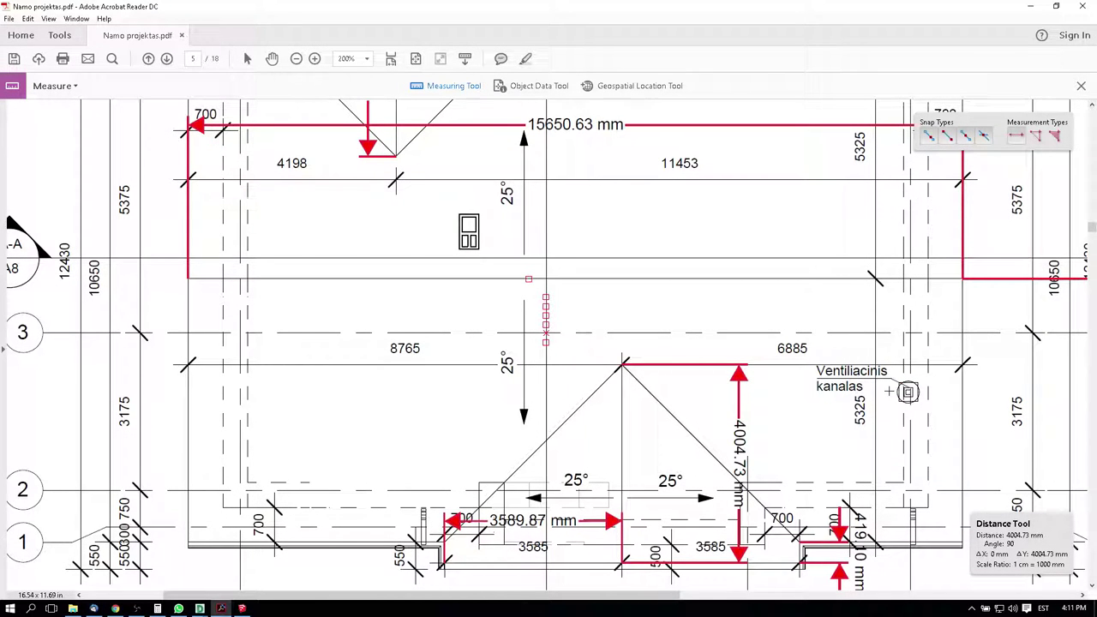
click(1034, 6)
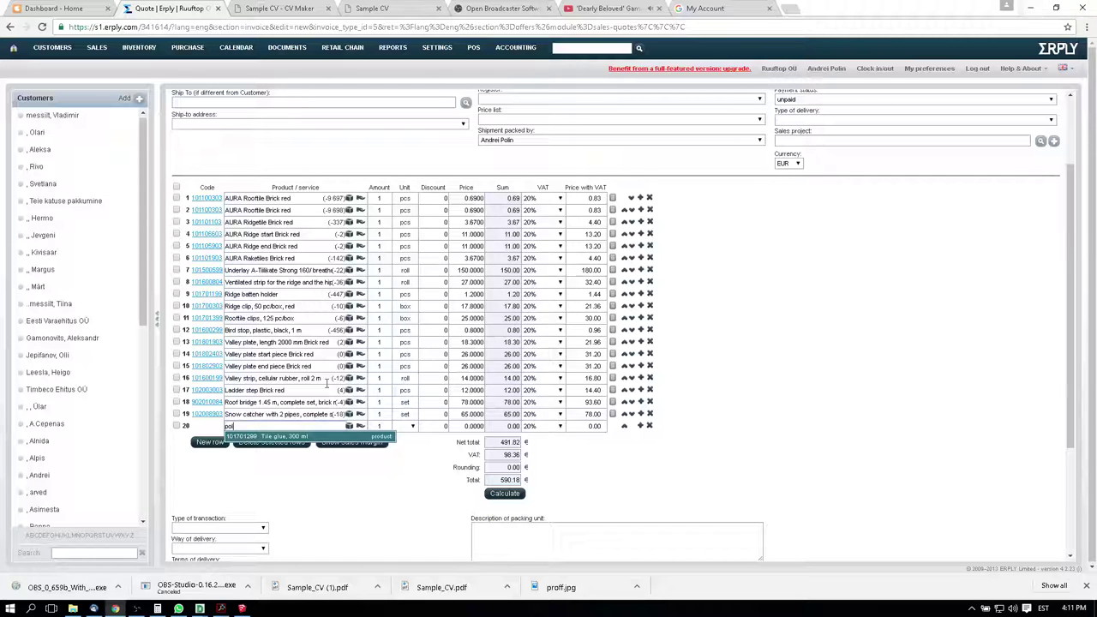
click(273, 436)
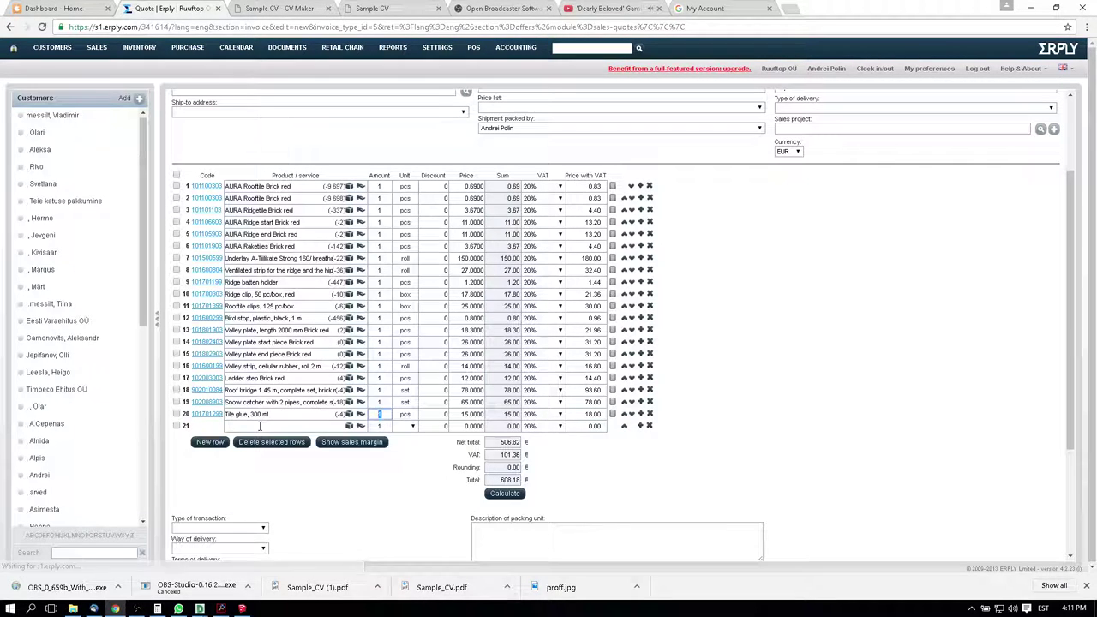
Add the Red ocher Strong Flex special seal, width 300 mm, and the 2 m brick red chimney seal fixing plate to the quote
click(260, 426)
text(strong flex)
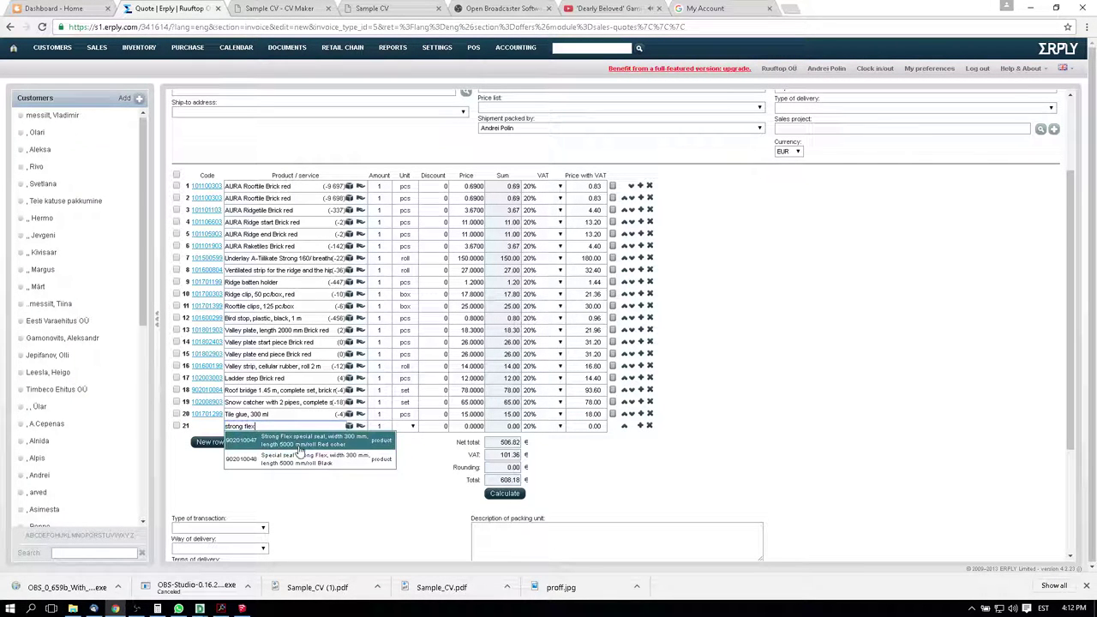
click(311, 439)
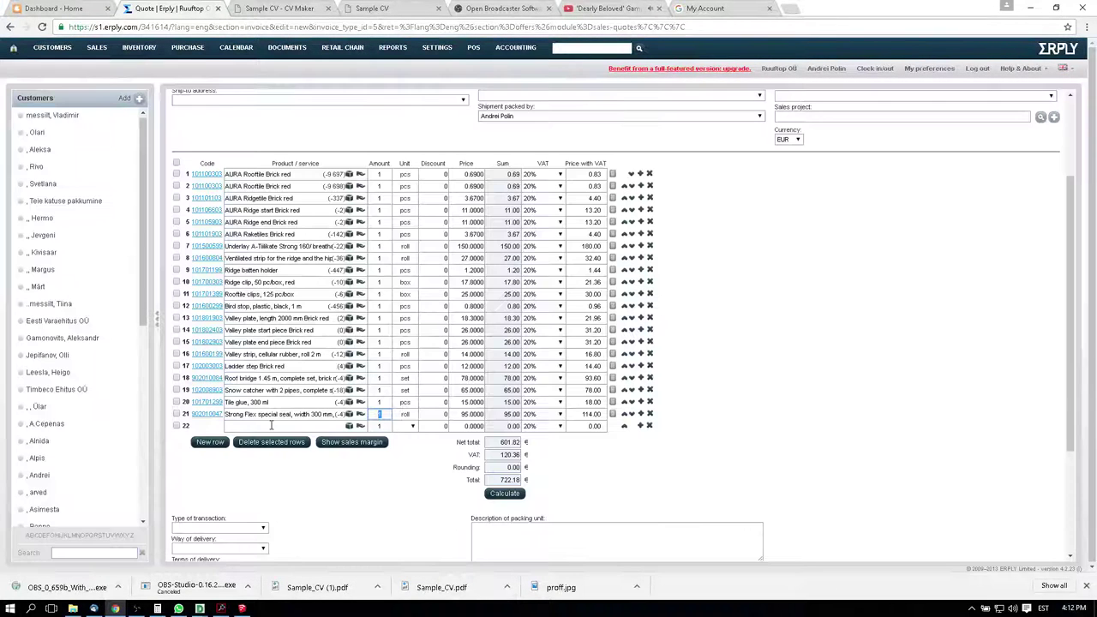
click(271, 425)
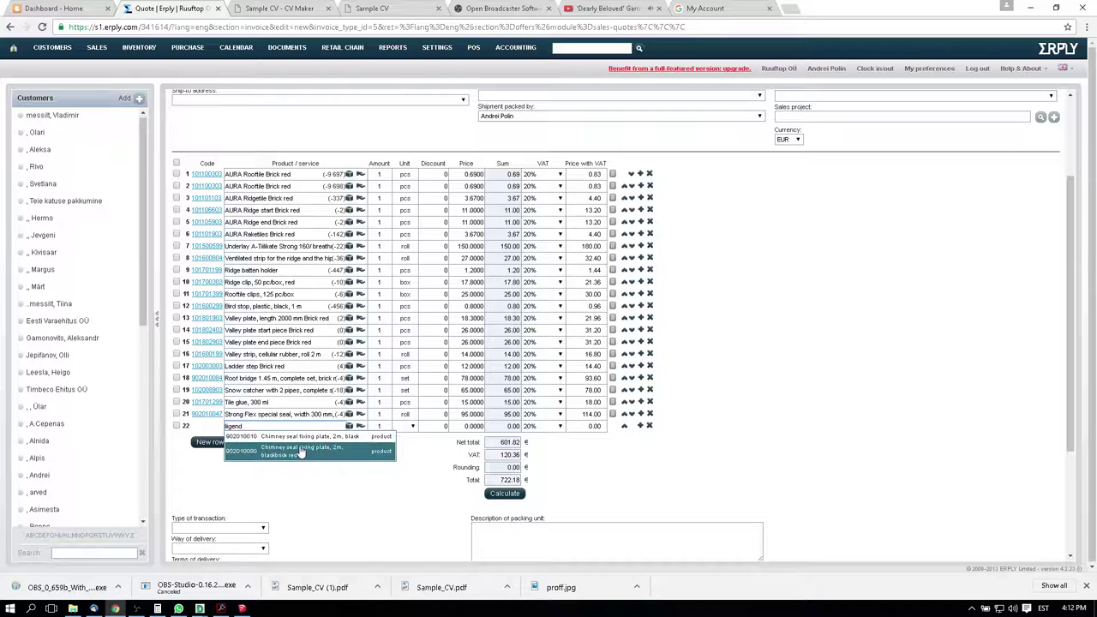
click(311, 451)
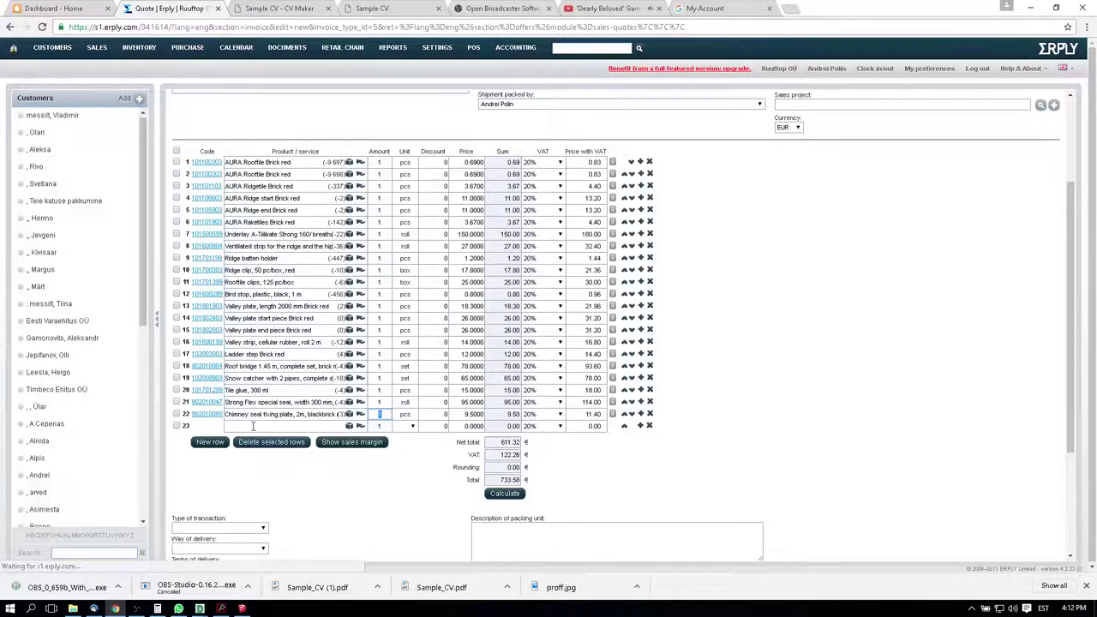
Add the brick red Ventilation pipe 110, not insulated, to the quote as row 23
click(256, 426)
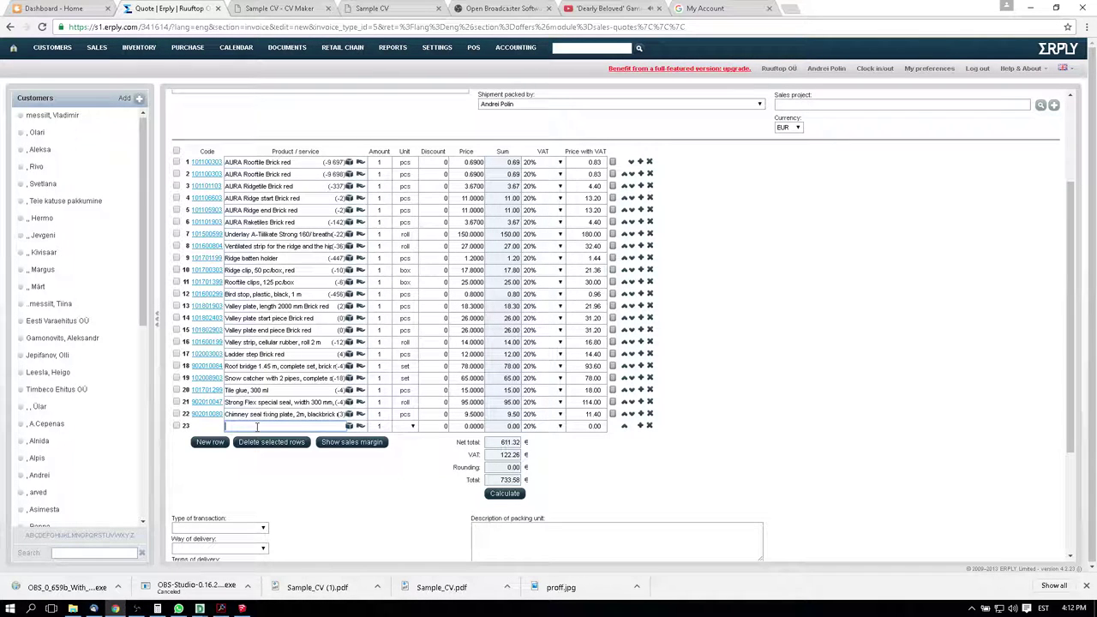
text(tuulutustoru)
scroll(364, 462, down, 2)
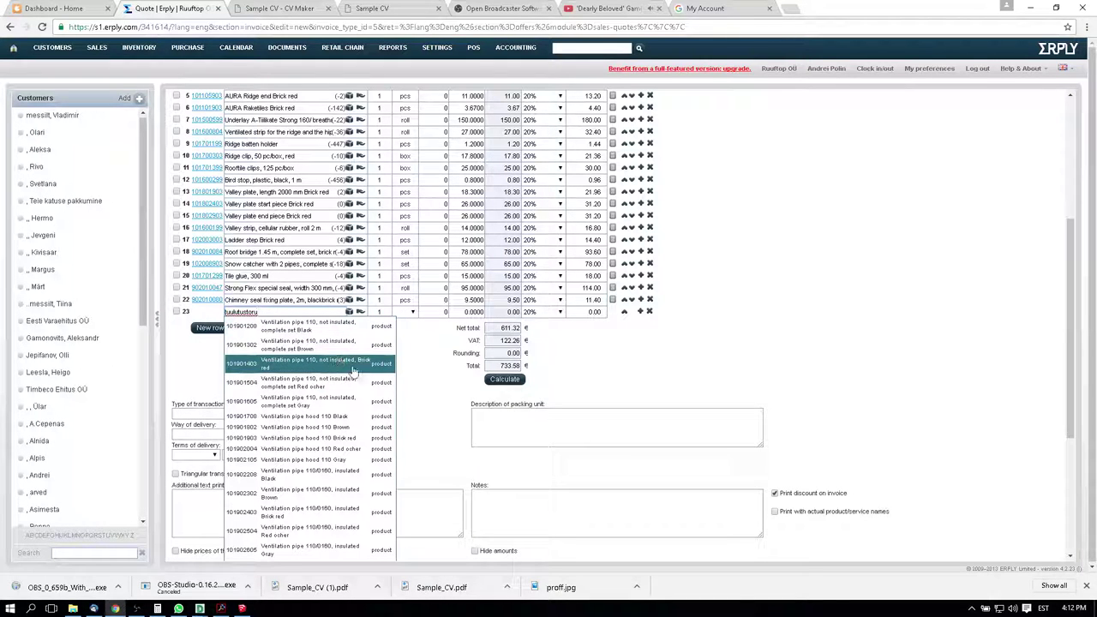
click(326, 364)
click(273, 327)
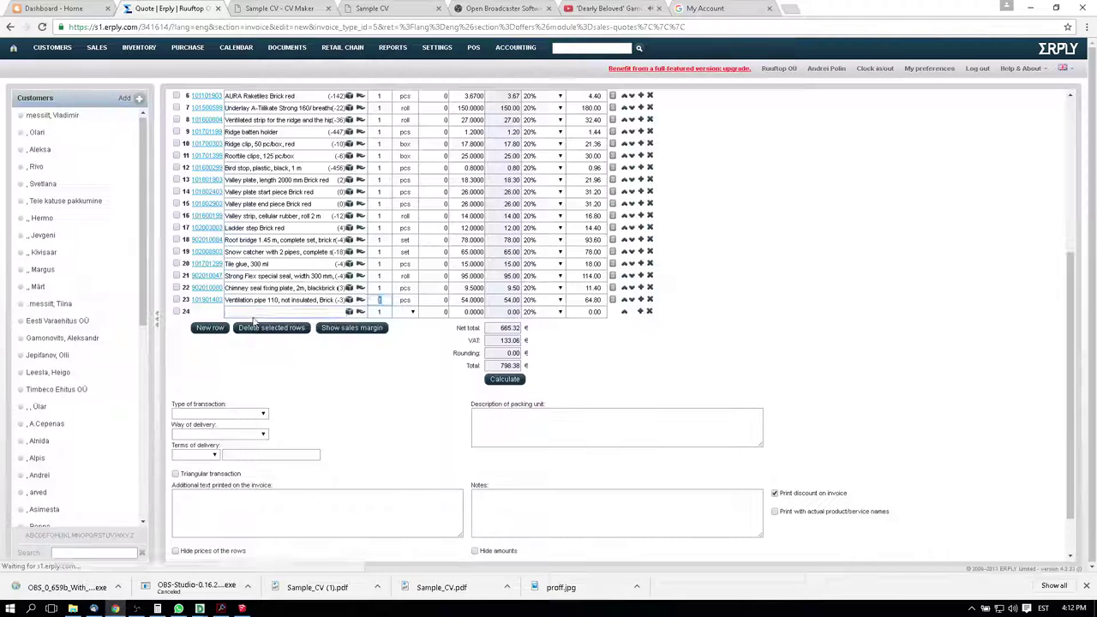
Add the Ventilation pipe hood 110 Brick red to the quote as row 24
click(252, 313)
text(tuu)
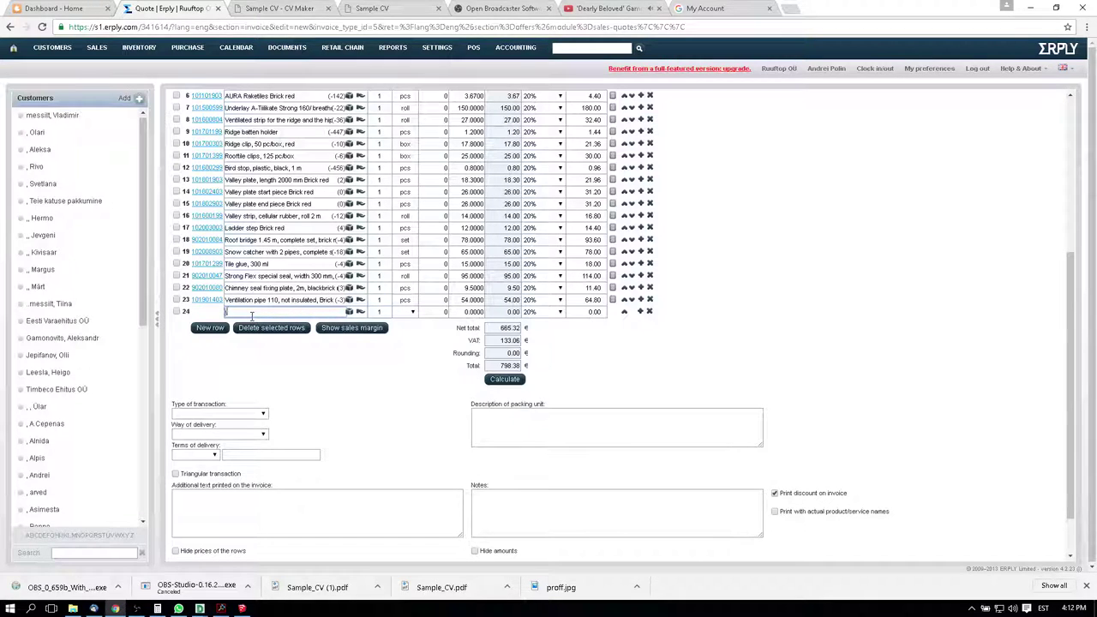
text(lutustoru)
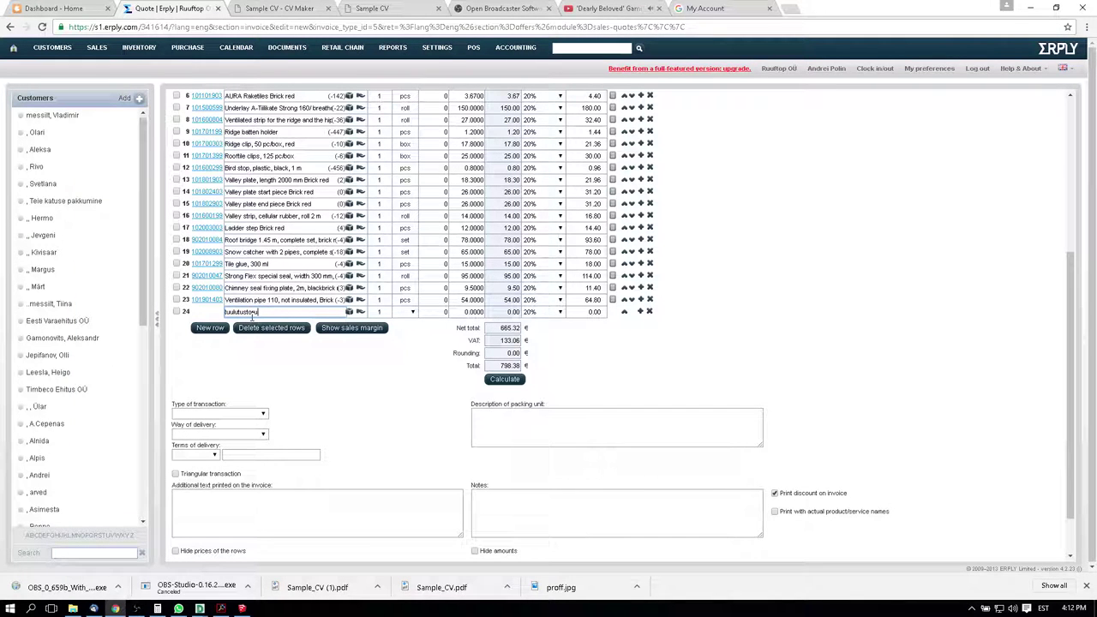
text( kate)
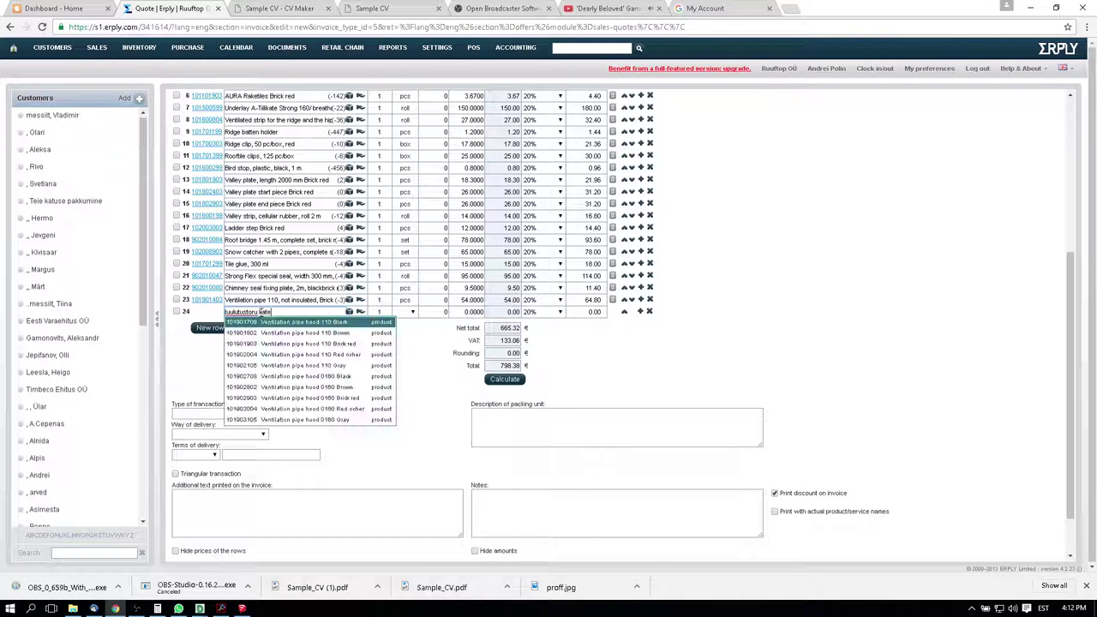
click(300, 344)
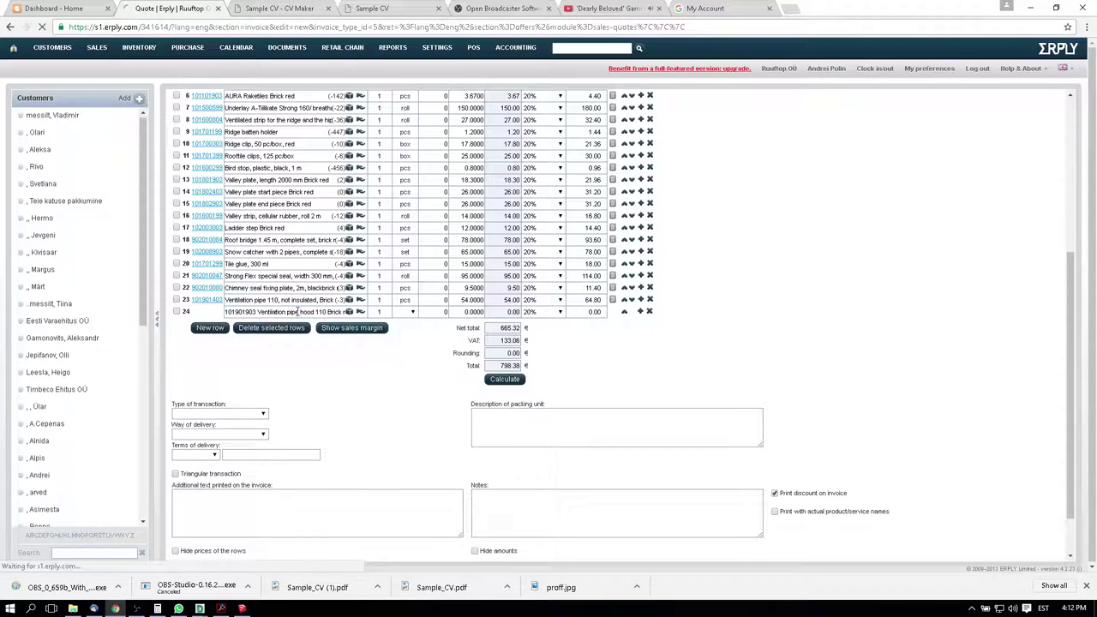
Add the brick red AURA penetration tile with seals to the quote as row 25
text(a)
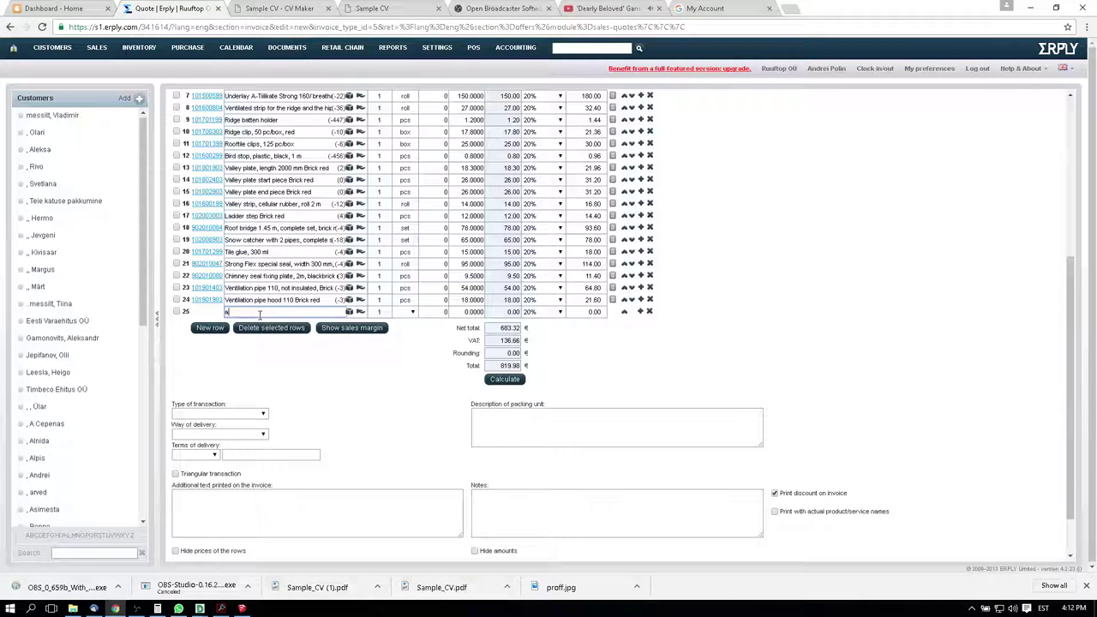
text(ura lo)
key(BackSpace)
text(äbivigu)
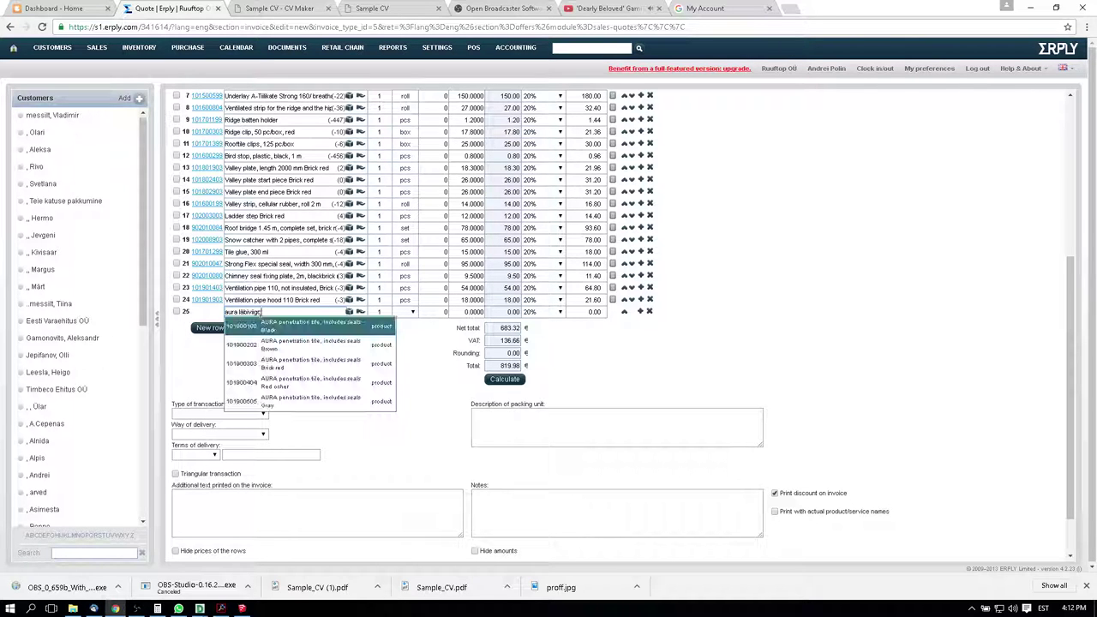
click(307, 351)
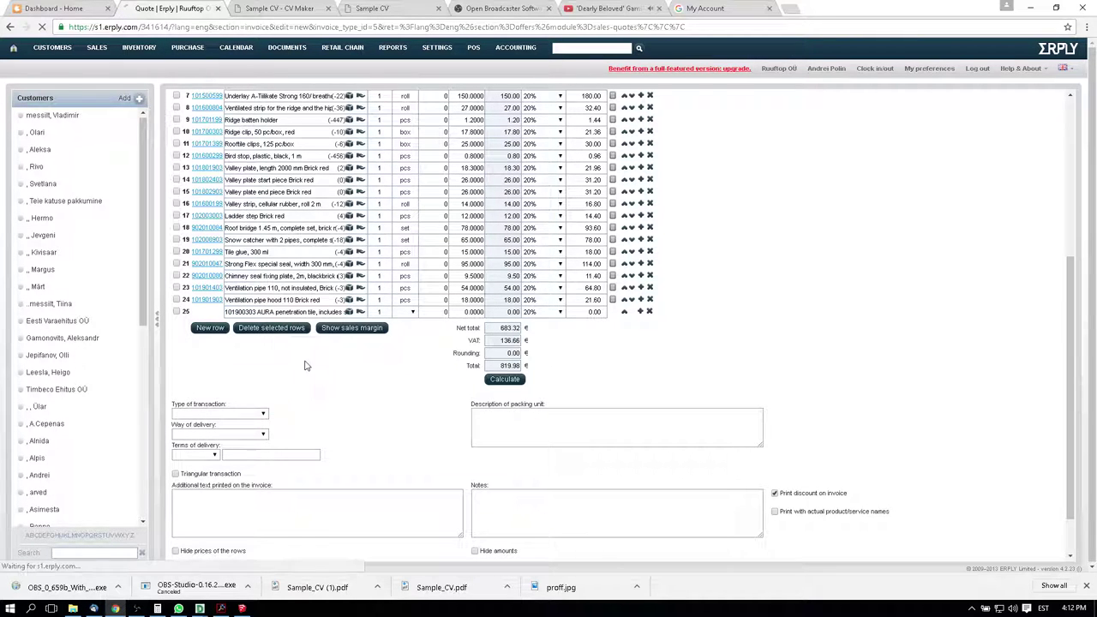
click(261, 328)
Add quote rows for the two pallets: rooftile 1020 x 1200 and special tiles 1020x600
click(247, 313)
text(reak)
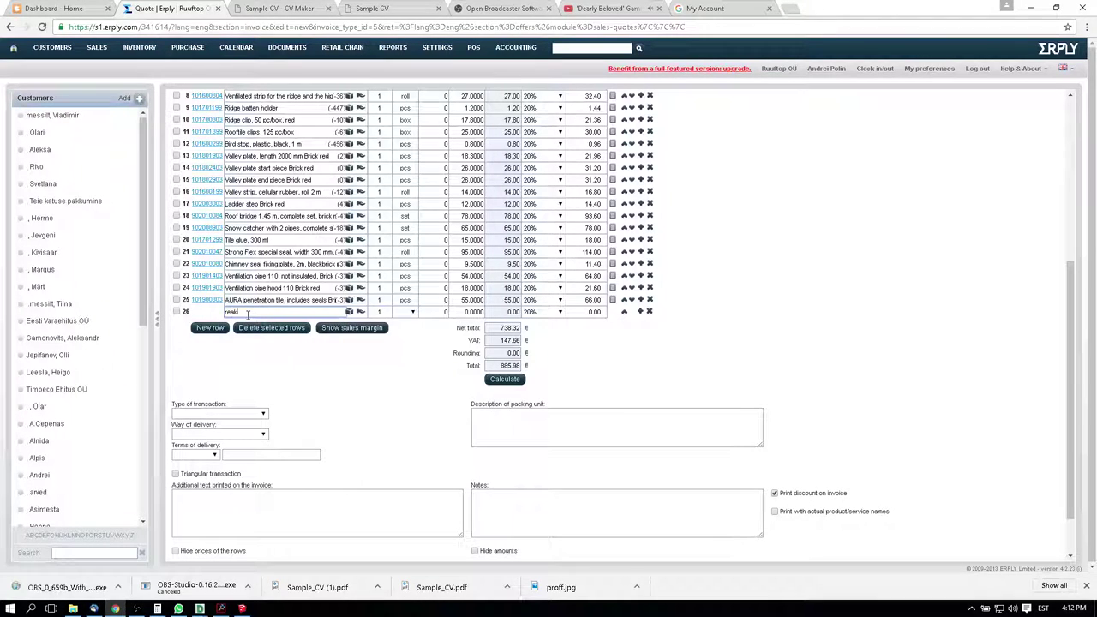
text(ivi a)
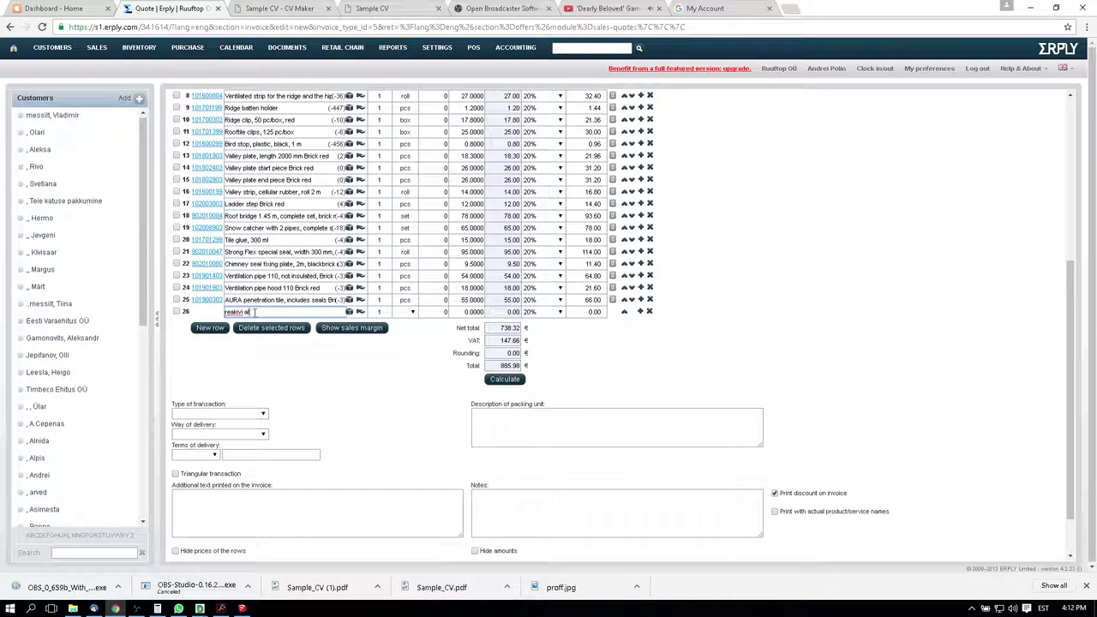
click(279, 321)
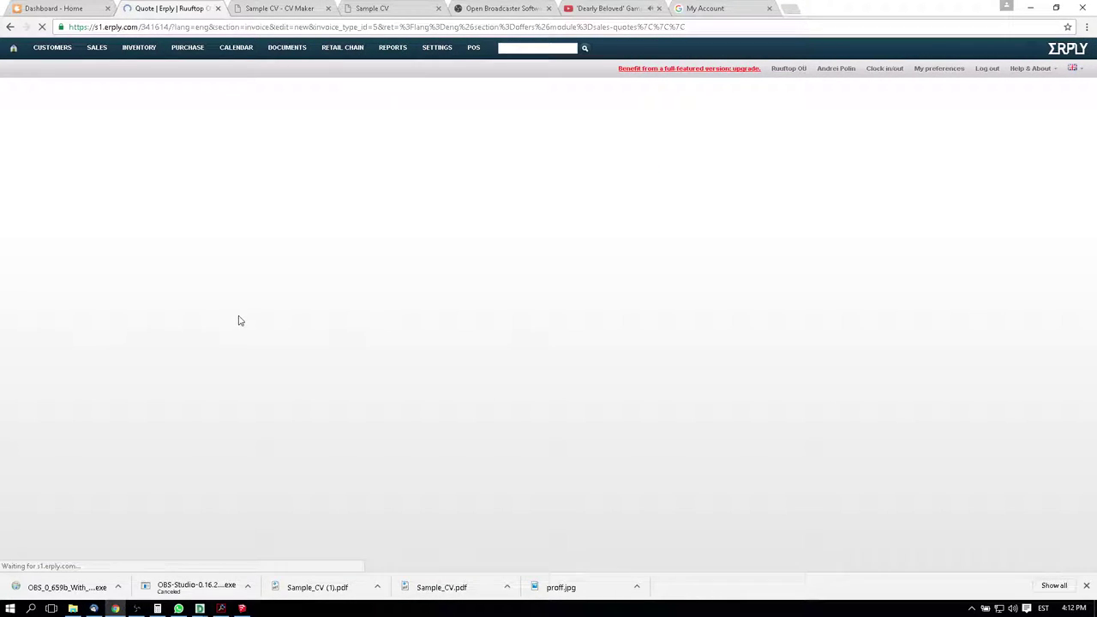
text(eri)
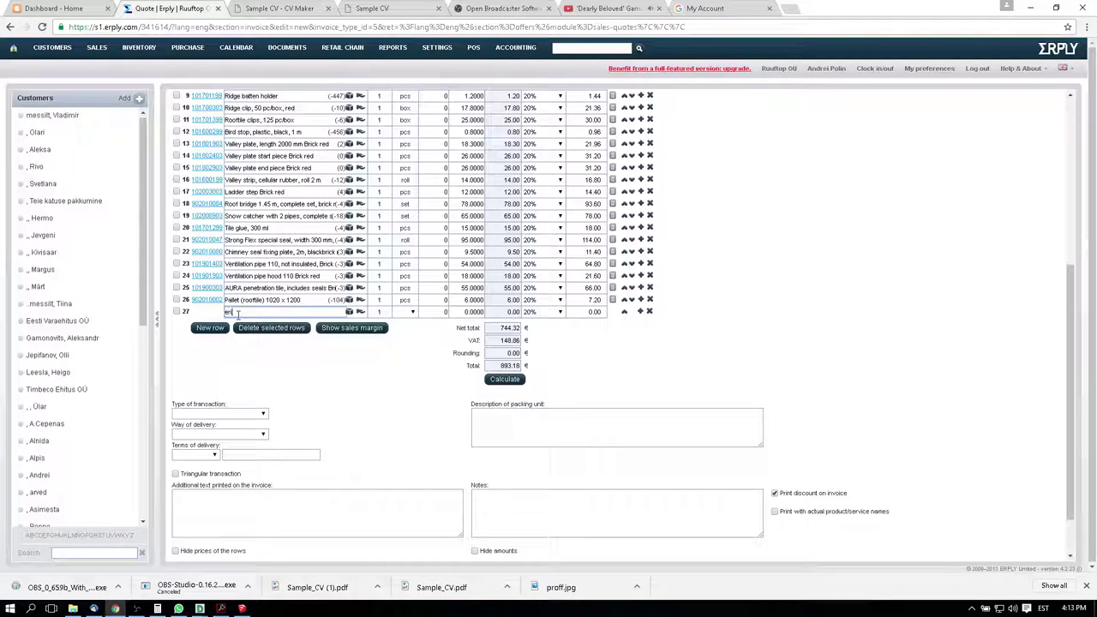
text(kin al)
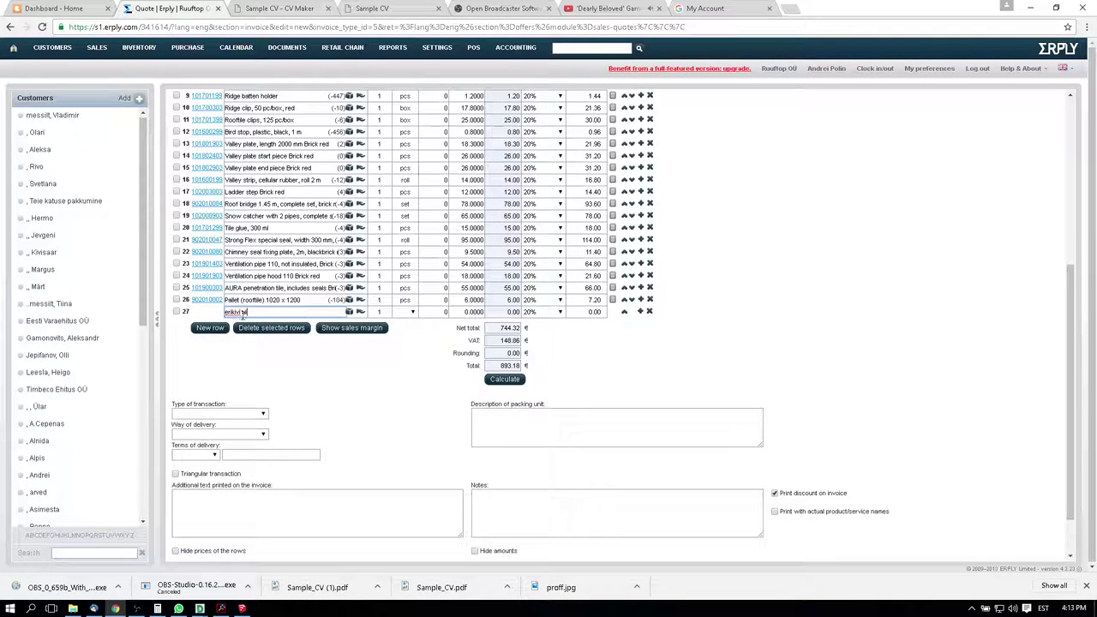
click(264, 322)
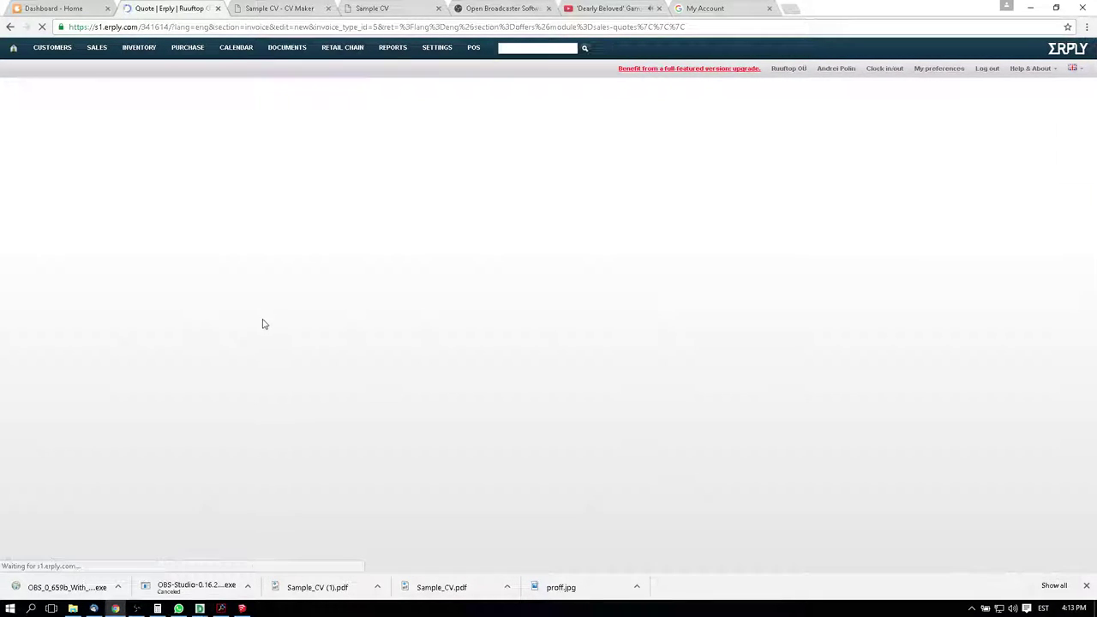
Add the Transport service and the hourly Roof lift service to the quote as rows 28 and 29
text(transport)
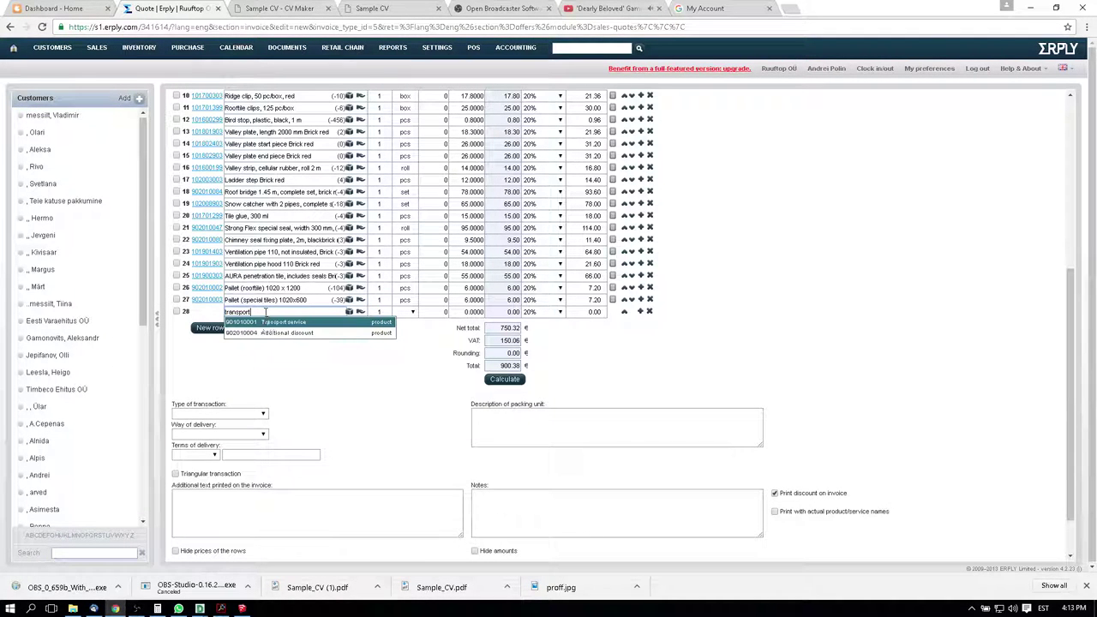
click(265, 324)
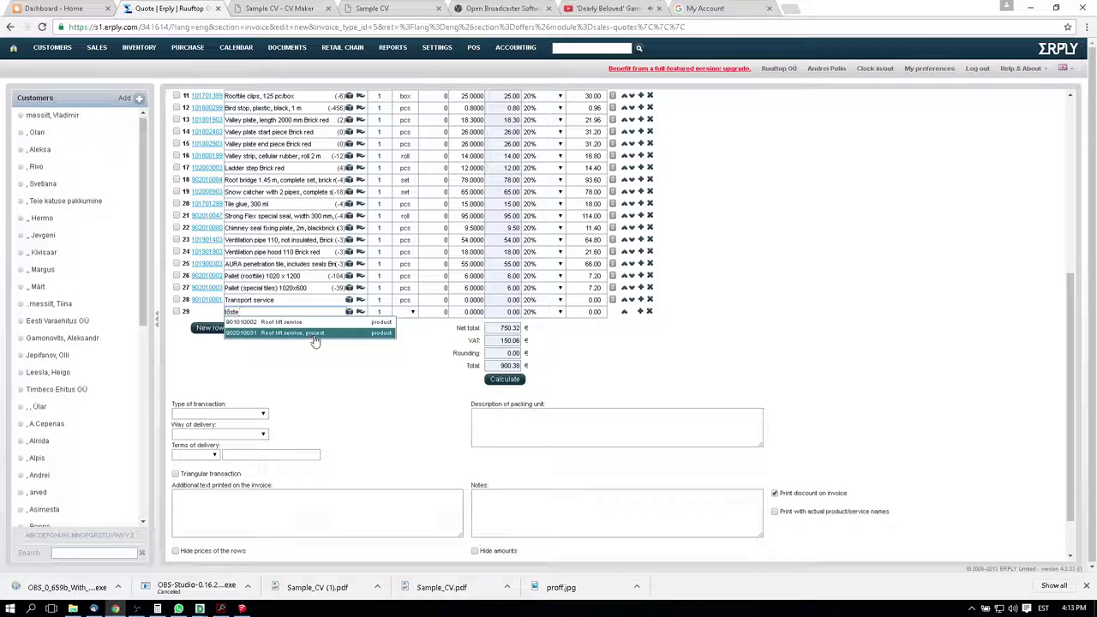
click(279, 323)
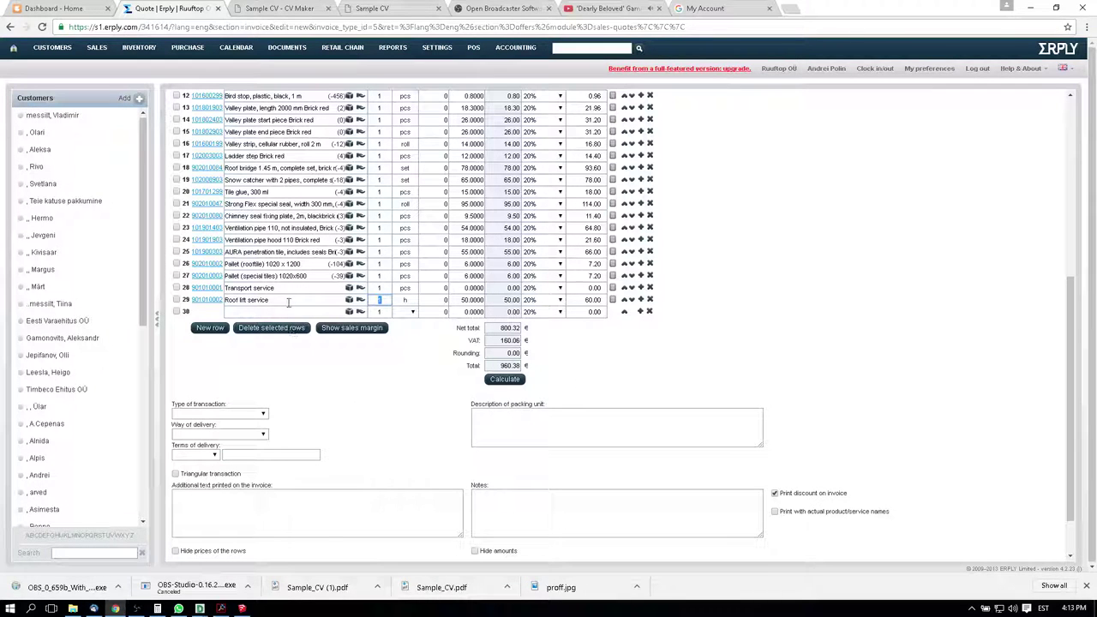
Add the Additional discount item to the quote as row 30
click(279, 312)
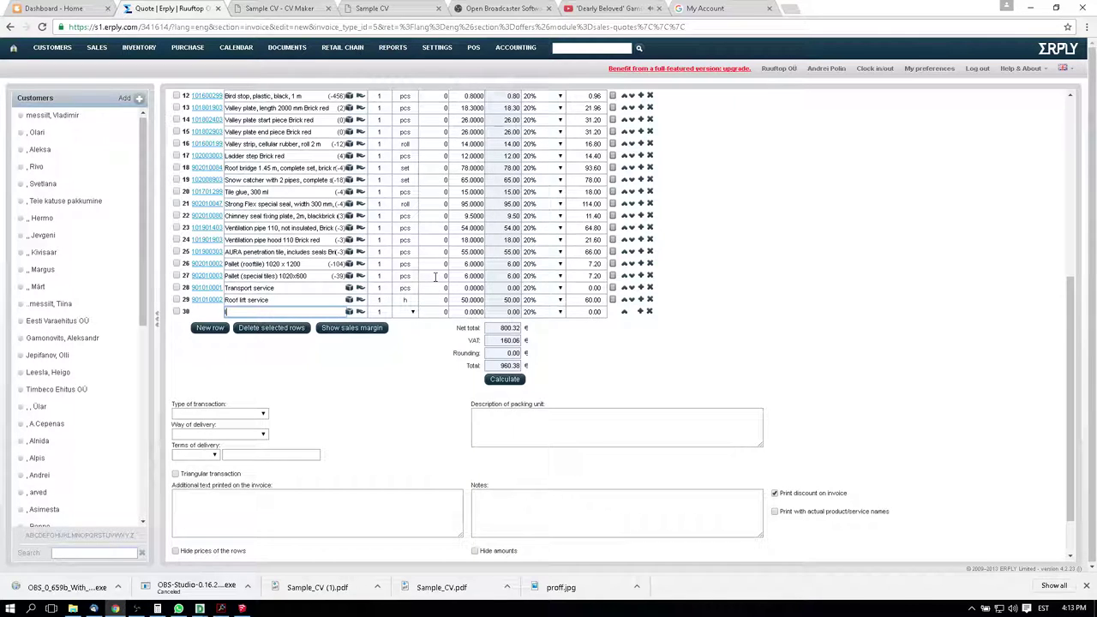
text(lisa alla)
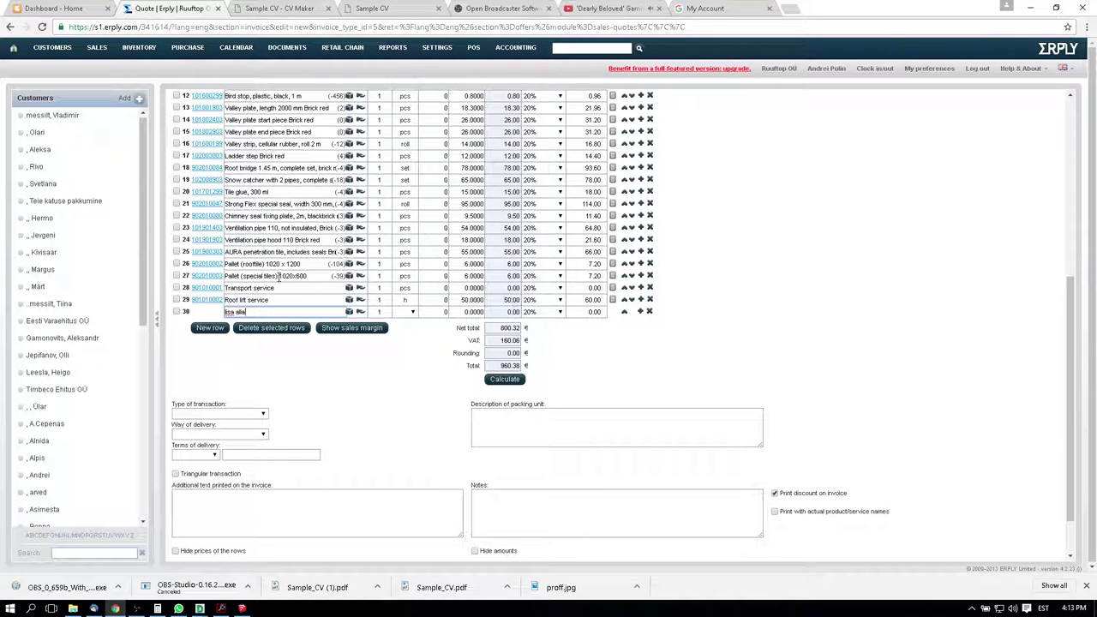
click(288, 322)
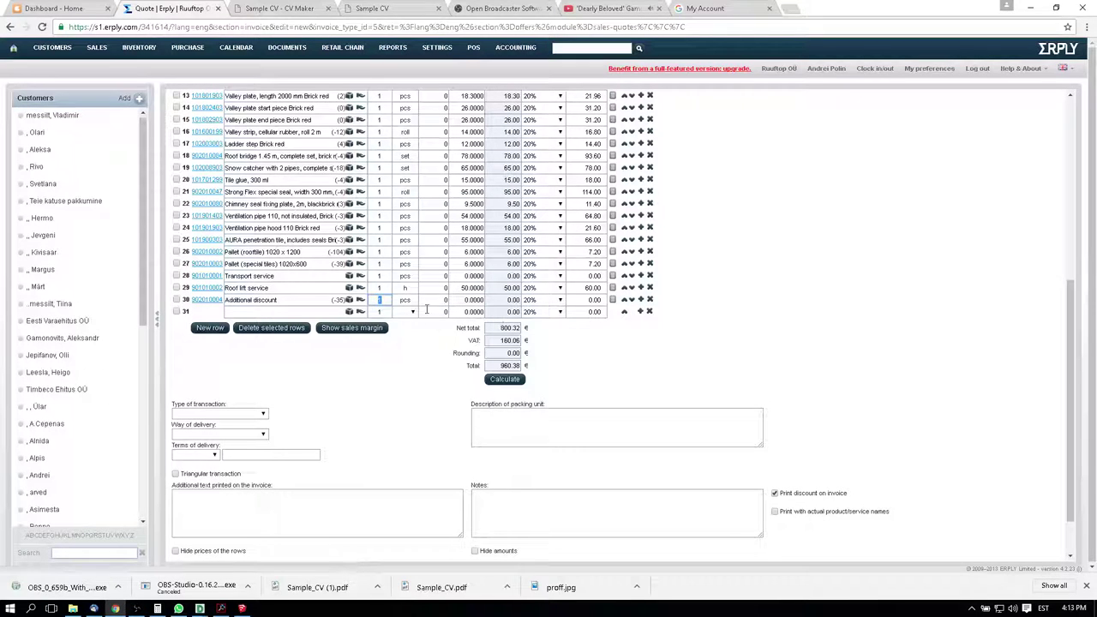
Set the discount to 100 on both pallet rows, special tiles 1020x600 and rooftile 1020 x 1200
click(427, 301)
click(254, 289)
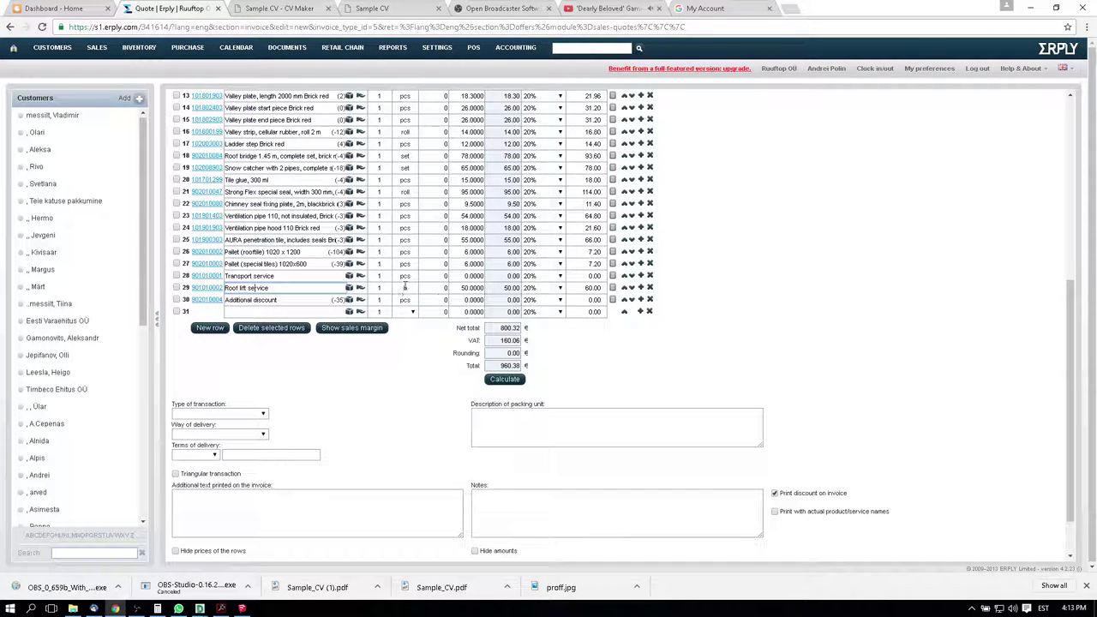
click(440, 289)
click(444, 264)
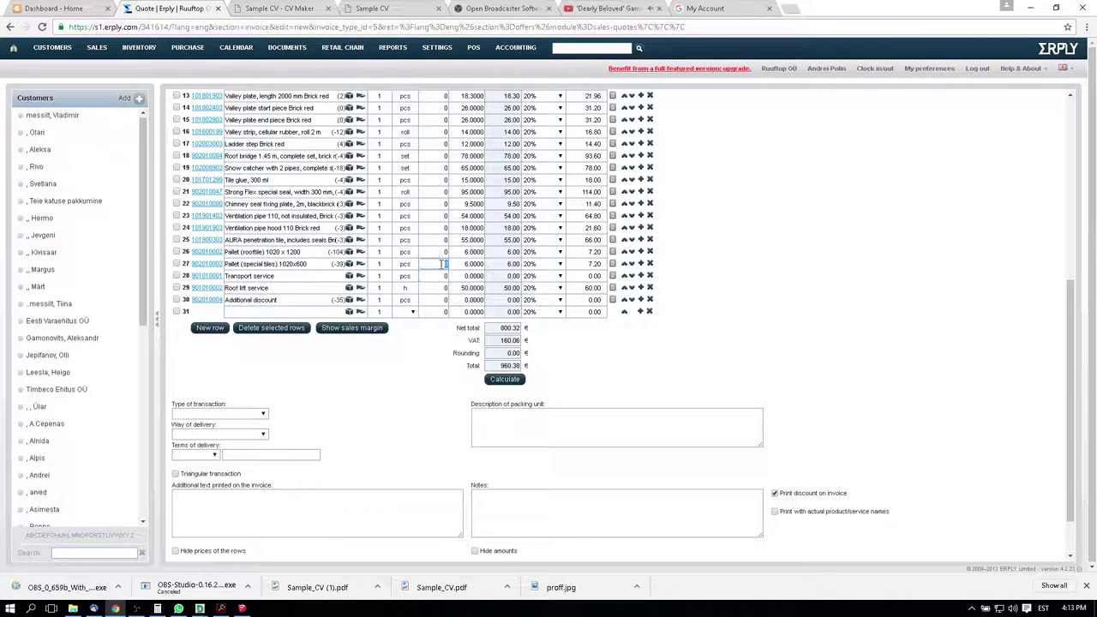
text(100)
click(445, 252)
text(100)
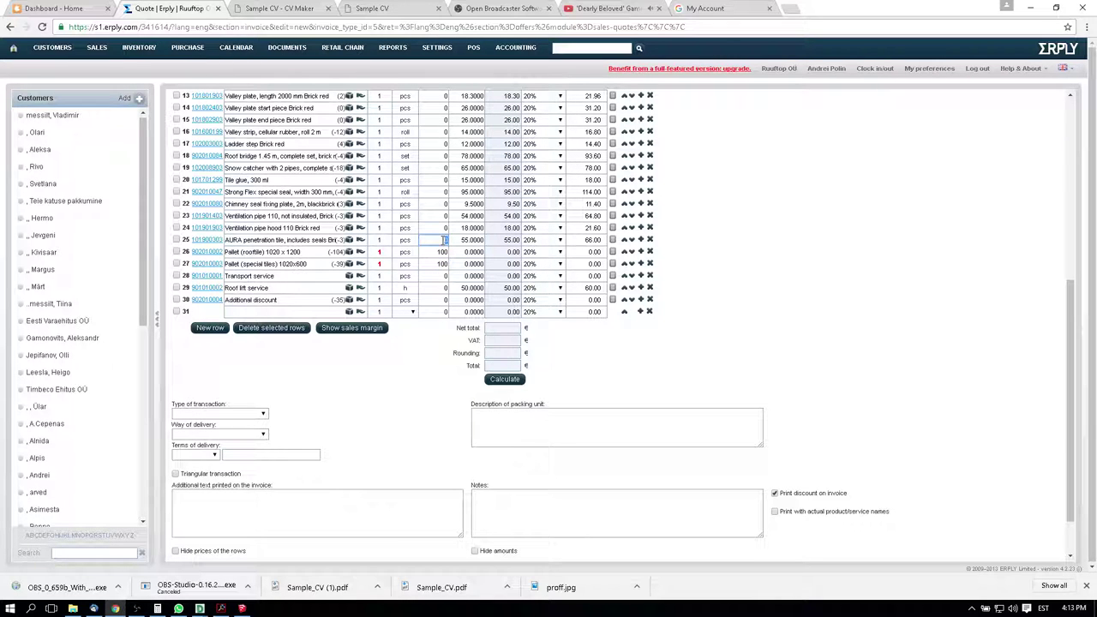
text(25)
Set the discount to 25 on quote rows 25 up to 21, from the AURA penetration tile to the Strong Flex special seal
click(444, 228)
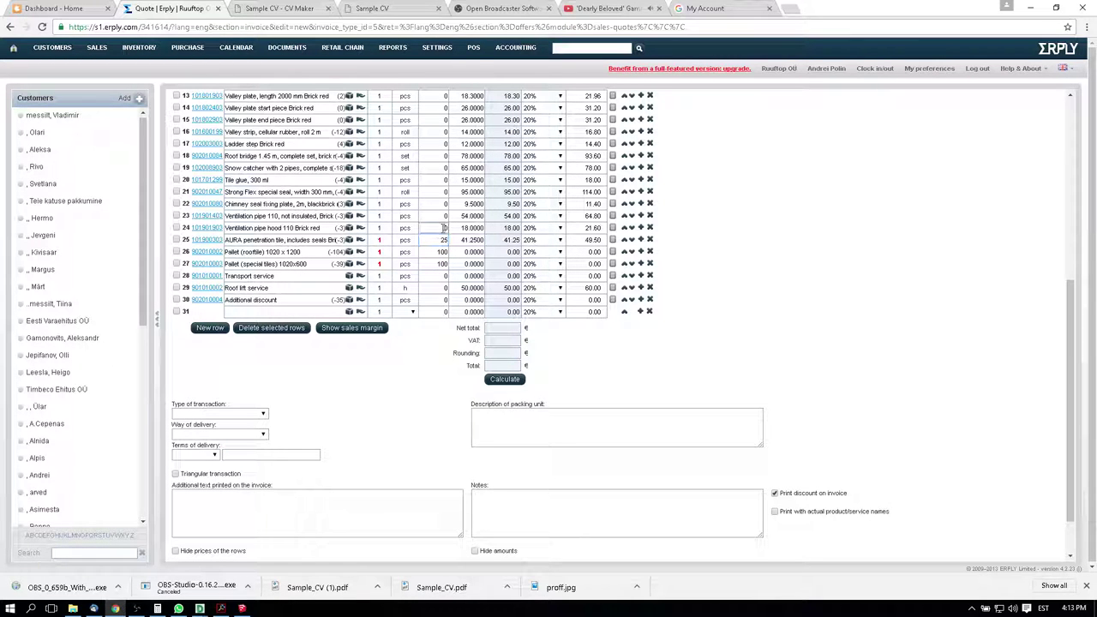
text(25)
click(444, 216)
text(25)
click(444, 204)
text(25)
click(444, 192)
text(25)
Set the discount to 25 on quote rows 20 up to 15, from Tile glue to the Valley plate end piece
click(444, 180)
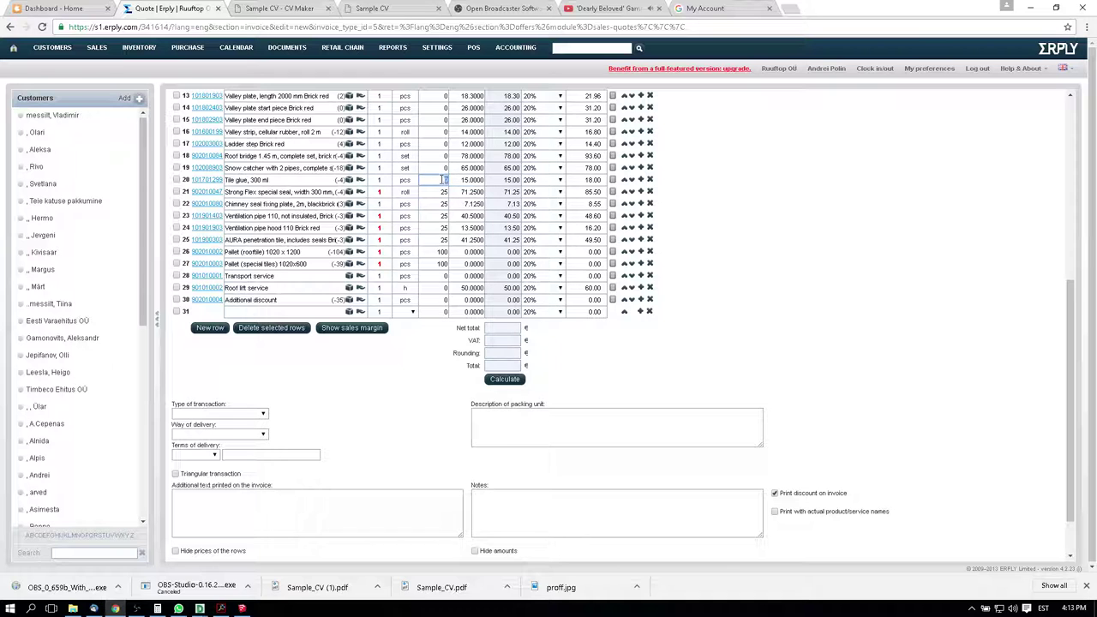
text(25)
click(444, 168)
text(25)
click(444, 156)
text(25)
click(444, 144)
text(25)
click(444, 132)
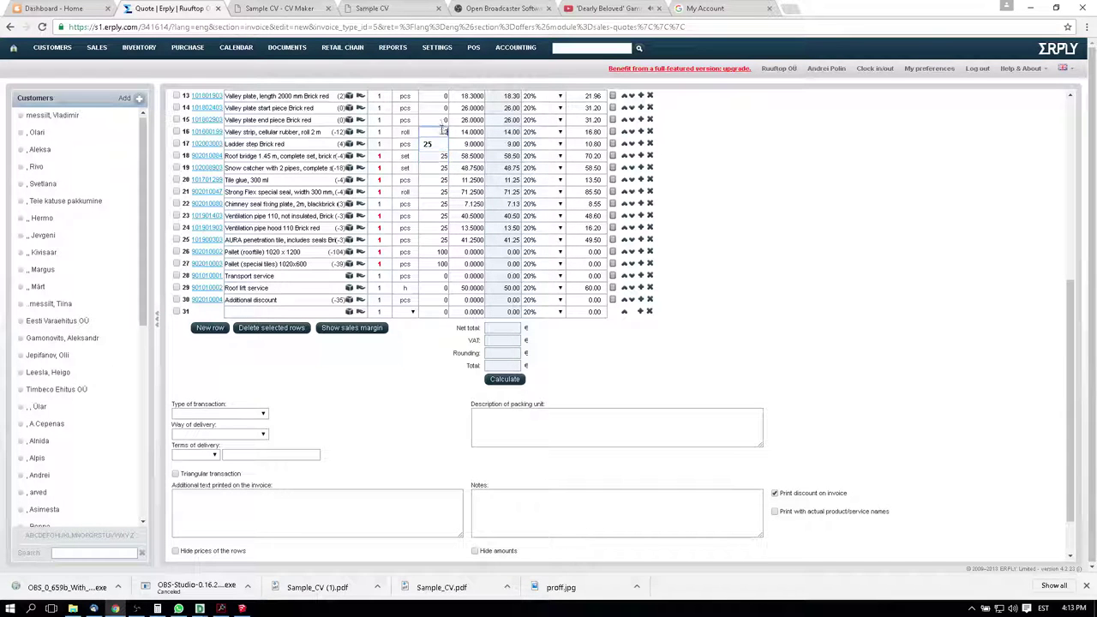
text(25)
click(444, 120)
text(25)
Set the discount to 25 on quote rows 14 up to 10, from the Valley plate start piece to the Ridge clip
scroll(552, 188, up, 3)
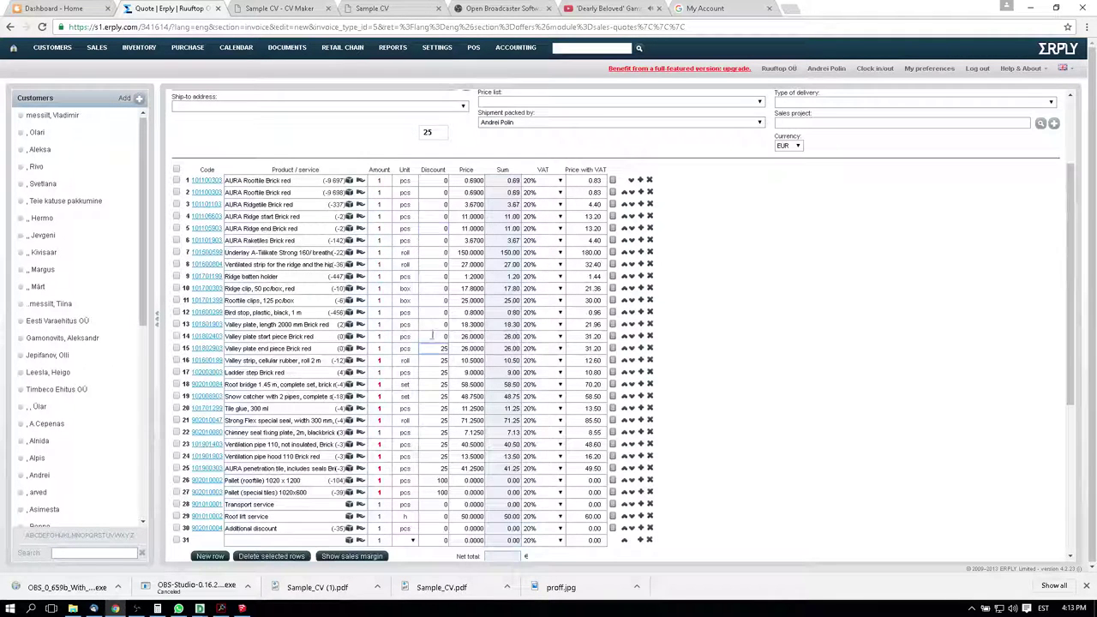
click(444, 336)
text(25)
click(444, 324)
text(25)
click(444, 312)
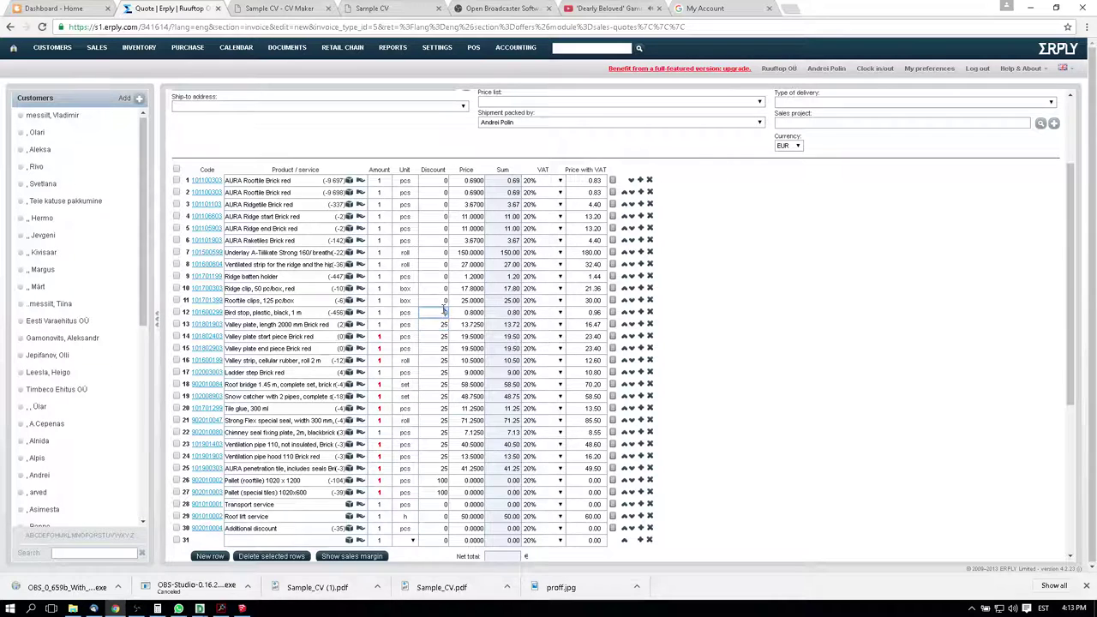
text(25)
click(444, 300)
text(25)
click(444, 288)
text(25)
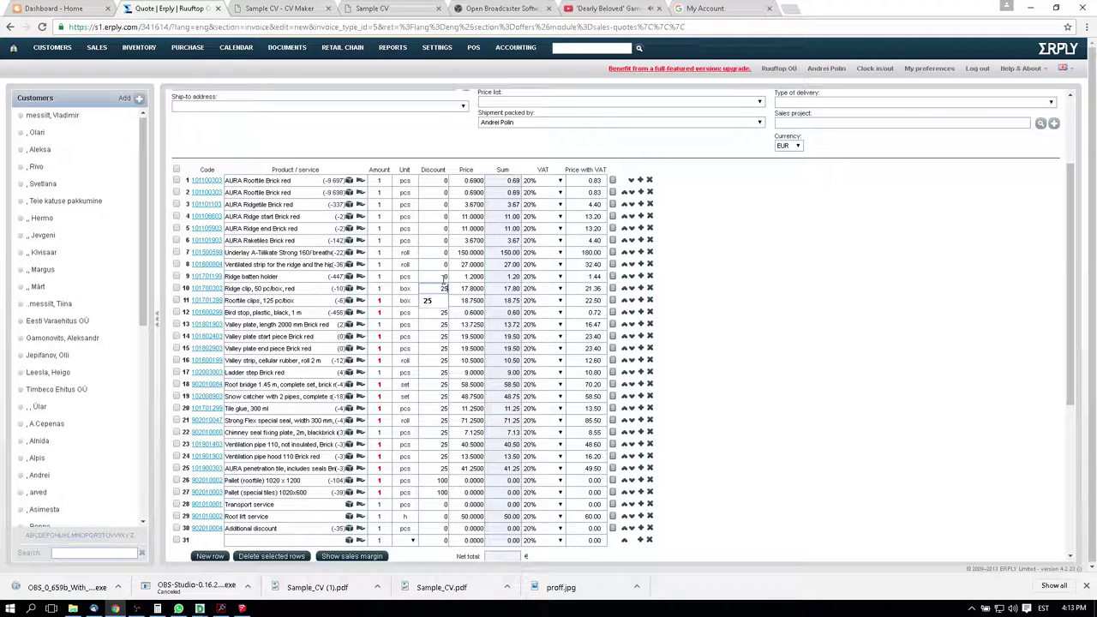
Set the discount to 25 on the Ridge batten holder, the ventilated ridge strip and the Underlay A-Tiilikate Strong rows
click(444, 276)
text(25)
click(444, 264)
text(25)
click(444, 252)
text(25)
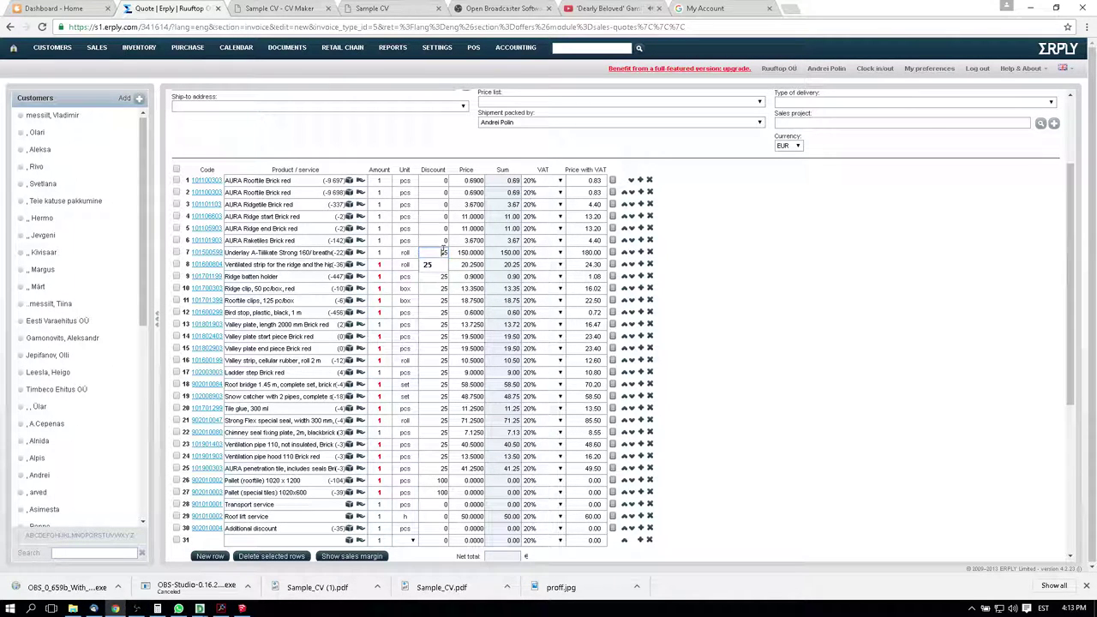
text(25)
Set the discount to 25 on the AURA Raketiles, Ridge end, Ridge start and Ridgetile rows
click(444, 240)
text(25)
click(444, 228)
text(25)
click(444, 216)
text(25)
click(441, 204)
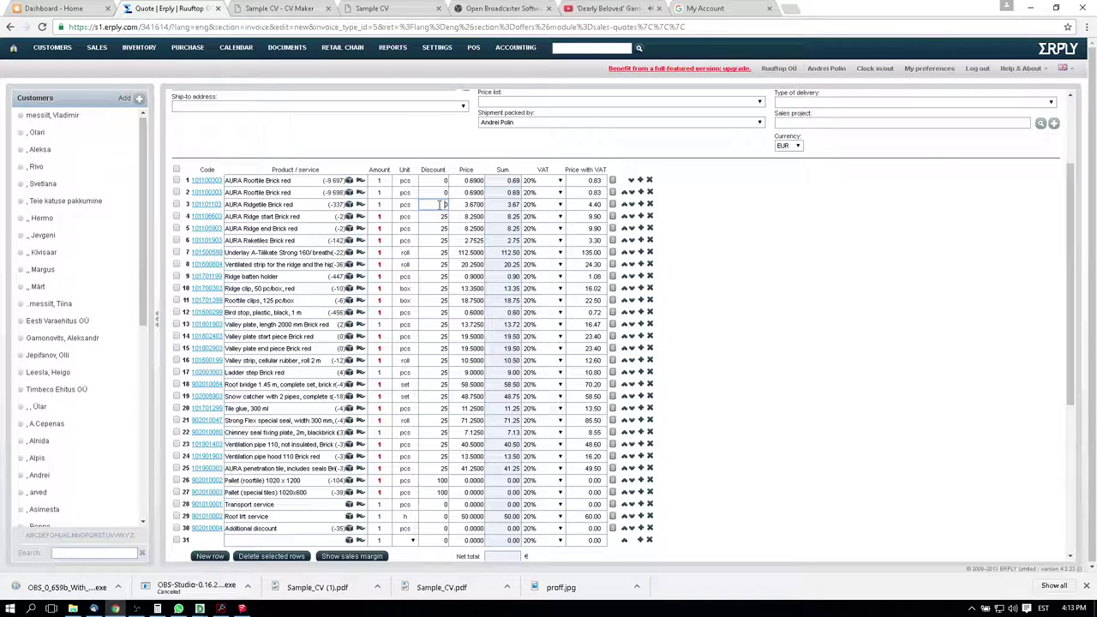
text(25)
Set the discount to 100 on the second AURA Rooftile row and 25 on the first one
click(444, 192)
text(100)
click(444, 180)
text(25)
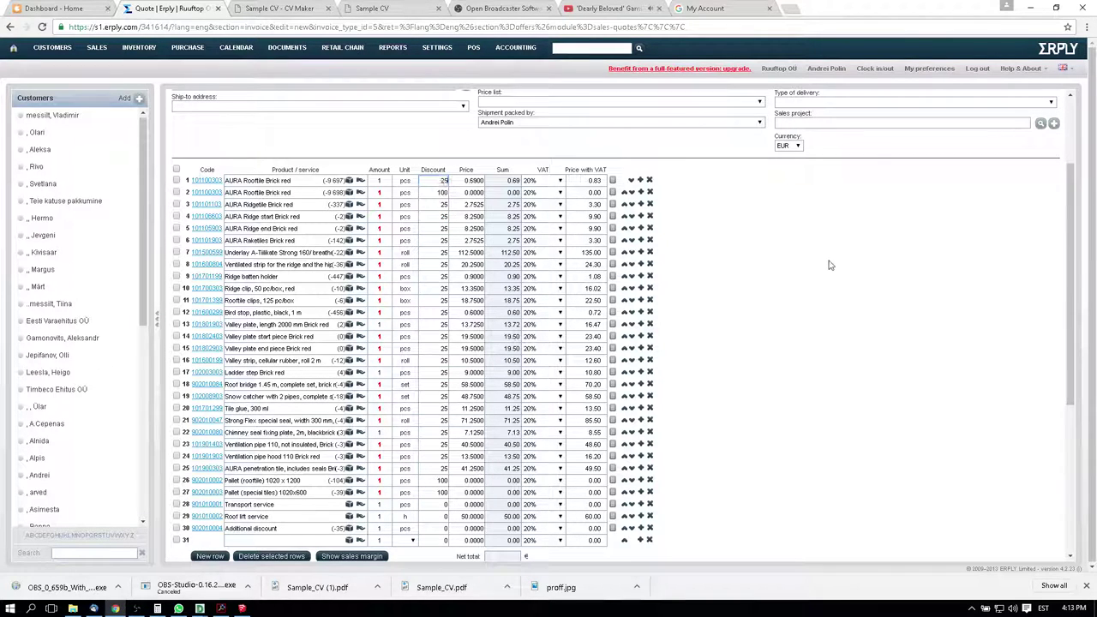
click(830, 265)
Copy the roof's total area from SketchUp and enter "S - 195.14 m²" as the quote's additional text printed on the invoice
click(241, 609)
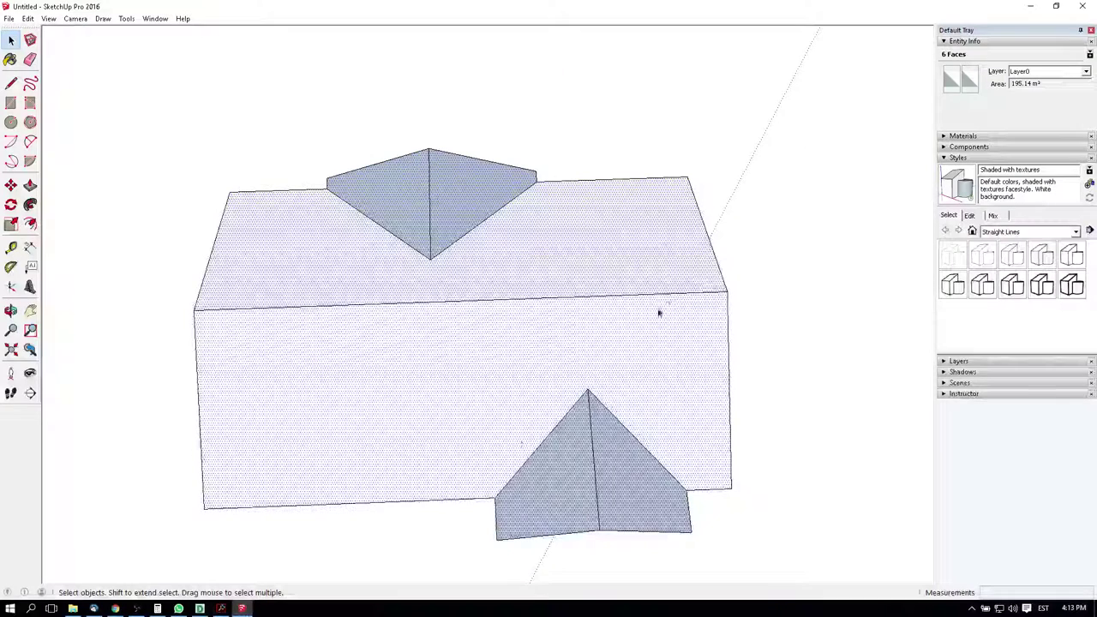
drag(1064, 83, 1005, 81)
click(115, 608)
scroll(274, 416, down, 3)
click(243, 531)
text(S)
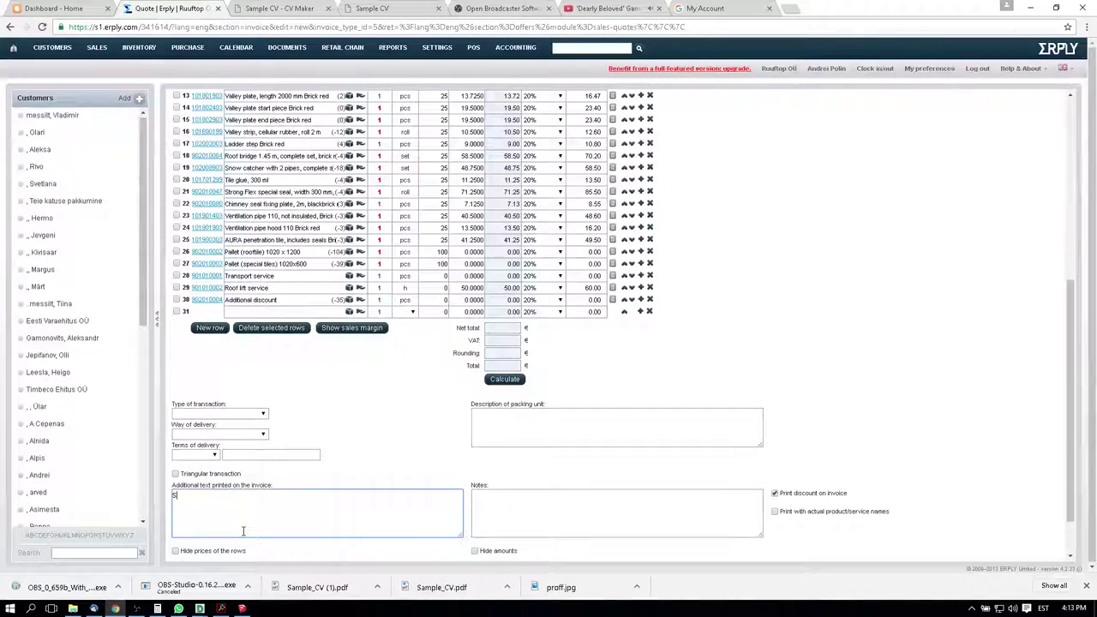
text(.14 m²)
Calculate the rooftile quantity in Calculator as 196 × 9.5 × 1.02, and divide the result by 40
scroll(243, 514, up, 5)
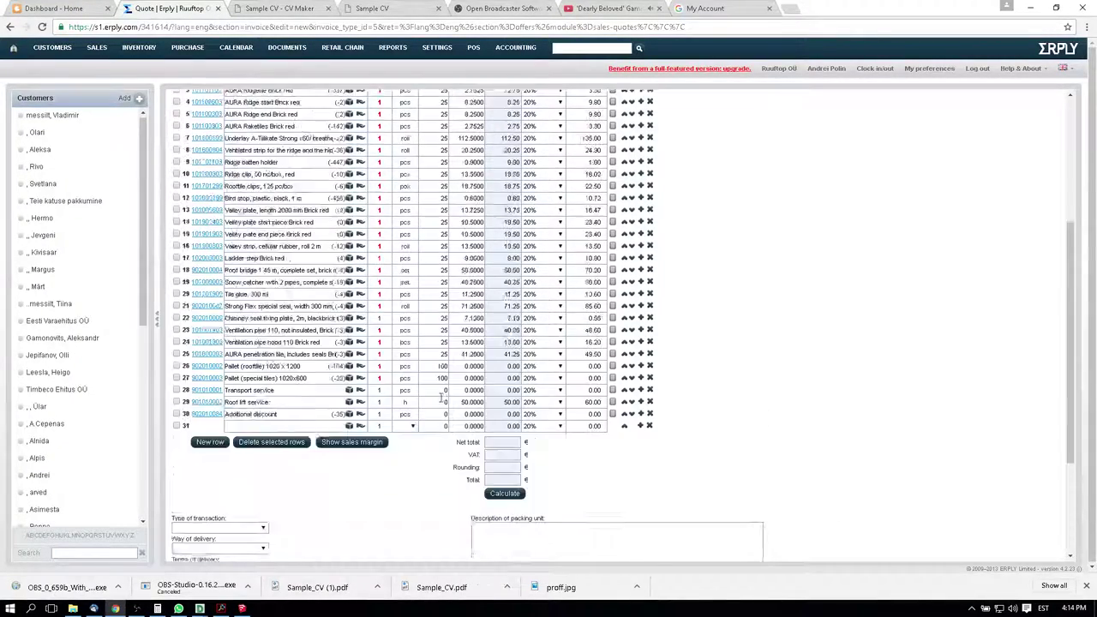
scroll(111, 522, down, 3)
scroll(283, 425, down, 4)
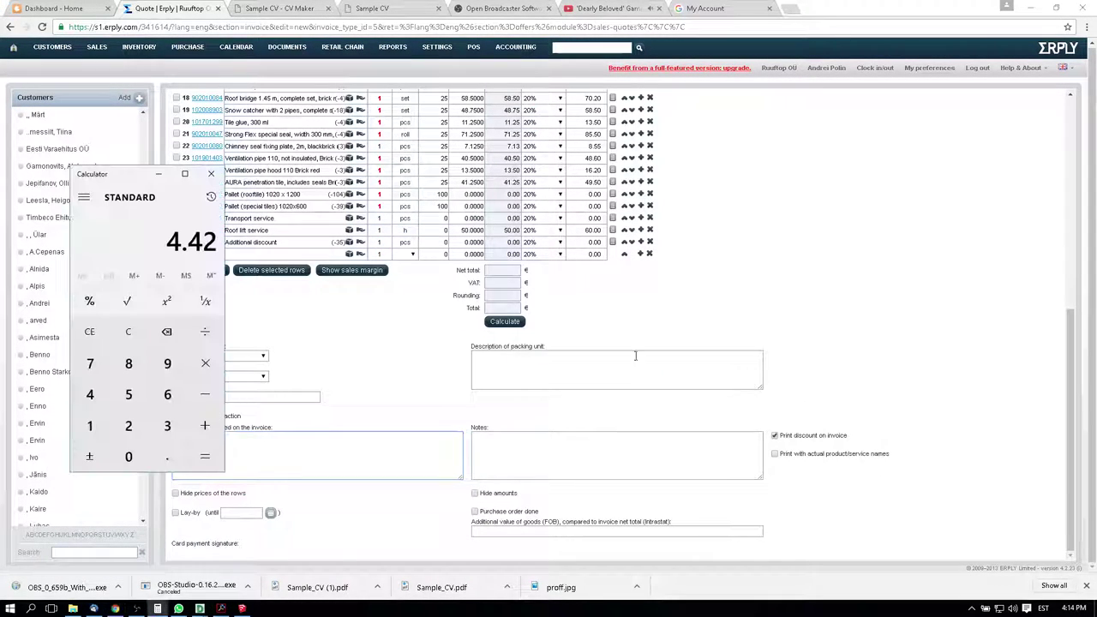
click(156, 608)
drag(133, 178, 720, 184)
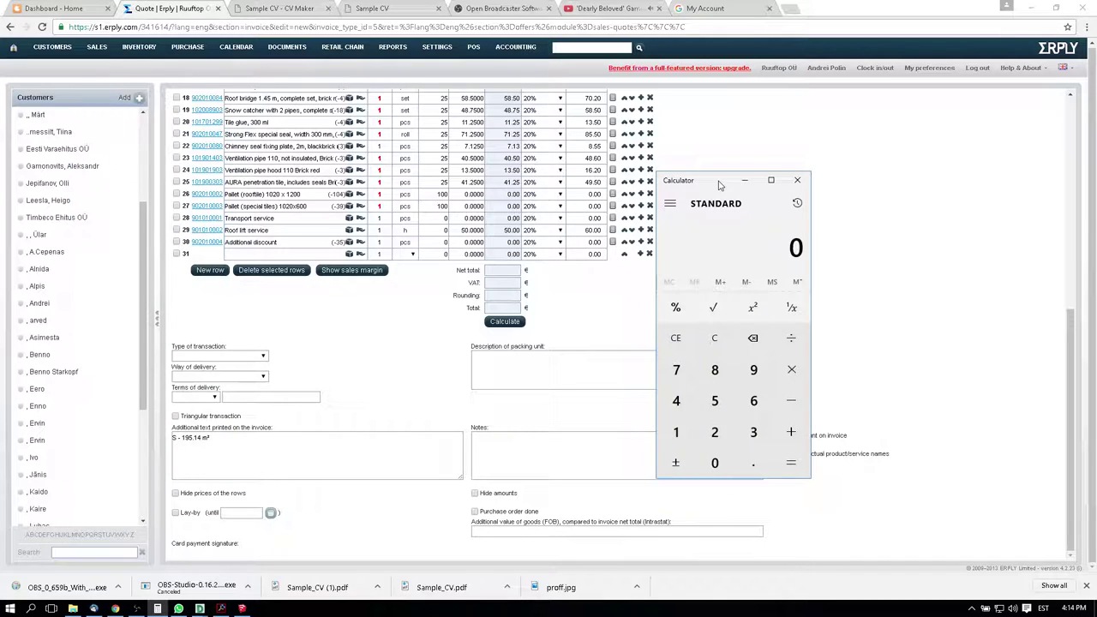
text(196*9)
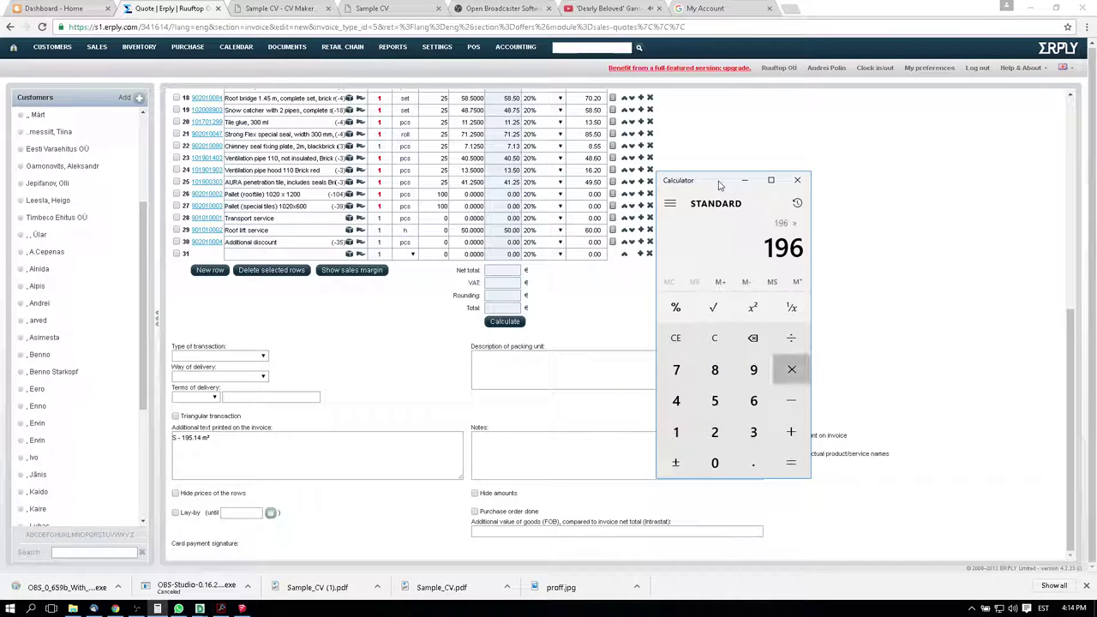
text(.5)
key(Return)
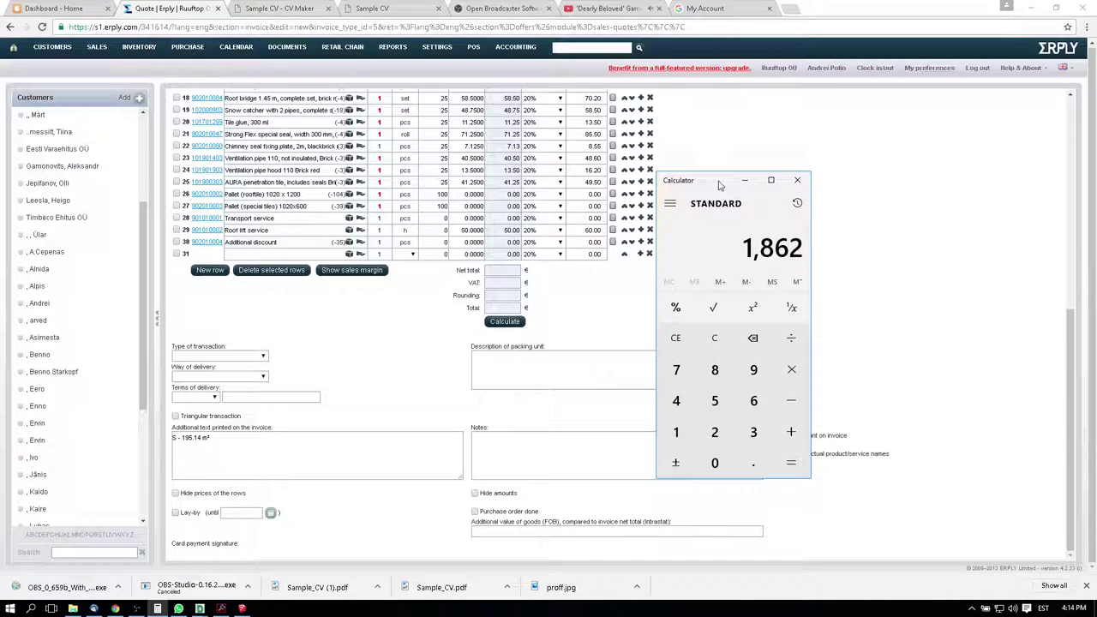
text(*1.02)
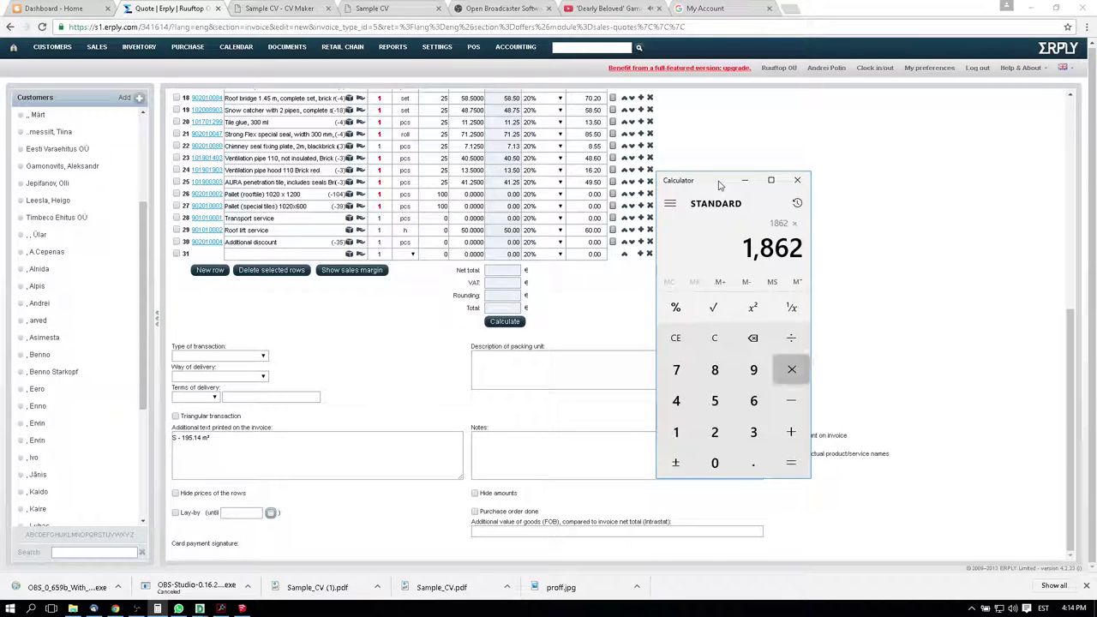
key(Return)
text(/40)
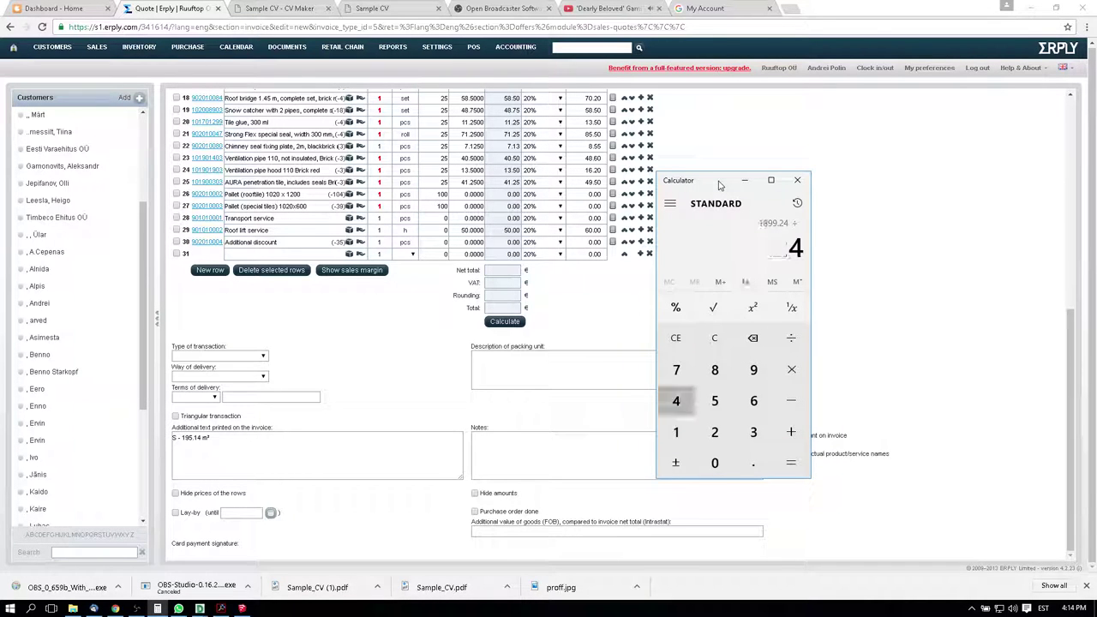
key(Return)
Calculate 48 × 40 to get the rounded-up rooftile quantity
text(48)
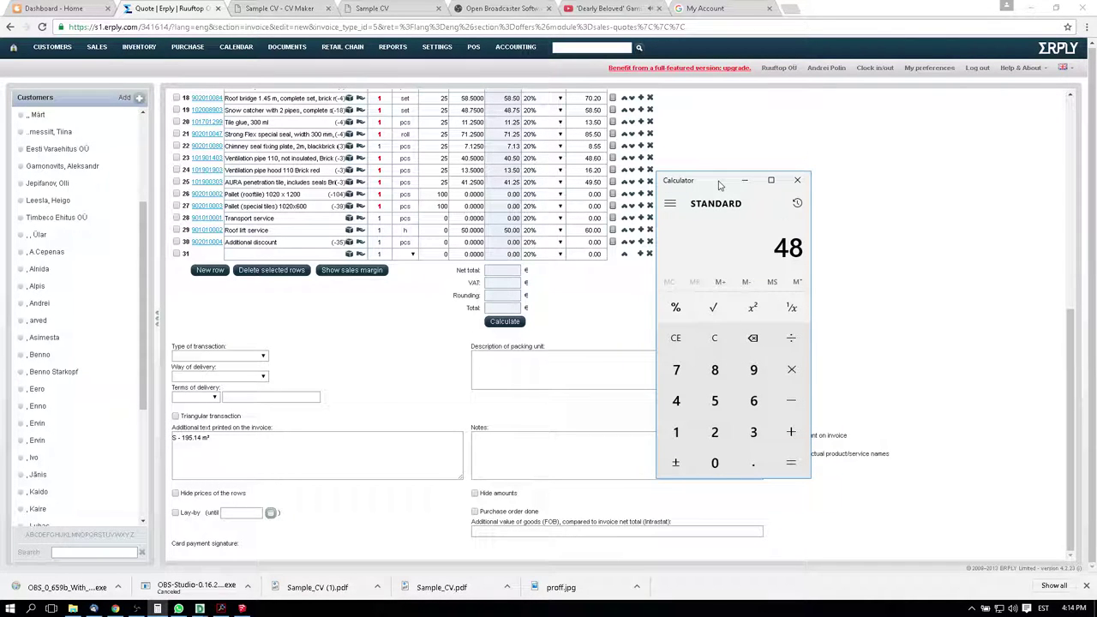
text(*40)
key(Return)
Set the amount to 1900 on the first AURA Rooftile row of the quote and 20 on the second
scroll(425, 259, up, 4)
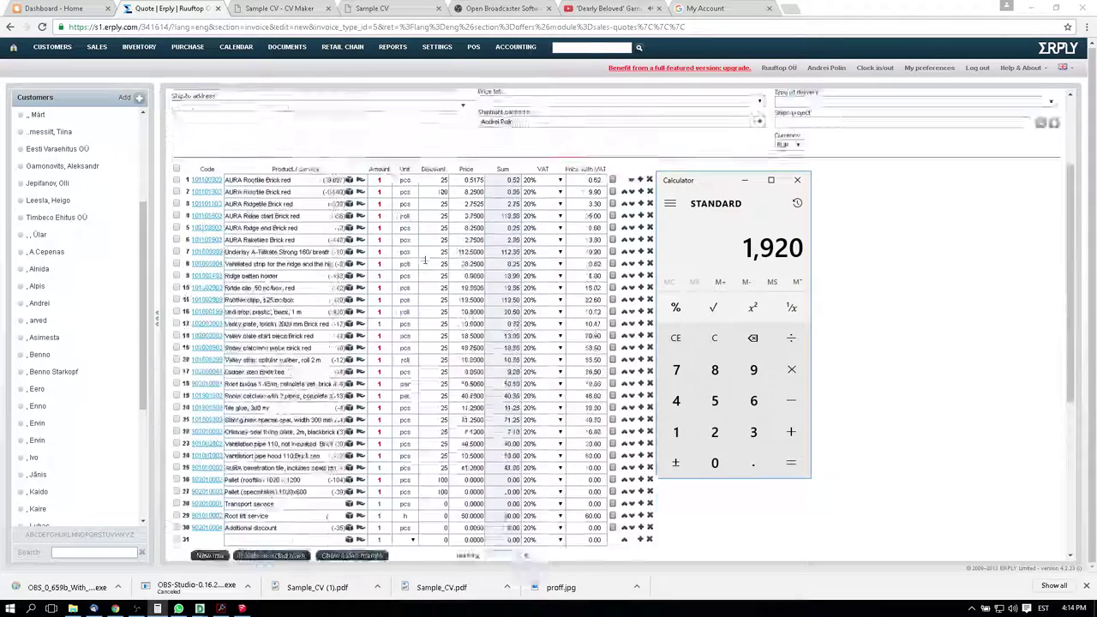
click(384, 294)
double_click(383, 294)
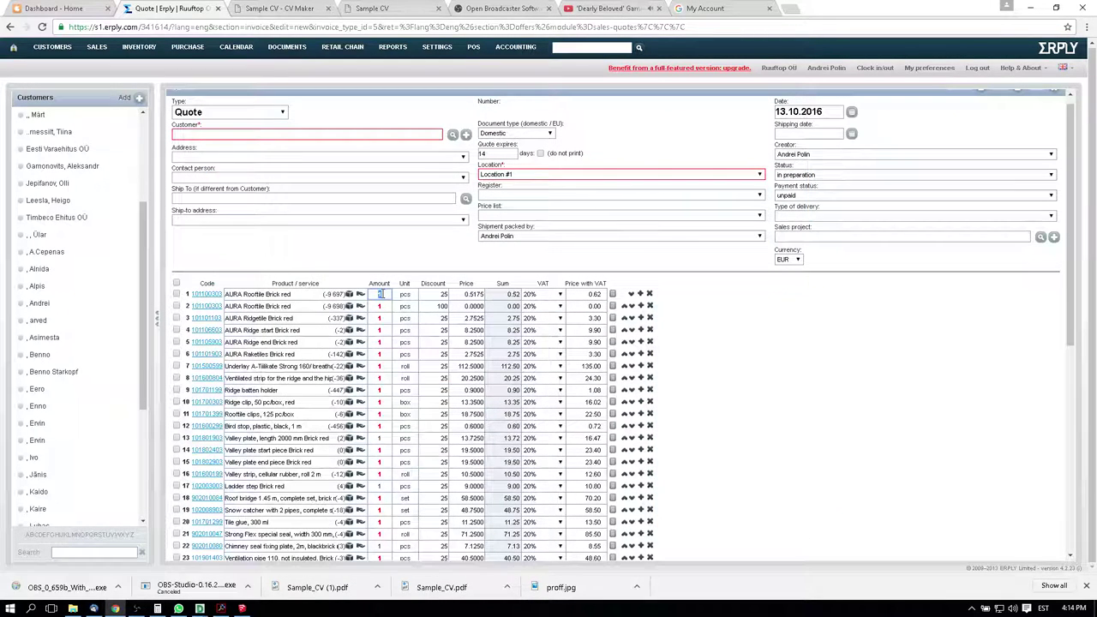
text(1900)
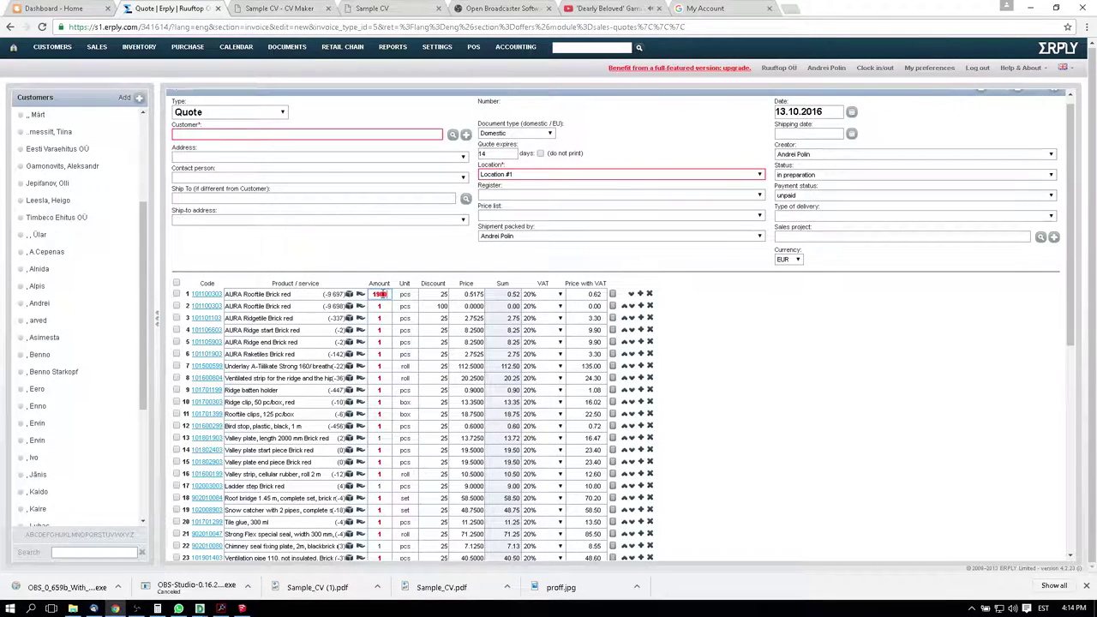
double_click(383, 307)
text(20)
click(854, 494)
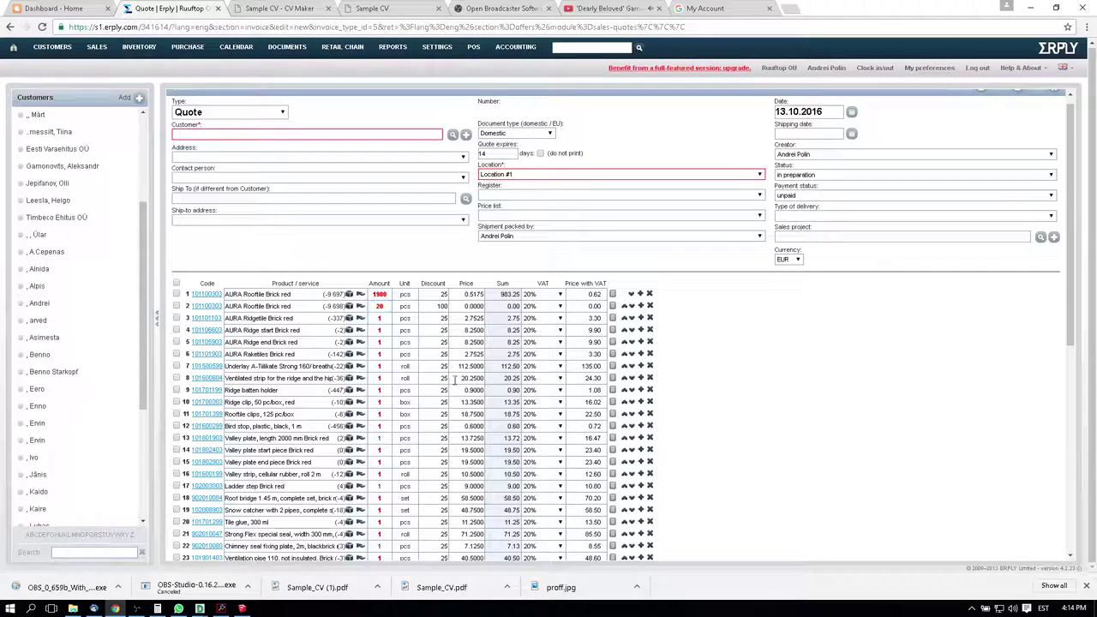
Switch to SketchUp and select the main ridge and both cross-gable ridges to read their combined length
click(242, 609)
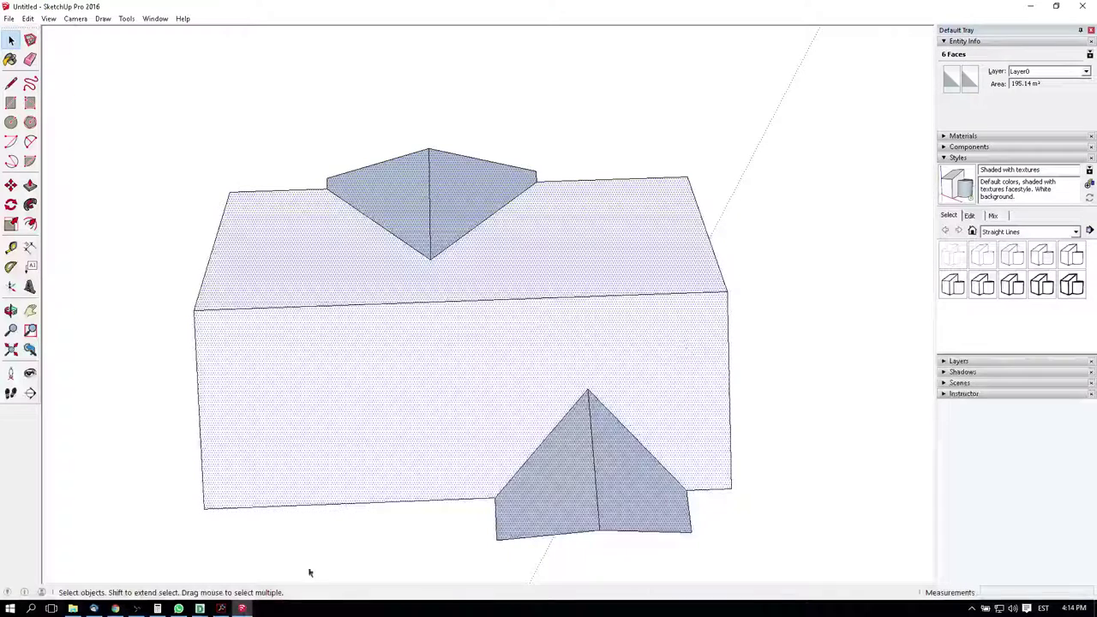
click(440, 283)
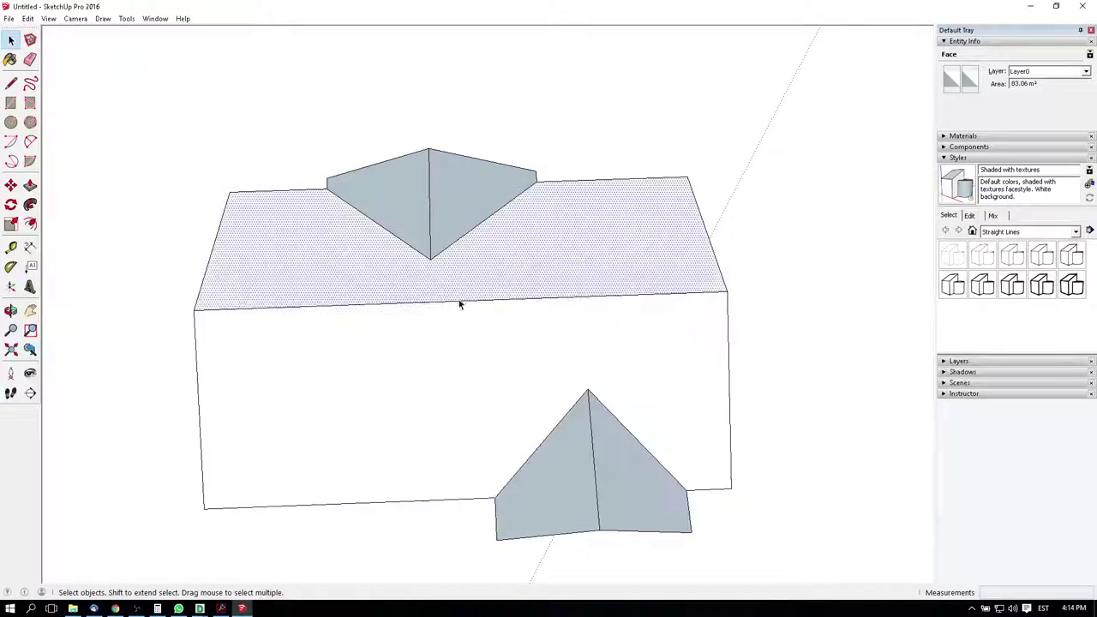
click(446, 305)
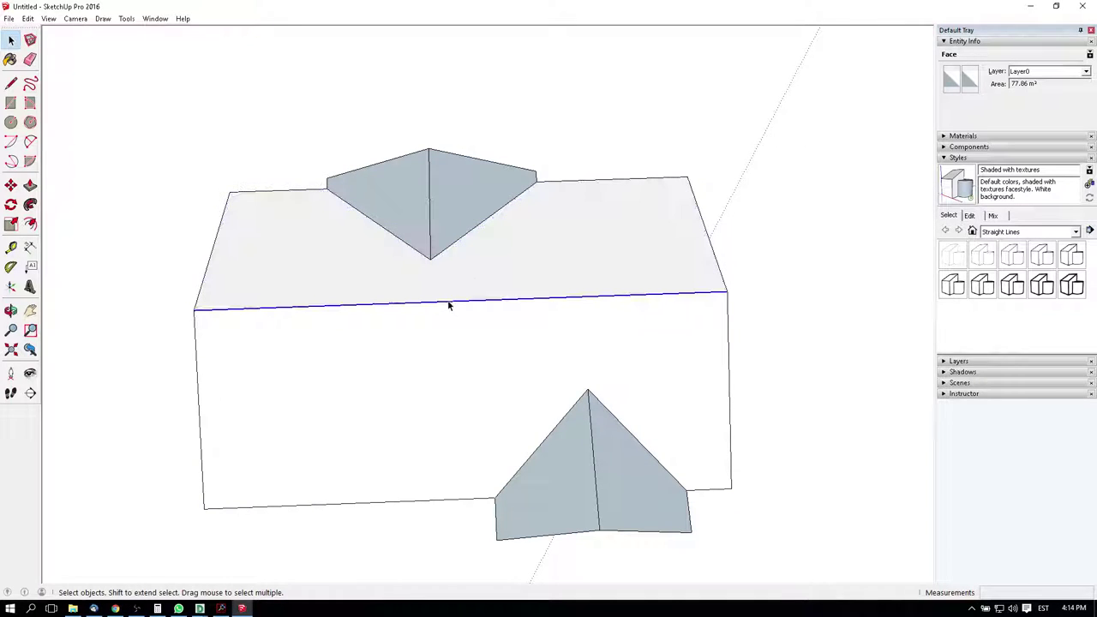
shift+click(424, 231)
shift+click(419, 234)
shift+click(431, 220)
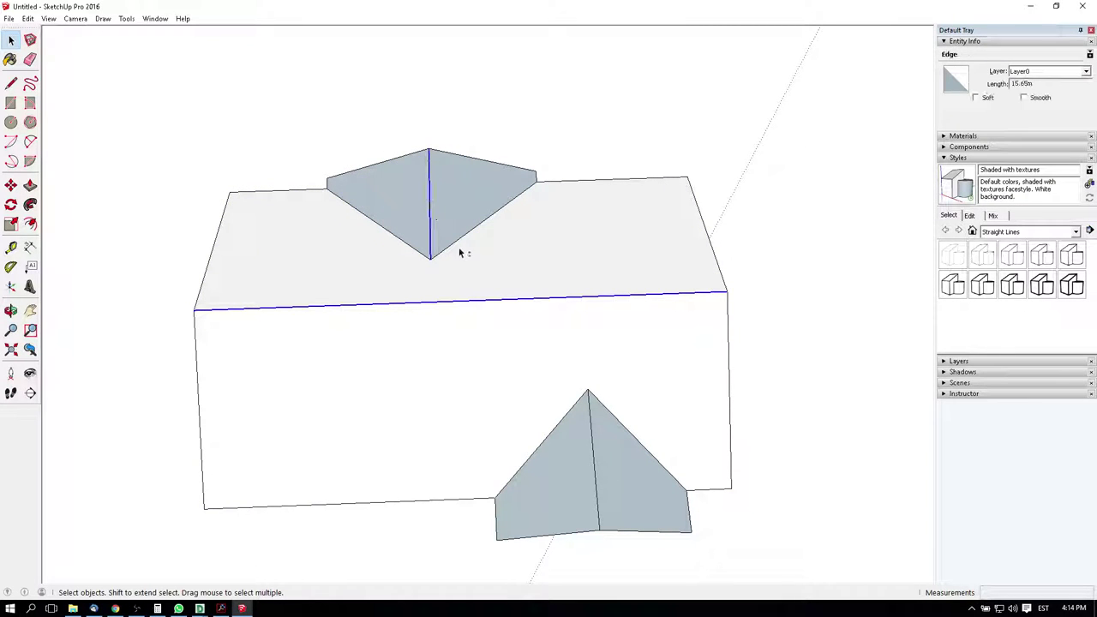
shift+click(596, 464)
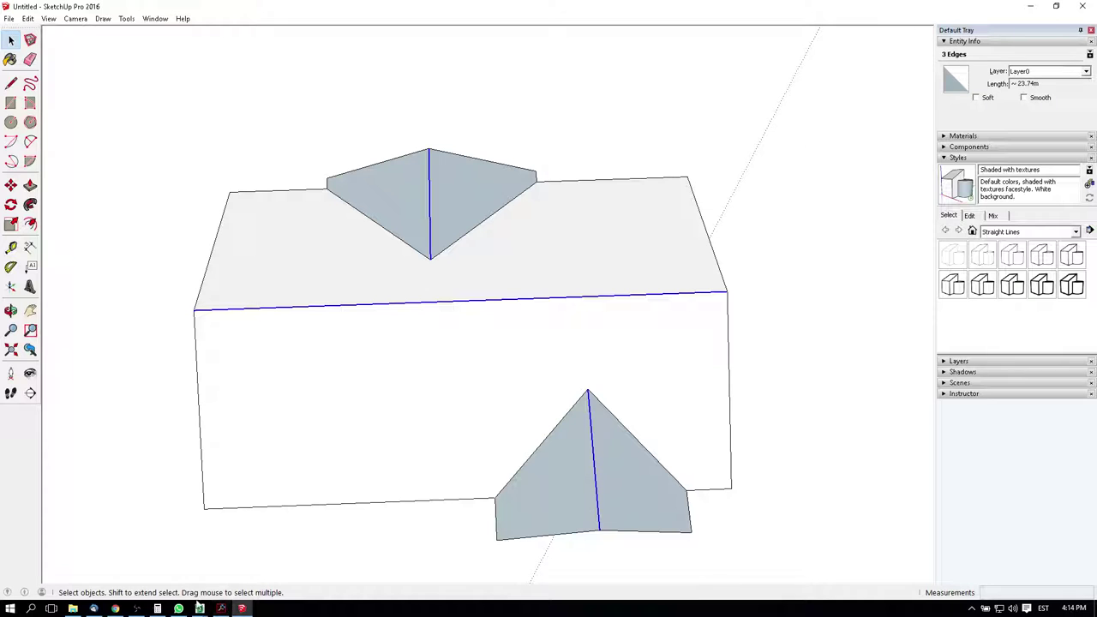
Calculate 23.74 × 3 in Calculator and set the AURA Ridgetile amount in the quote to 73
click(160, 607)
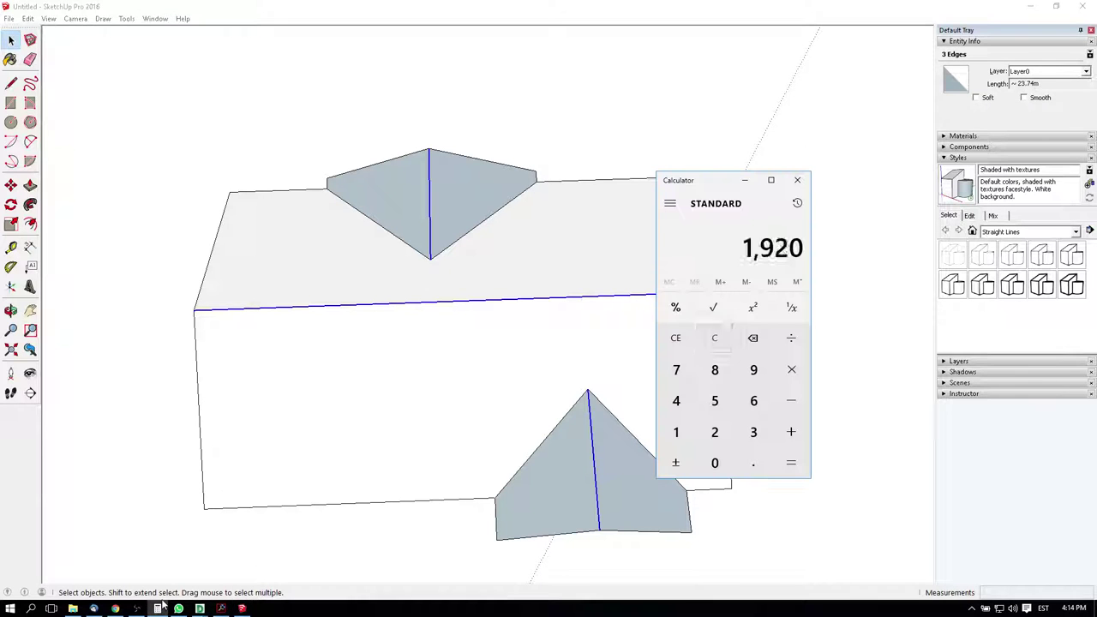
text(23.74*3)
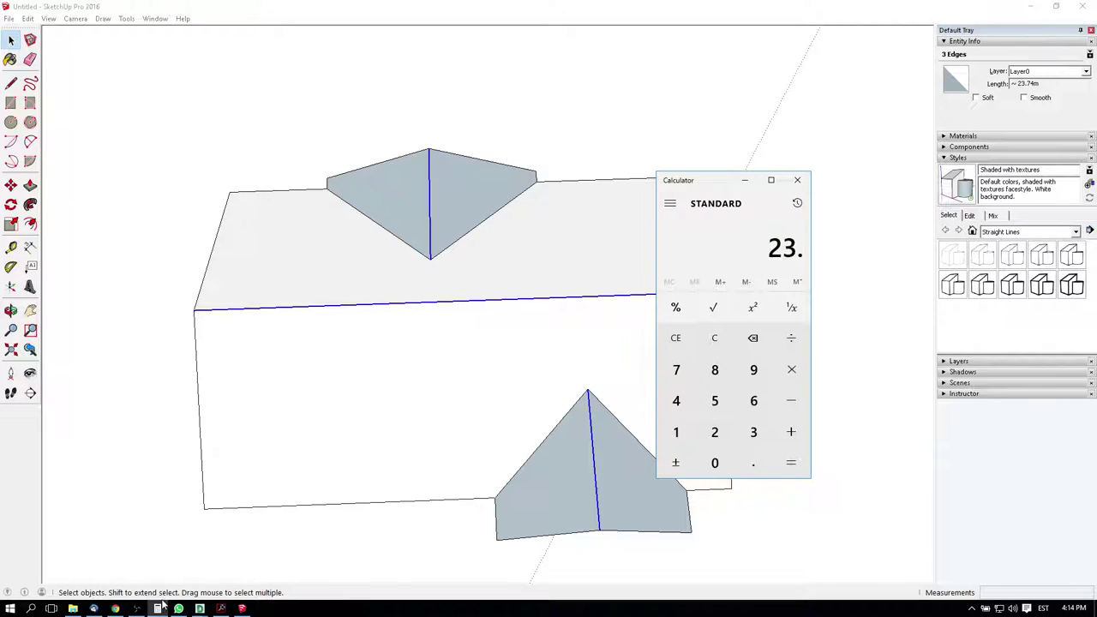
key(Return)
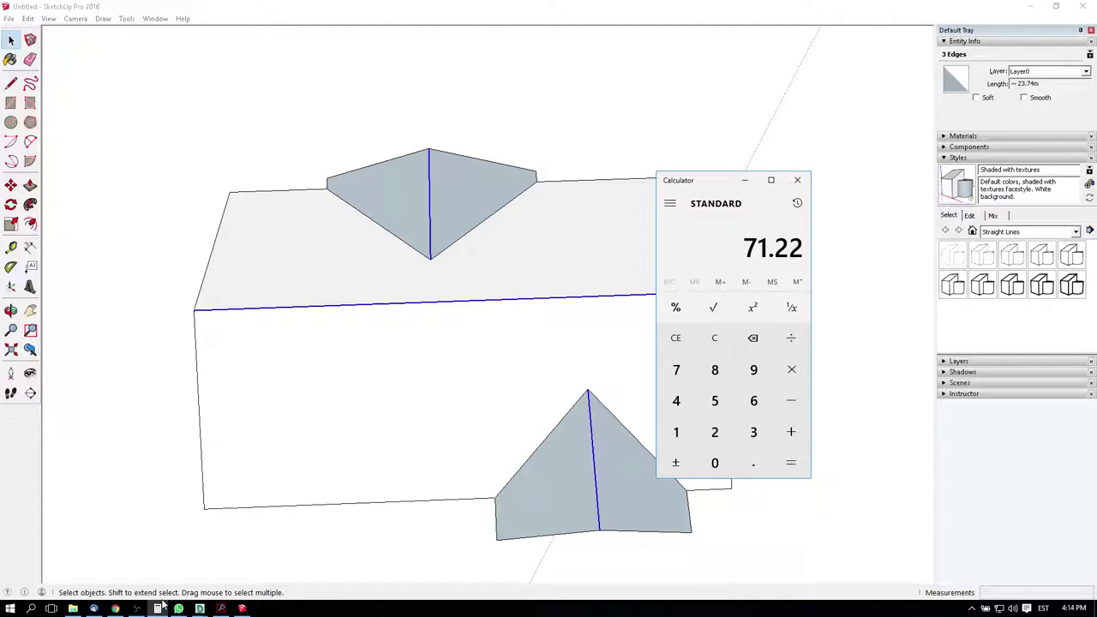
click(115, 607)
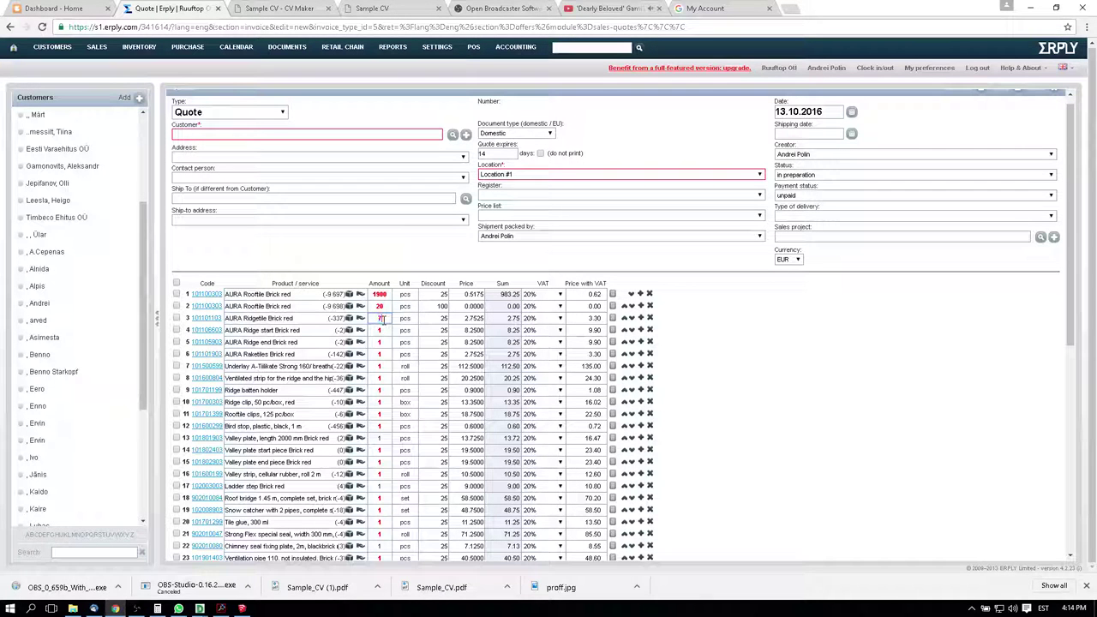
text(71)
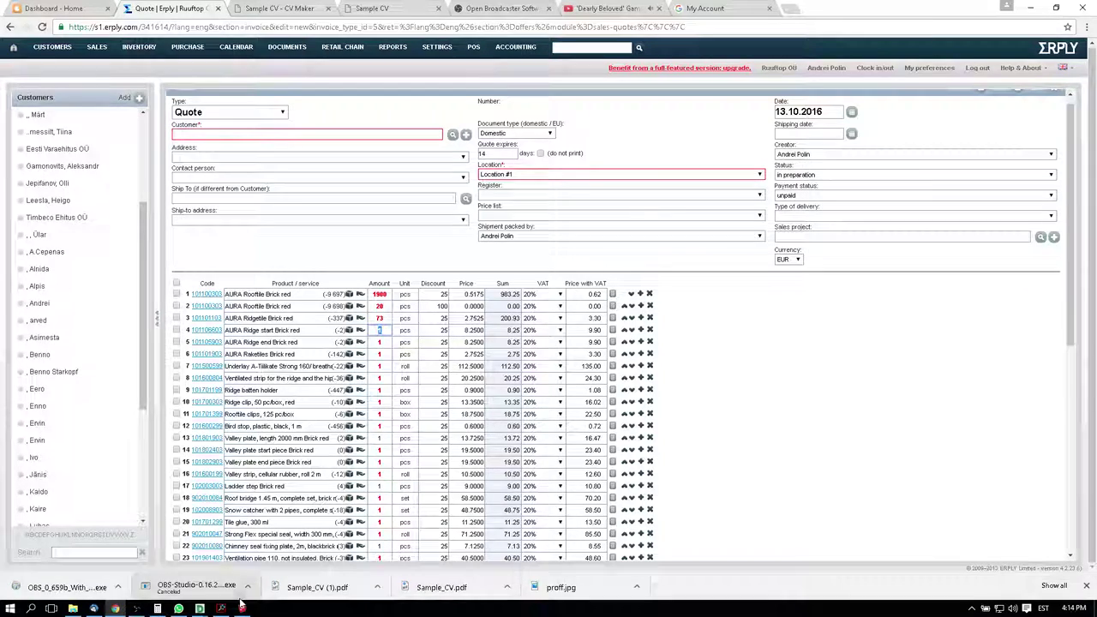
Check the ridges in the SketchUp model and set the AURA Ridge start amount in the quote to 3
click(242, 608)
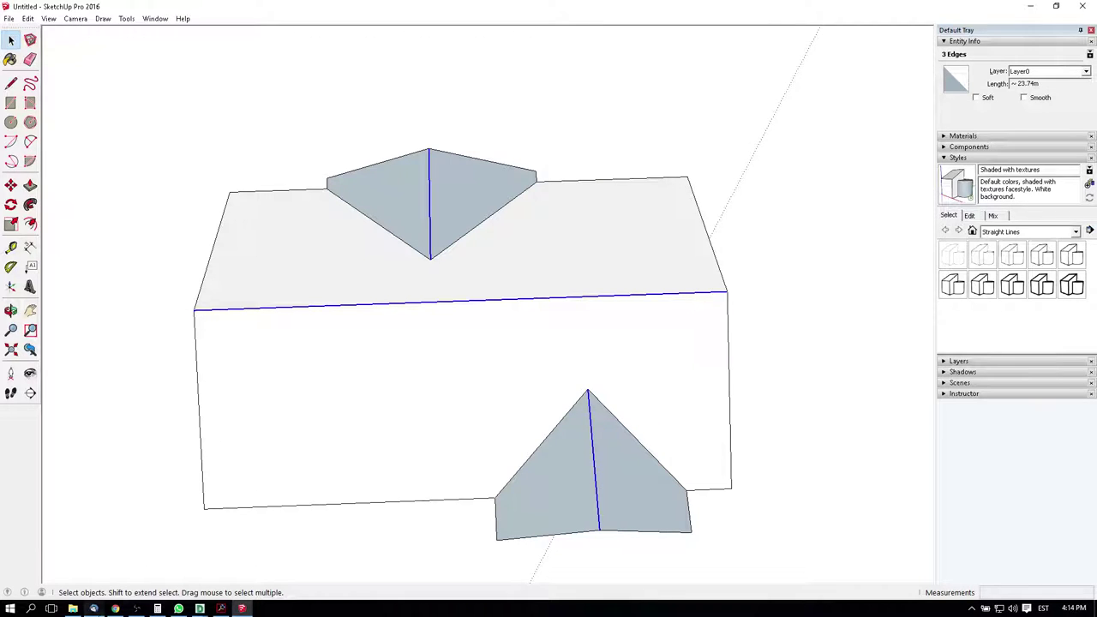
click(94, 608)
click(114, 608)
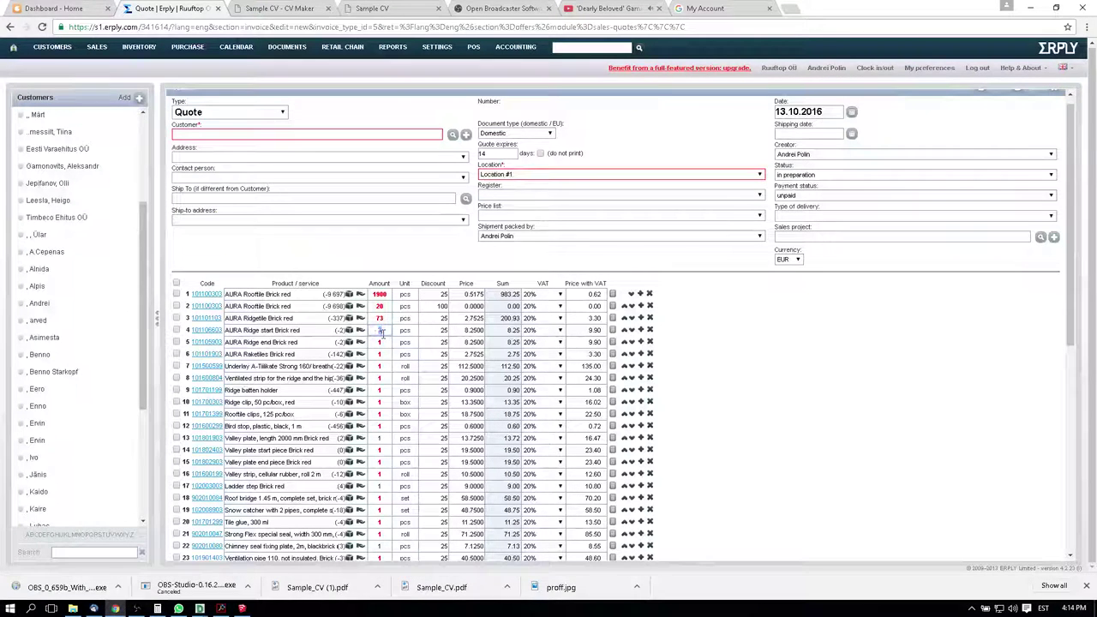
text(3)
click(381, 354)
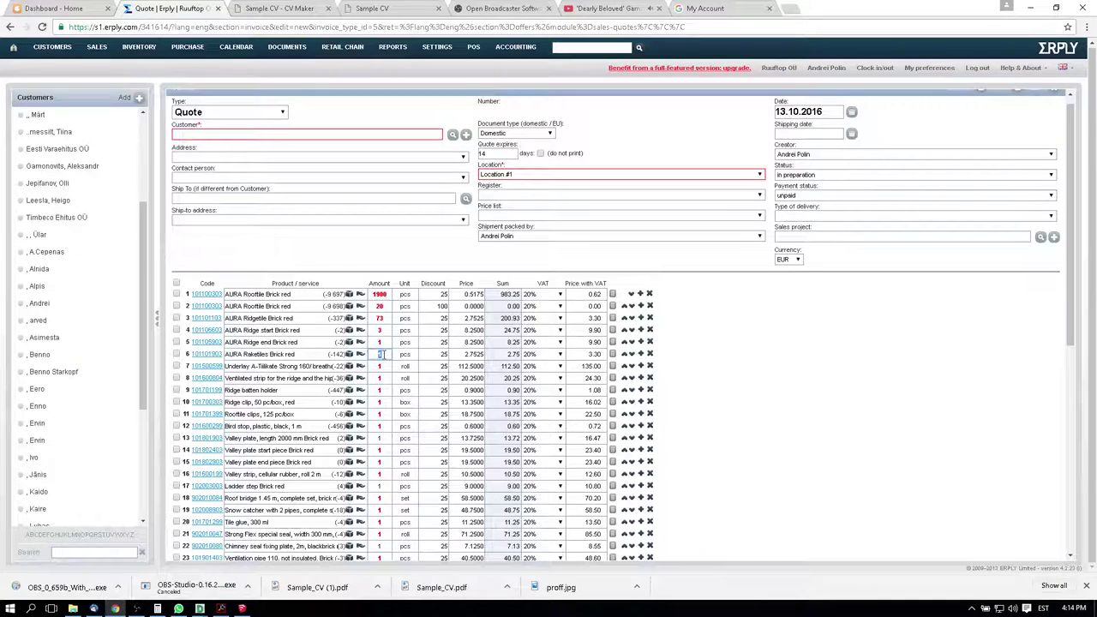
Select a sloping gable-end edge of the main roof in SketchUp and calculate 5.88 × 3 and 18 × 4 in Calculator
click(242, 607)
click(729, 340)
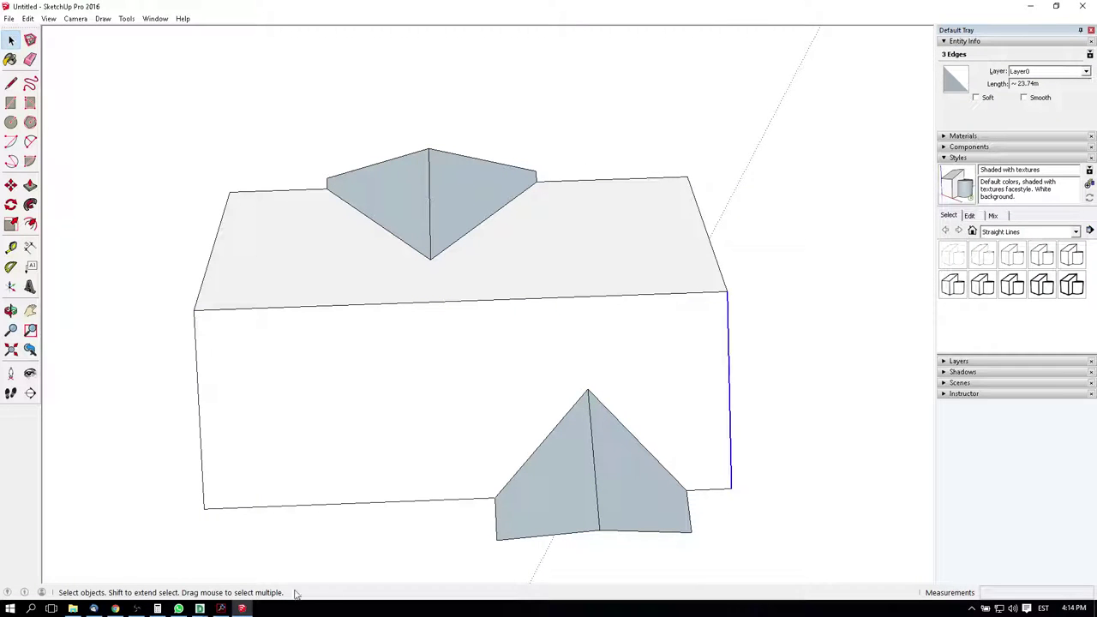
click(158, 608)
key(Escape)
text(5.)
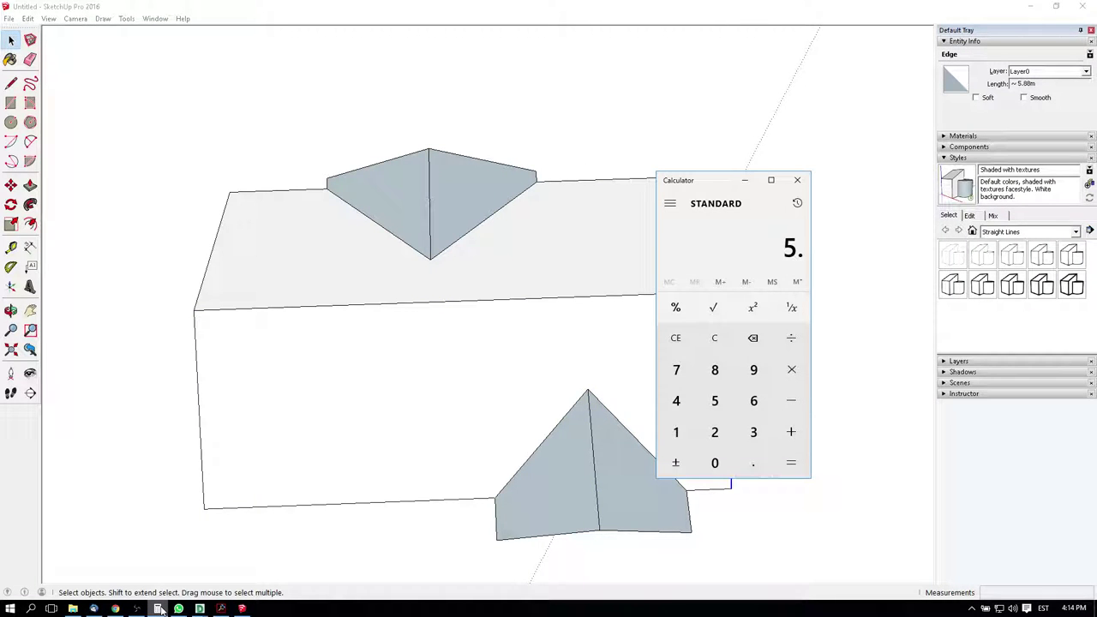
text(883)
key(Return)
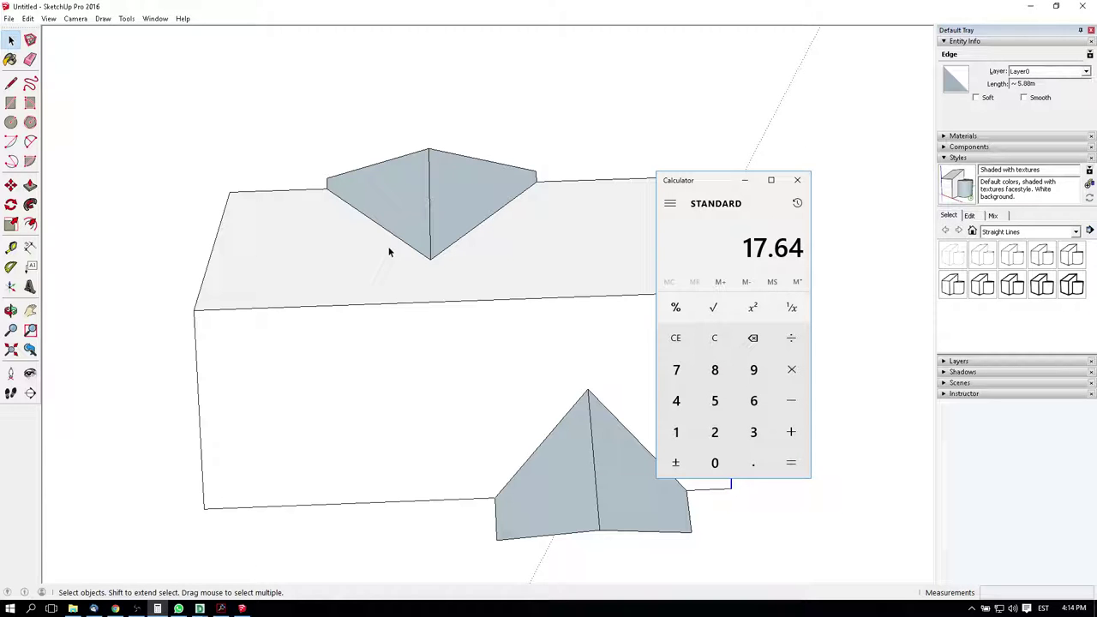
text(18*4)
key(Return)
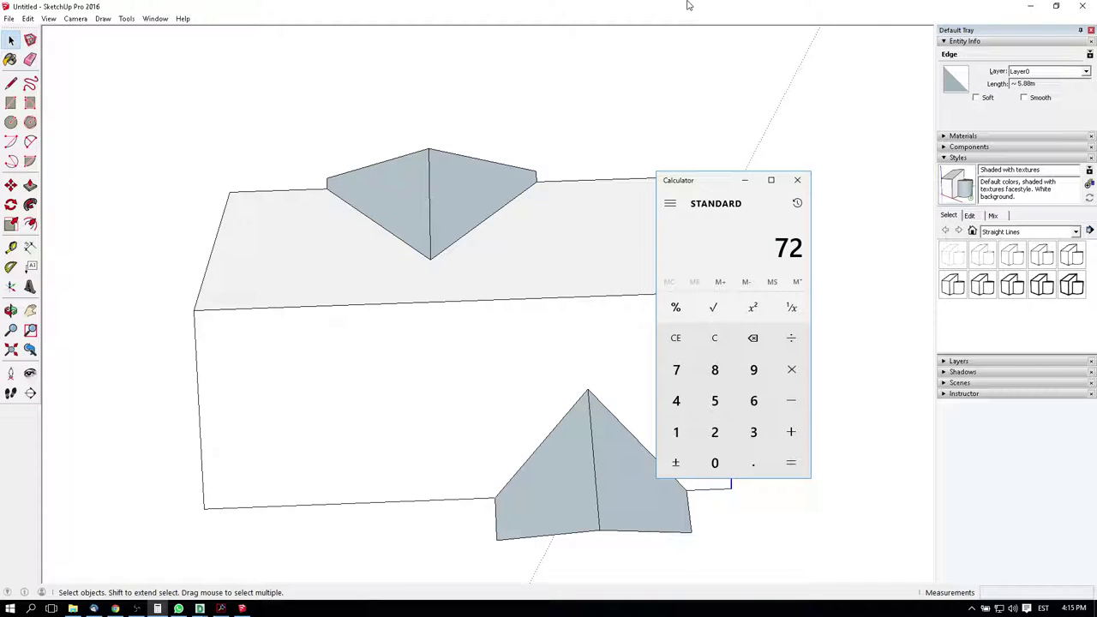
Select the sloping gable-end edges of the cross gables in SketchUp to read their length and bring up Calculator
click(580, 5)
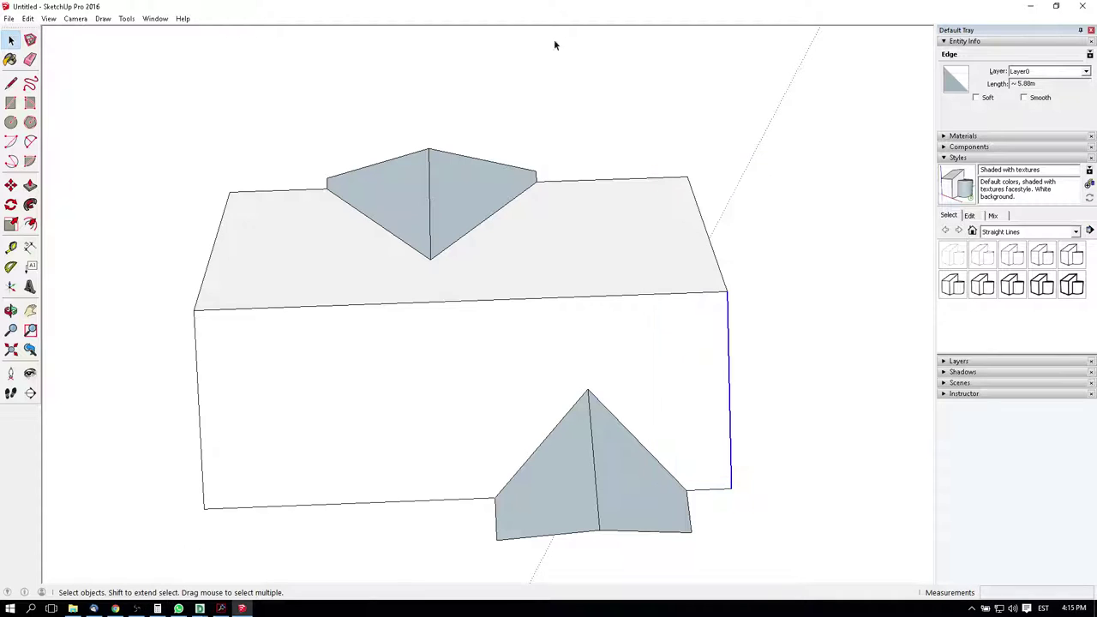
click(450, 154)
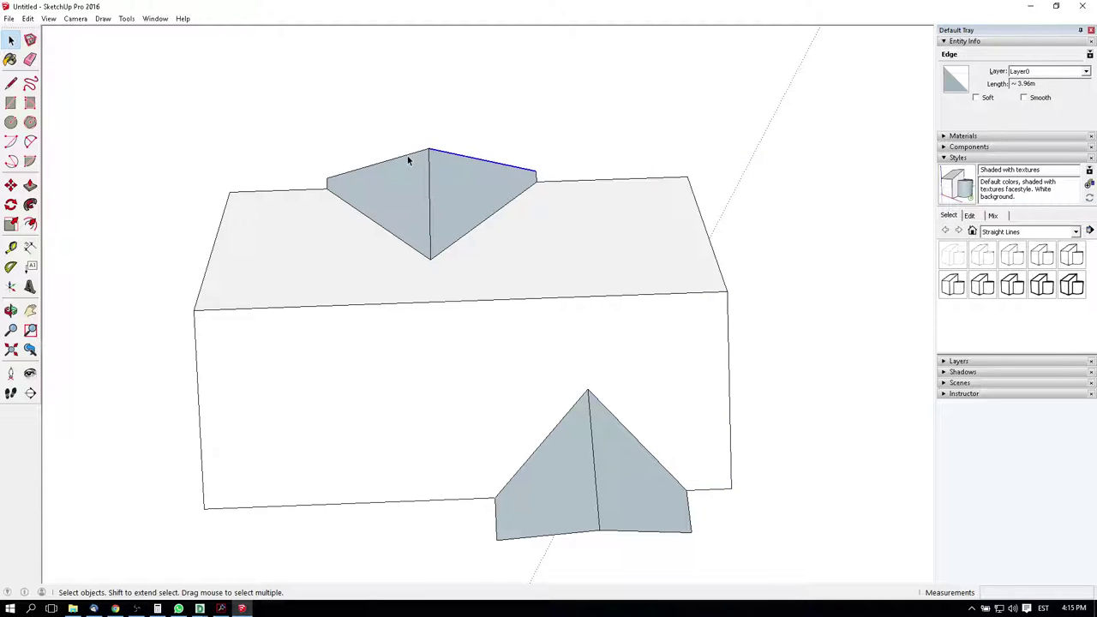
click(643, 532)
click(448, 152)
click(157, 609)
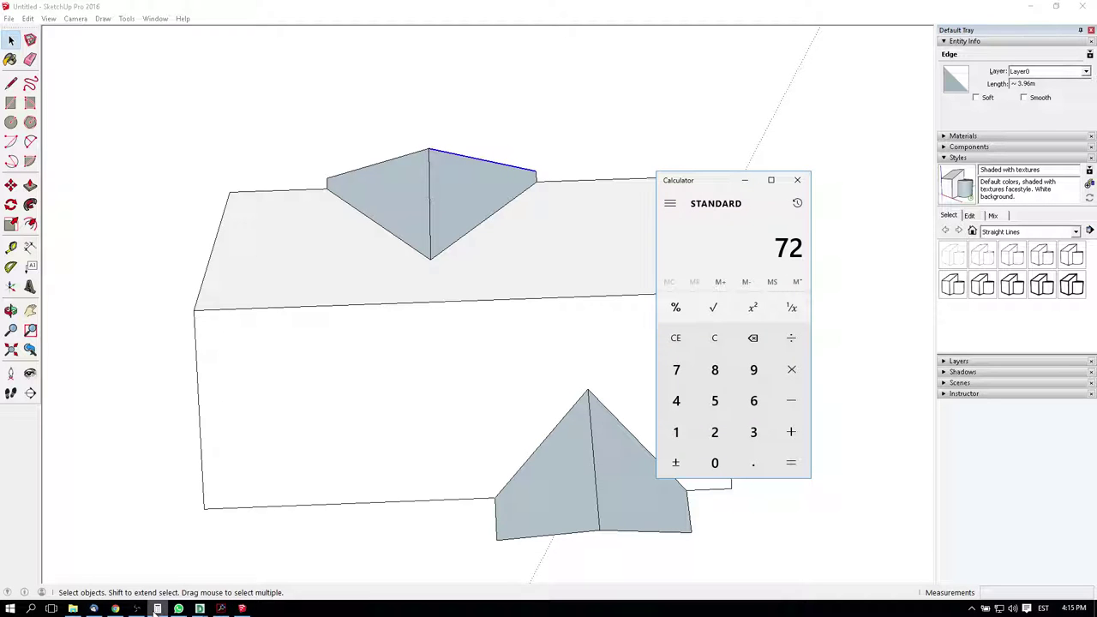
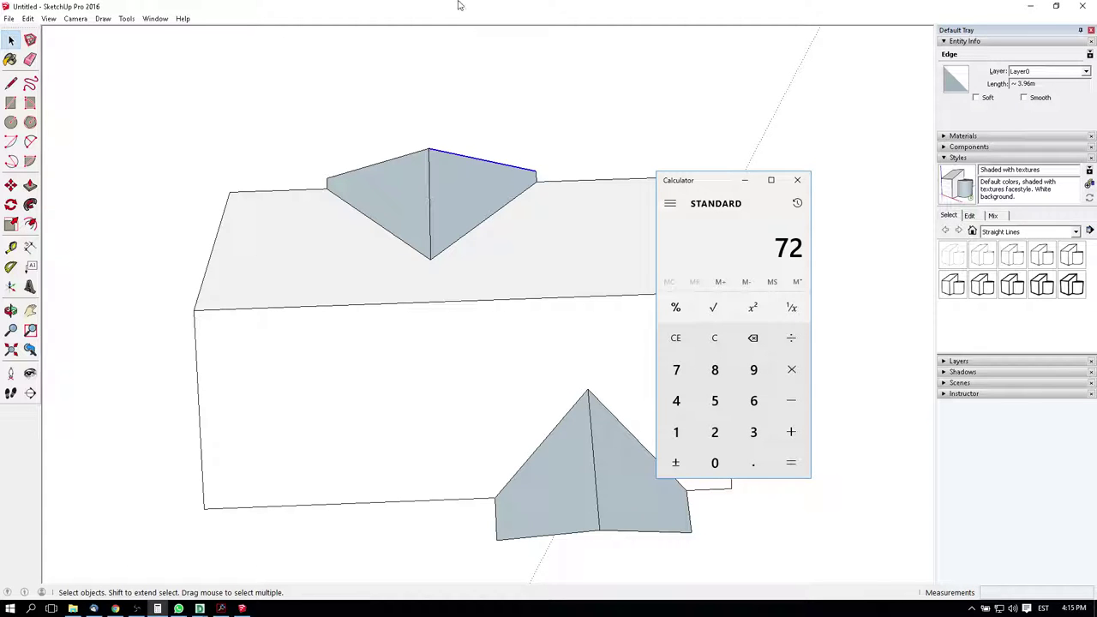
Calculate 3.96 × 3 and 12 × 2 in Calculator for the first cross gable's sloping edges
click(725, 343)
text(3.96*)
text(3)
key(Return)
click(725, 343)
text(1)
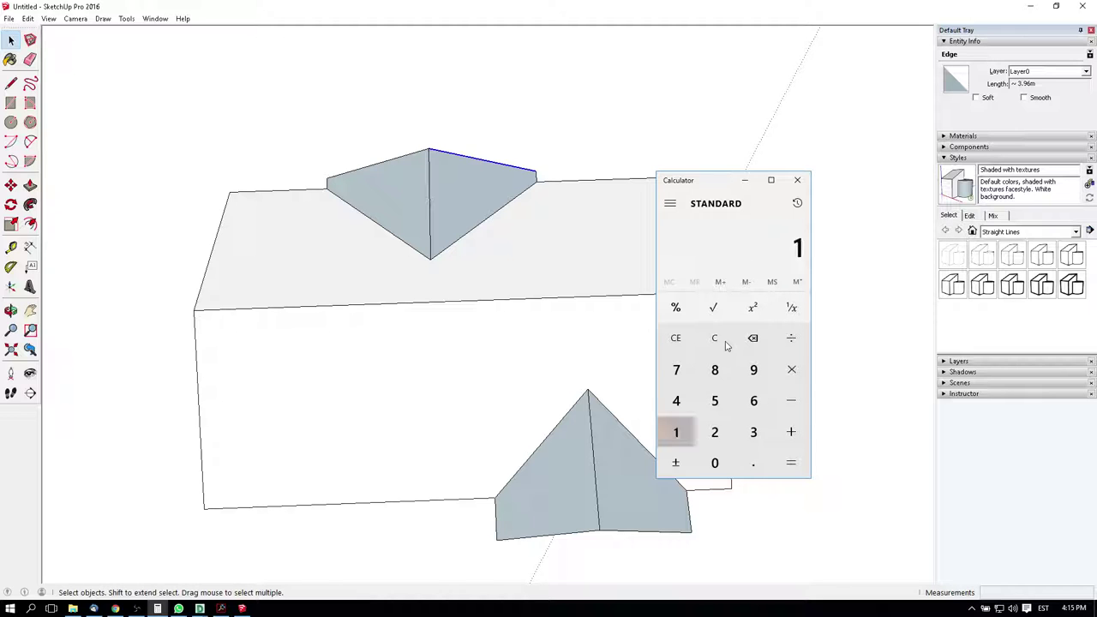
text(2*2)
key(Return)
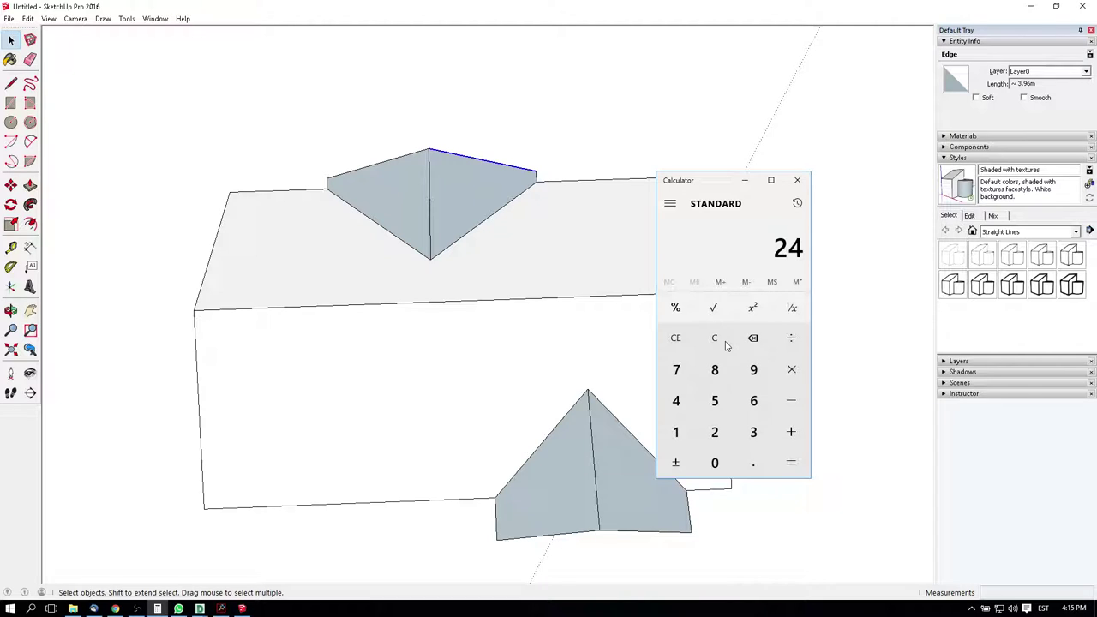
Select a sloping gable-end edge of the smaller cross gable in SketchUp and calculate 3.15 × 3 and 10 × 2 in Calculator
click(644, 345)
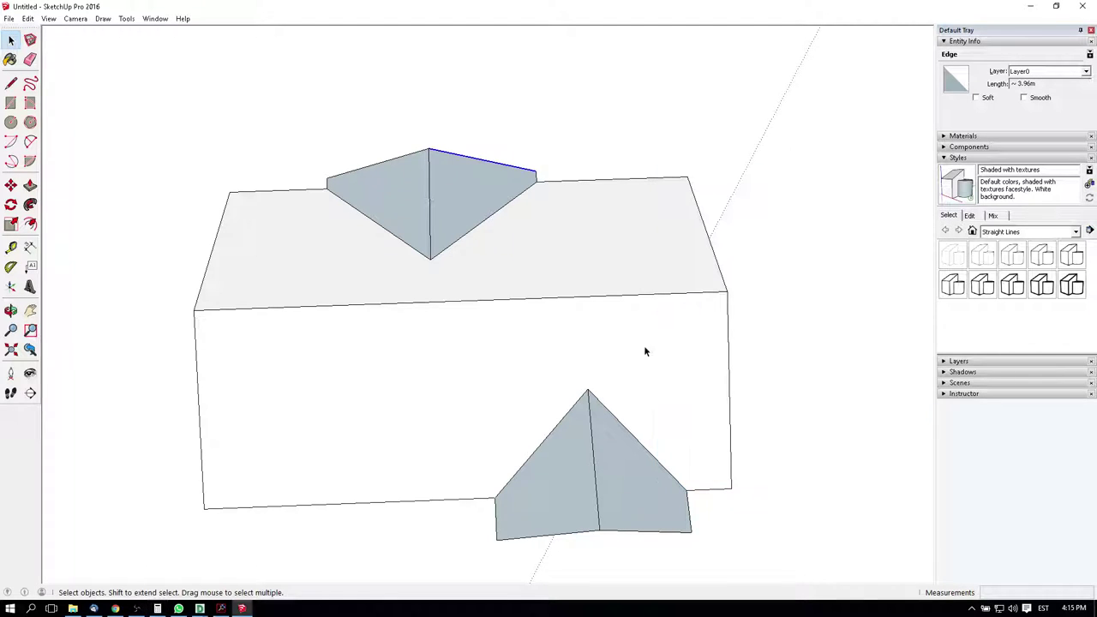
click(619, 528)
click(616, 532)
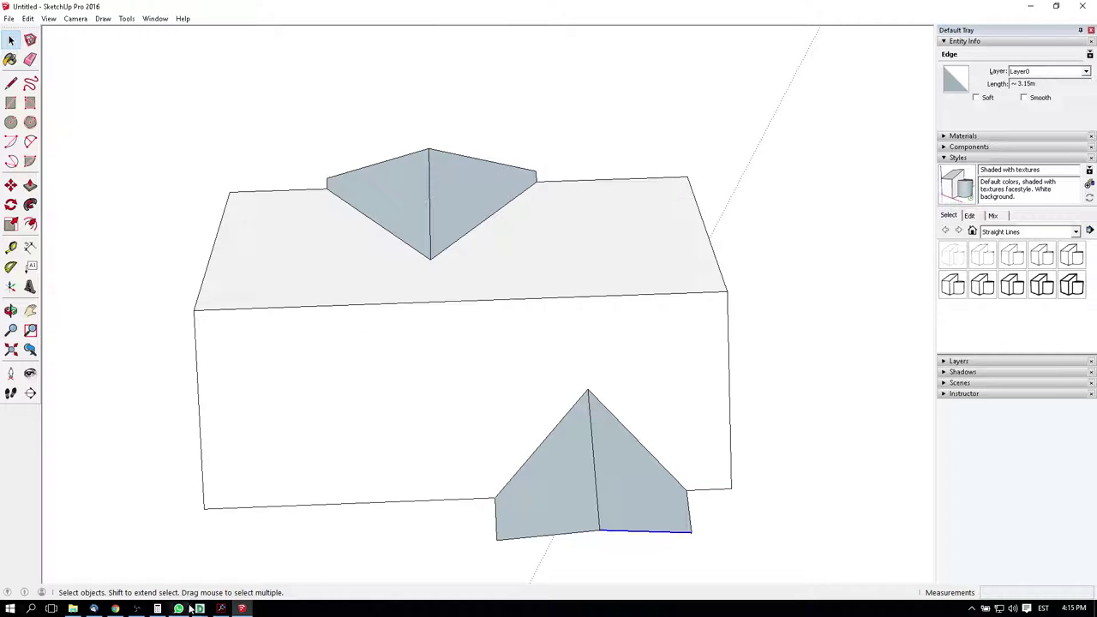
click(156, 609)
key(Escape)
text(3.15)
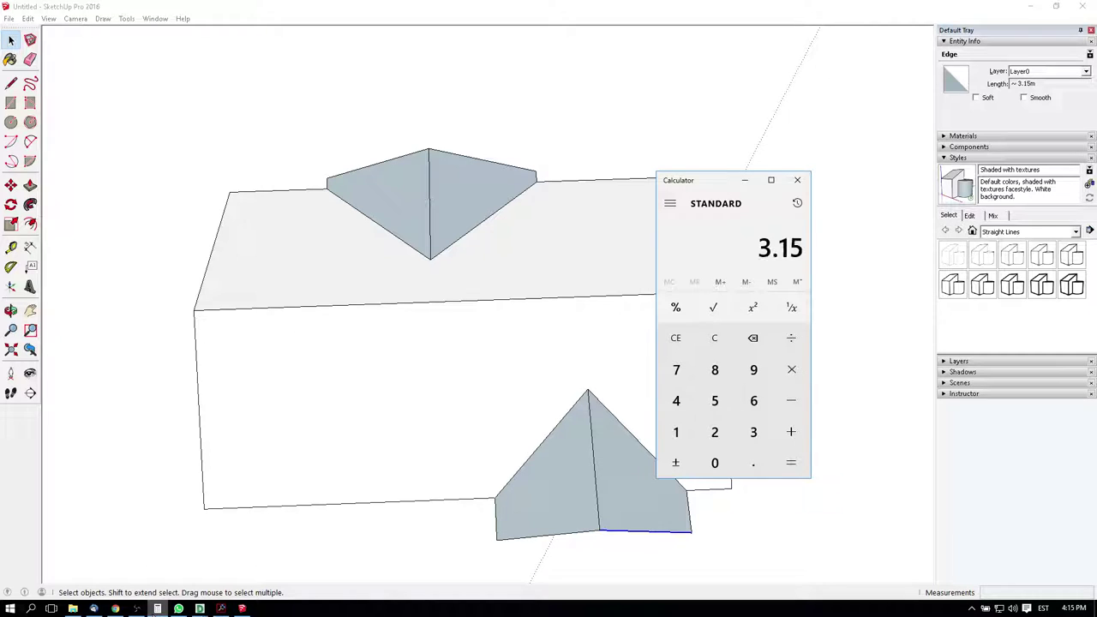
text(3)
key(Return)
key(Escape)
text(10*2)
key(Return)
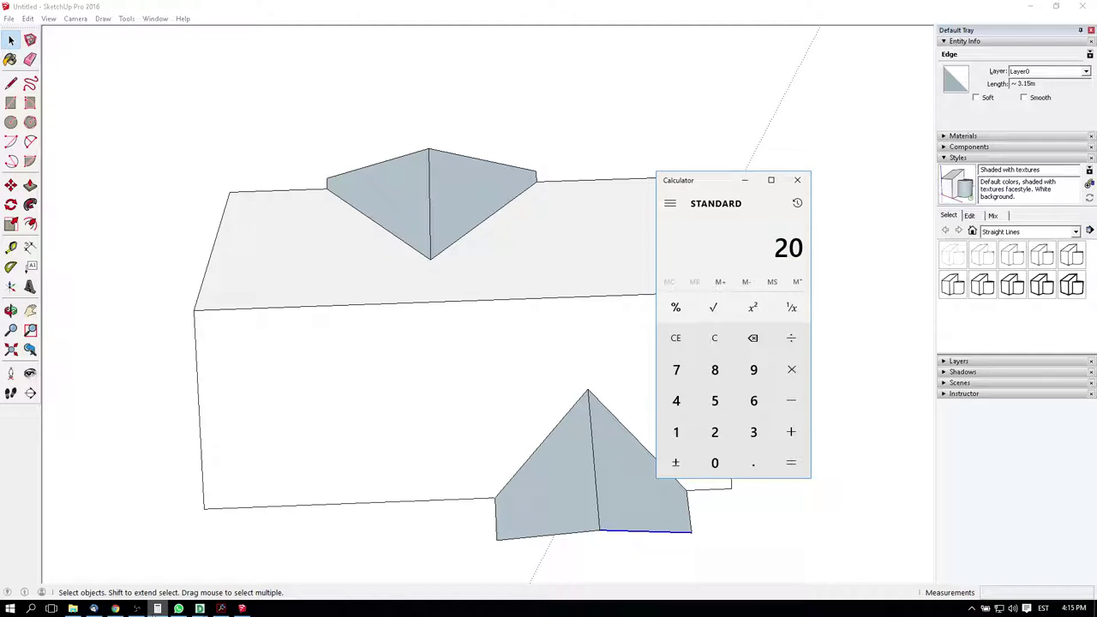
Add 24 and 72 to the result in Calculator and set the AURA Raketiles amount in the Erply quote to 117
text(+24+)
text(72)
key(Return)
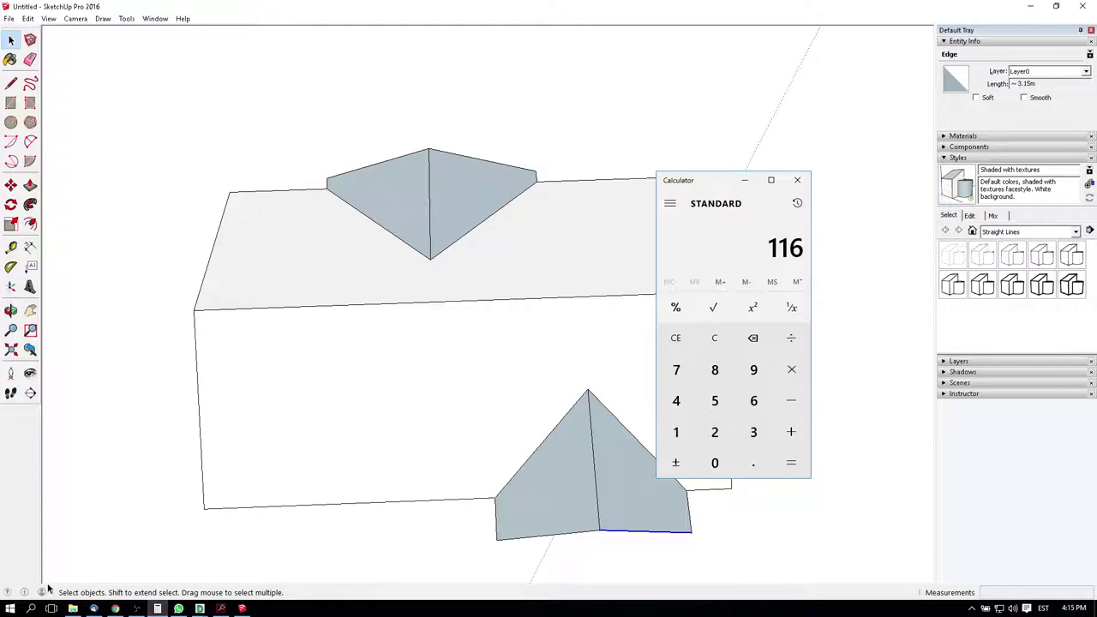
click(115, 609)
double_click(377, 353)
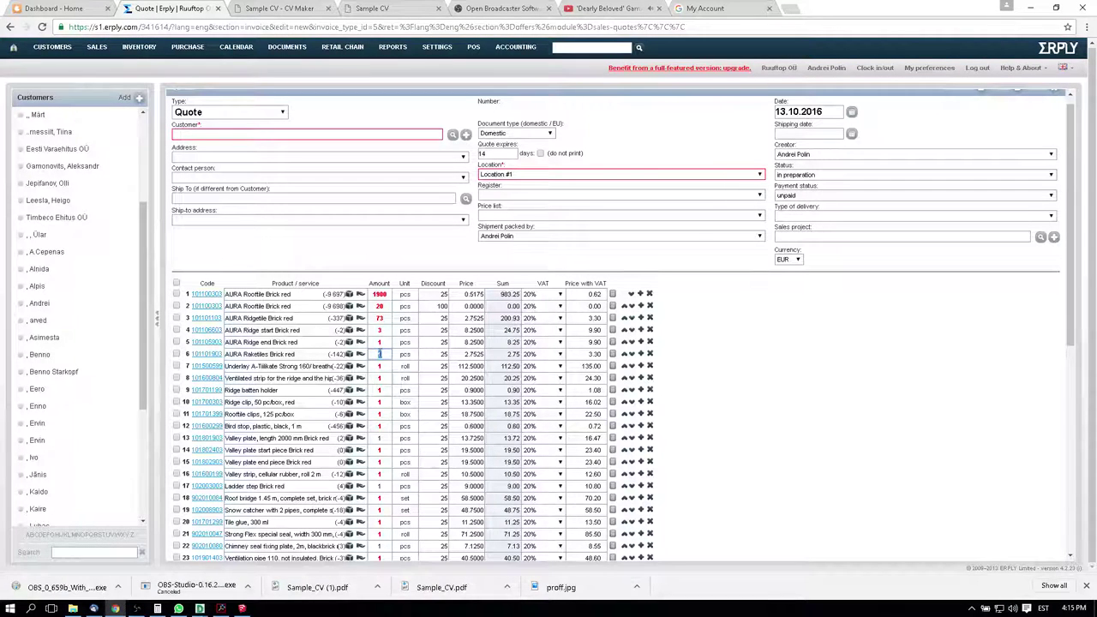
text(117)
click(876, 389)
Calculate 196 × 1.15 / 75 in Calculator and set the underlay roll amount in the quote to 4
scroll(678, 385, down, 5)
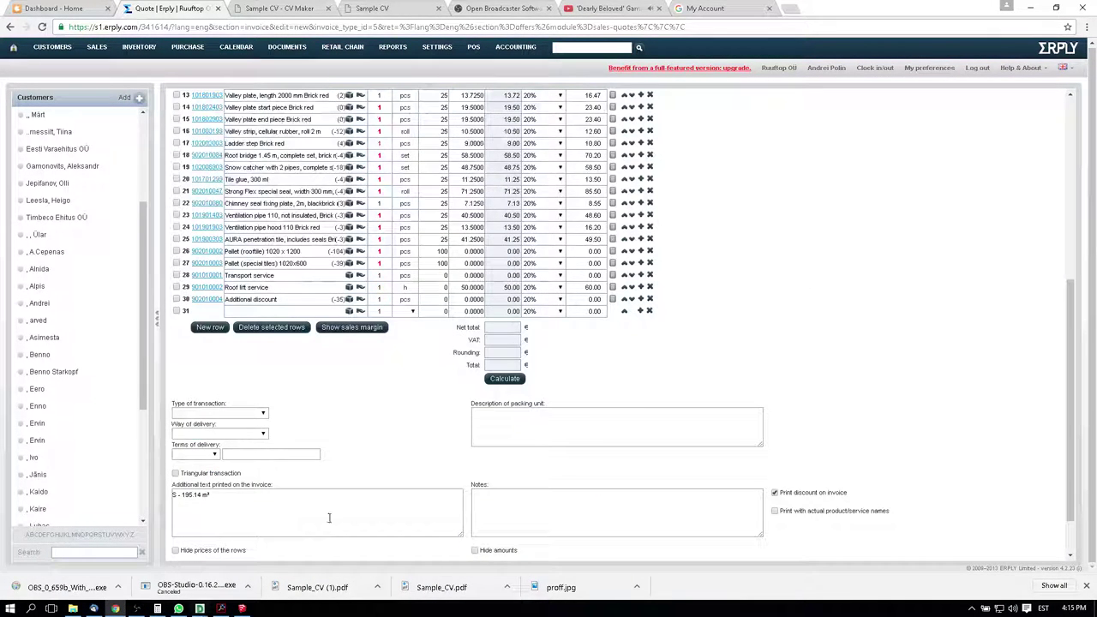
click(158, 609)
key(Escape)
text(1)
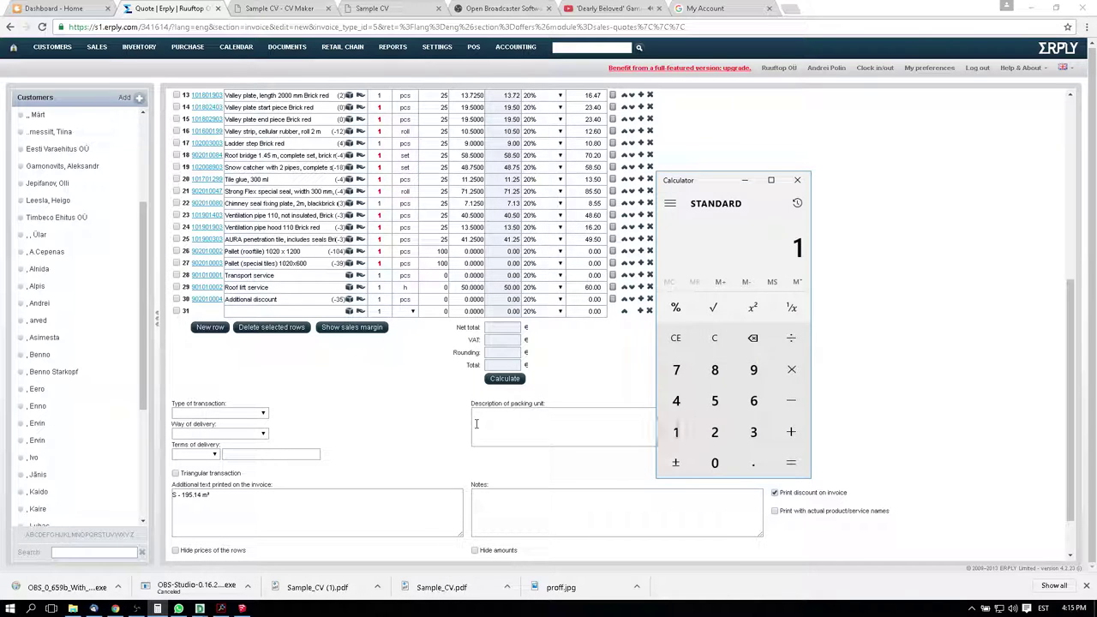
text(96*1.15)
key(Return)
text(/75)
key(Return)
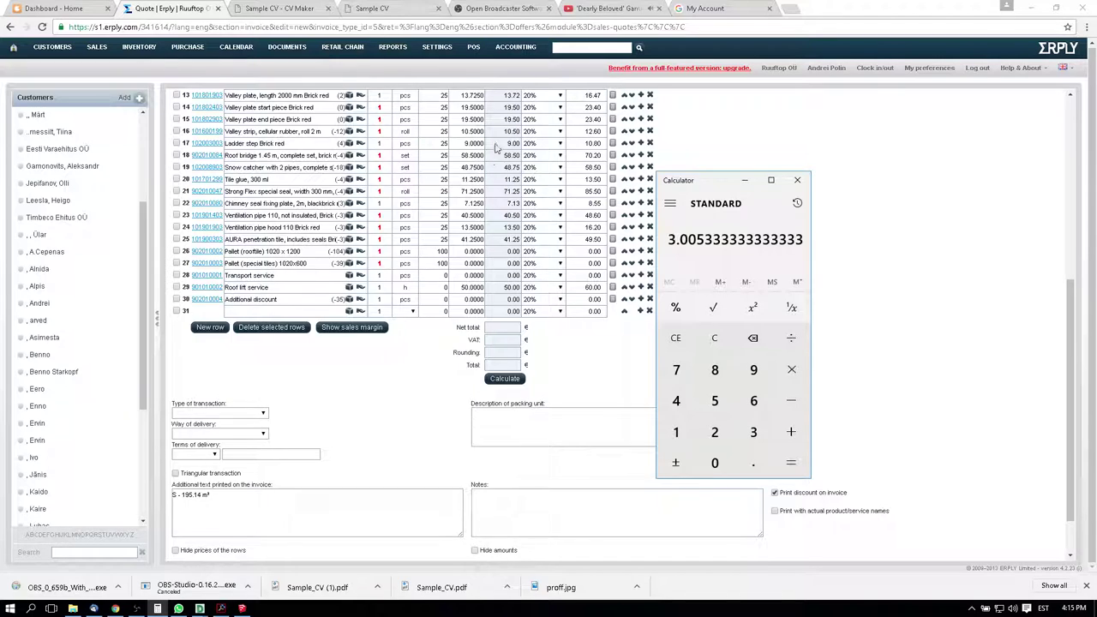
scroll(400, 174, up, 2)
double_click(383, 140)
text(4)
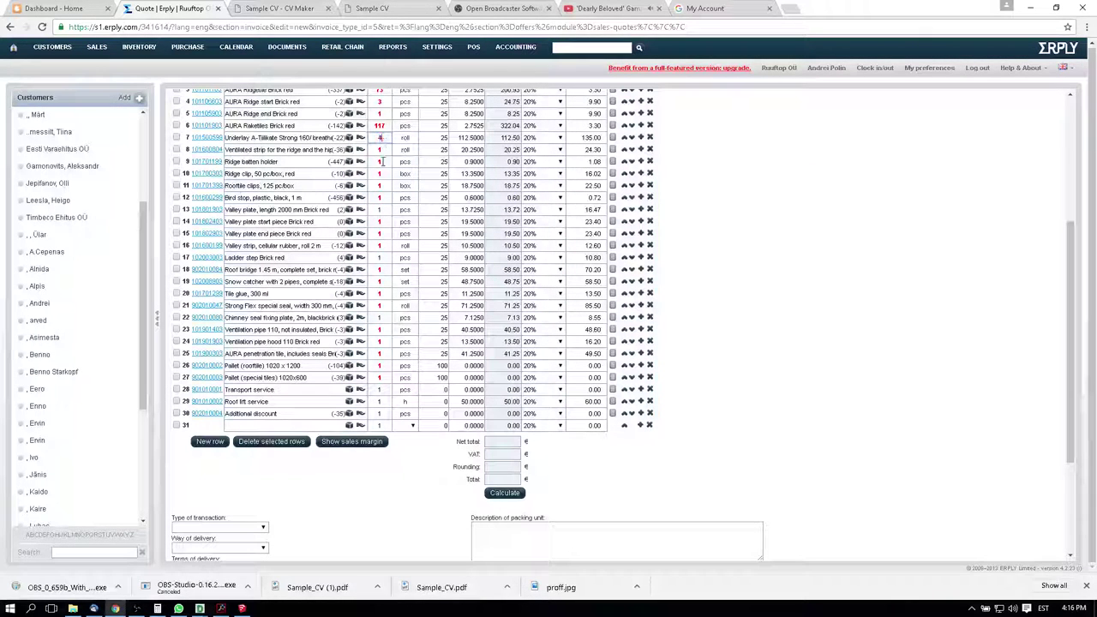
Select the main ridge and both cross gable ridges together in SketchUp to read their combined length
double_click(382, 160)
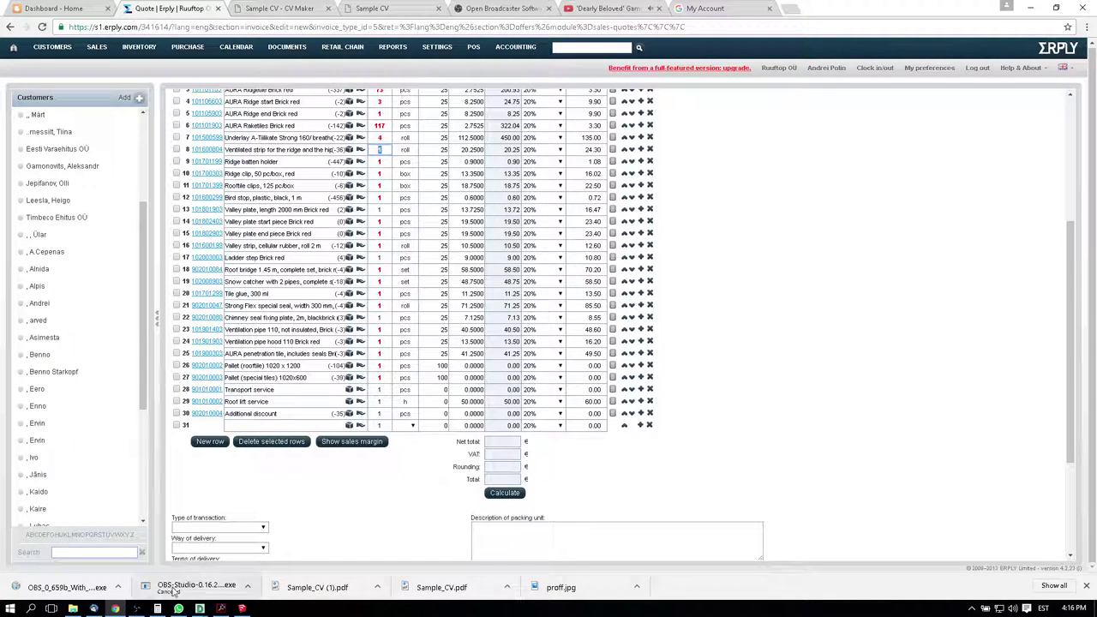
click(222, 609)
click(242, 609)
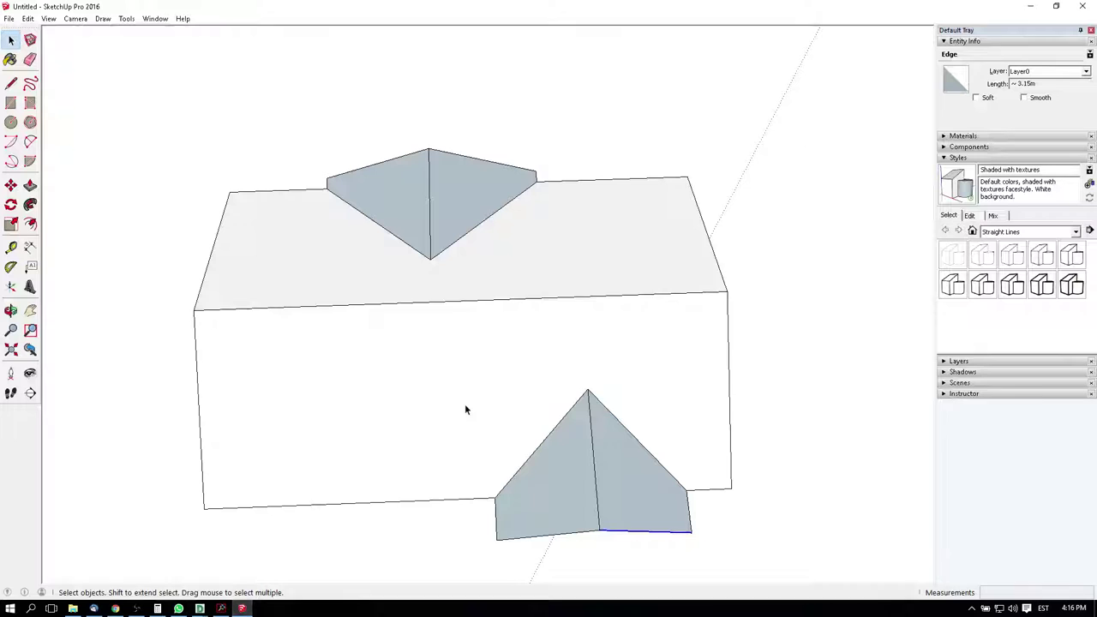
click(438, 303)
shift+click(430, 230)
shift+click(597, 466)
shift+click(595, 472)
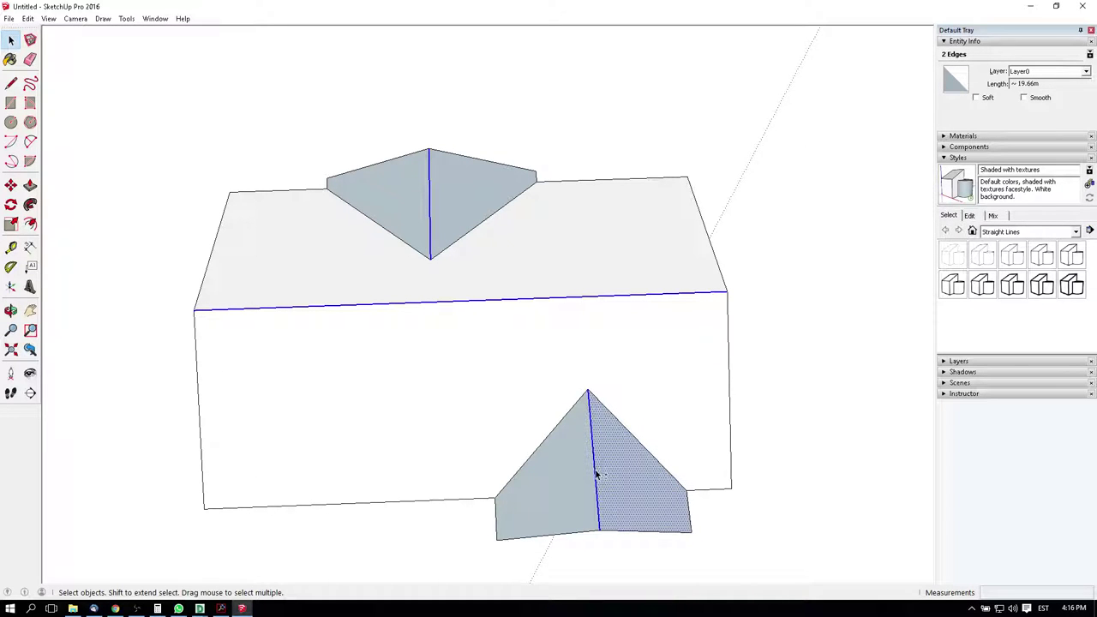
shift+click(601, 501)
click(157, 609)
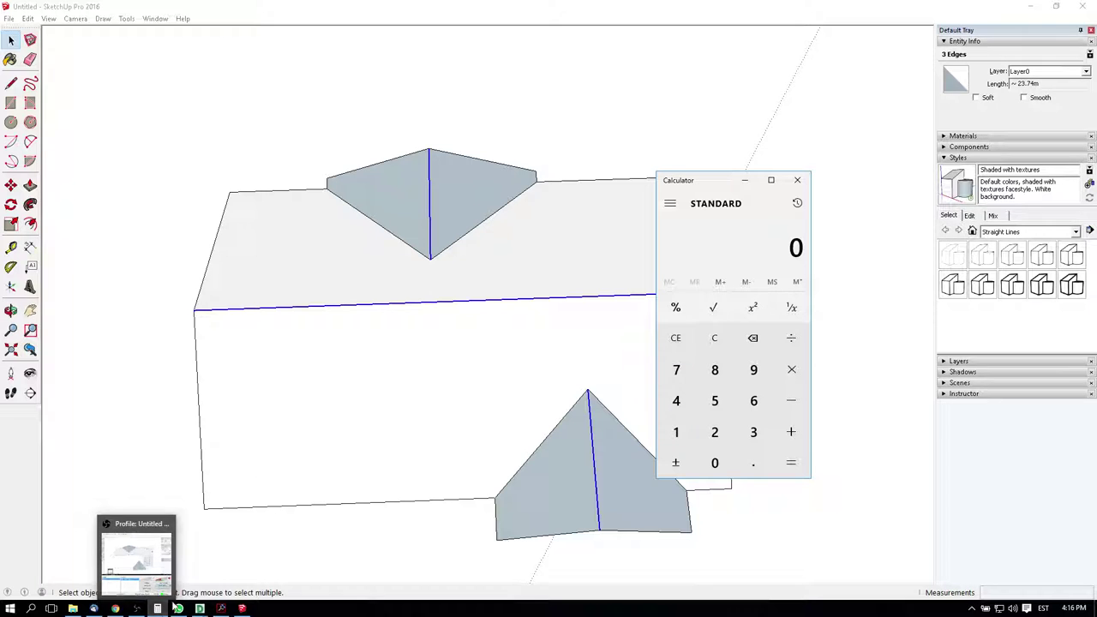
Set the ventilated ridge strip amount in the Erply quote to 5 and calculate 23.74 / 5 in Calculator to check it
click(116, 609)
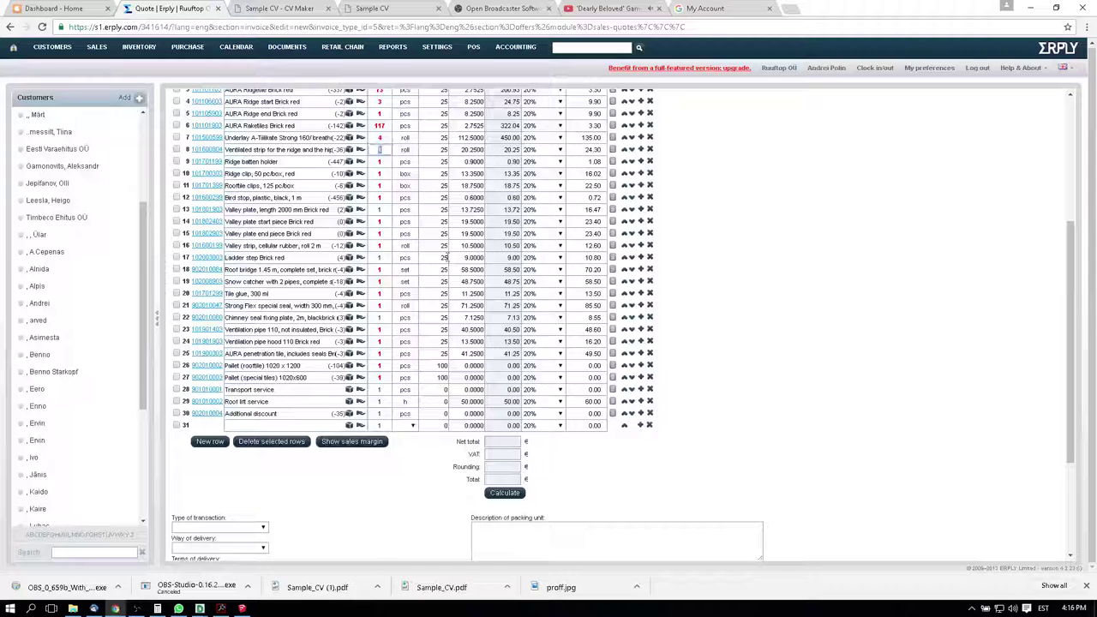
text(4)
click(381, 150)
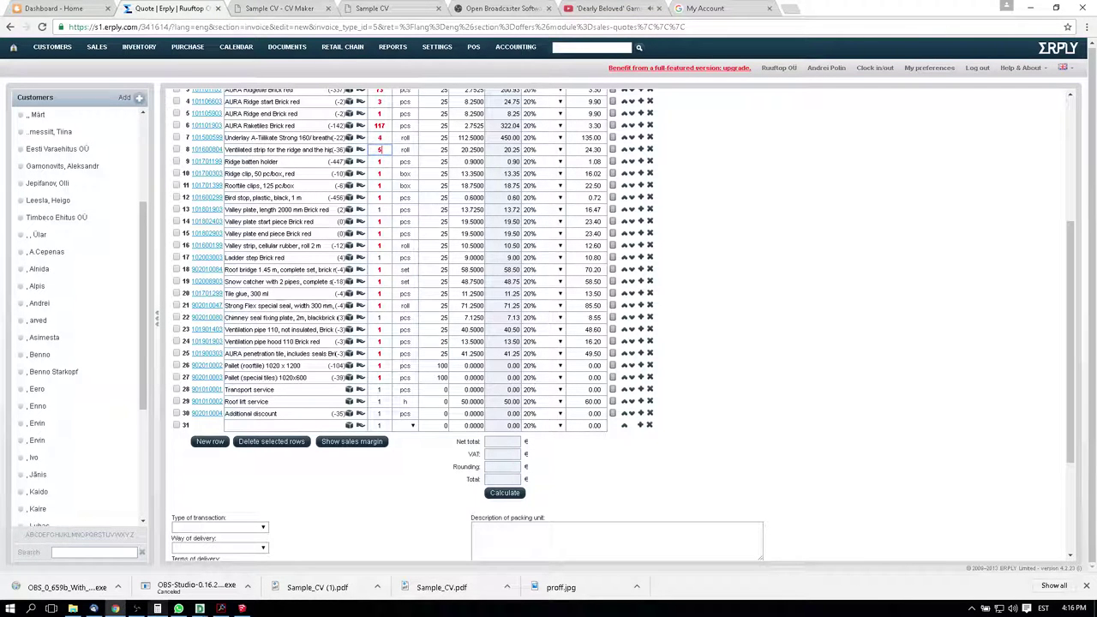
click(158, 610)
text(23.74m)
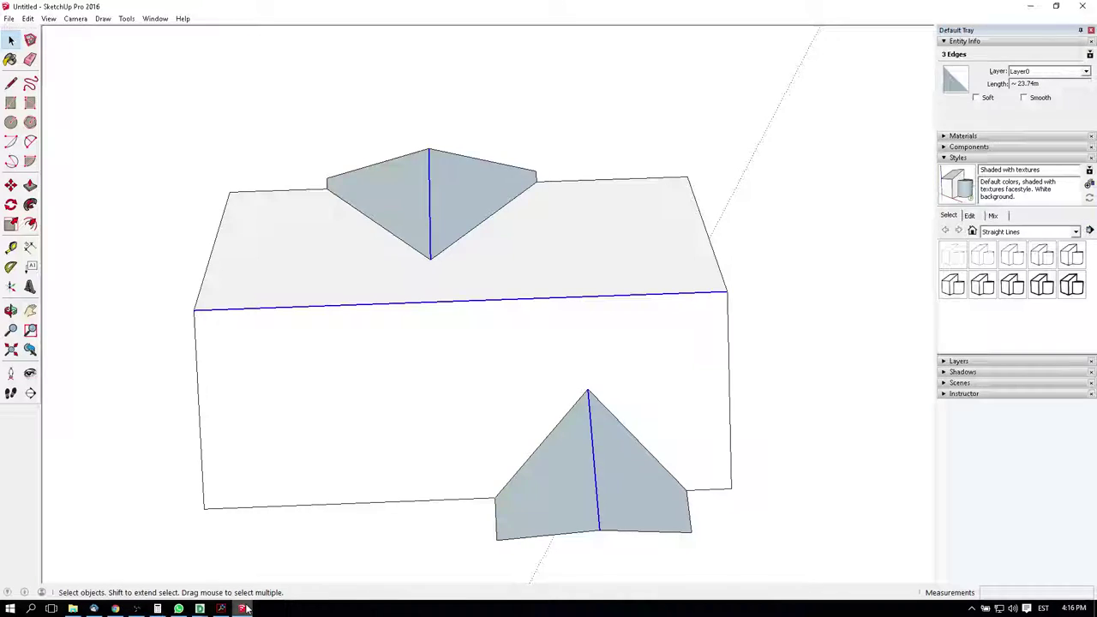
text(.)
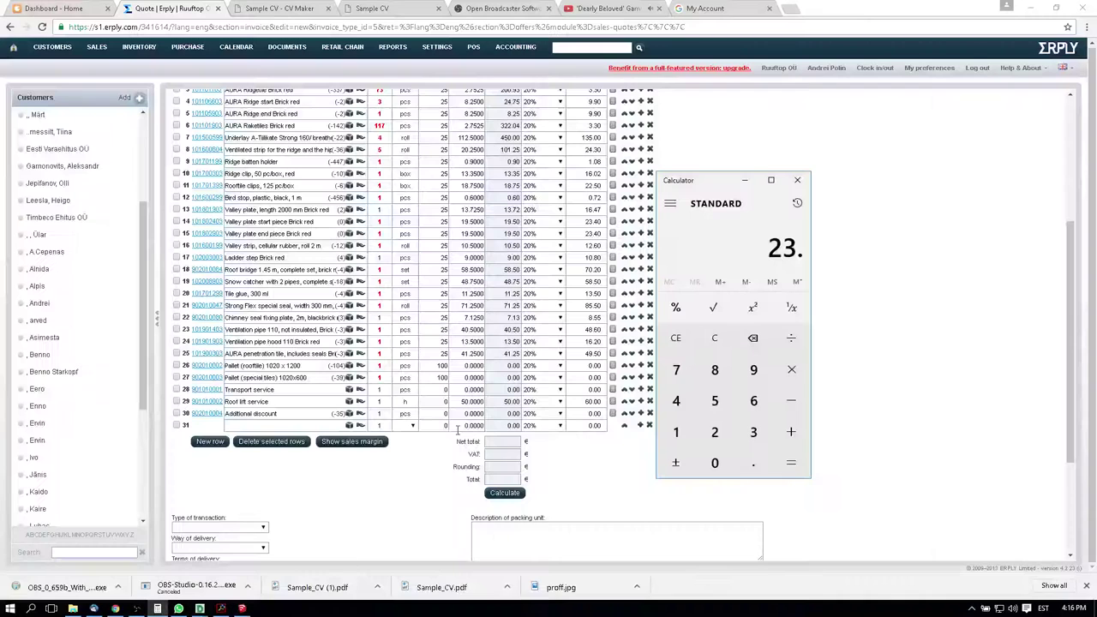
text(74/5)
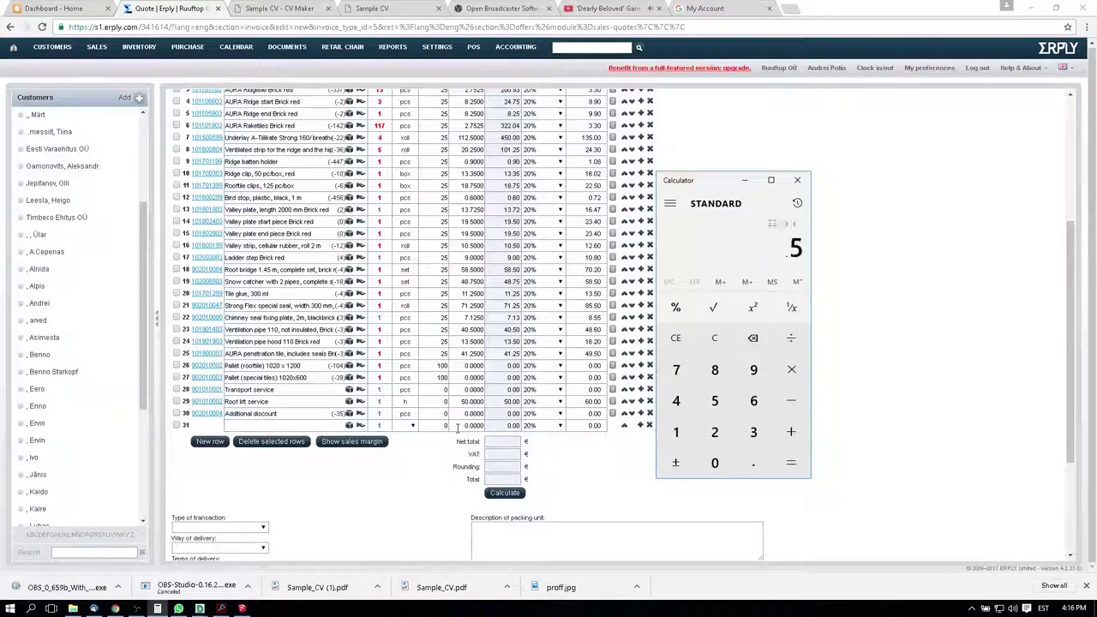
key(Return)
Check the selected ridges' length in SketchUp and calculate 23.74 / 0.8 in Calculator for the ridge batten holders
click(382, 162)
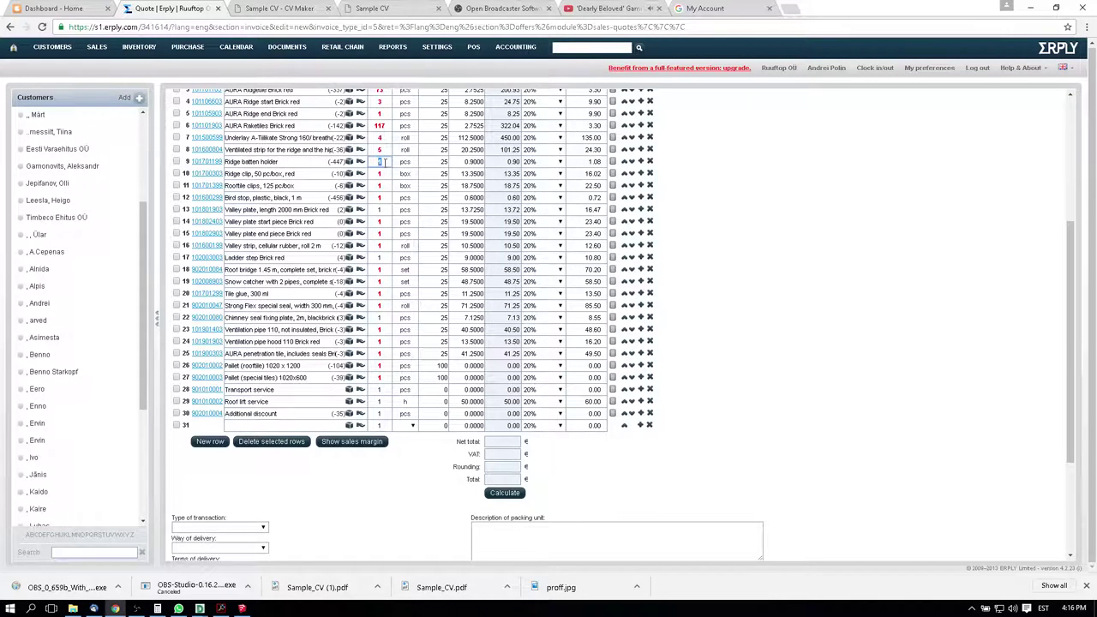
click(242, 609)
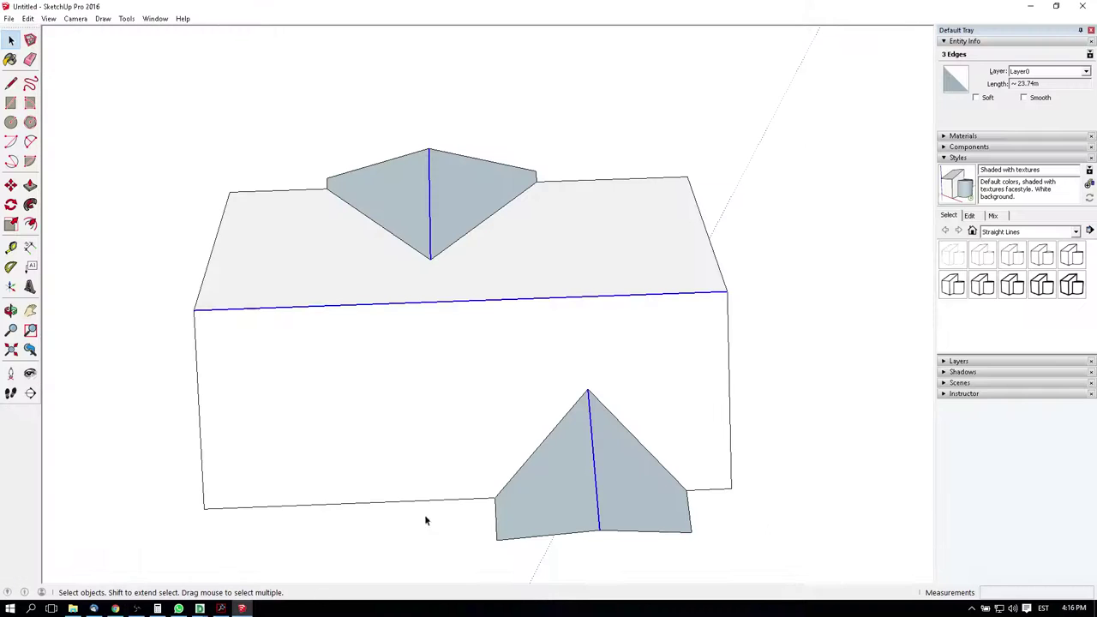
click(157, 609)
key(Escape)
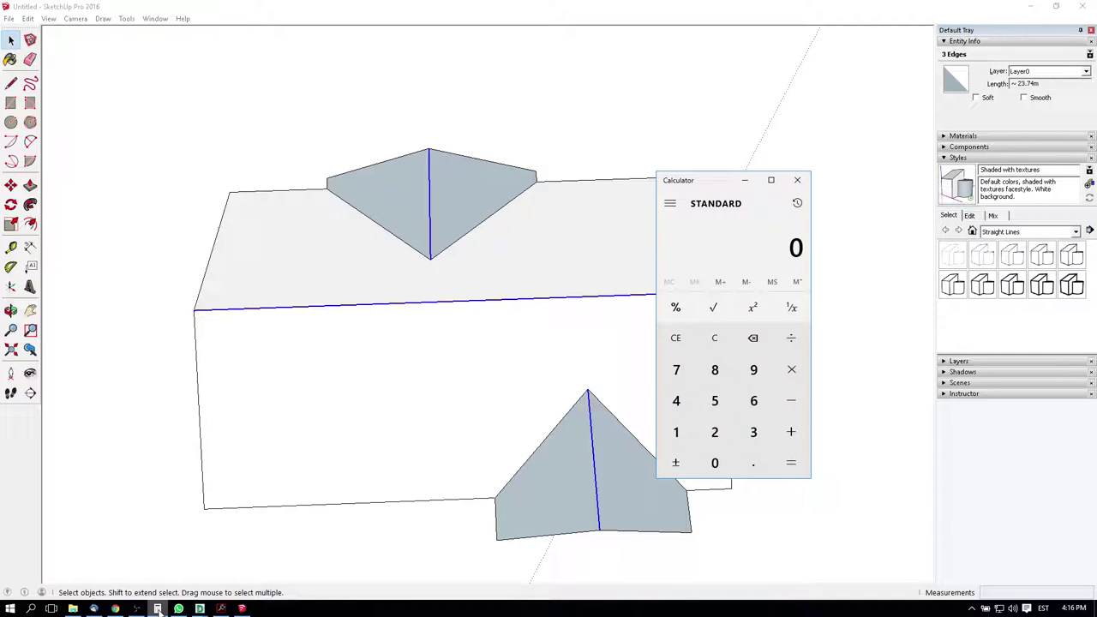
text(23.74/0.8)
key(Return)
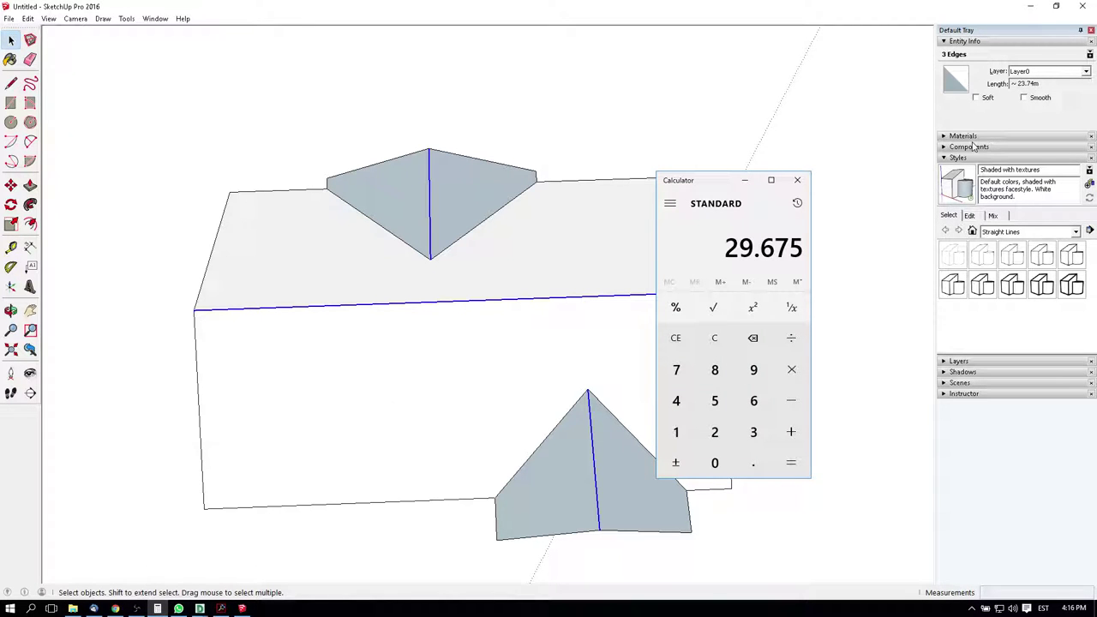
Add 2 four times to the result in Calculator and set the Ridge batten holder amount in the quote to 38
text(+2+2+2+2)
key(Return)
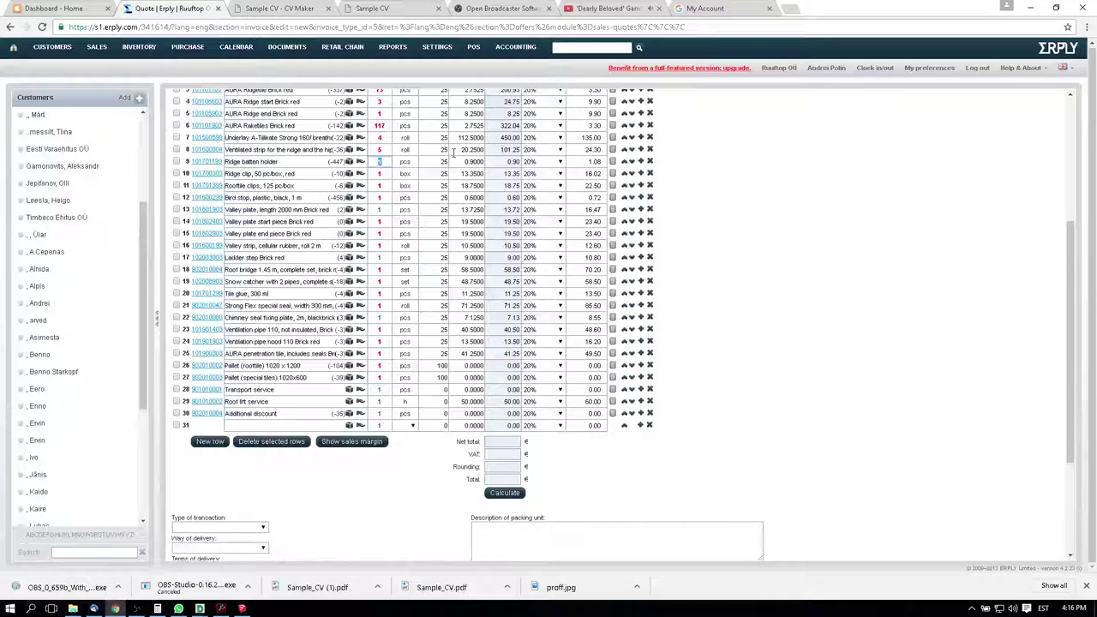
text(3)
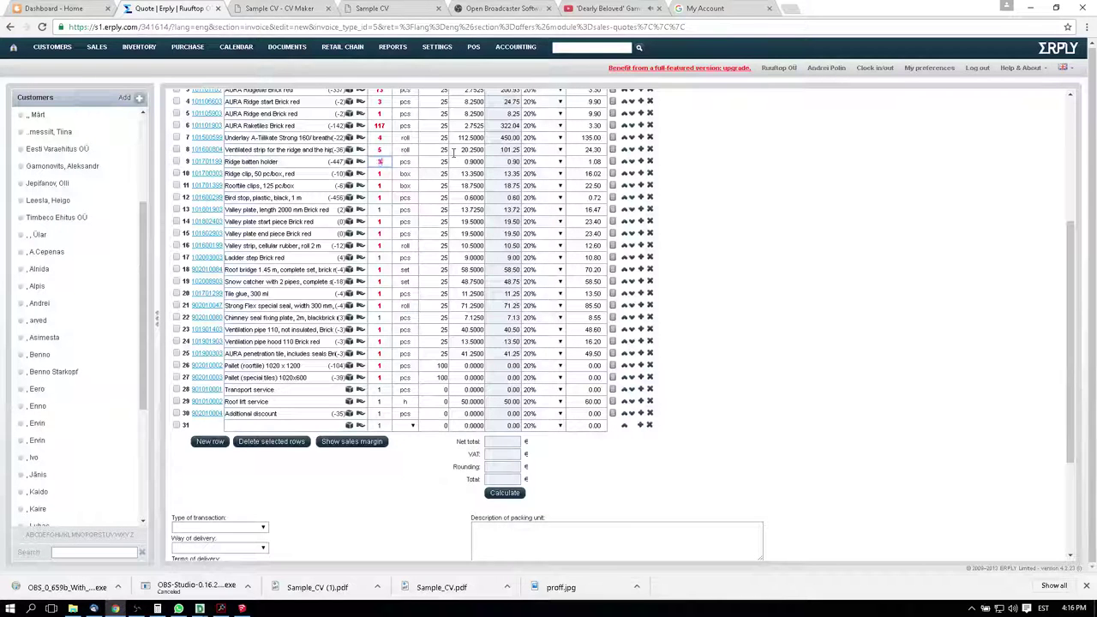
text(8)
Check the ridge tile quantity in the quote and set the Ridge clip box amount to 2
click(378, 173)
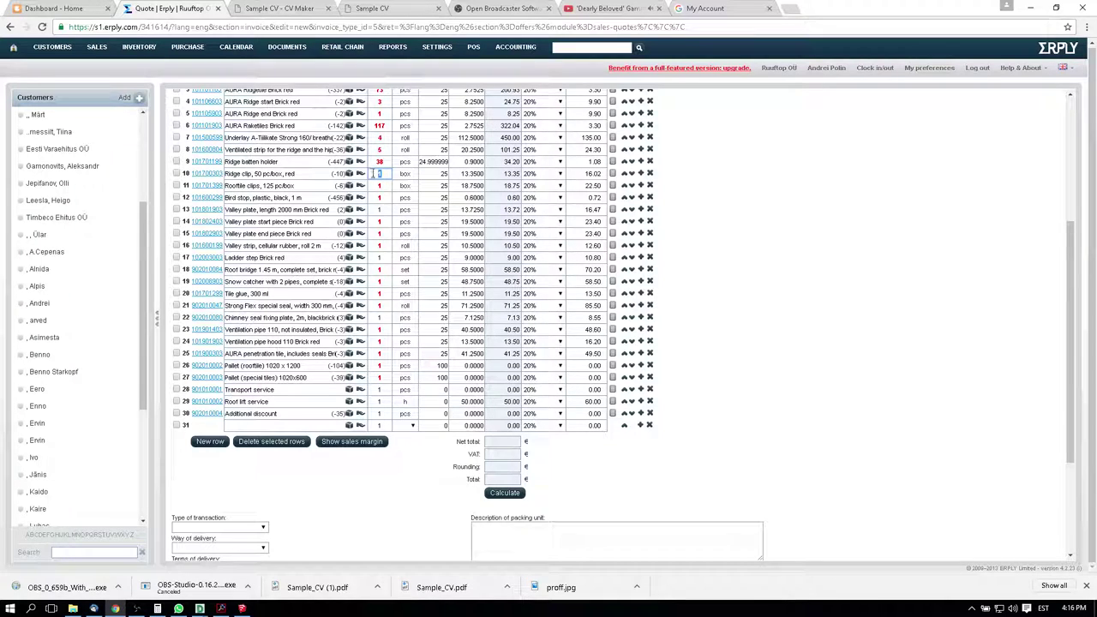
scroll(330, 225, up, 2)
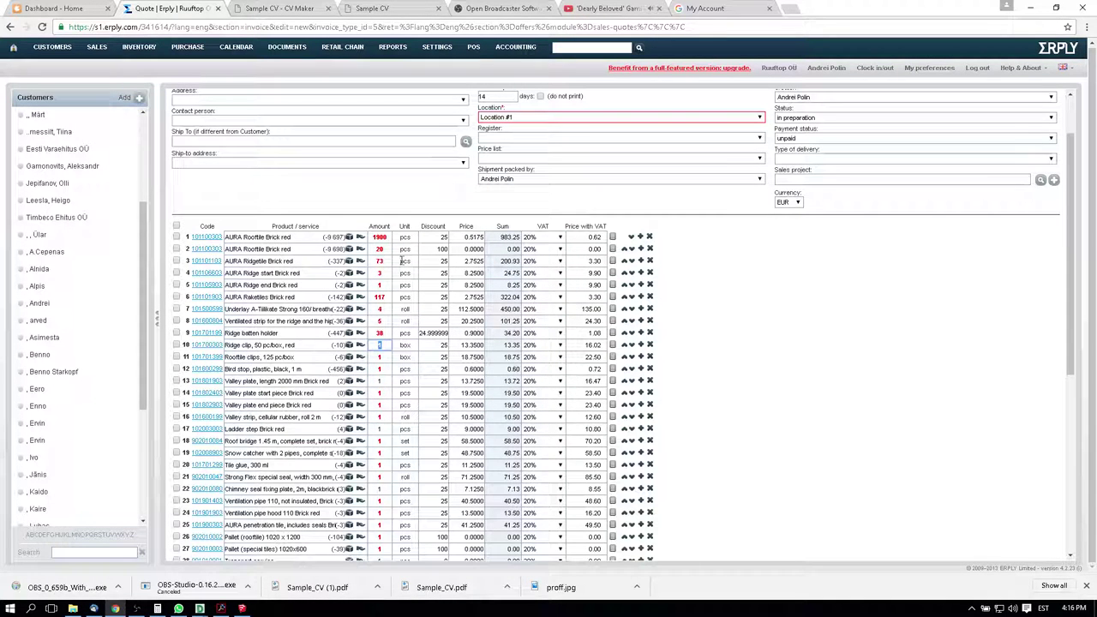
scroll(379, 272, down, 1)
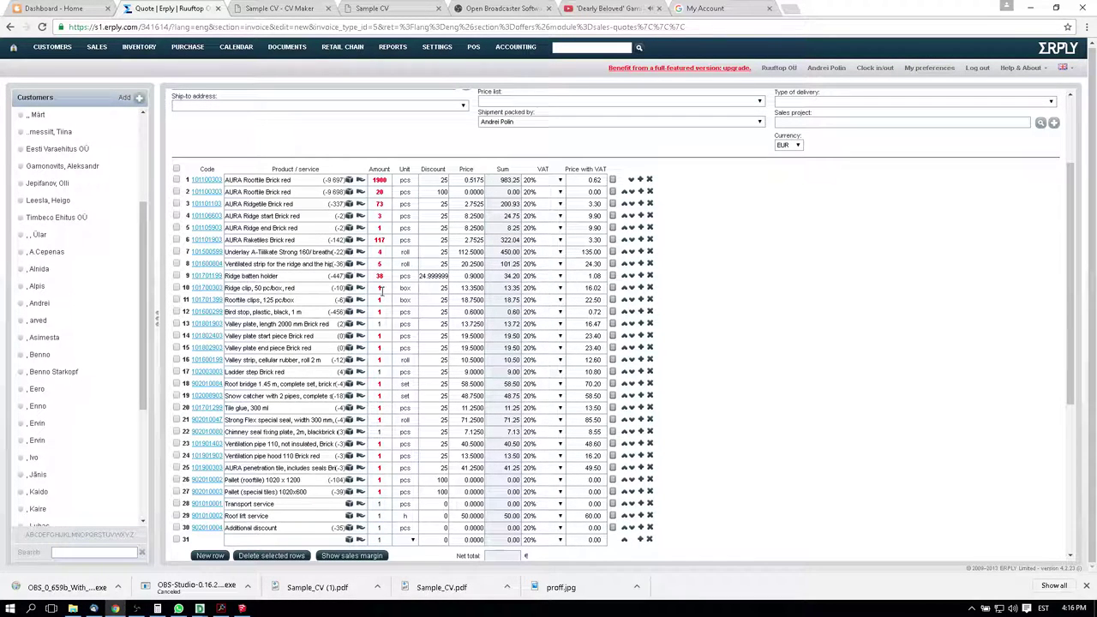
text(2)
Calculate 1920 / 4 / 125 in Calculator and set the Rooftile clips amount in the quote to 4
click(384, 300)
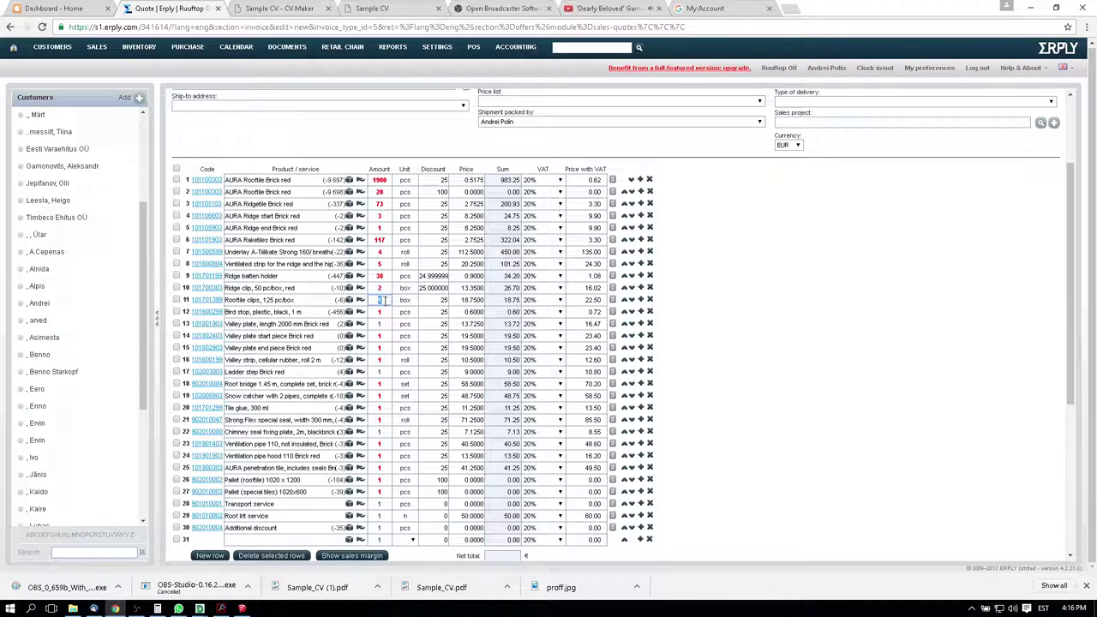
click(158, 609)
text(1,9)
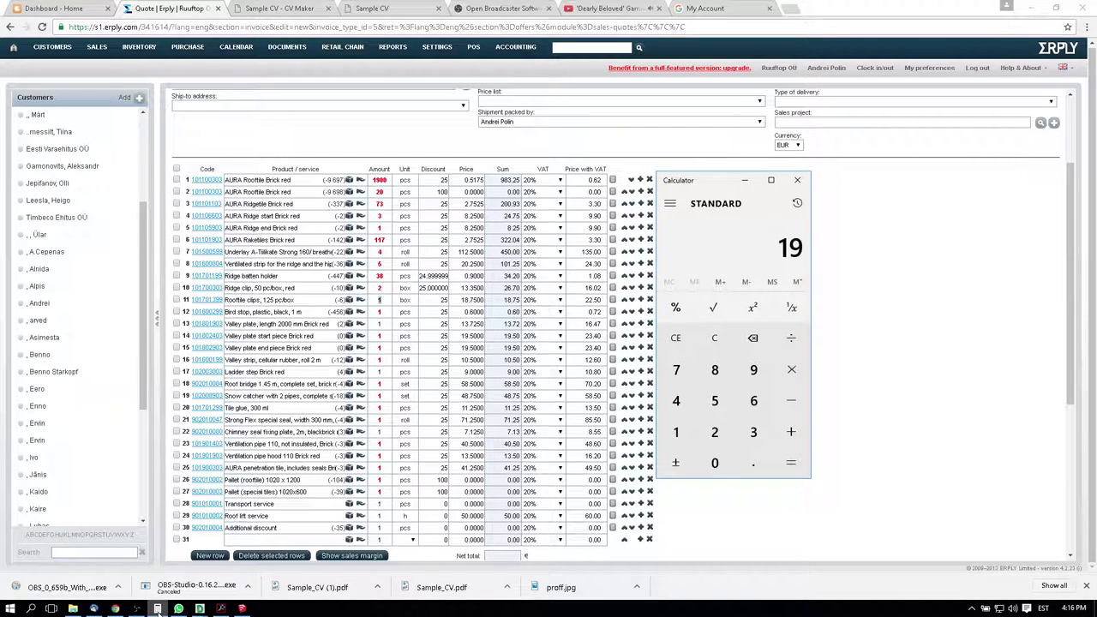
text(20)
key(slash)
text(4/125)
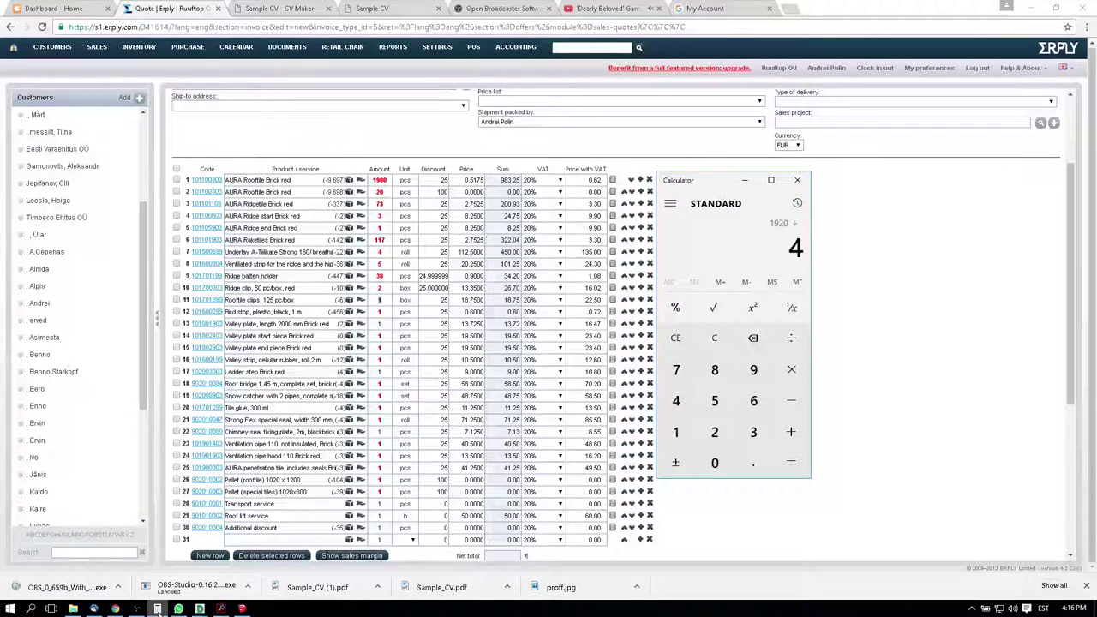
key(Return)
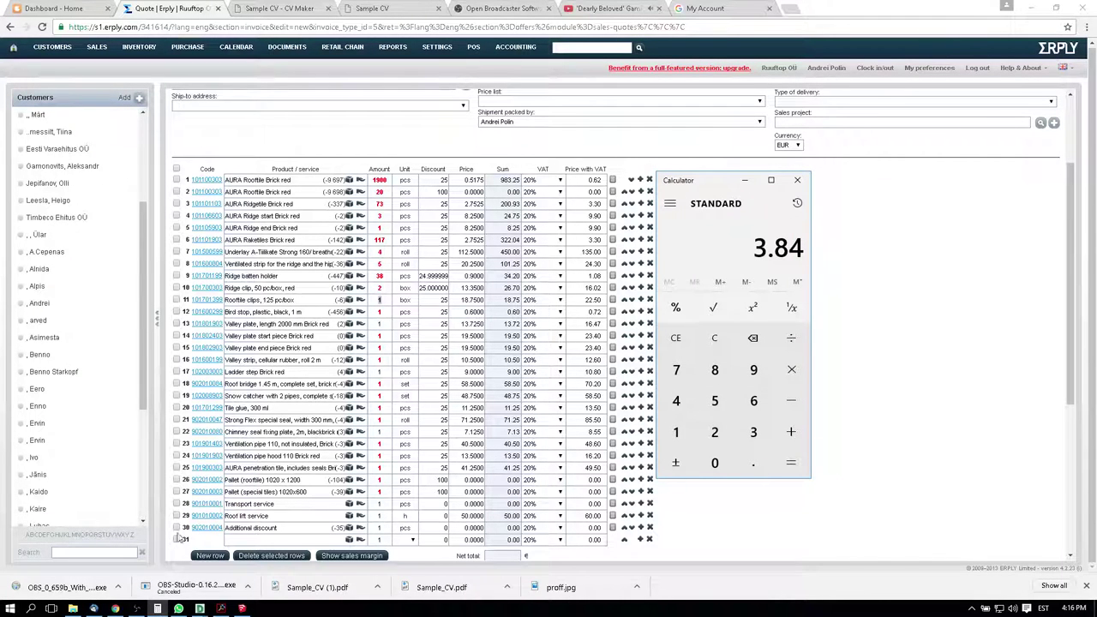
Switch to SketchUp and select all eave edges, including the cross gables' short side edges, to check their combined length
click(379, 312)
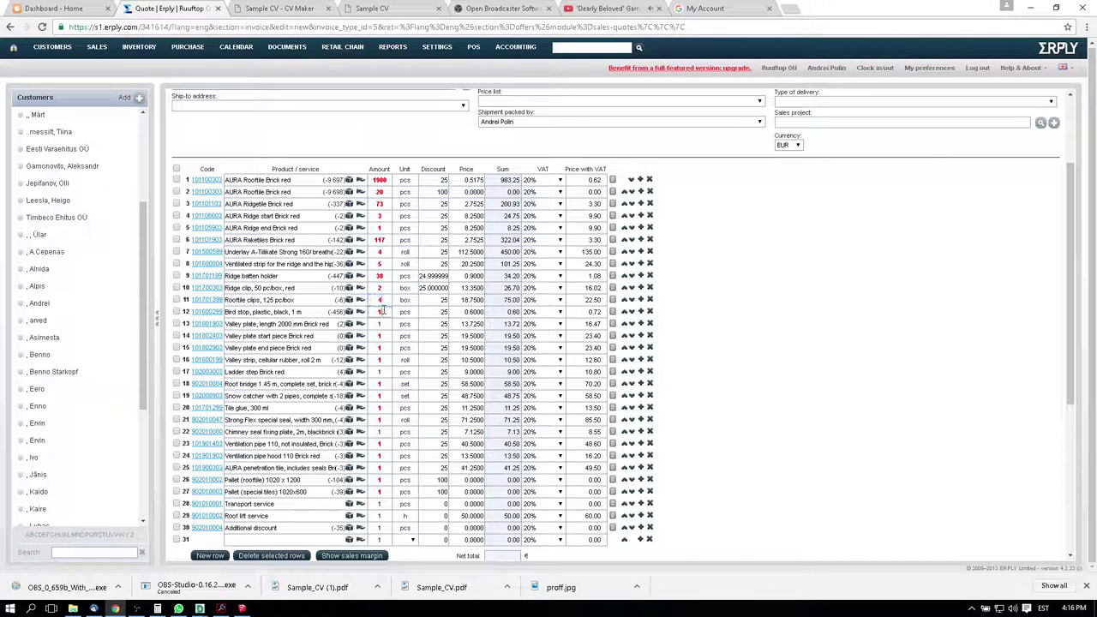
click(242, 609)
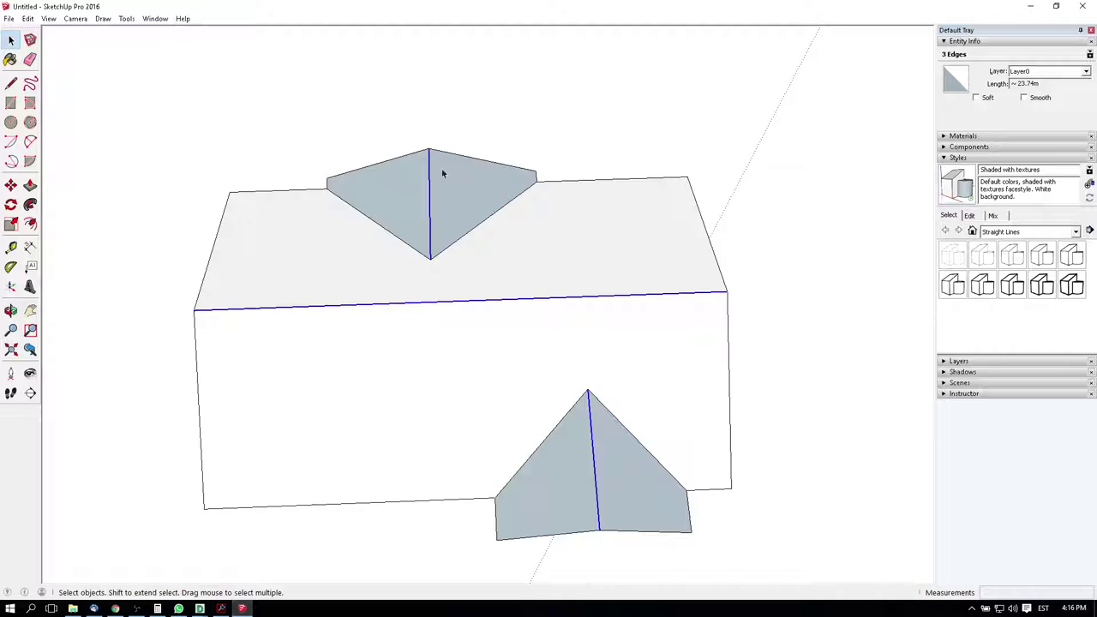
click(306, 190)
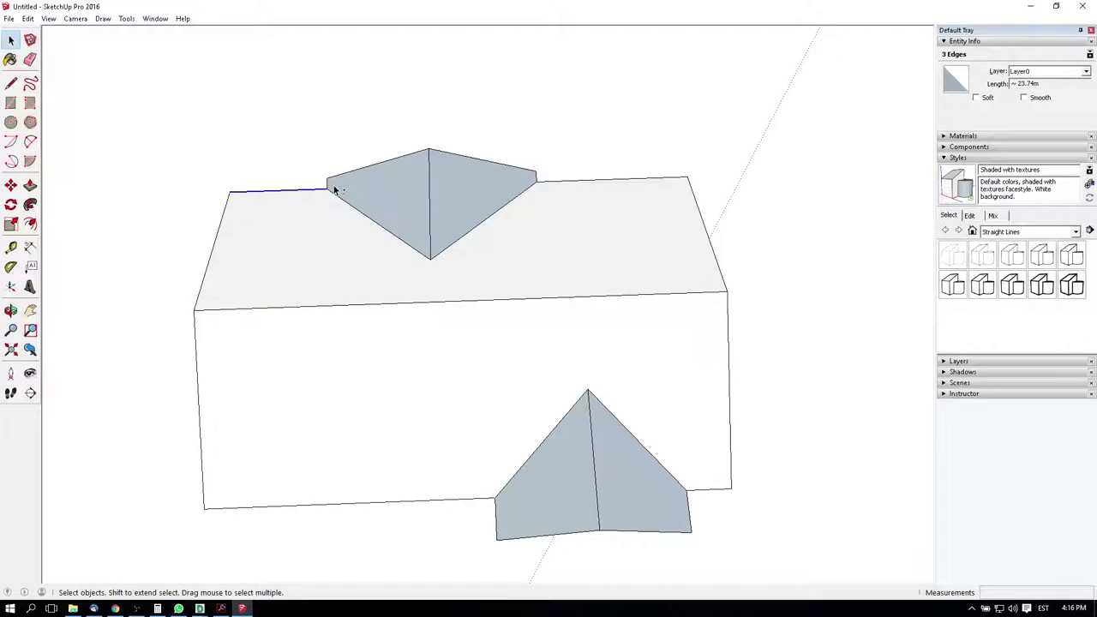
shift+click(554, 182)
shift+click(689, 516)
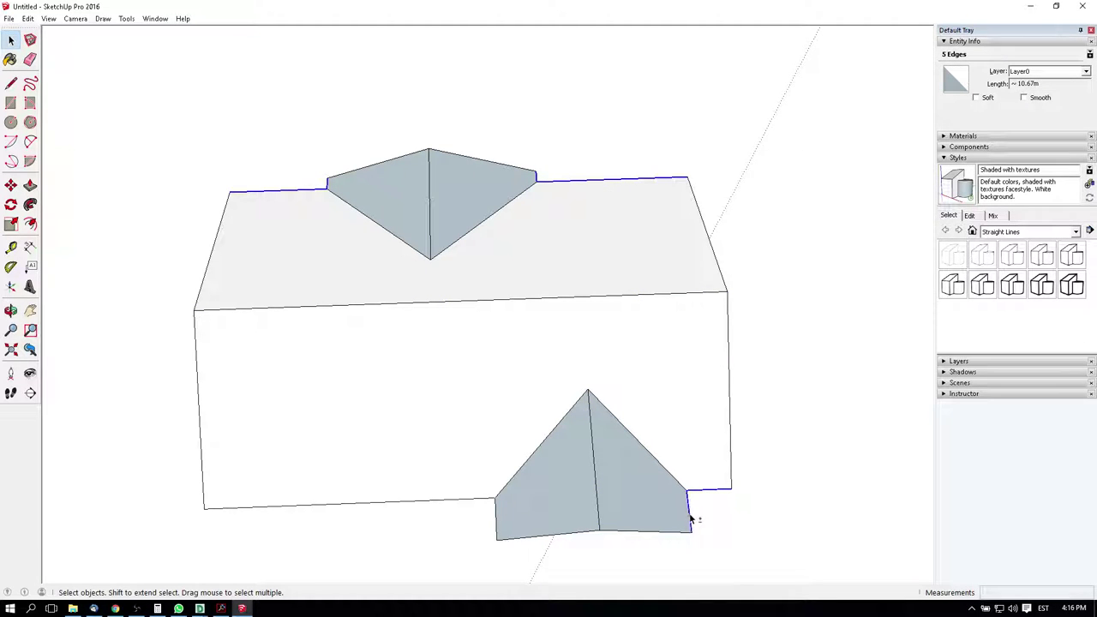
shift+click(437, 488)
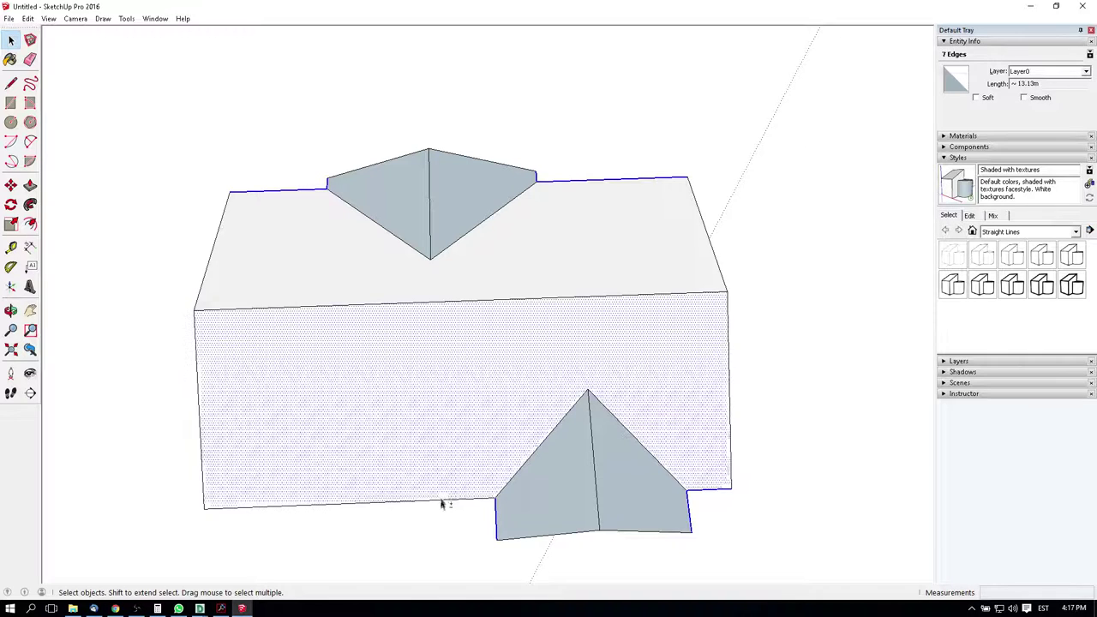
shift+click(436, 483)
shift+click(443, 501)
shift+click(444, 504)
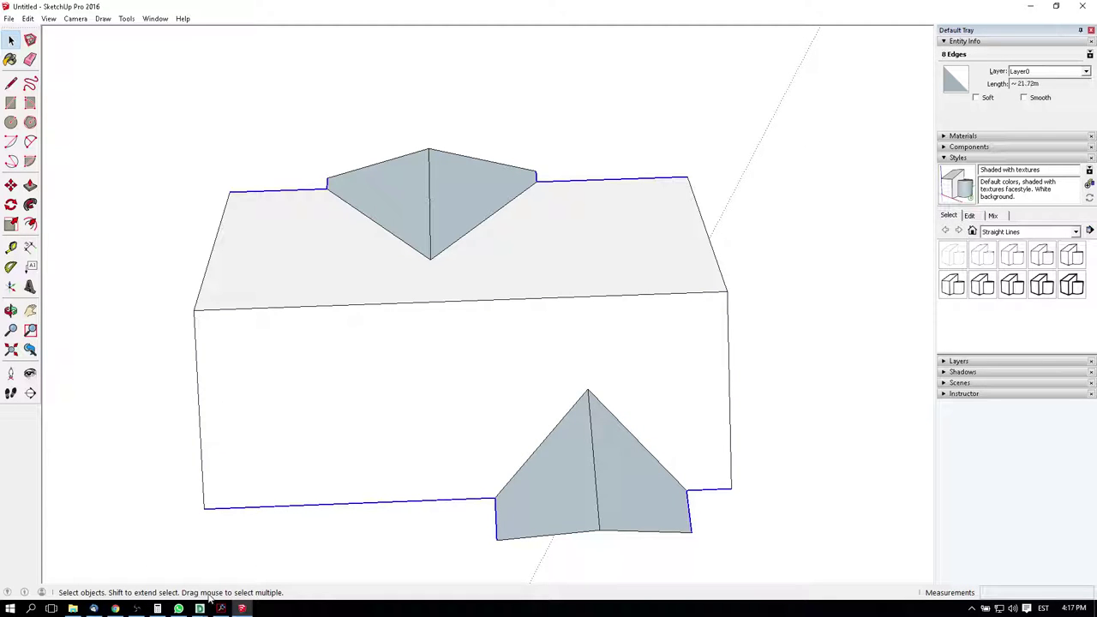
Set the Bird stop amount in the Erply quote to 24
click(157, 608)
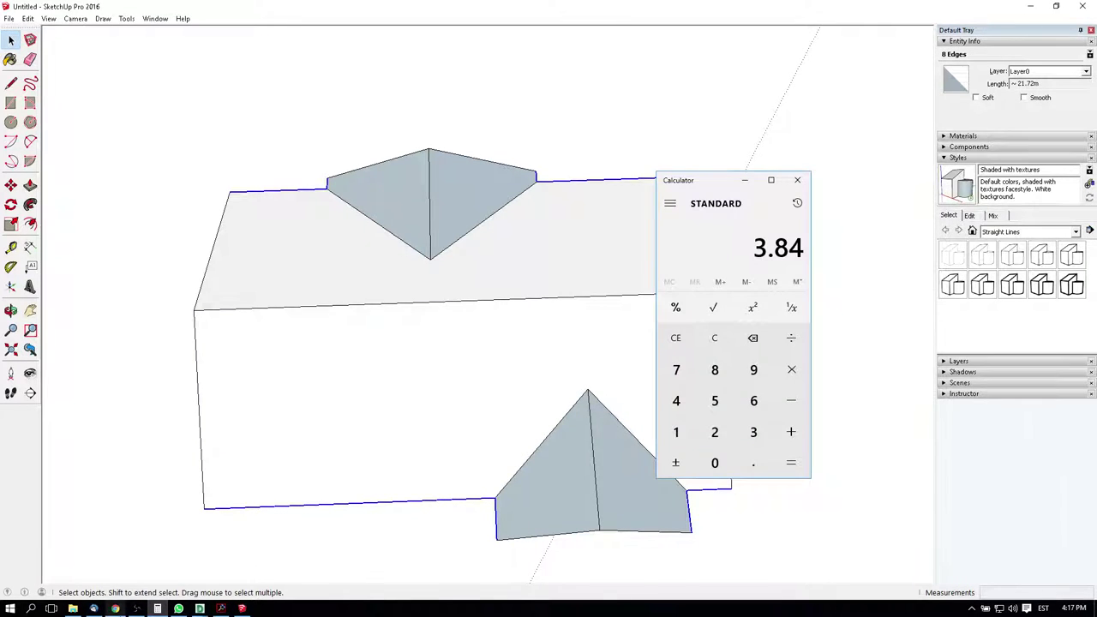
click(115, 608)
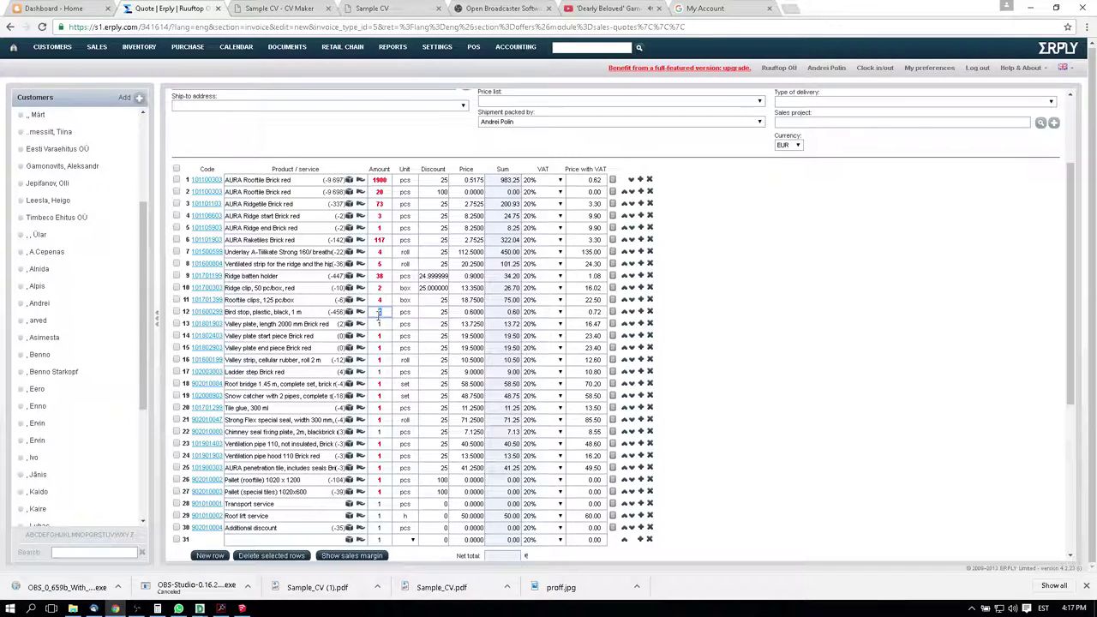
click(382, 326)
Select the four valley edges where the cross gables meet the main roof in SketchUp to check their combined length
click(221, 609)
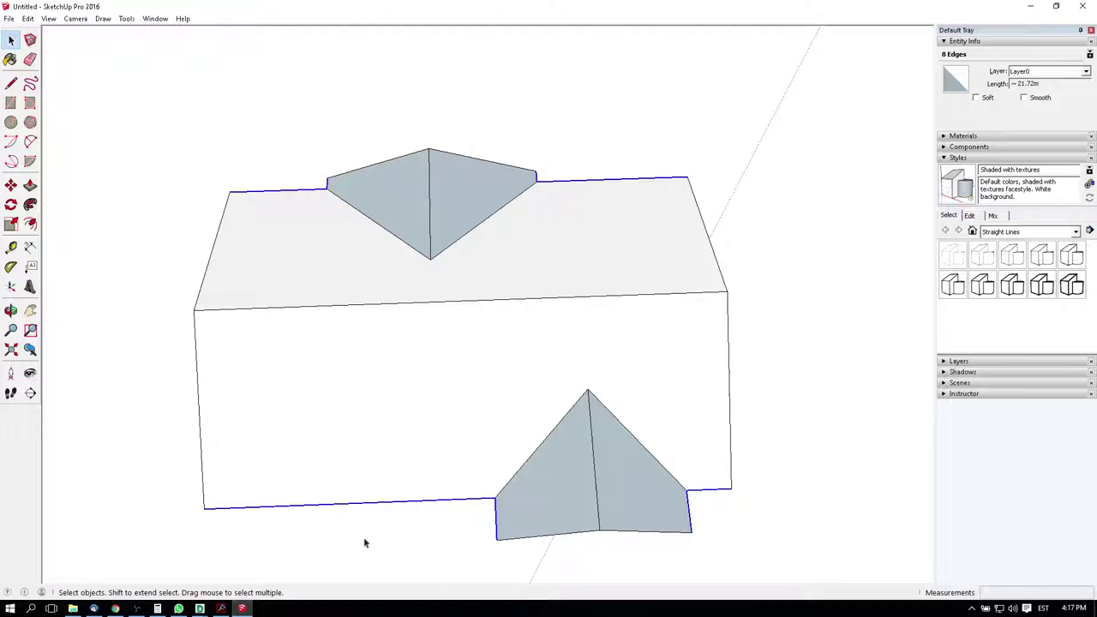
click(393, 238)
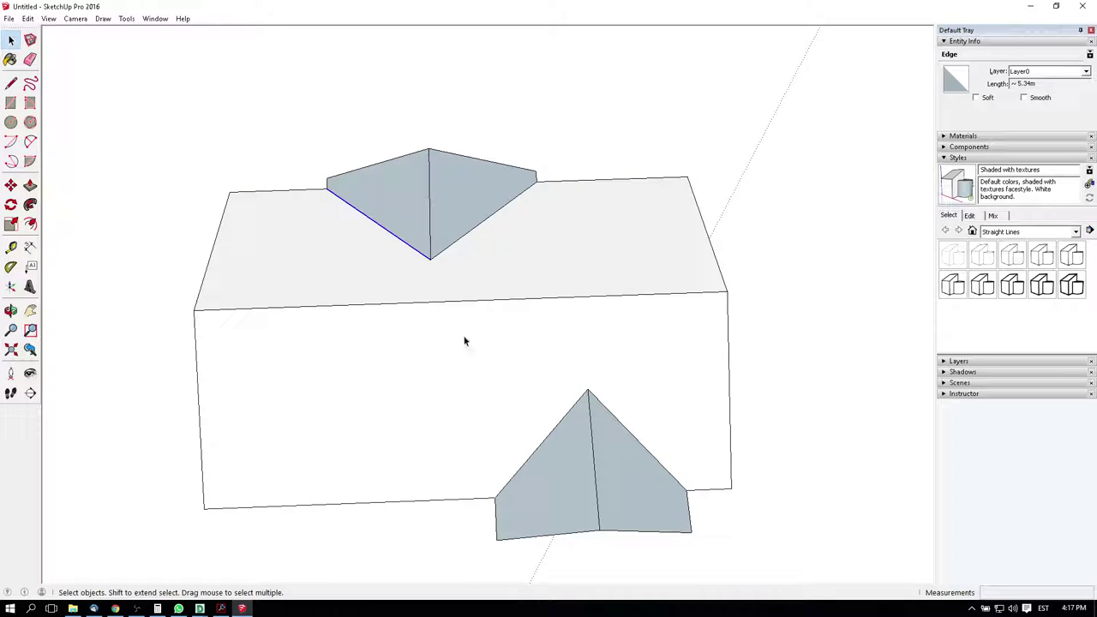
shift+click(460, 244)
shift+click(544, 444)
shift+click(636, 440)
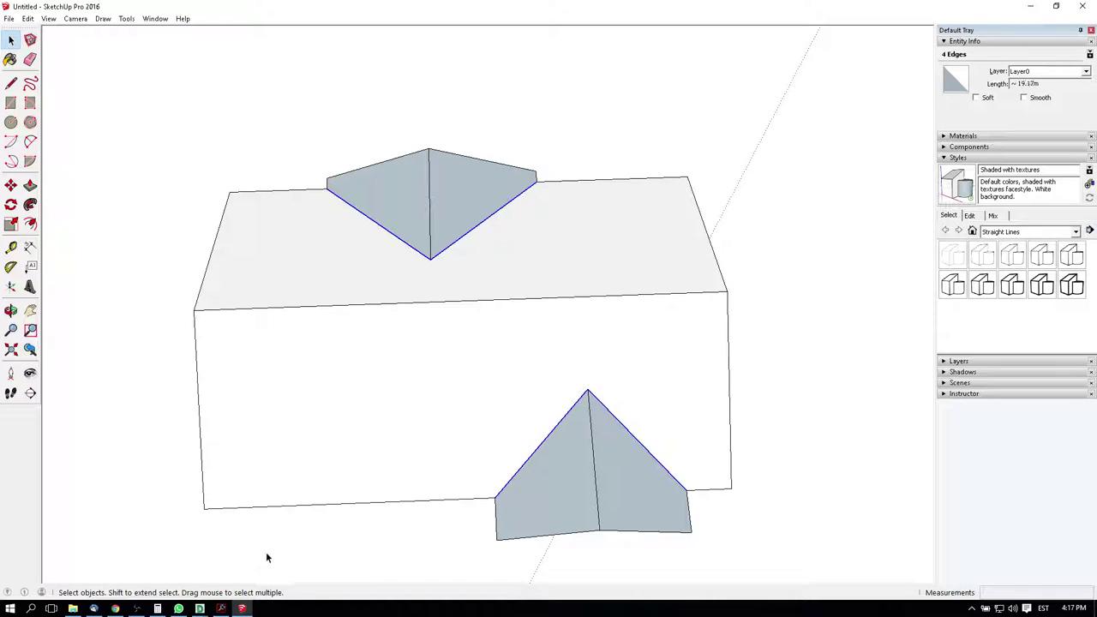
Calculate 19.17 × 1.1 / 2 in Calculator for the number of valley plates
click(158, 609)
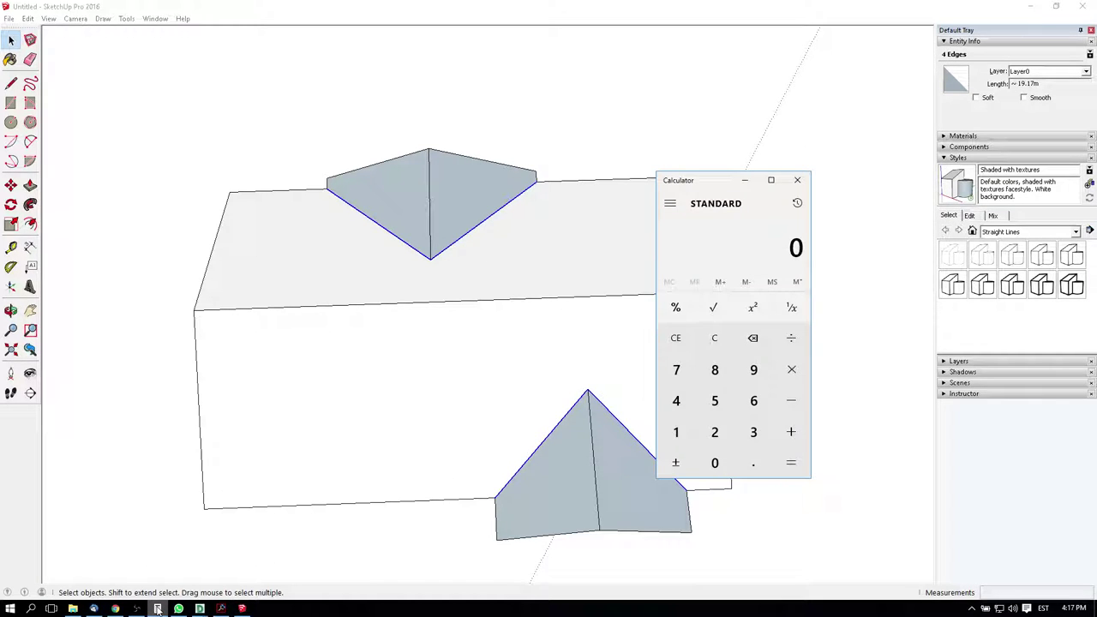
text(19.17*1.1)
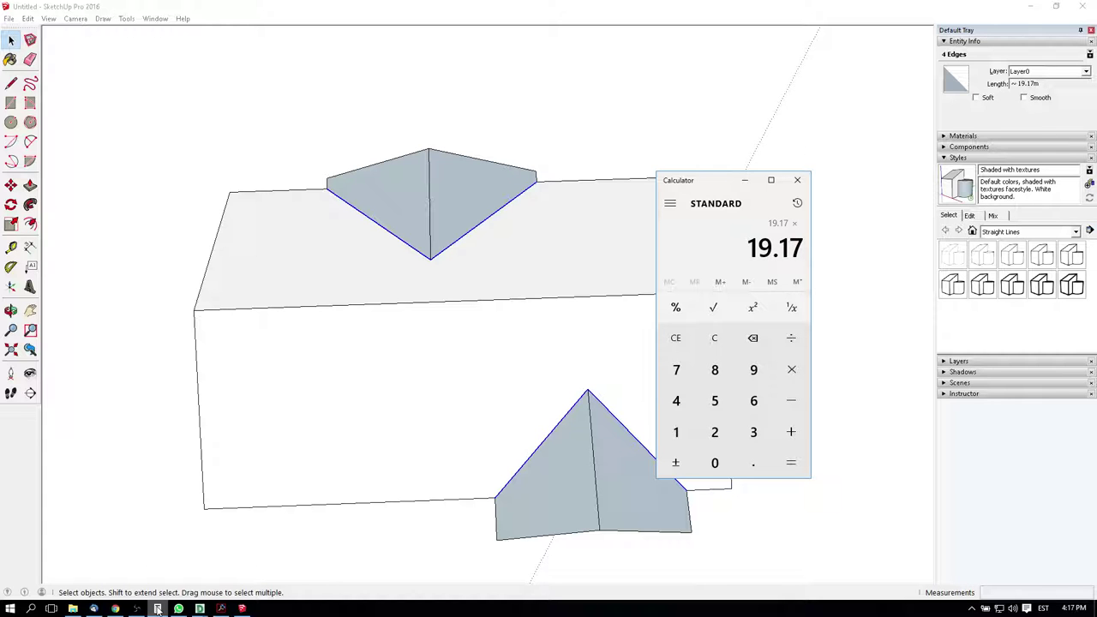
key(Return)
text(/2)
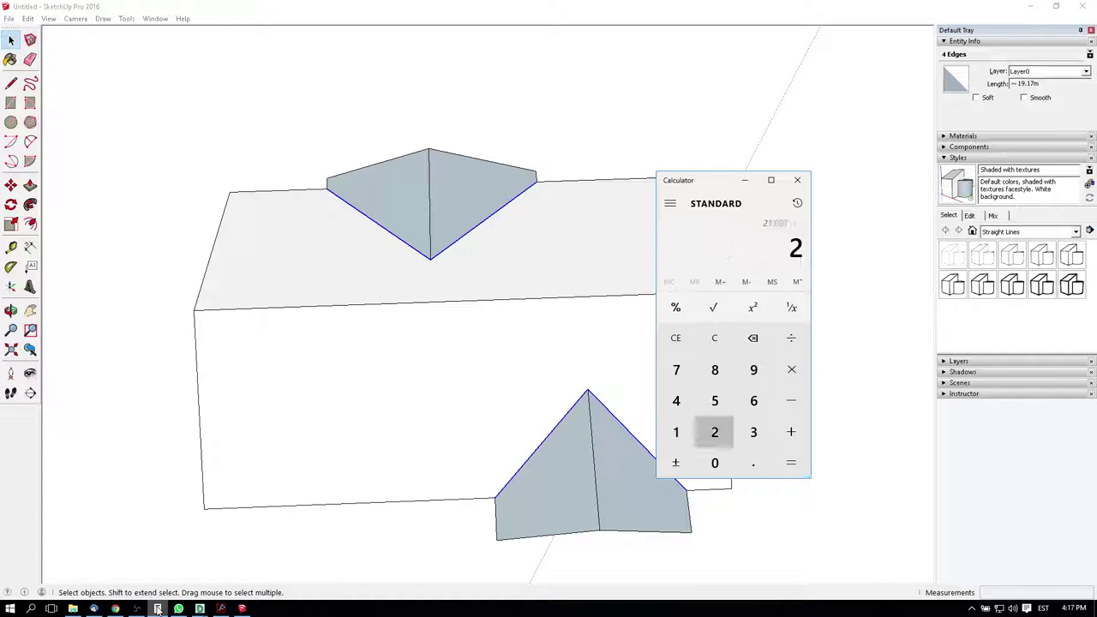
key(Return)
Set the quote amounts to 11 for the 2000 mm valley plate and 2 each for the valley plate start and end pieces
click(114, 608)
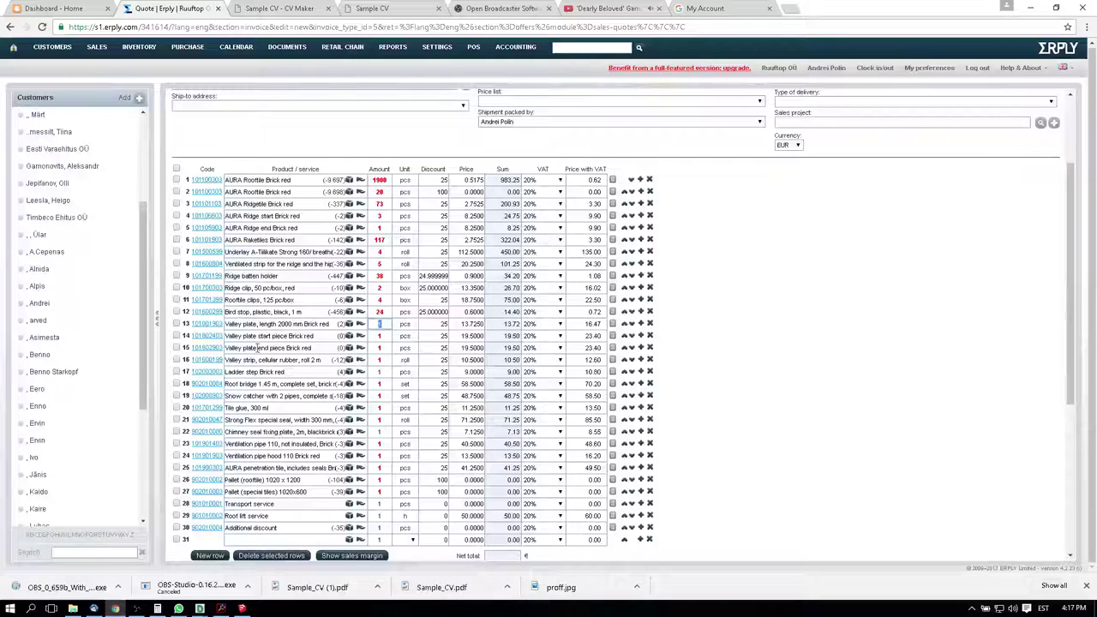
text(11)
key(Return)
text(2)
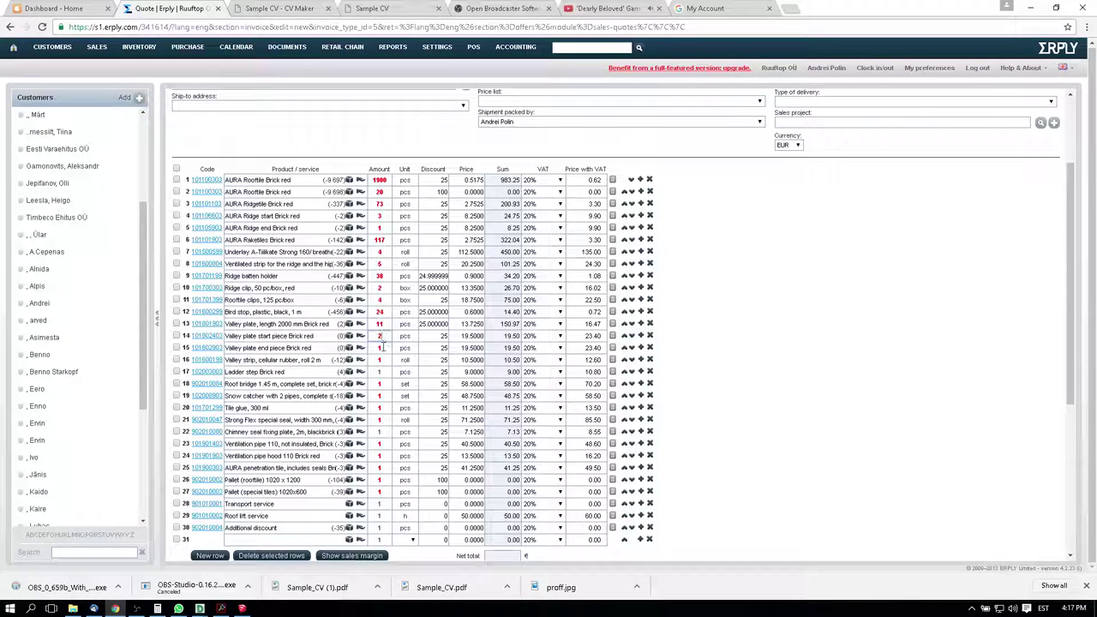
key(Return)
text(2)
Recheck the valley edges' combined length in SketchUp and set the Valley strip amount in the quote to 21
click(242, 608)
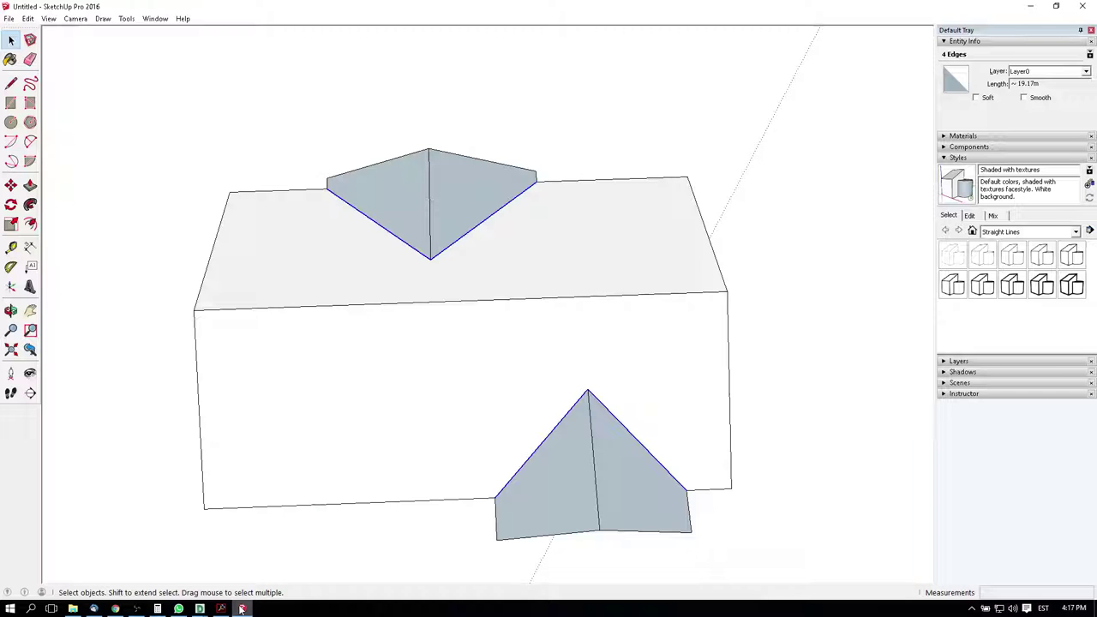
click(241, 608)
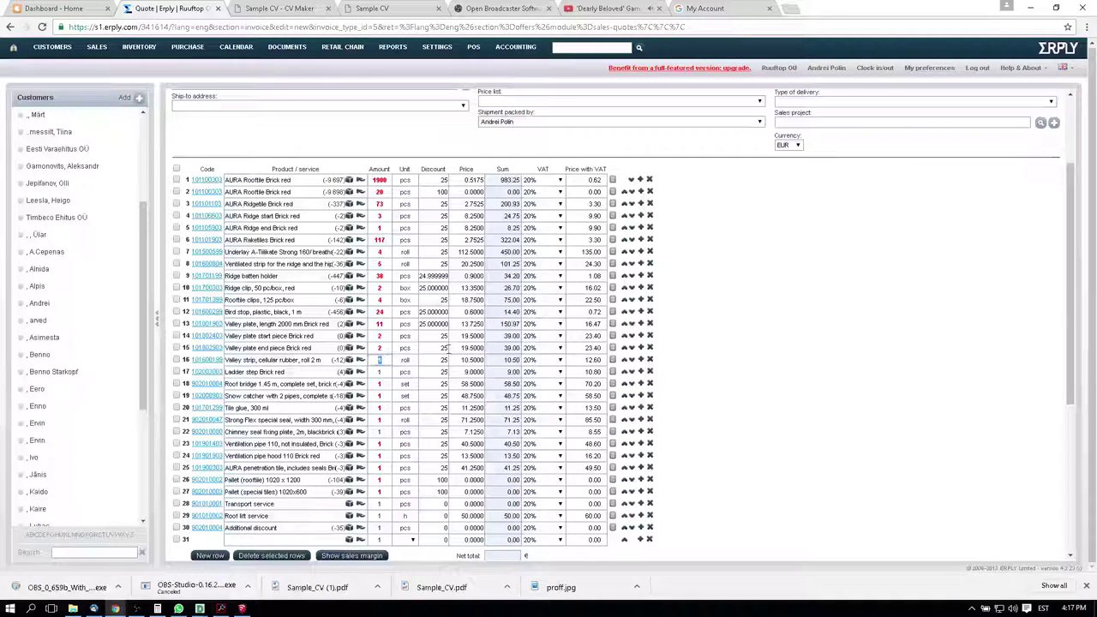
click(378, 372)
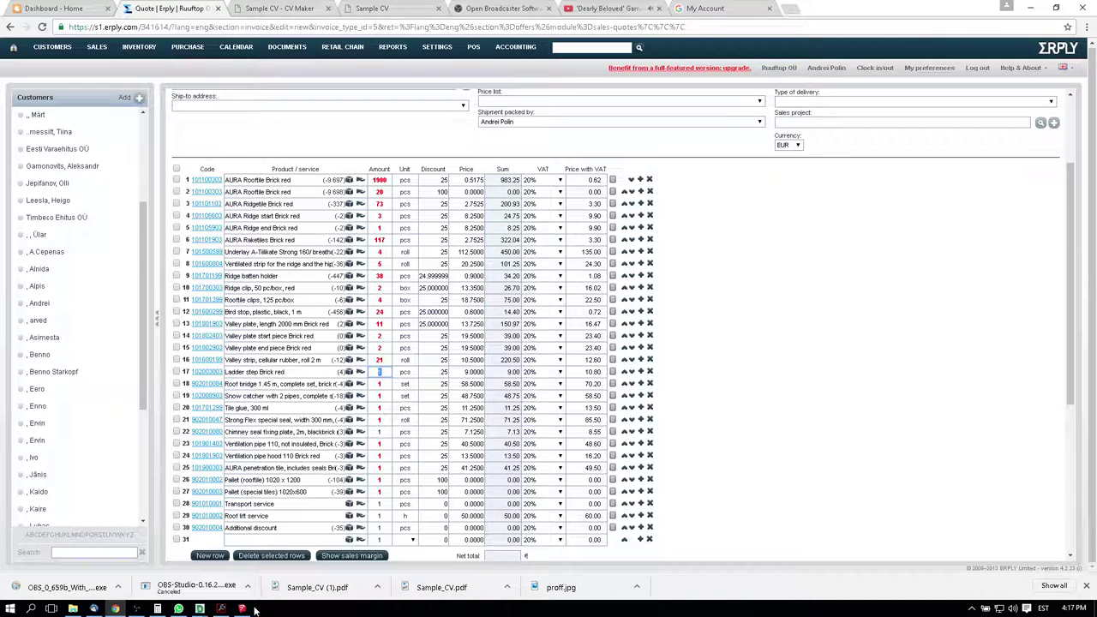
Check the roof plan in Acrobat Reader, and measure along the main roof's sloping gable edge from the eave corner in SketchUp
click(221, 608)
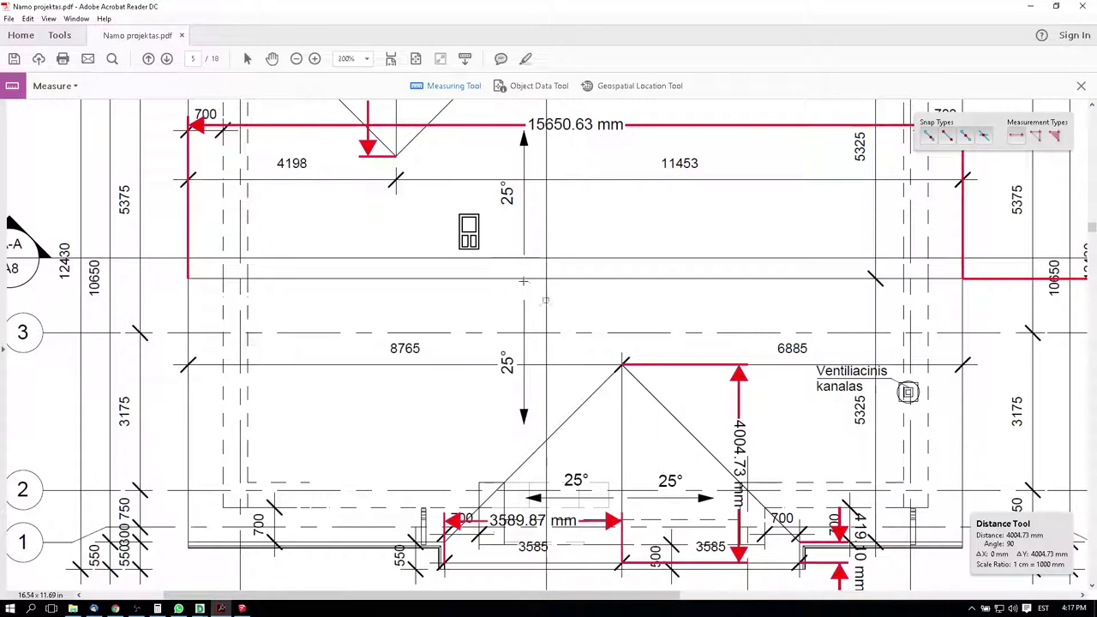
scroll(490, 254, up, 1)
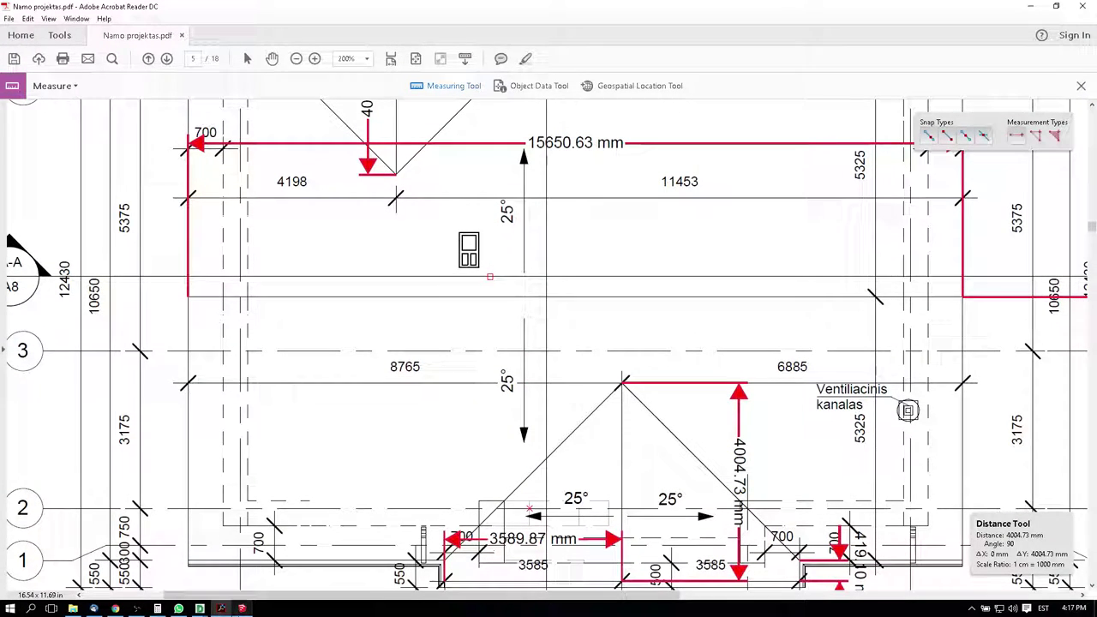
click(242, 609)
mouse_move(749, 341)
middle_down()
mouse_move(391, 155)
mouse_move(190, 80)
middle_up()
key(l)
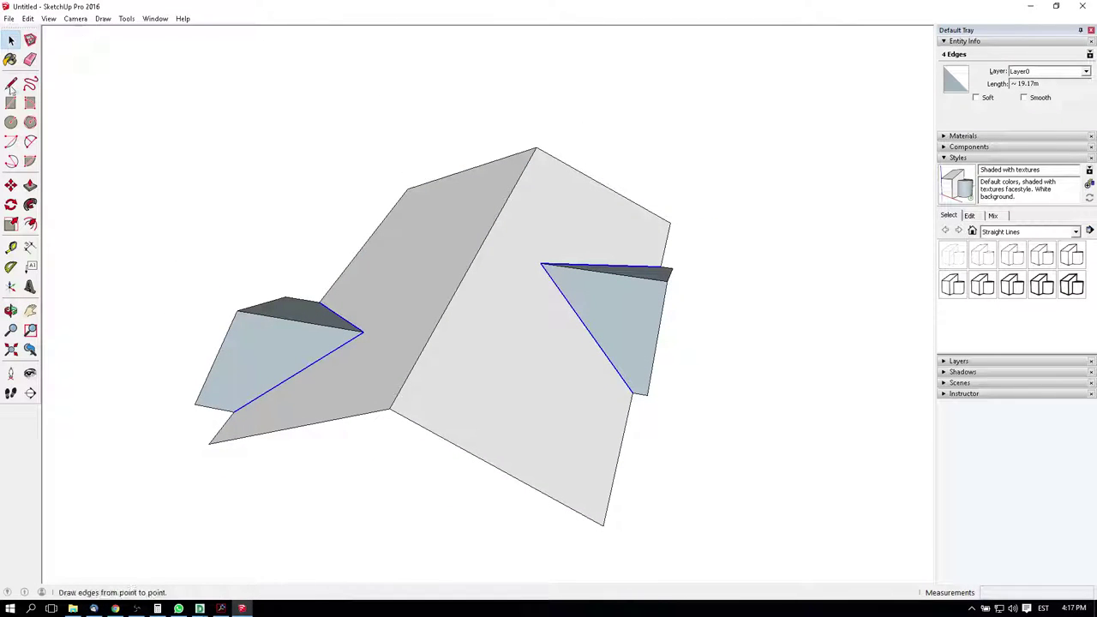
click(669, 223)
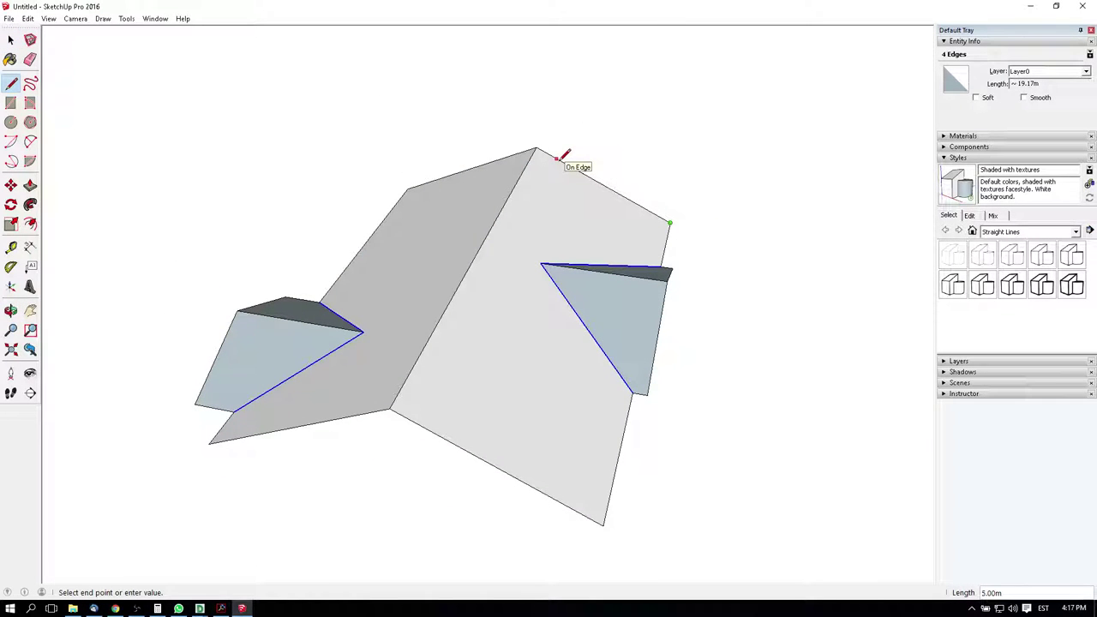
key(Escape)
click(158, 609)
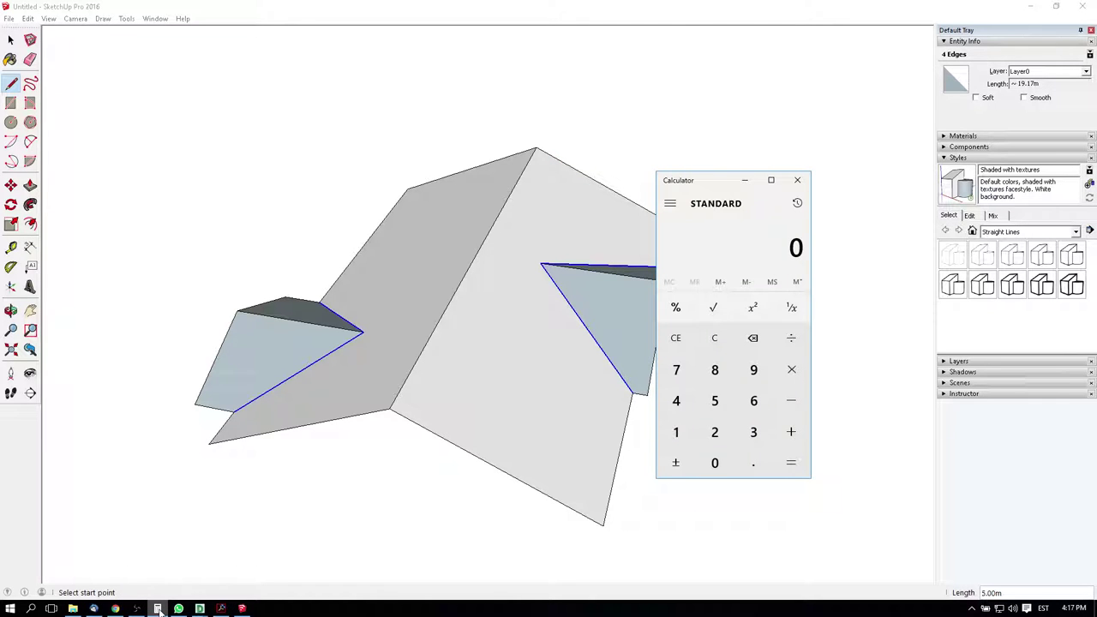
text(5000-30-)
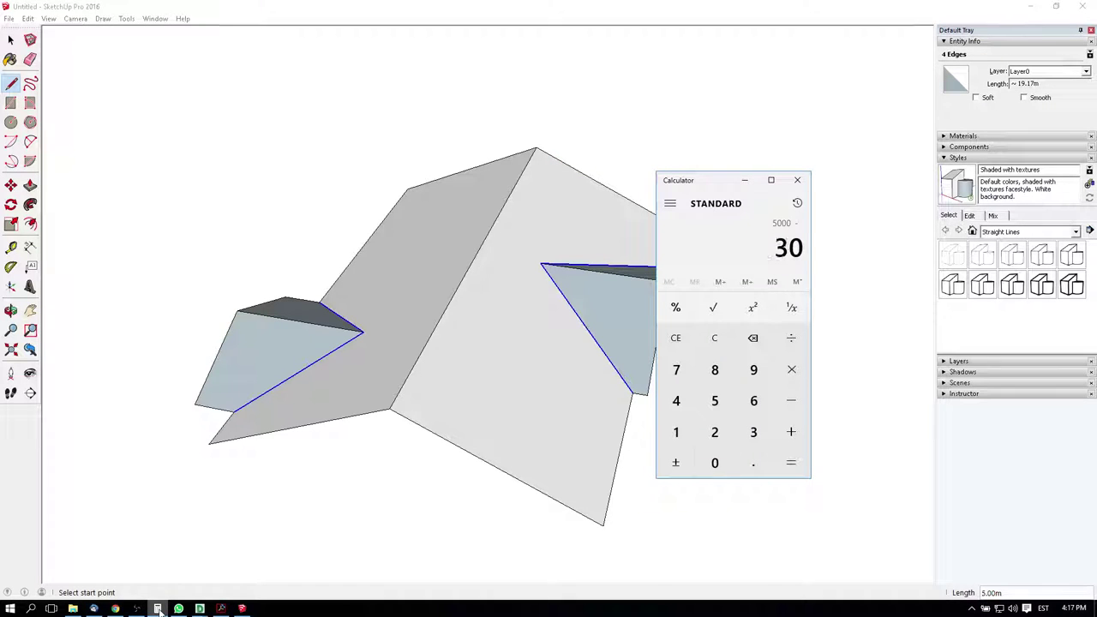
text(350)
key(Return)
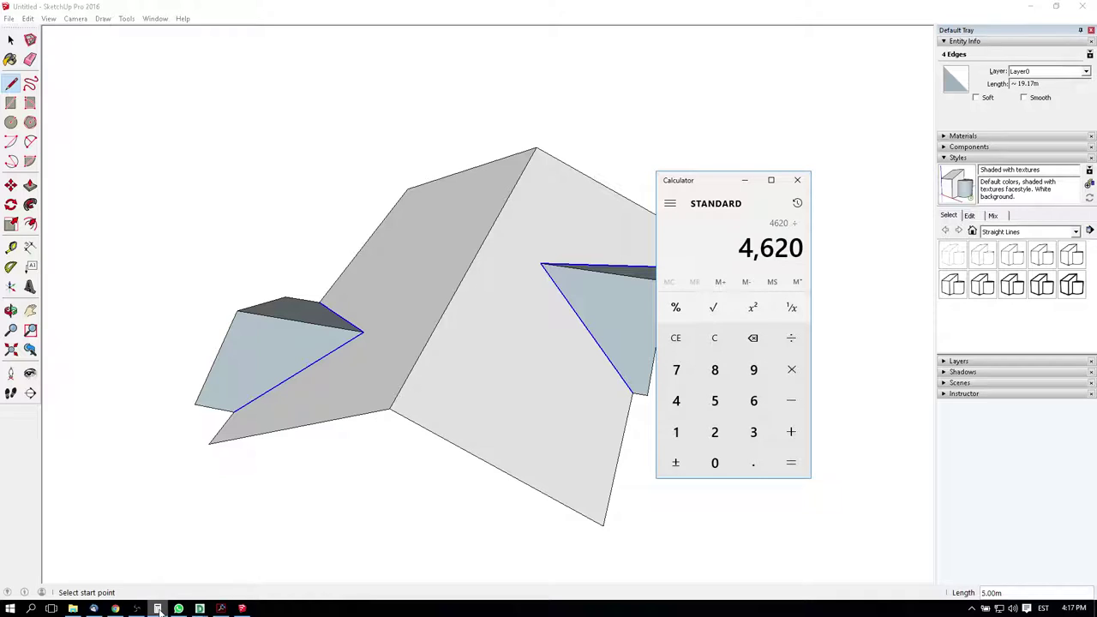
text(3)
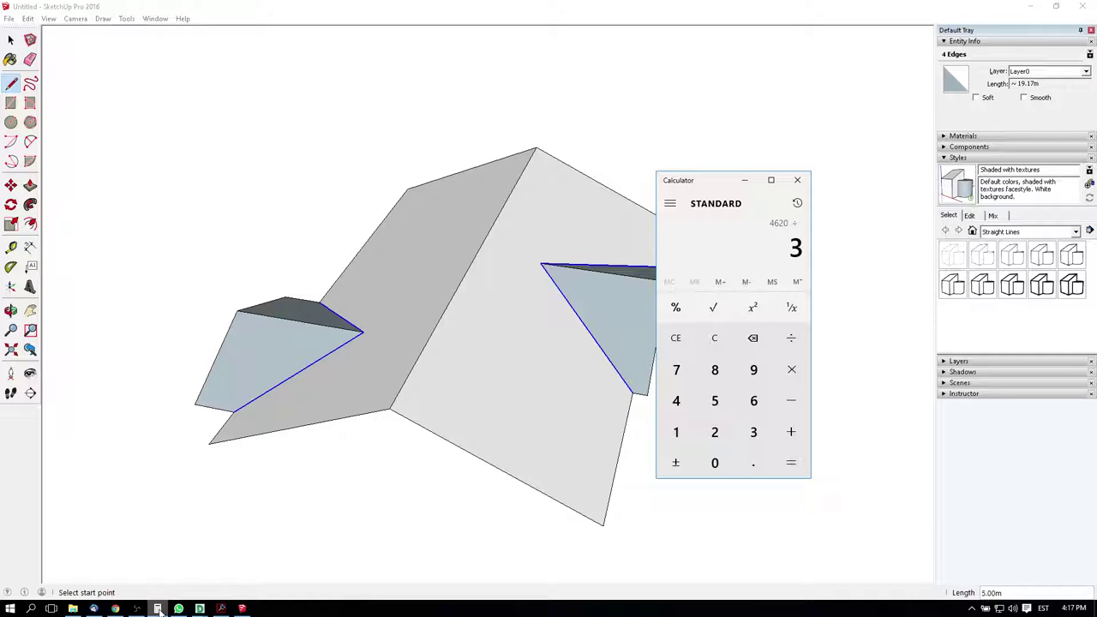
key(Escape)
Calculate (5000 - 30 - 360) / 370 + 1 in Calculator and set the Ladder step amount in the quote to 13
text(5000 - )
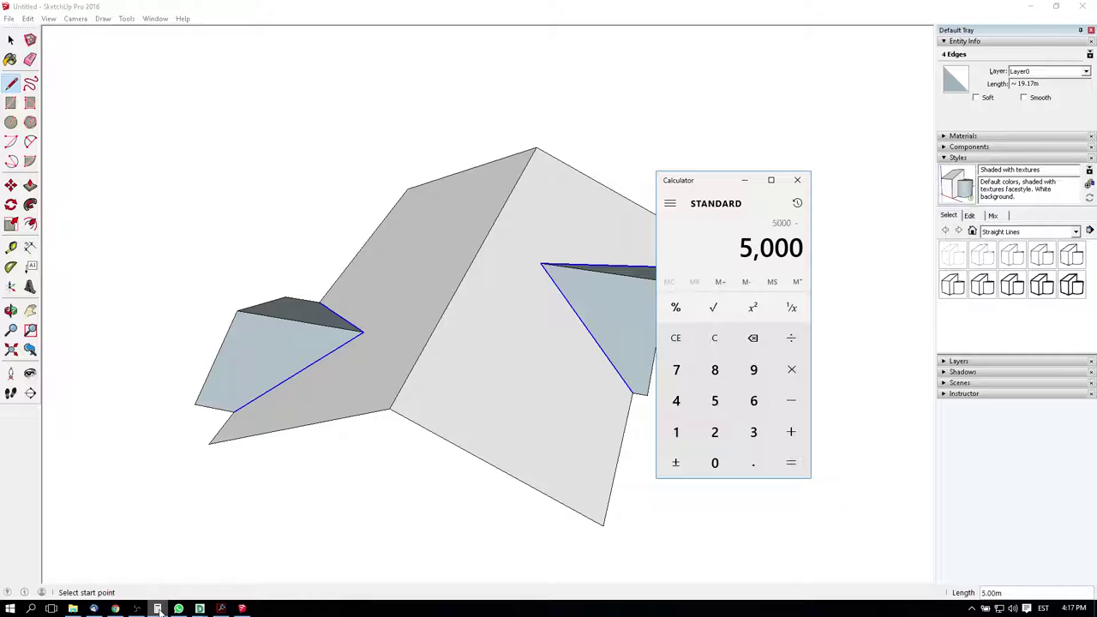
text(30)
key(Return)
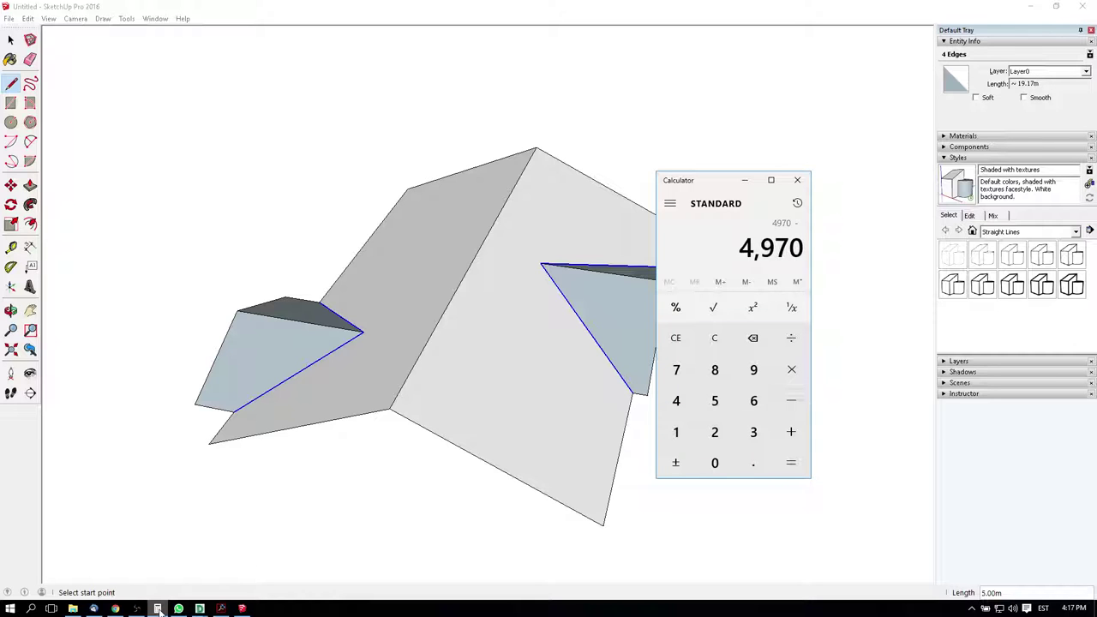
text(360)
key(Return)
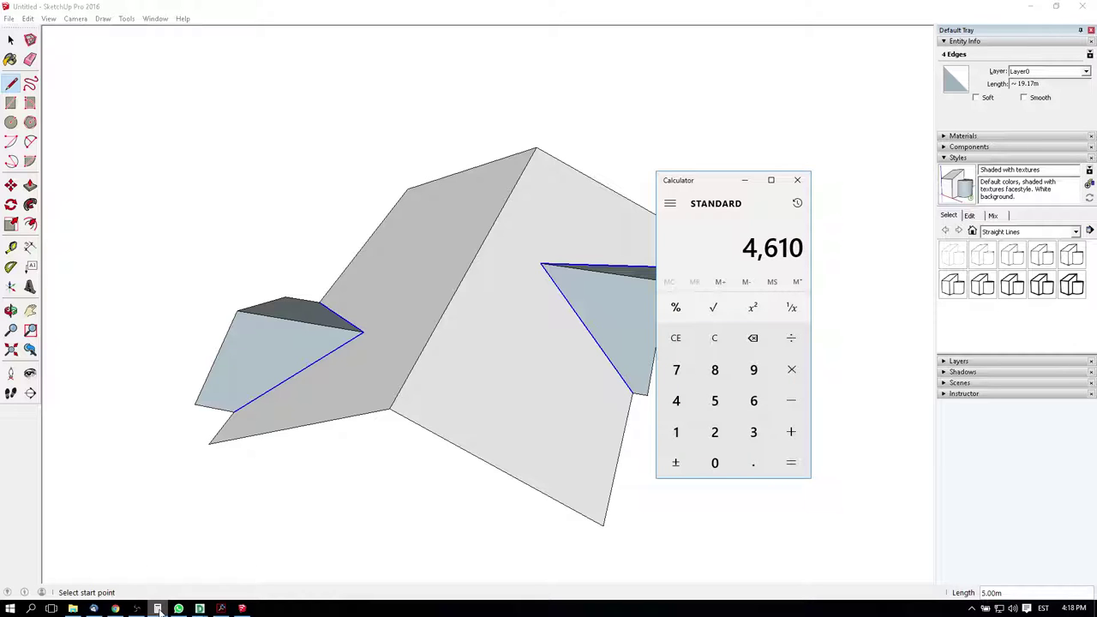
text(/370)
key(Return)
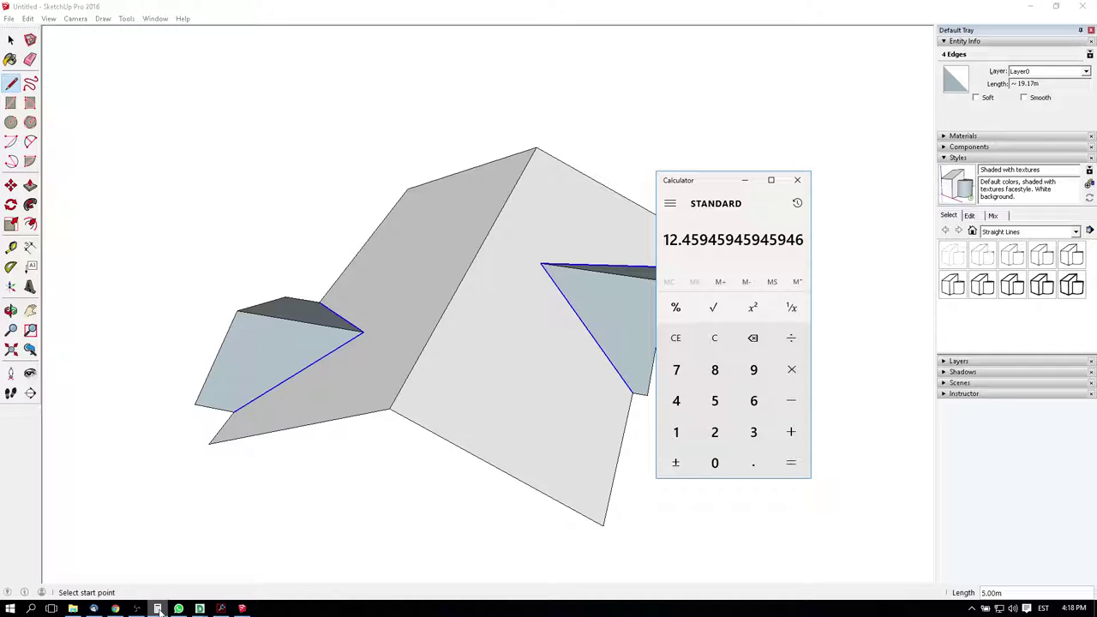
text(+1)
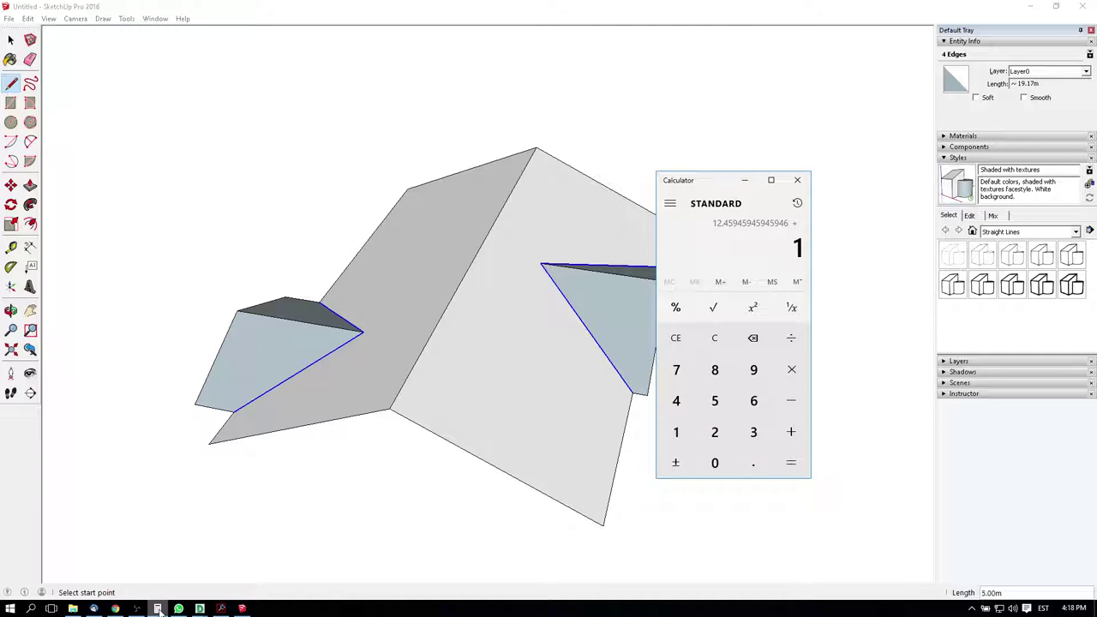
click(115, 609)
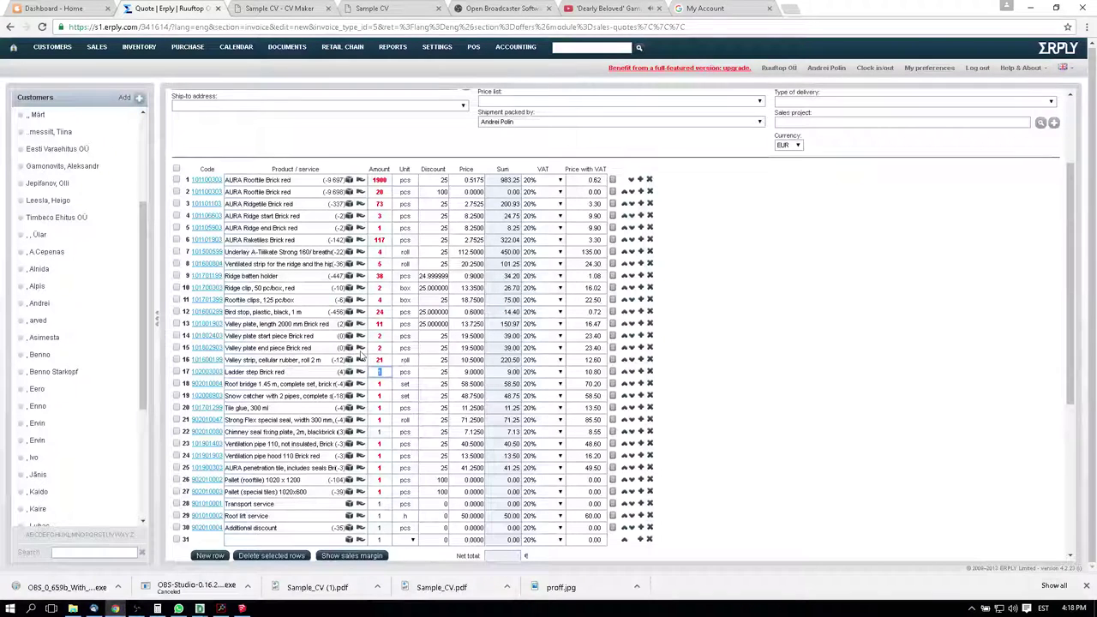
click(378, 384)
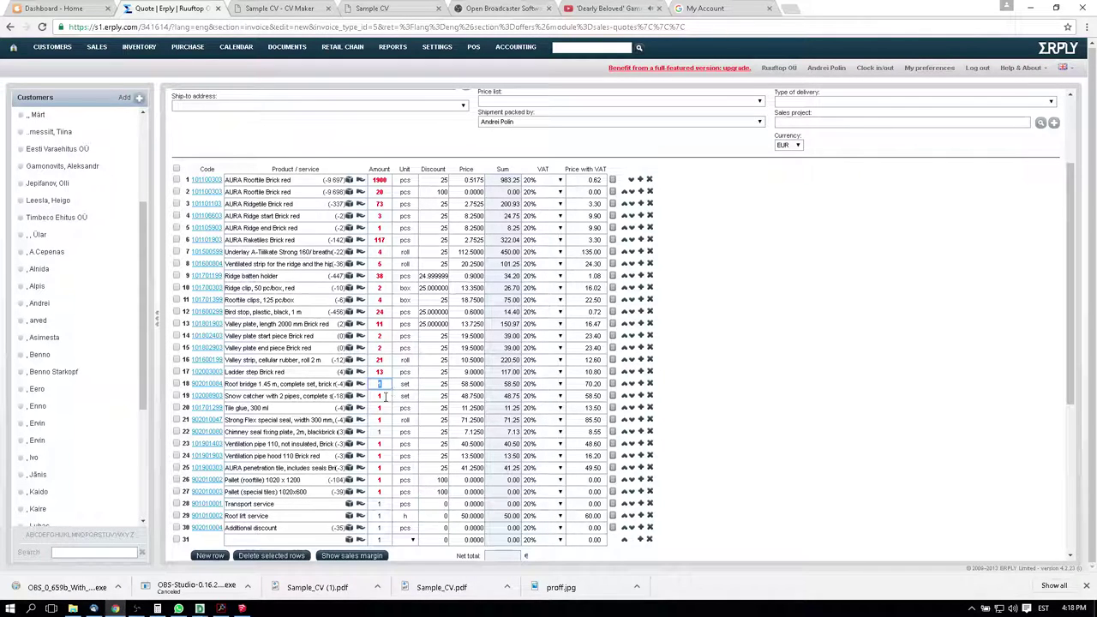
Look through the roof plan, facade elevations and building section in the Acrobat Reader project PDF for chimney and roof accessory details
click(221, 609)
scroll(399, 437, down, 1)
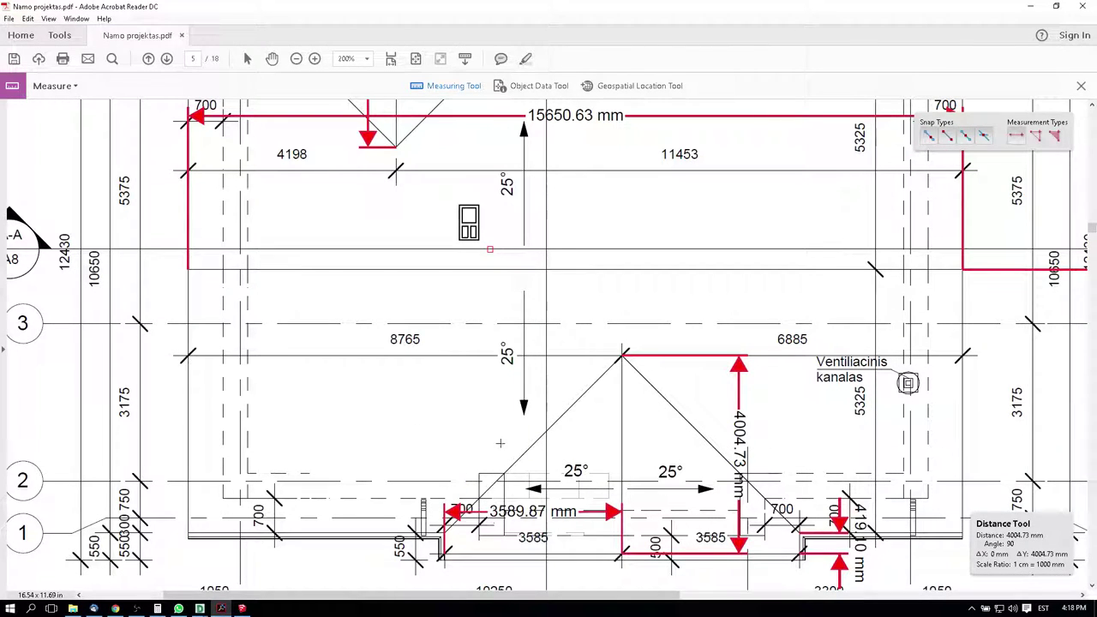
scroll(474, 326, up, 3)
ctrl+scroll(474, 326, down, 5)
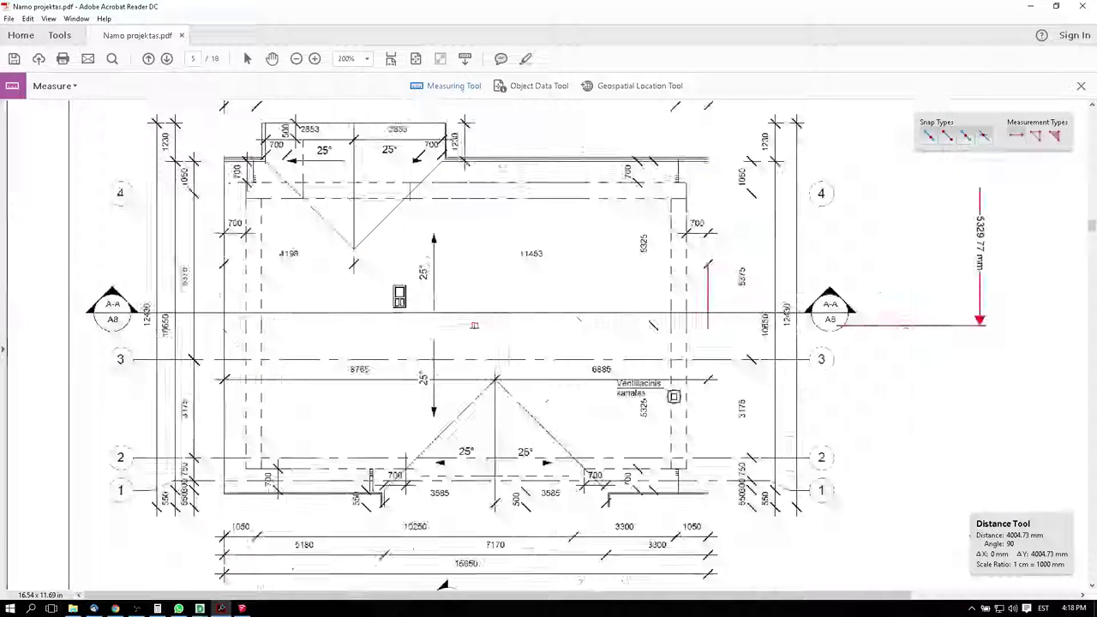
scroll(904, 311, down, 3)
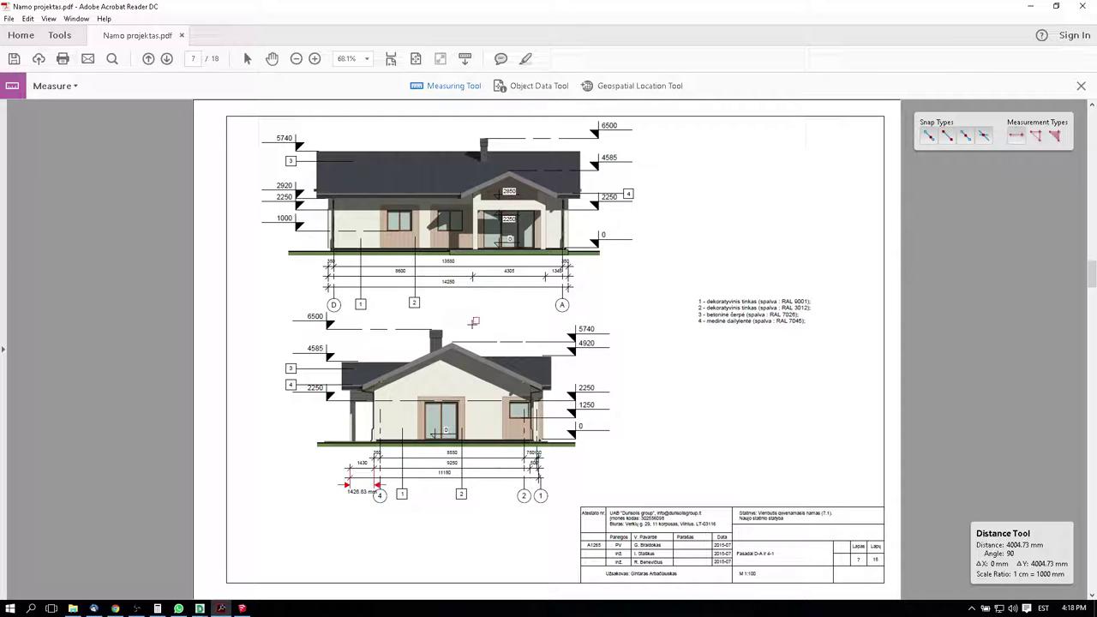
scroll(545, 385, down, 3)
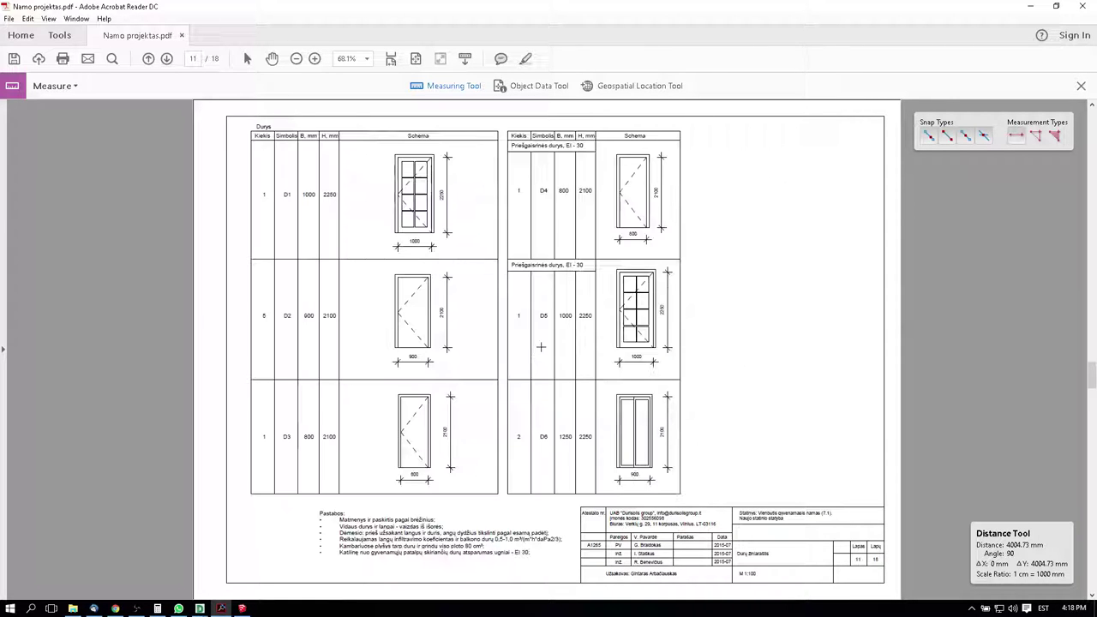
scroll(548, 341, up, 2)
scroll(549, 337, up, 2)
scroll(549, 337, down, 2)
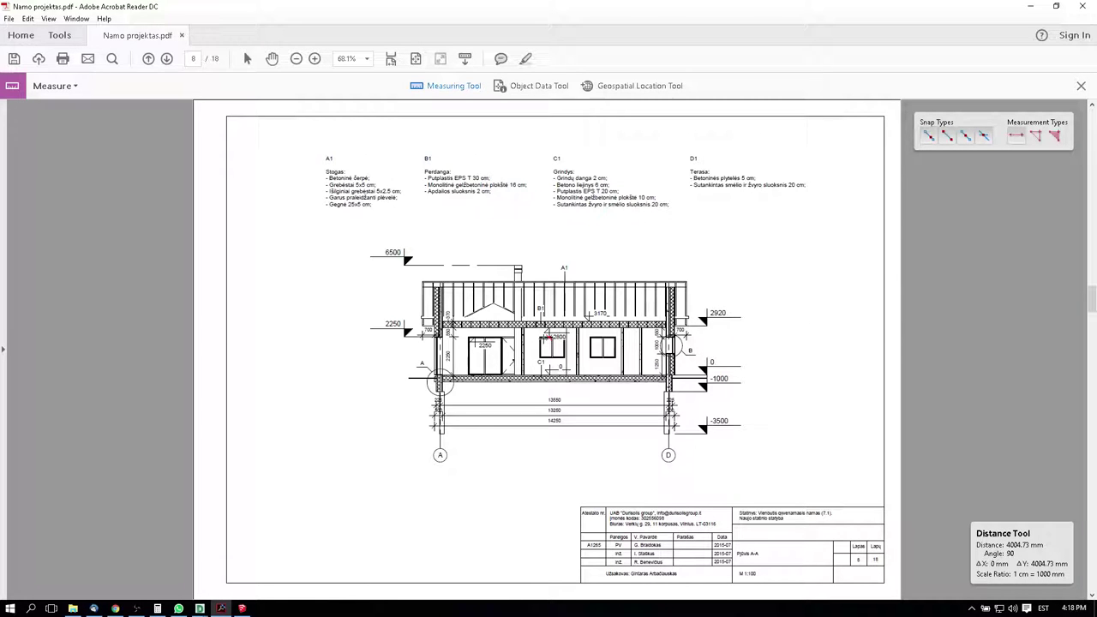
scroll(543, 329, up, 2)
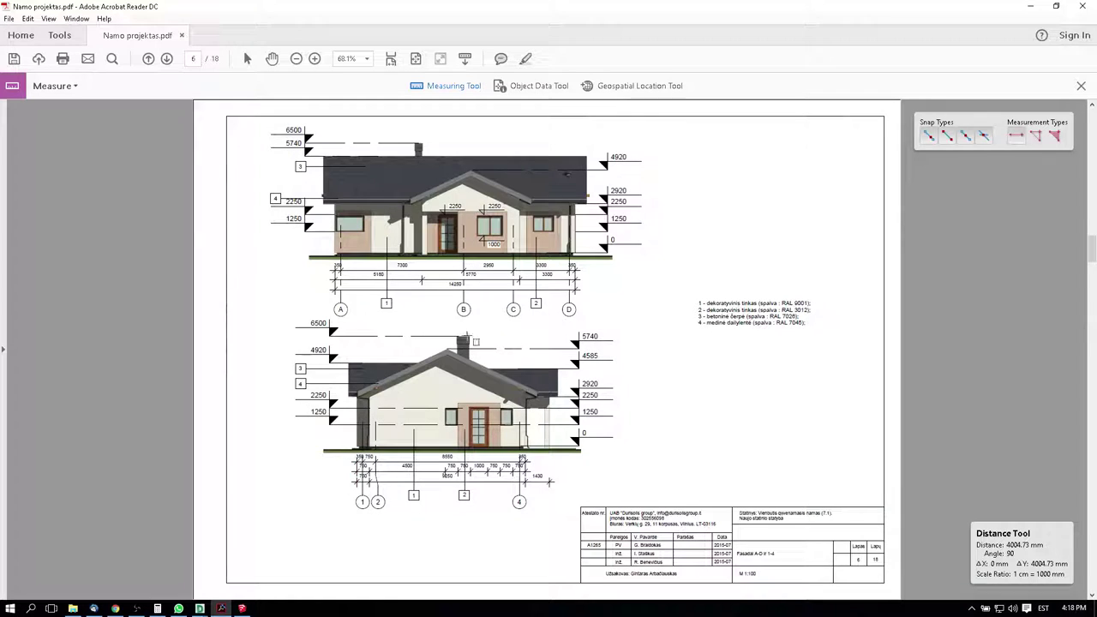
scroll(444, 246, up, 2)
scroll(444, 246, up, 2)
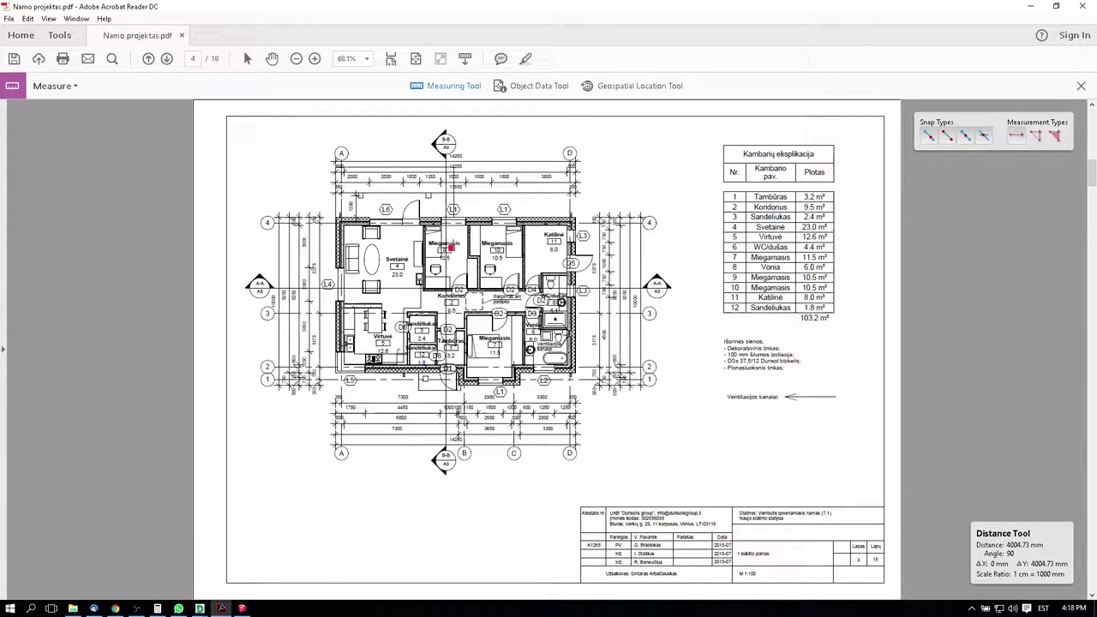
scroll(462, 245, down, 2)
scroll(462, 244, down, 2)
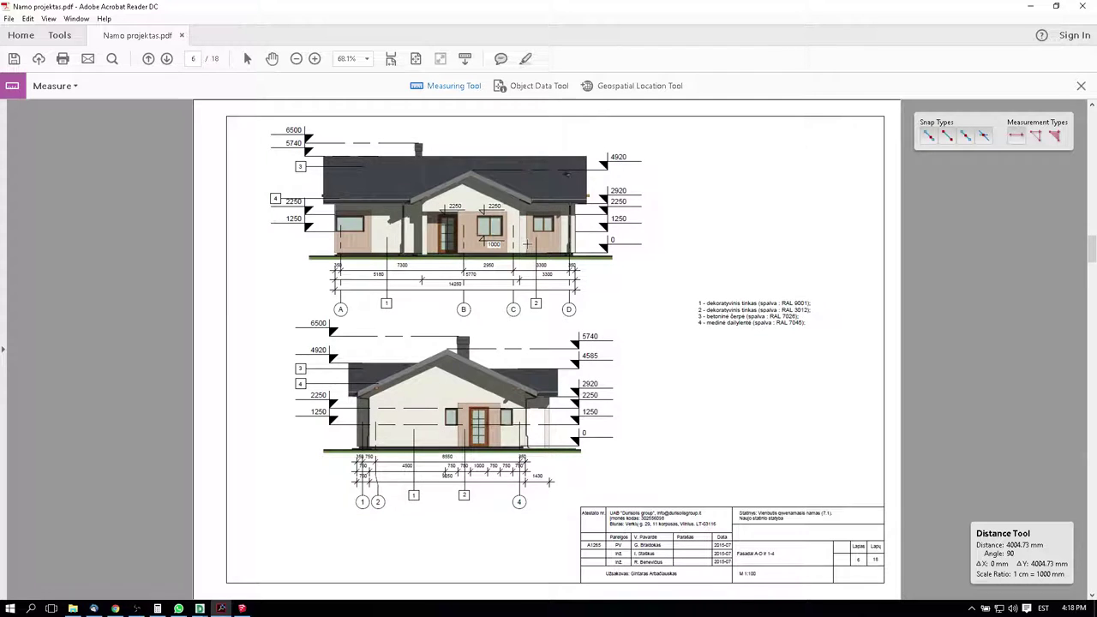
scroll(527, 244, down, 2)
scroll(527, 244, down, 2)
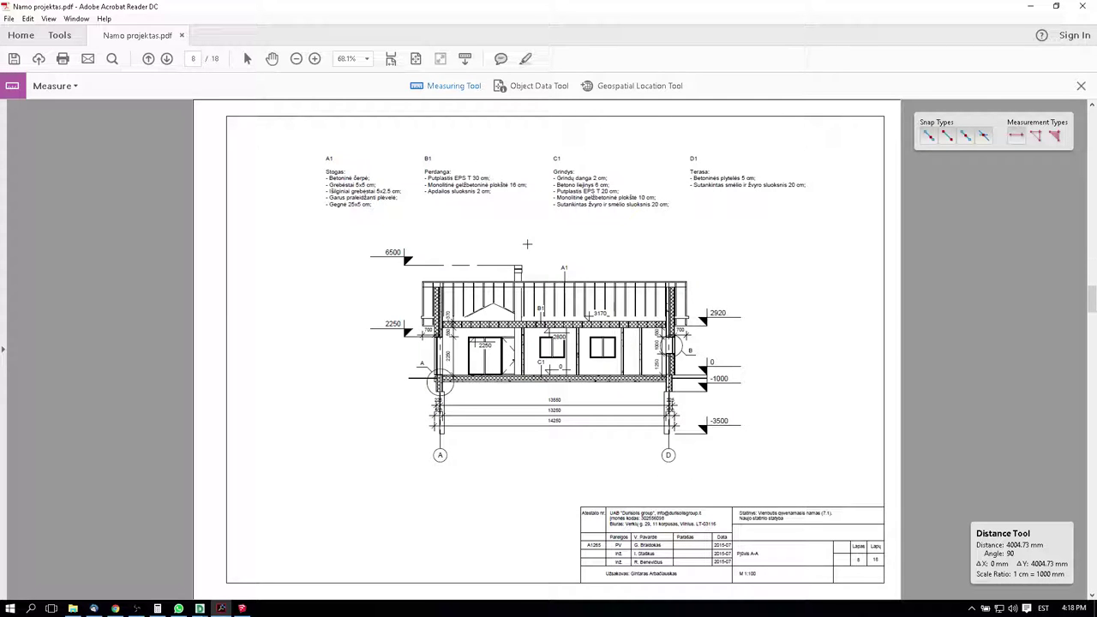
click(1031, 6)
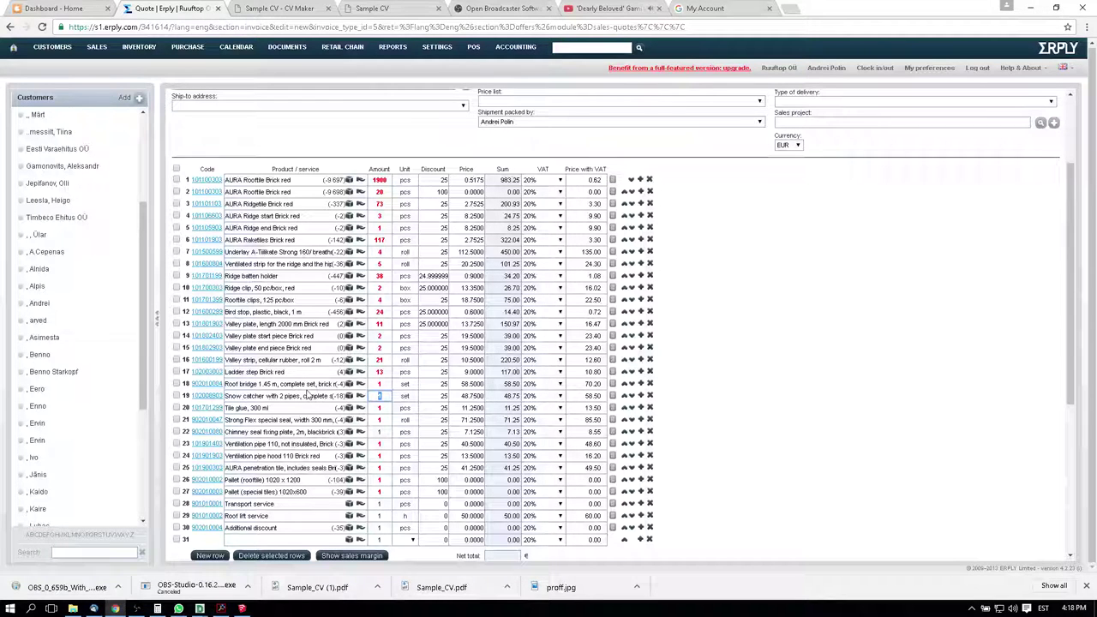
Delete the Snow catcher row from the quote in Erply and set the Chimney seal fixing plate amount to 2
drag(306, 393, 653, 400)
click(649, 396)
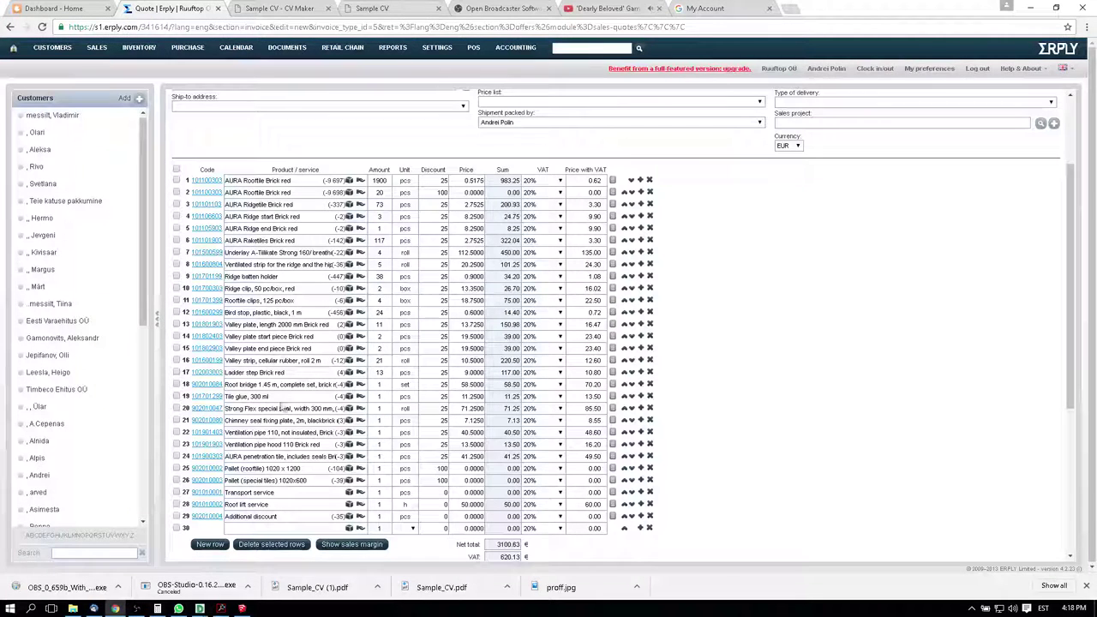
click(386, 396)
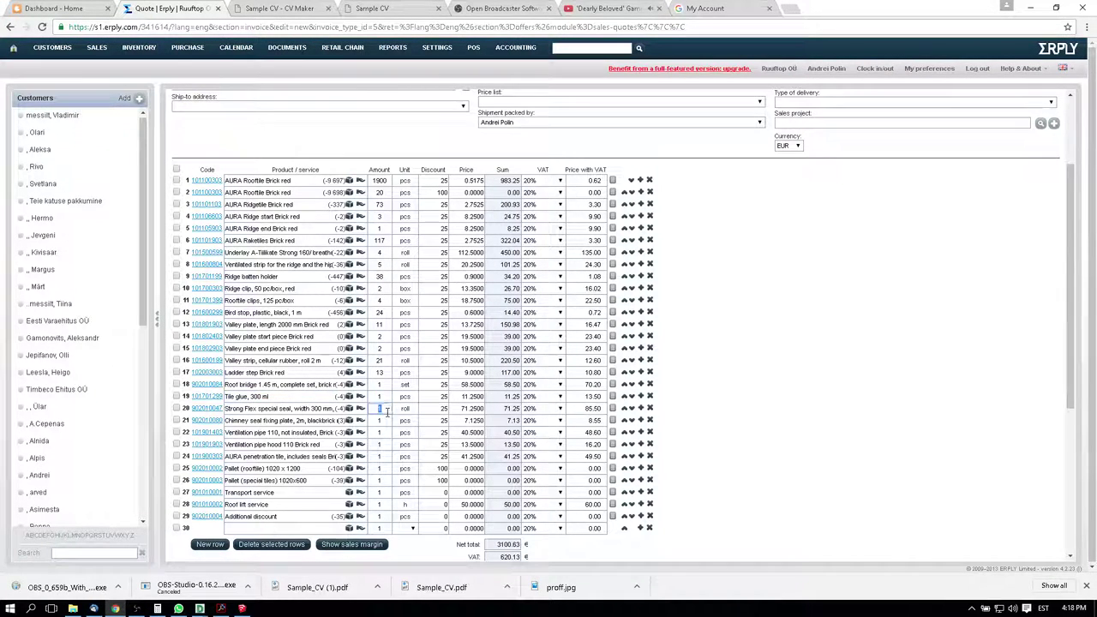
click(384, 420)
click(384, 432)
click(382, 444)
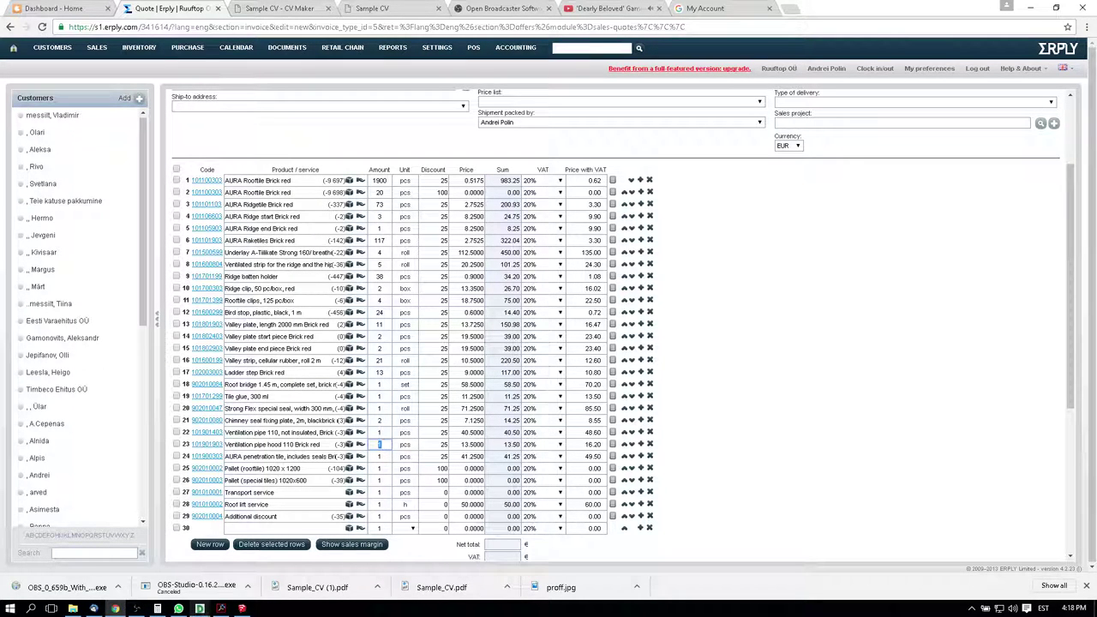
Check the ventilation duct on the roof plan in Acrobat Reader and return to the quote
click(221, 609)
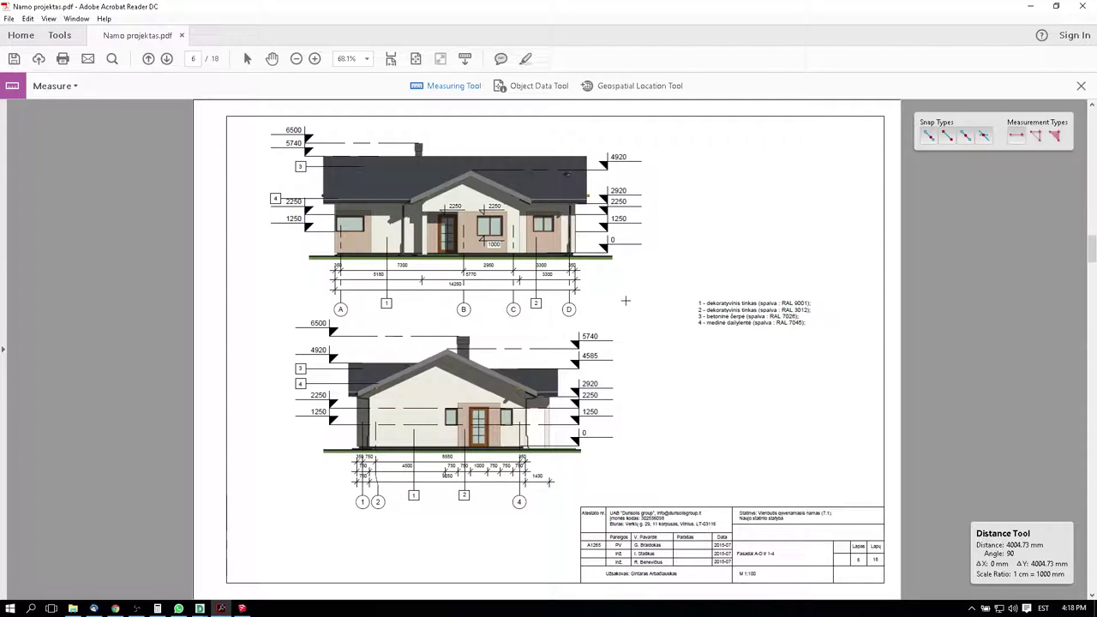
scroll(556, 339, up, 2)
mouse_move(556, 339)
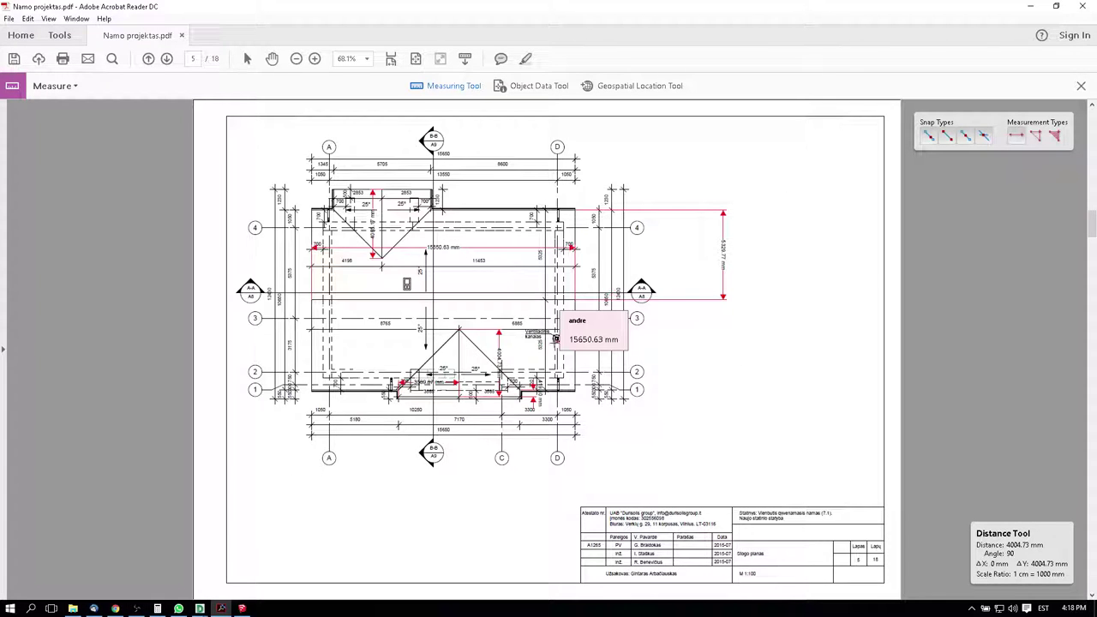
ctrl+scroll(556, 339, up, 3)
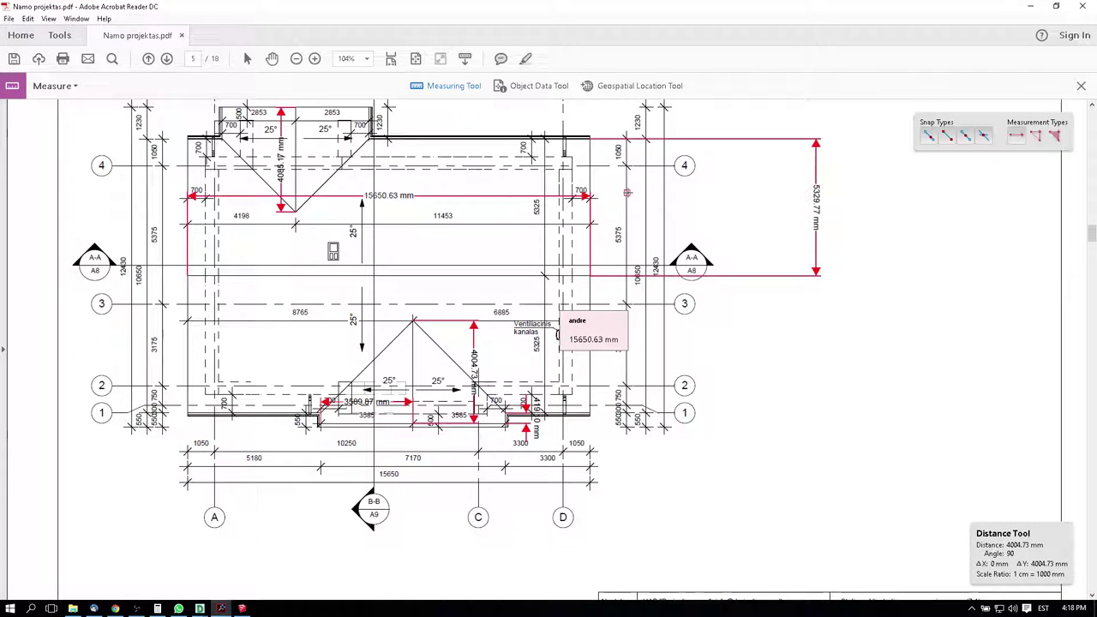
click(1028, 6)
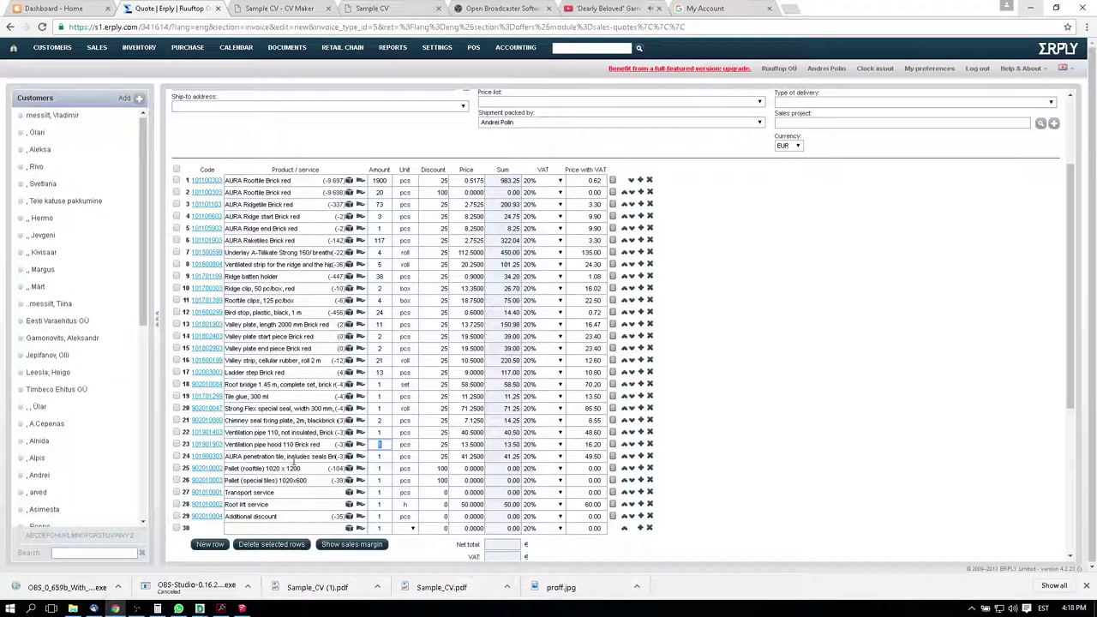
Calculate 1920 / 240 in Calculator and set the Pallet (rooftile) 1020 x 1200 amount in the quote to 8
click(379, 458)
click(381, 469)
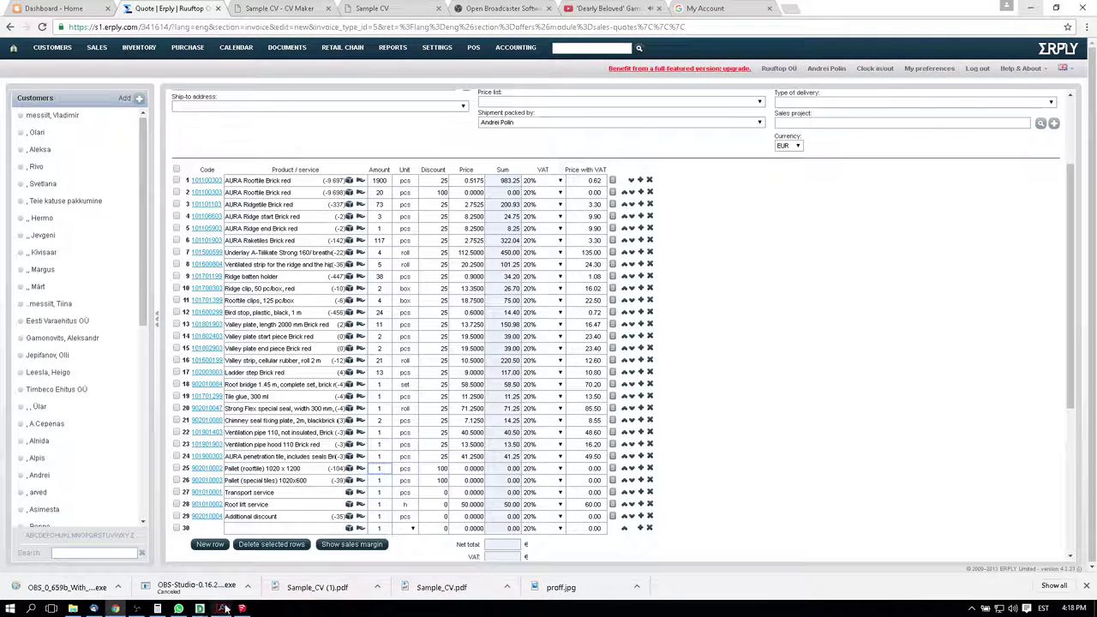
click(158, 609)
key(Escape)
text(1)
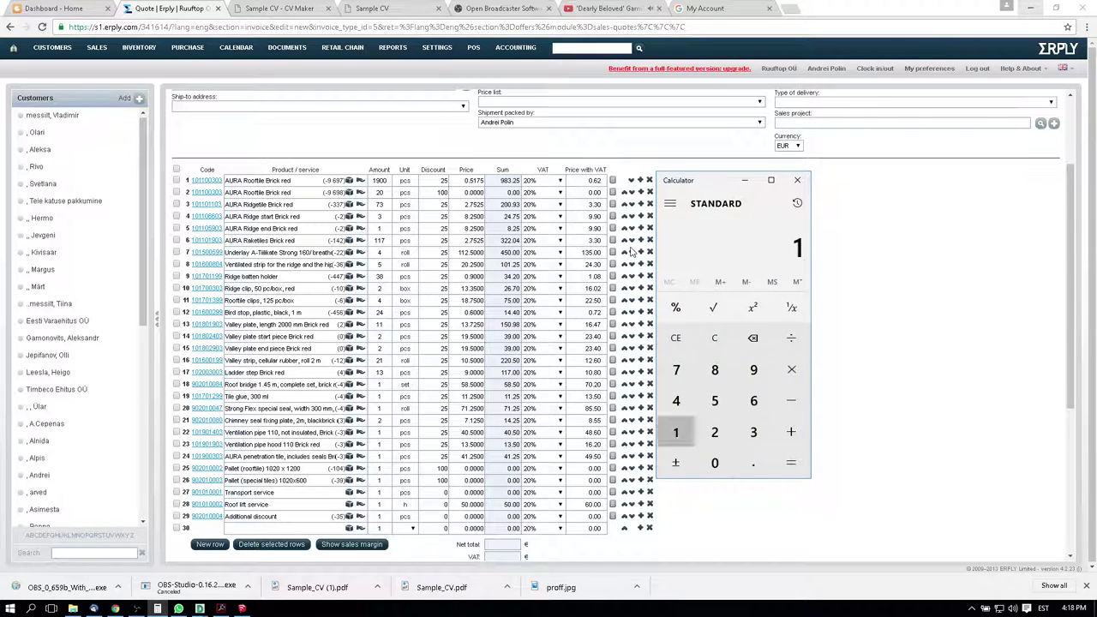
text(920/240)
key(Return)
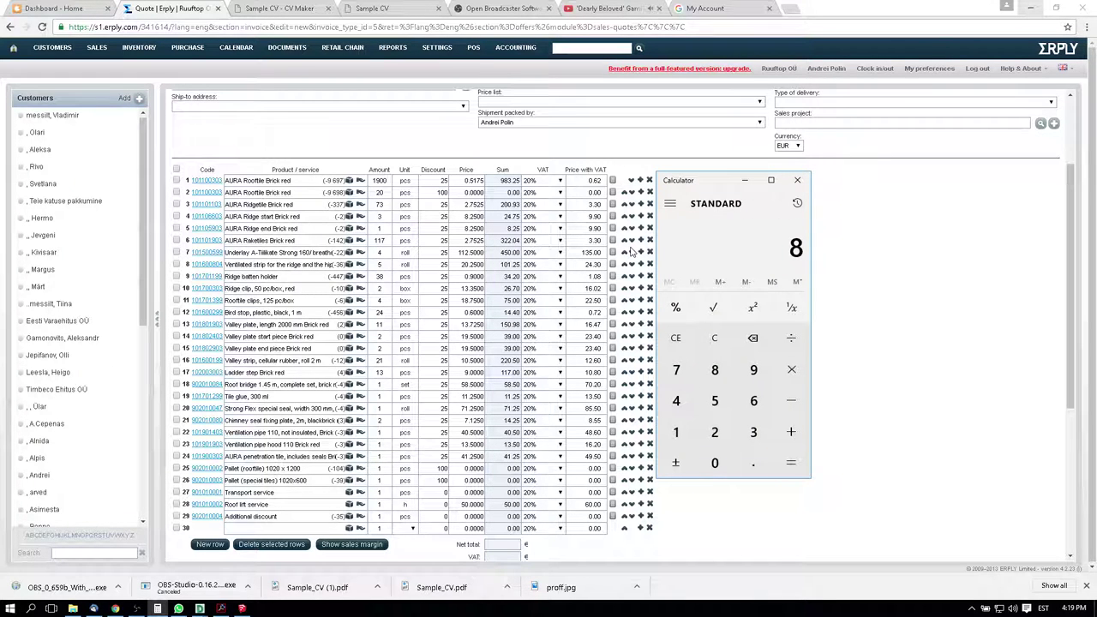
click(304, 469)
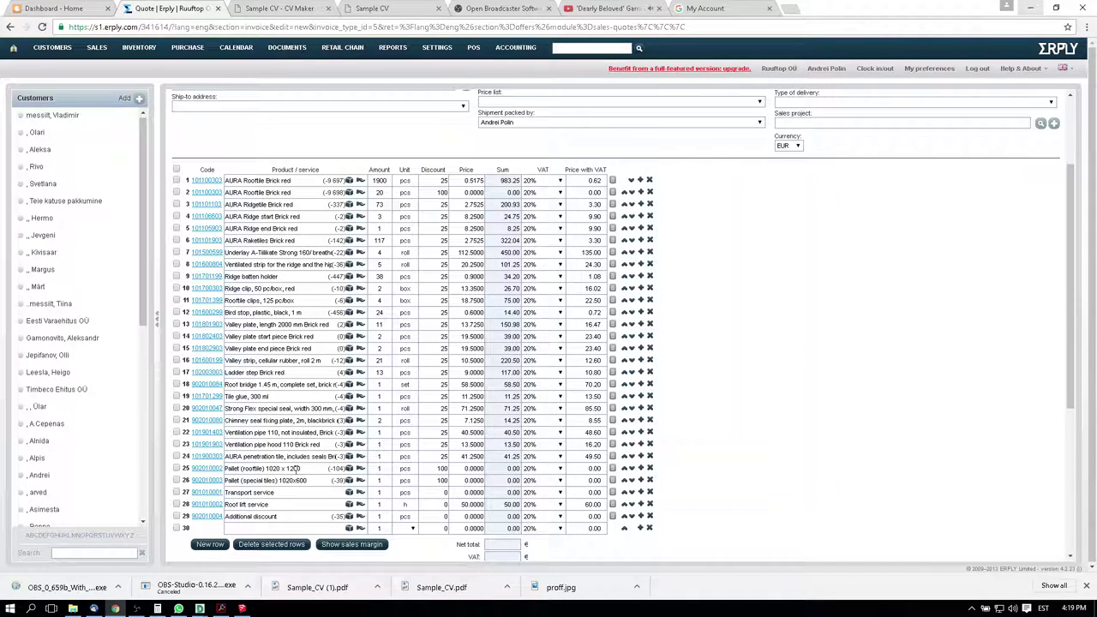
double_click(379, 469)
click(379, 481)
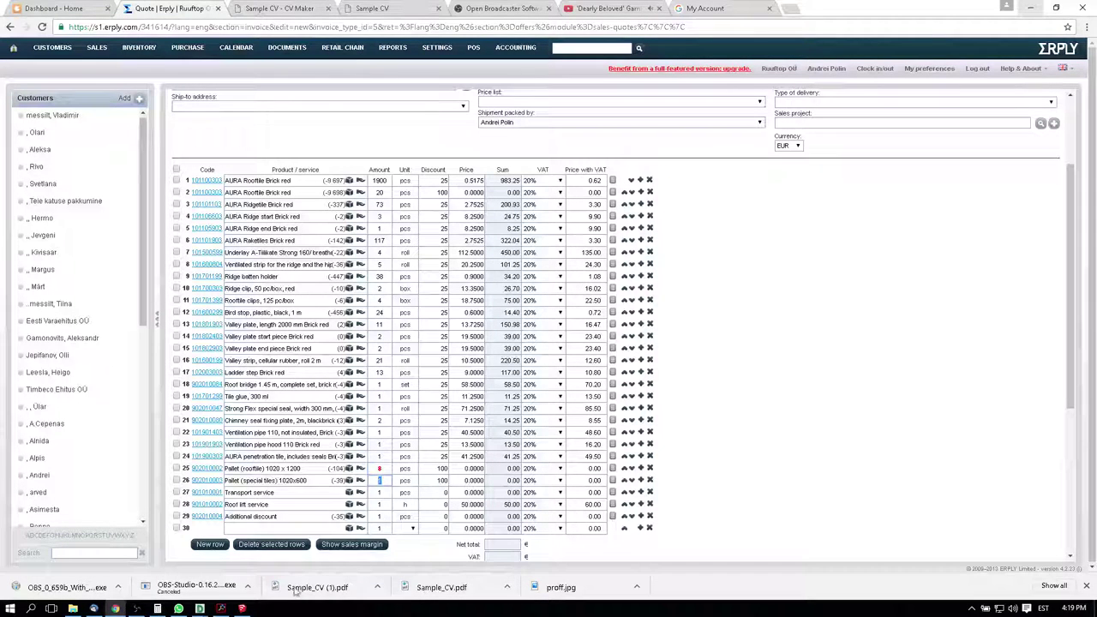
Calculate (73 + 3 + 1 + 117) / 50 in Calculator and set the Pallet (special tiles) 1020x600 amount in the quote to 4
click(158, 609)
key(Escape)
text(7)
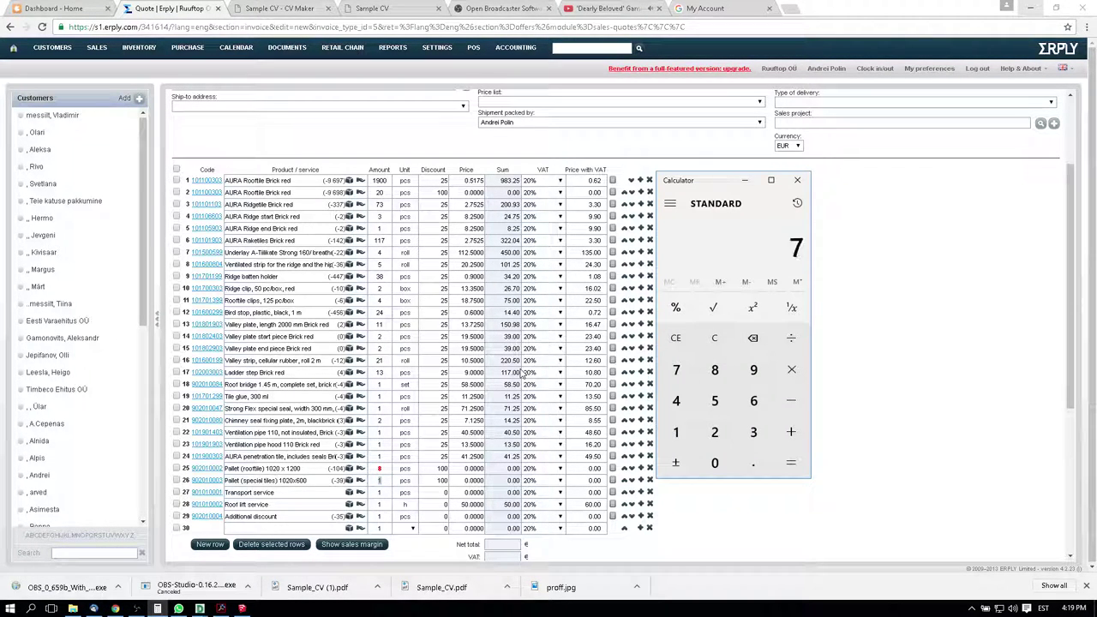
text(3 +)
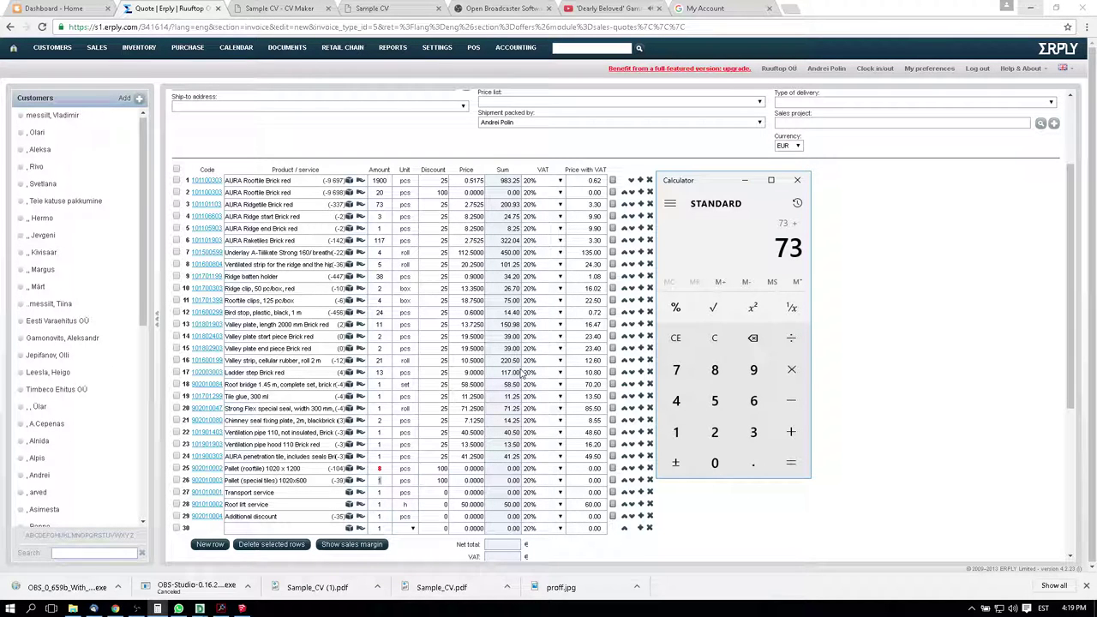
text( 3 + 1 + 11)
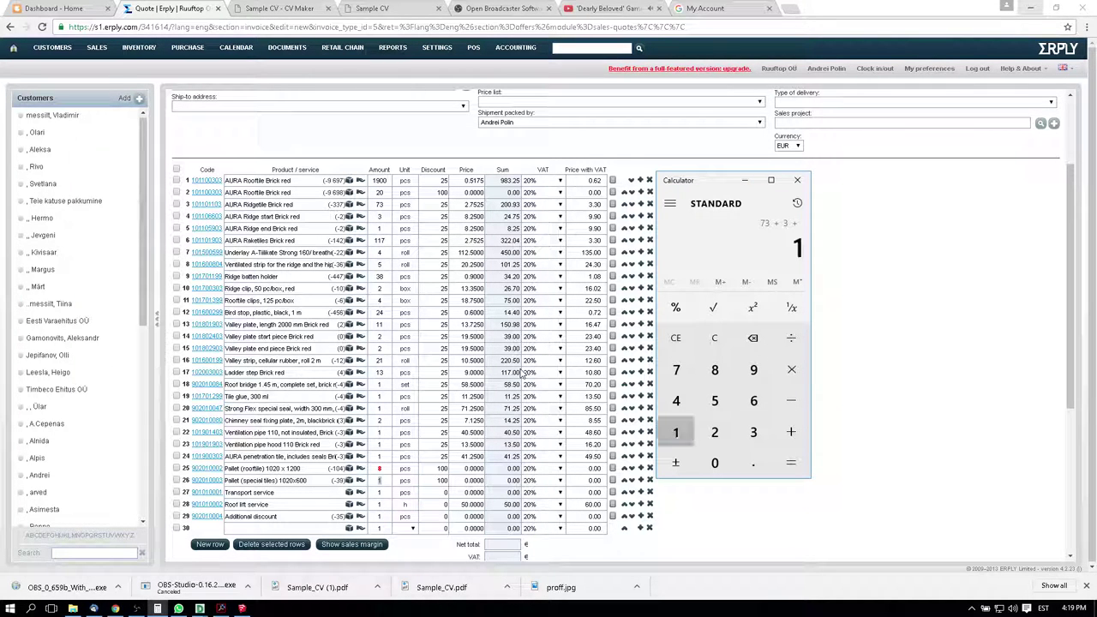
text(7)
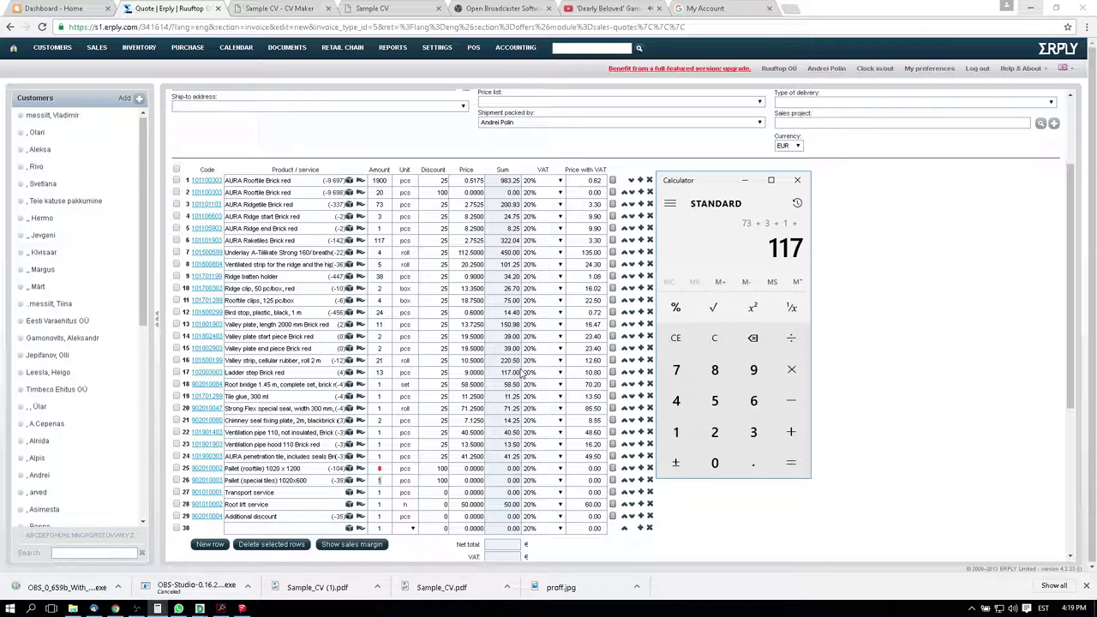
key(Return)
text(50)
key(Return)
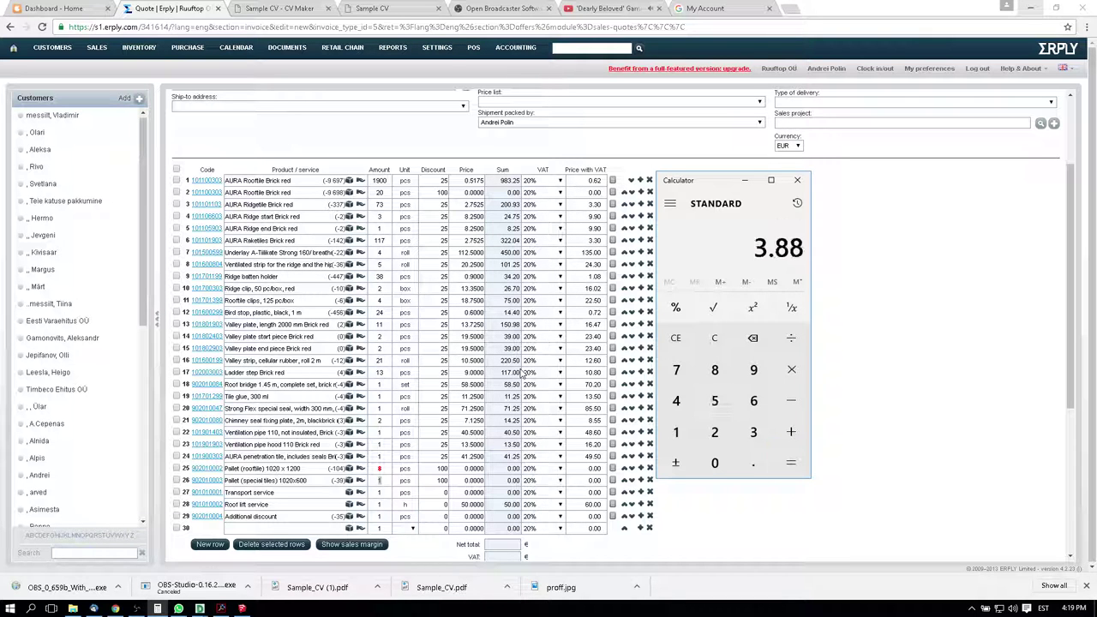
click(378, 481)
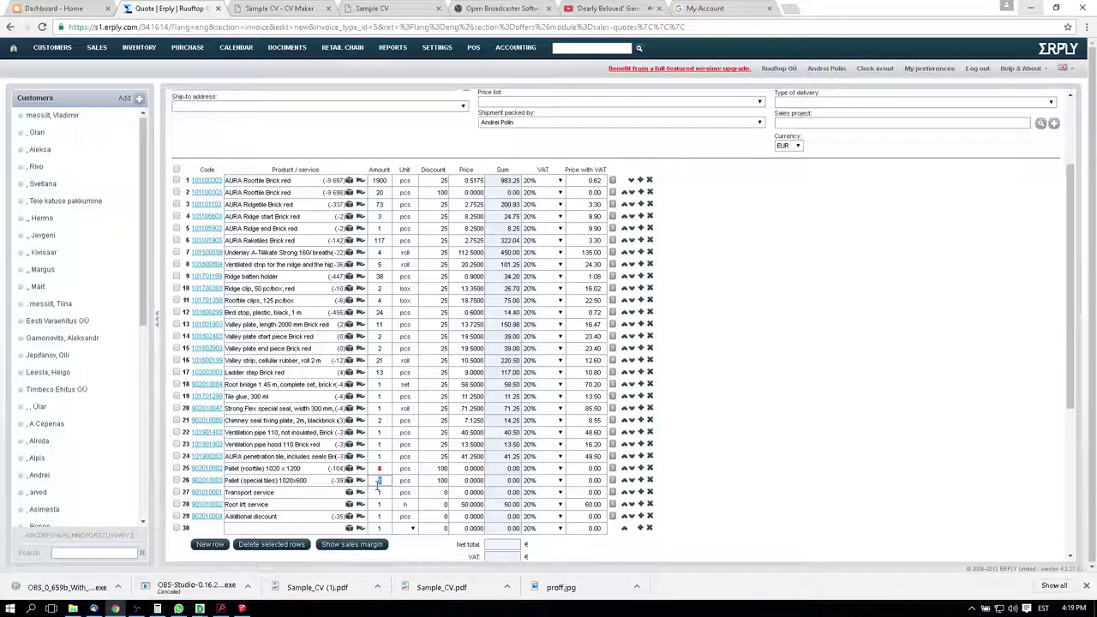
click(786, 440)
Set the Transport service price in the quote to 200, keeping an amount of 1
click(378, 493)
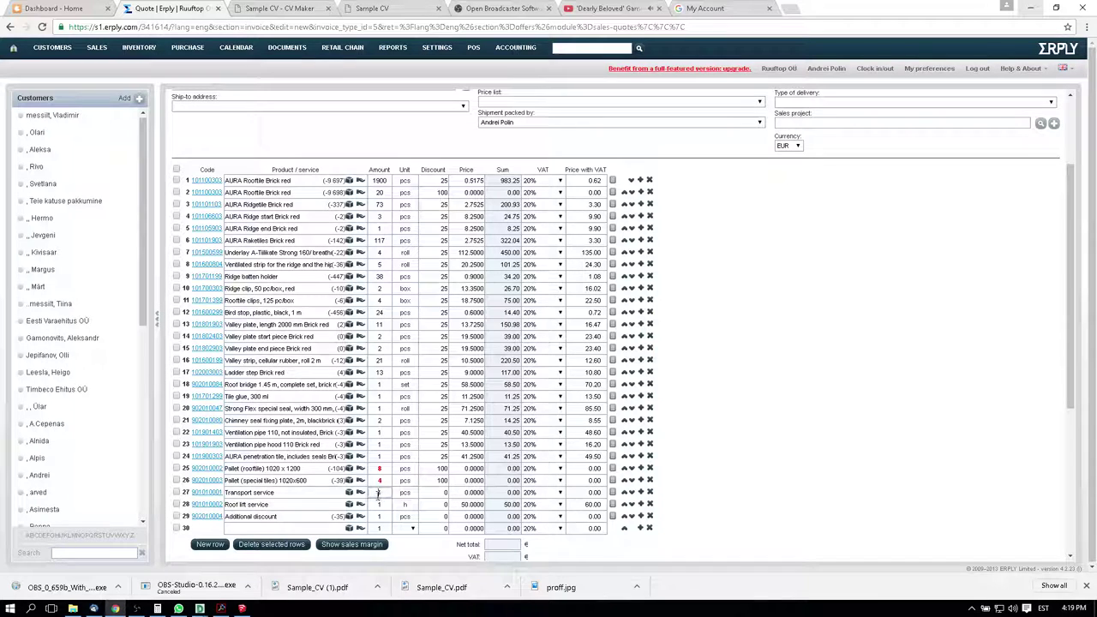
double_click(465, 492)
text(2)
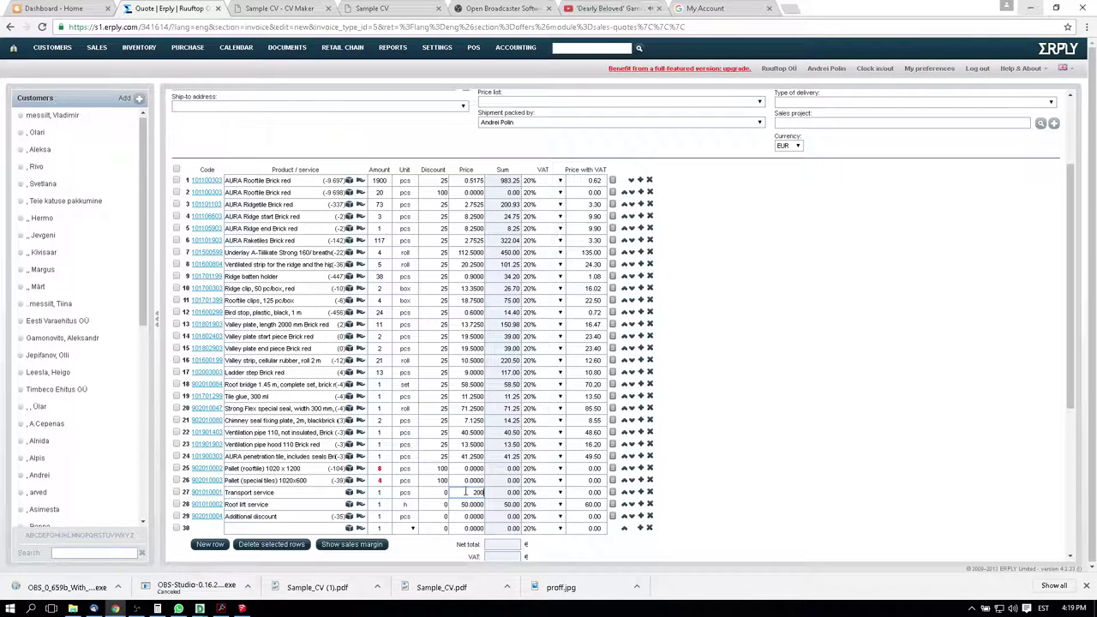
click(776, 429)
Set the Roof lift service amount to 4 hours and delete the Additional discount row from the quote
click(380, 504)
double_click(383, 503)
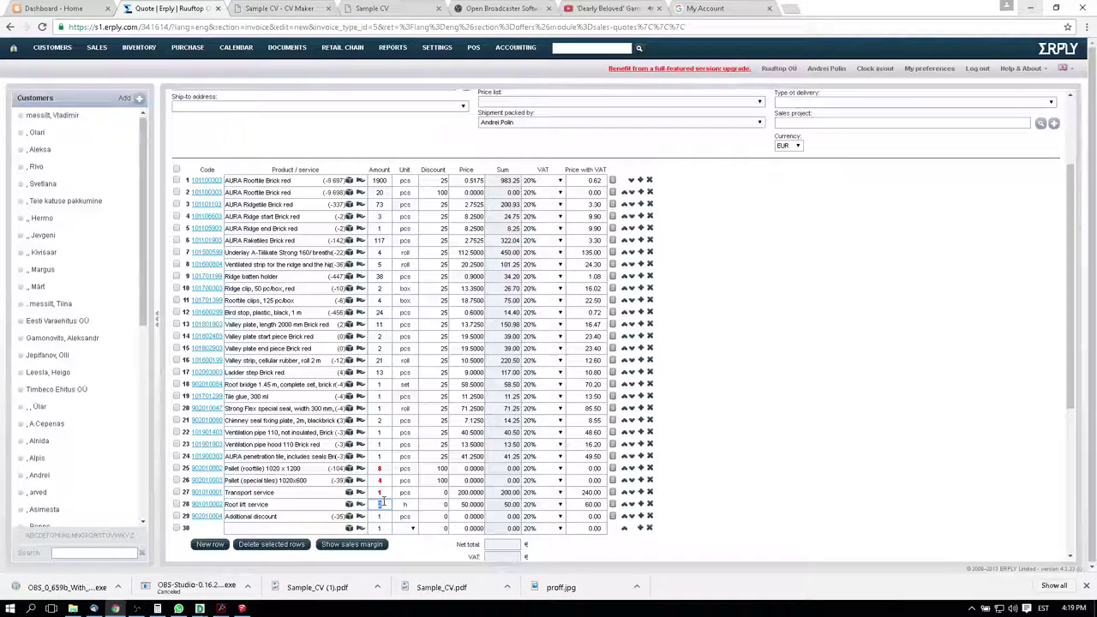
text(4)
click(590, 559)
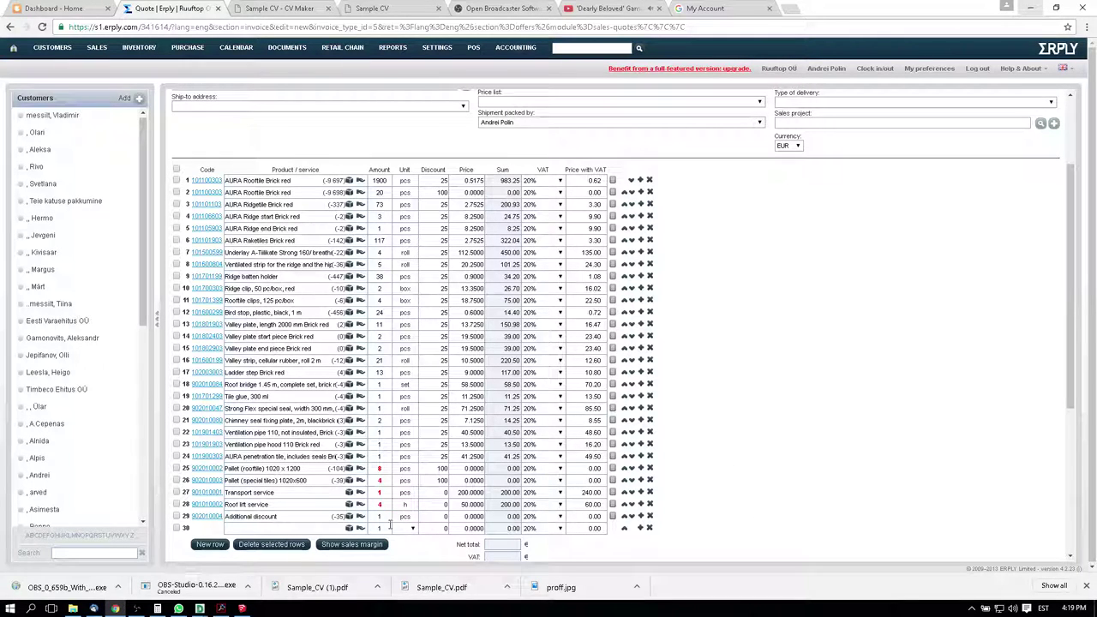
click(649, 516)
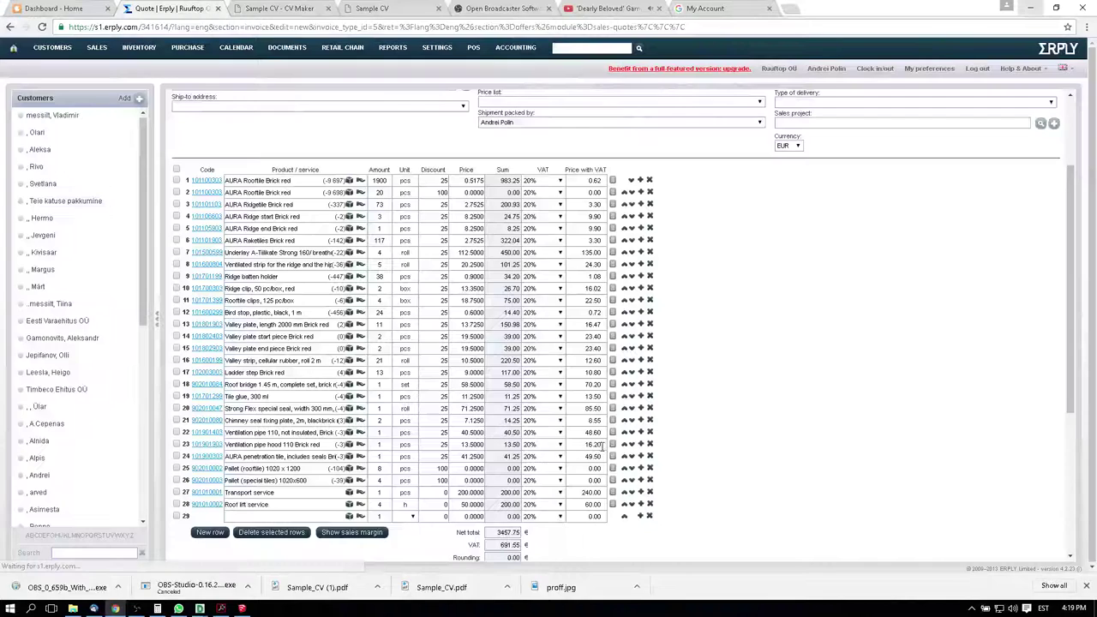
Recalculate the quote totals and review them together with the item rows
scroll(555, 523, down, 3)
click(505, 471)
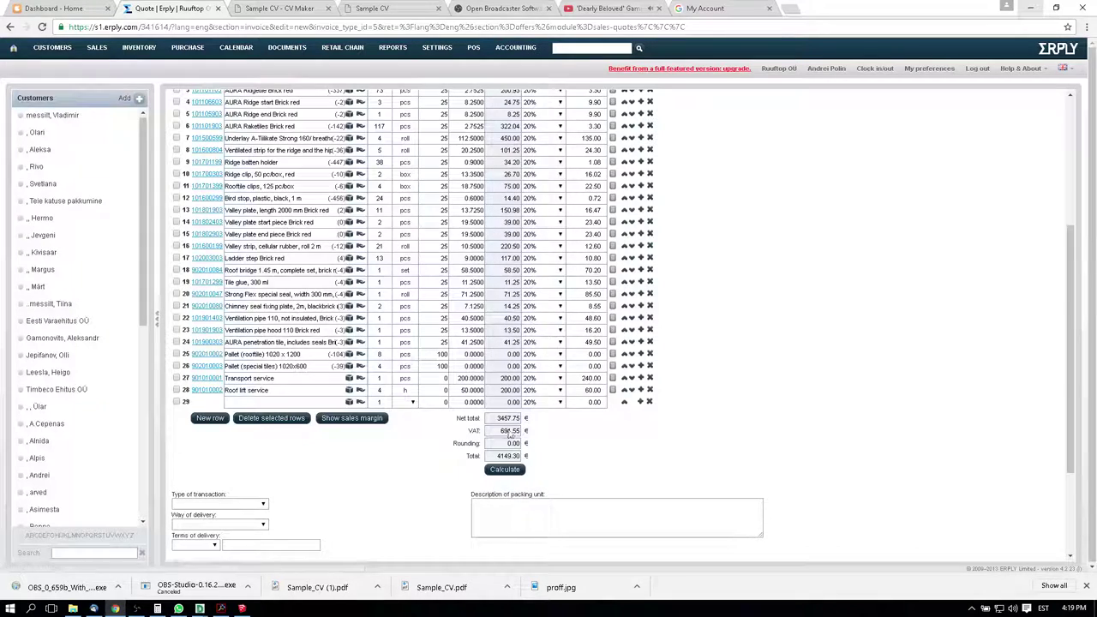
scroll(482, 446, up, 4)
scroll(373, 268, down, 4)
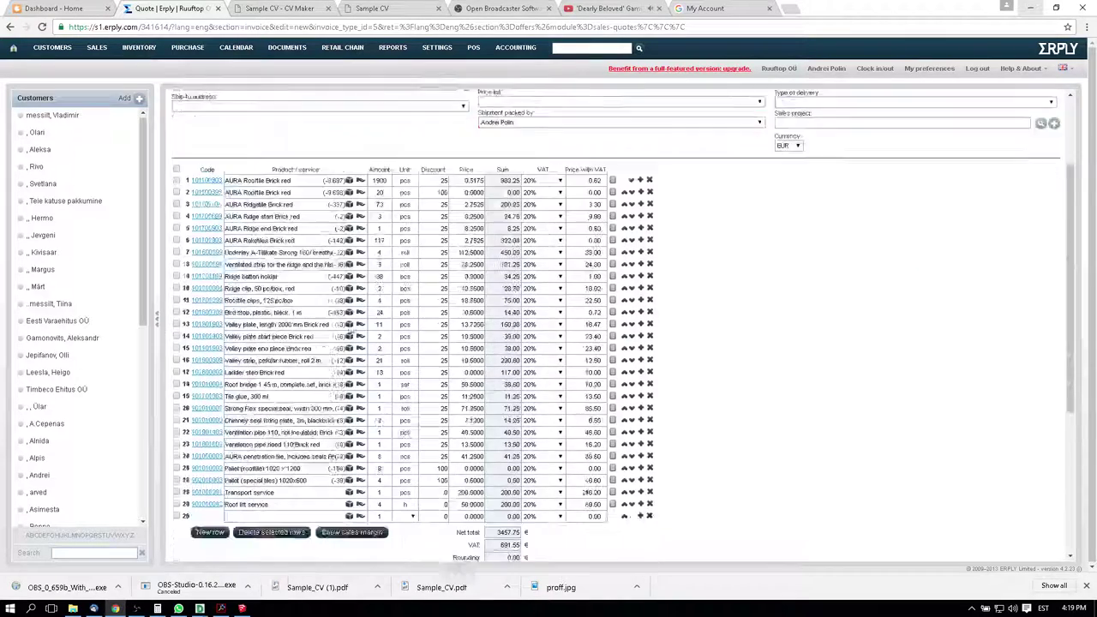
Switch from the quote to the roof plan PDF in Acrobat Reader and close it
scroll(216, 434, up, 2)
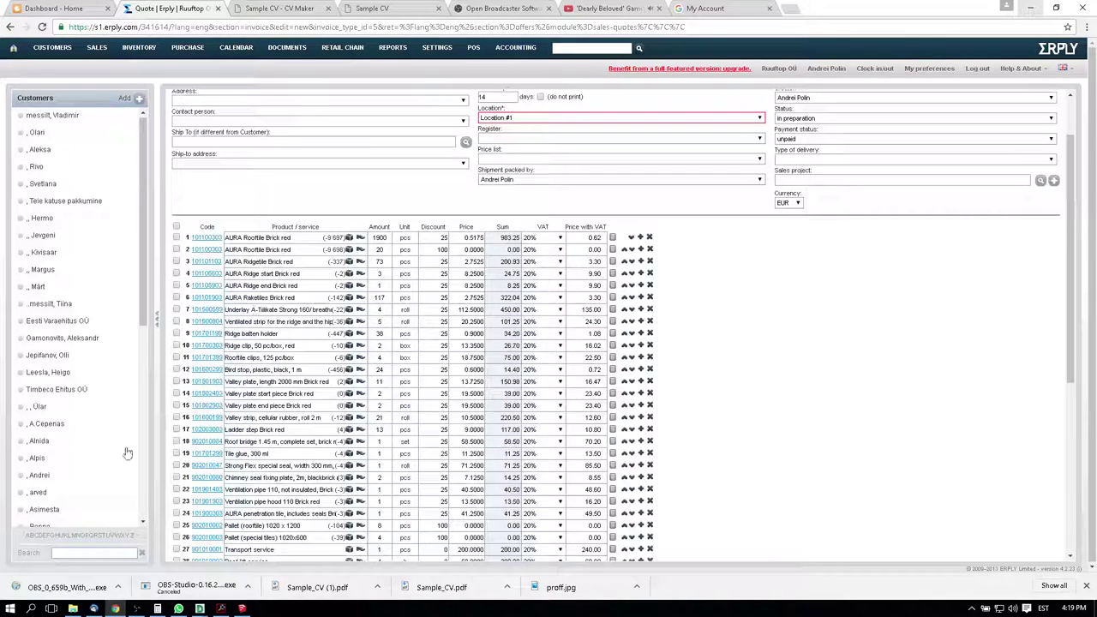
click(220, 608)
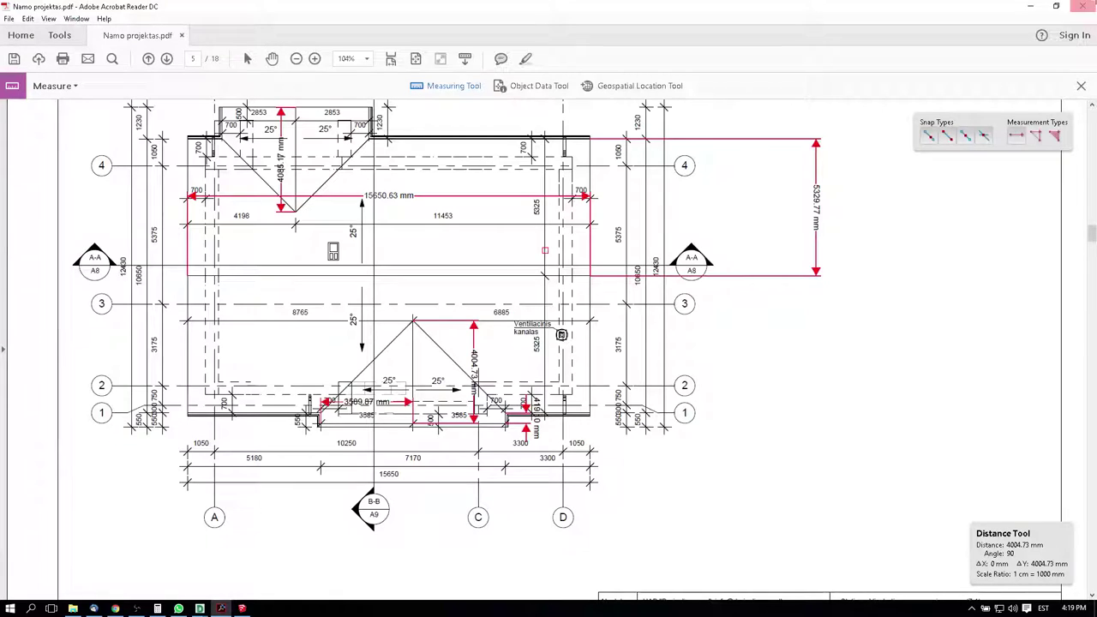
click(1085, 6)
click(552, 329)
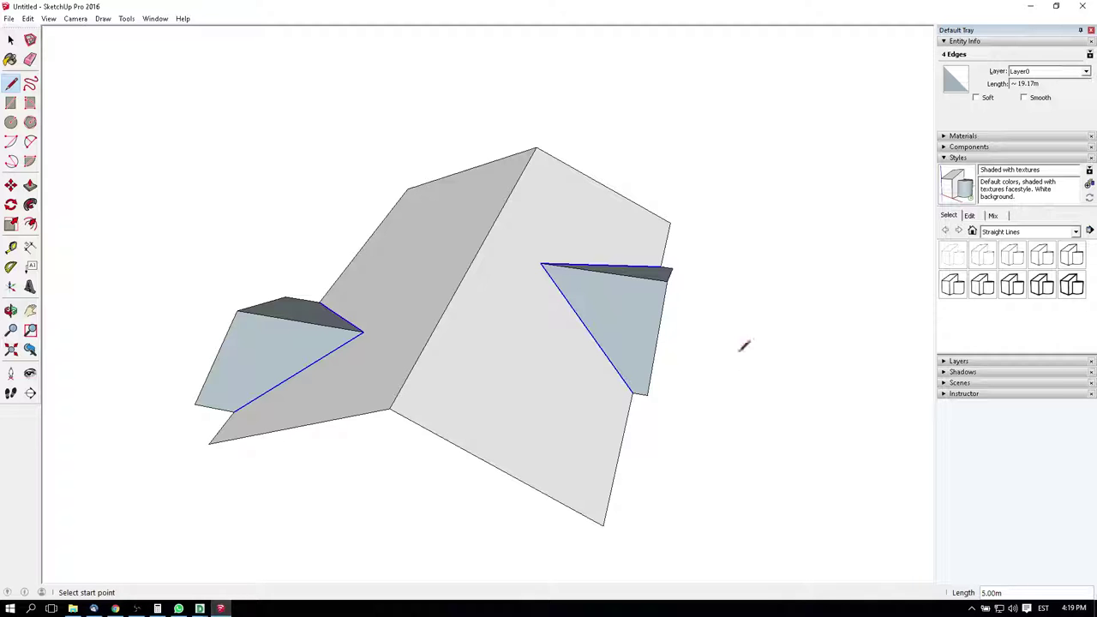
Apply the Straight Lines 01pix style to the roof model in SketchUp and set an elevated view showing the whole roof
mouse_move(744, 345)
middle_down()
mouse_move(318, 242)
mouse_move(520, 372)
mouse_move(571, 452)
middle_up()
click(952, 254)
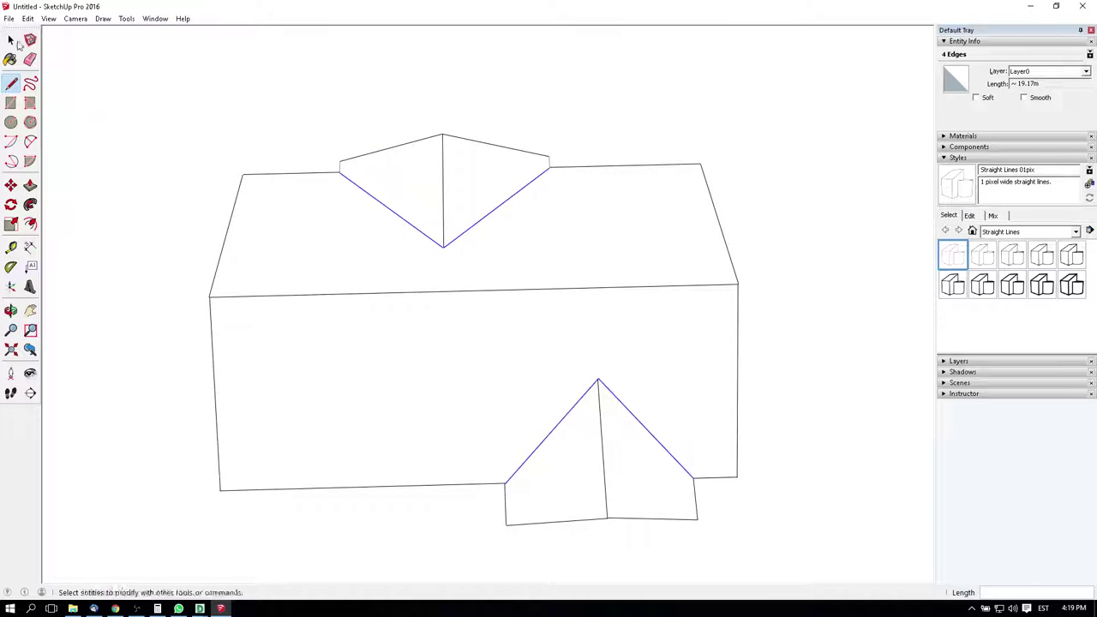
click(30, 311)
drag(568, 382, 527, 329)
middle_drag(527, 328, 670, 365)
drag(670, 365, 725, 385)
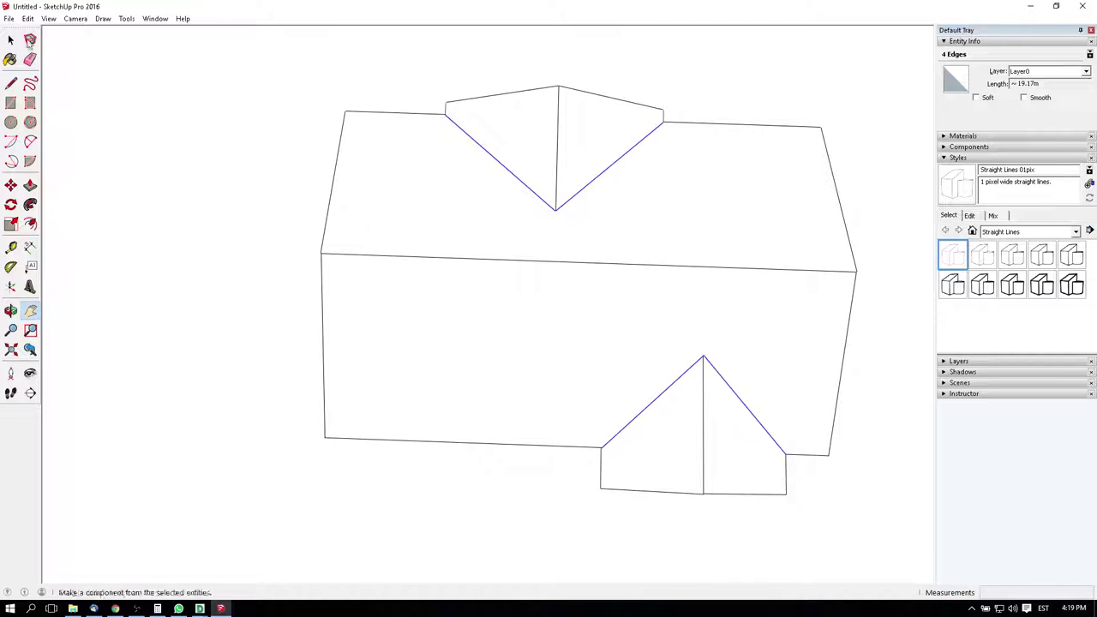
click(8, 18)
click(33, 73)
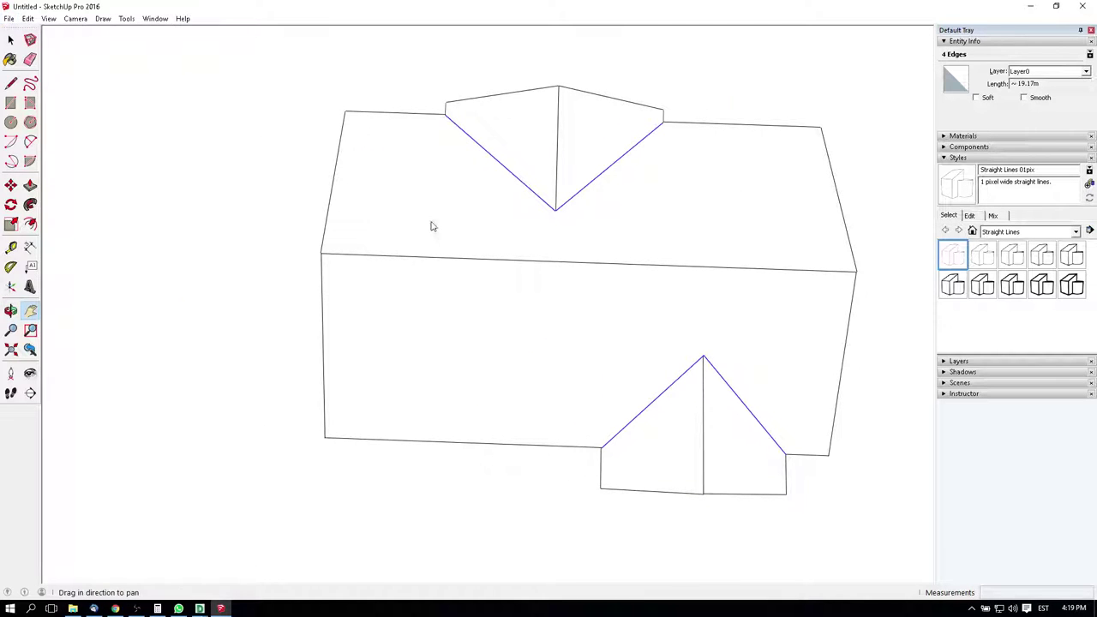
click(228, 166)
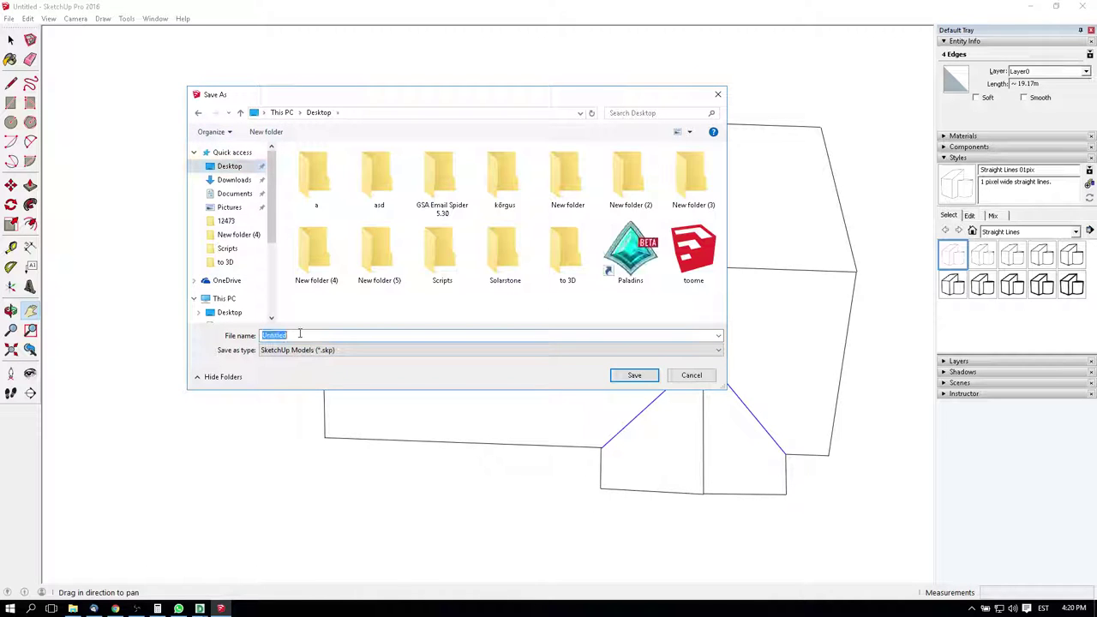
text(Test)
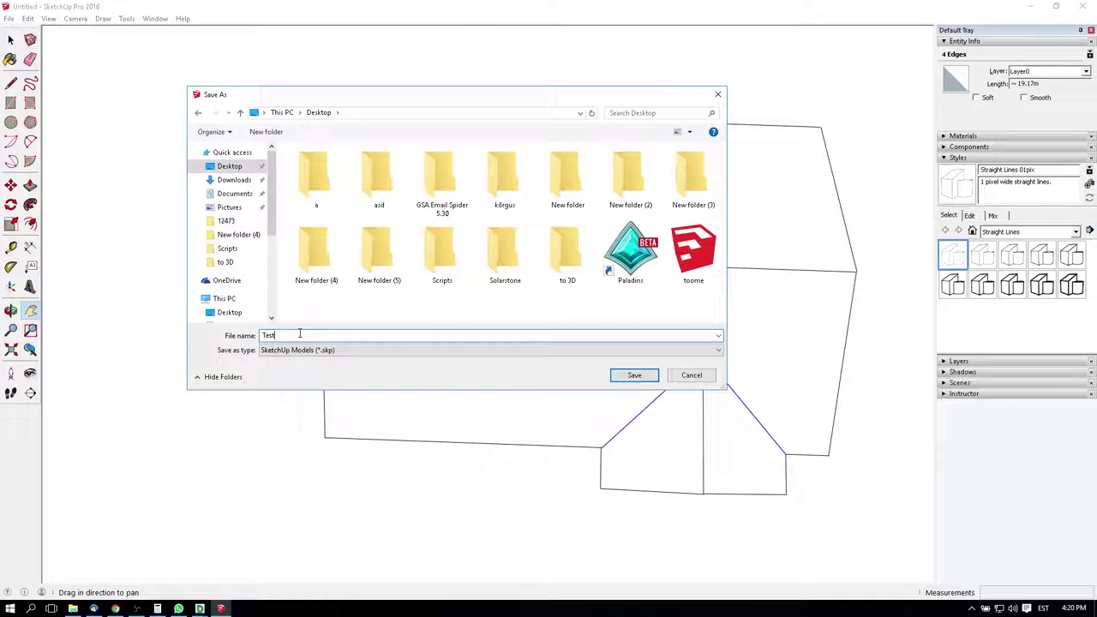
click(691, 375)
Export the current roof view as a 2D JPEG image named Test to the Desktop
click(9, 18)
mouse_move(94, 195)
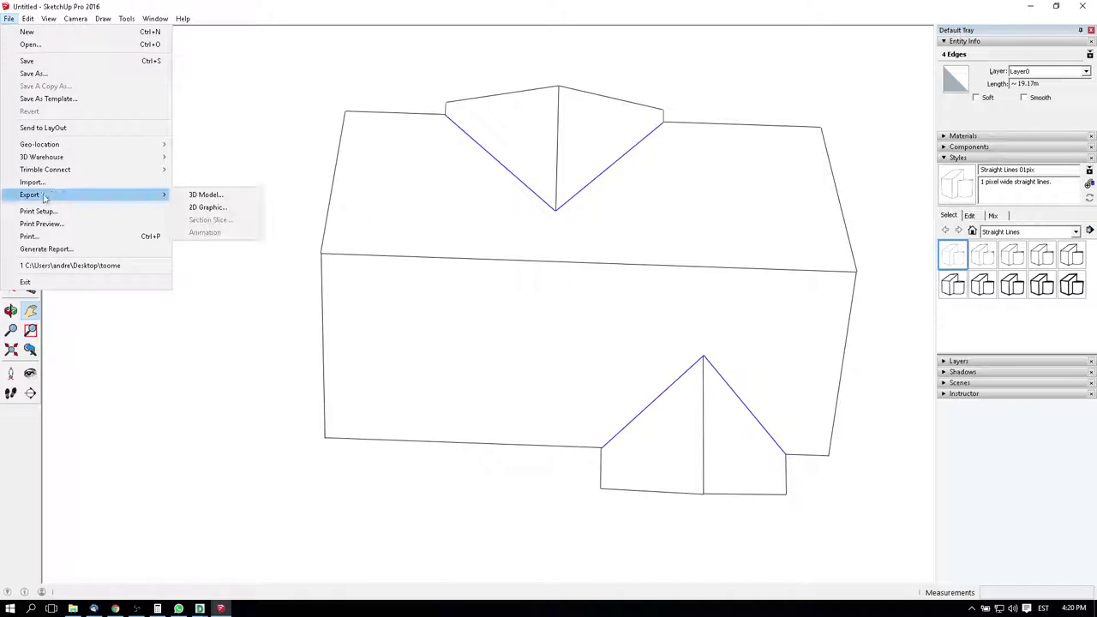
click(206, 207)
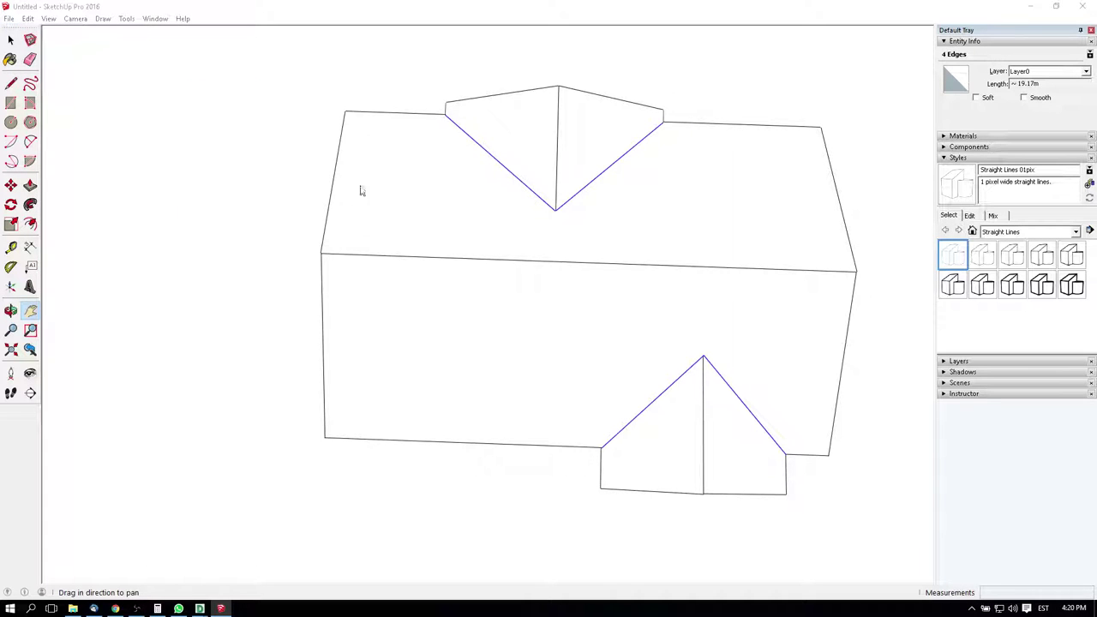
click(231, 169)
key(shift+Tab)
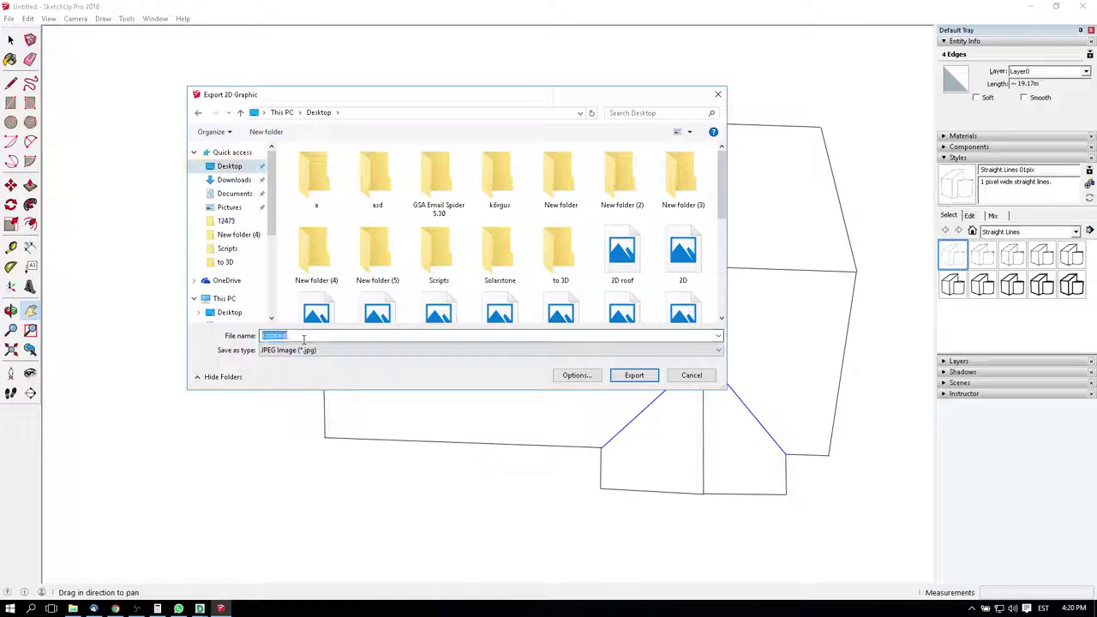
text(TesttoYt)
click(631, 374)
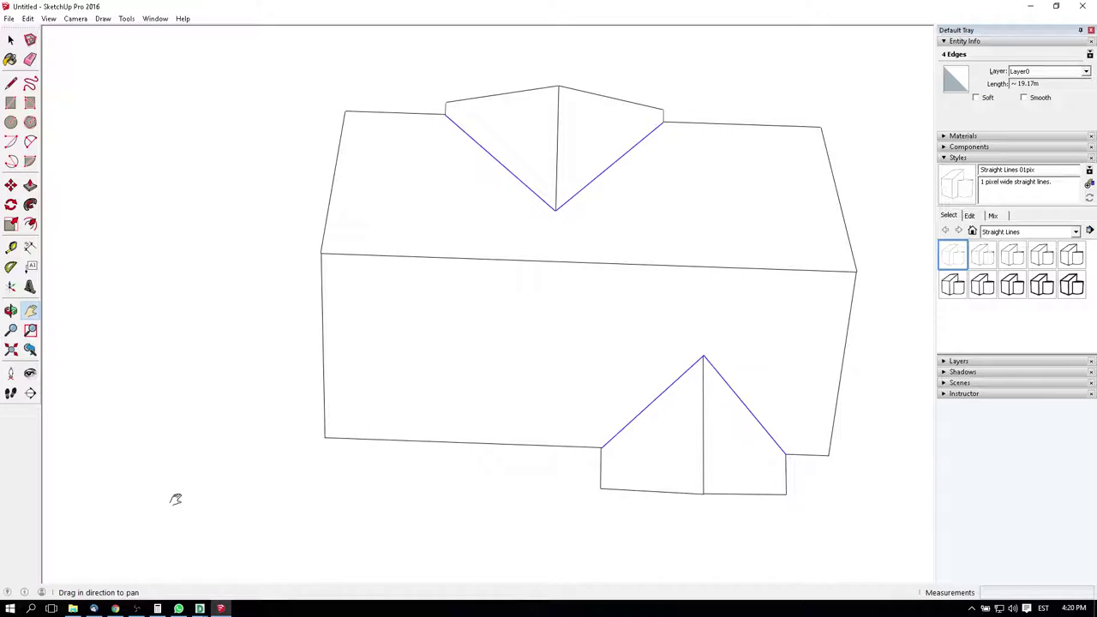
Launch LayOut, dismiss the startup tip and open the recent document 11878
key(super)
text(layo)
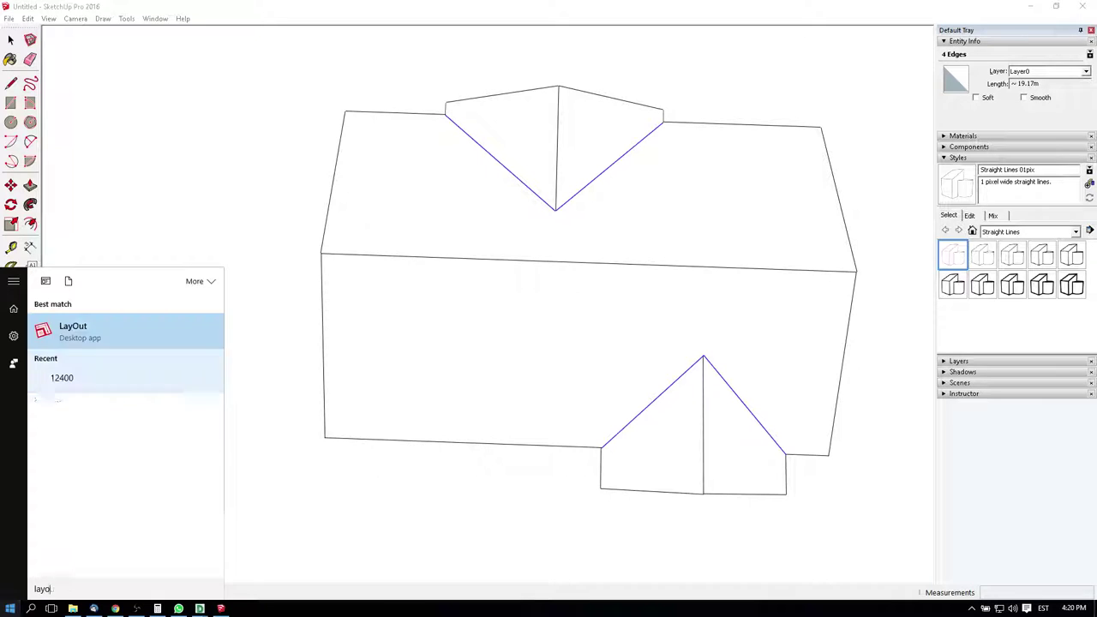
text(ut)
click(111, 335)
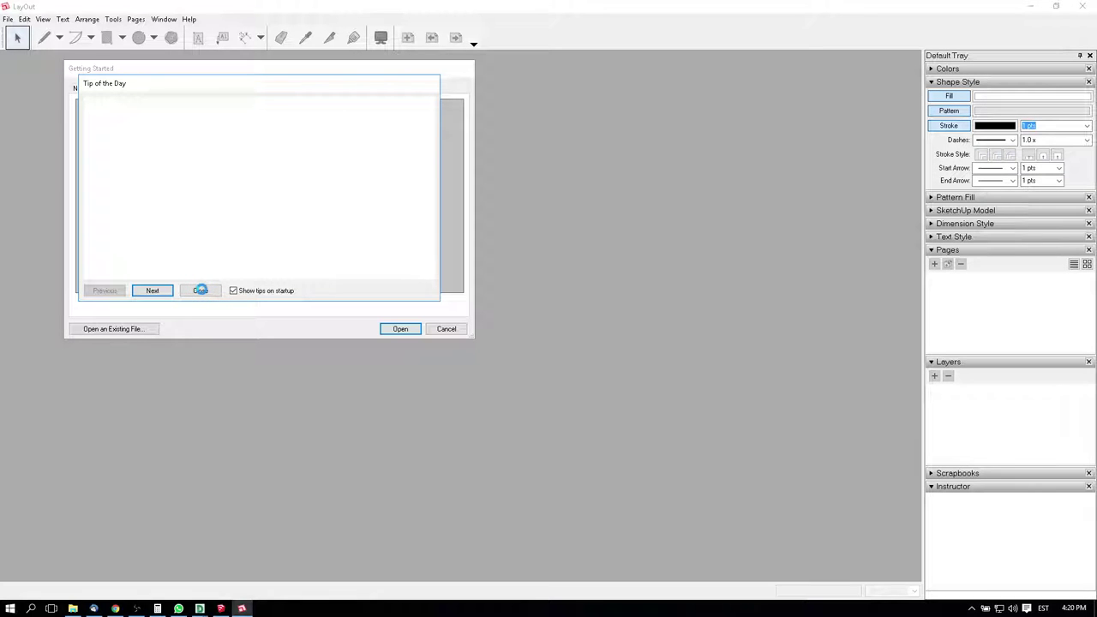
click(202, 291)
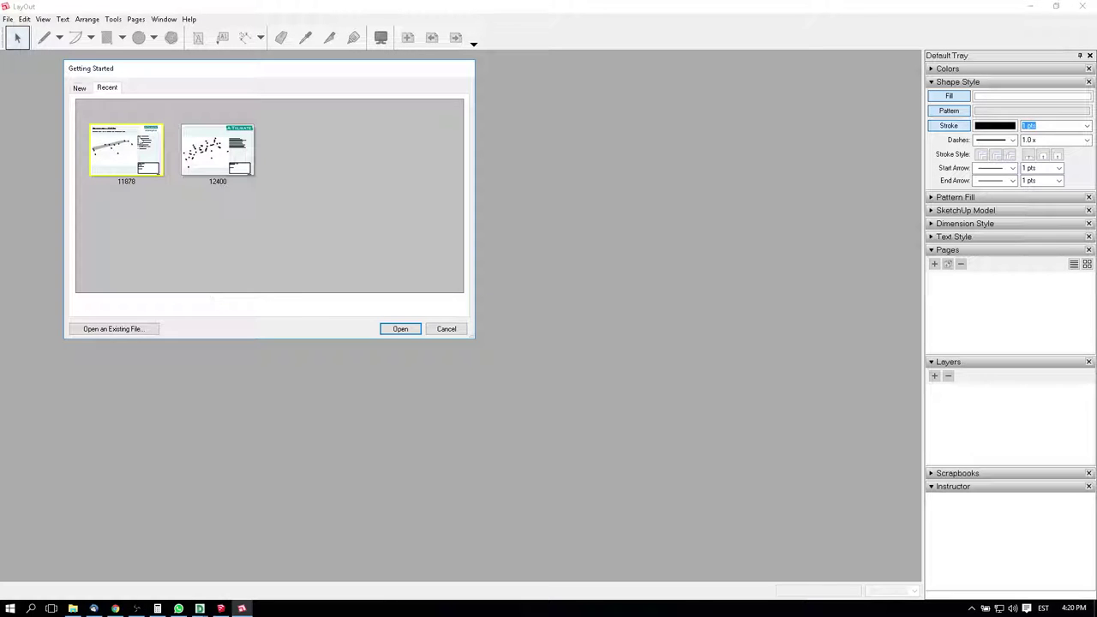
double_click(134, 159)
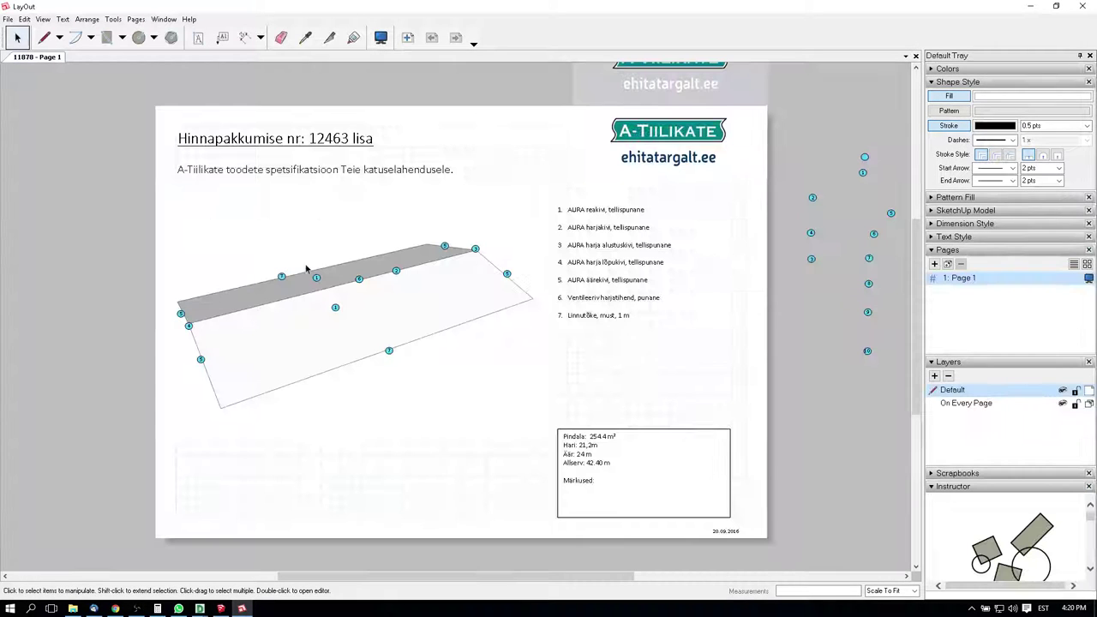
Delete the old roof picture and all numbered markers placed over it on the page
click(291, 369)
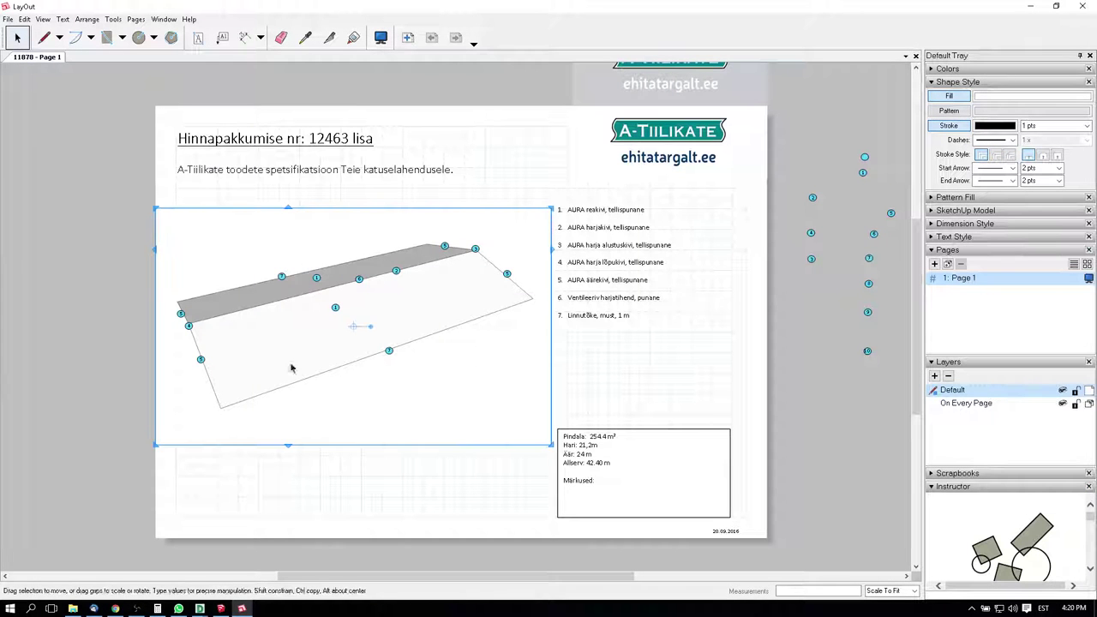
key(Delete)
mouse_move(66, 167)
mouse_down()
mouse_move(458, 380)
mouse_move(533, 482)
mouse_up()
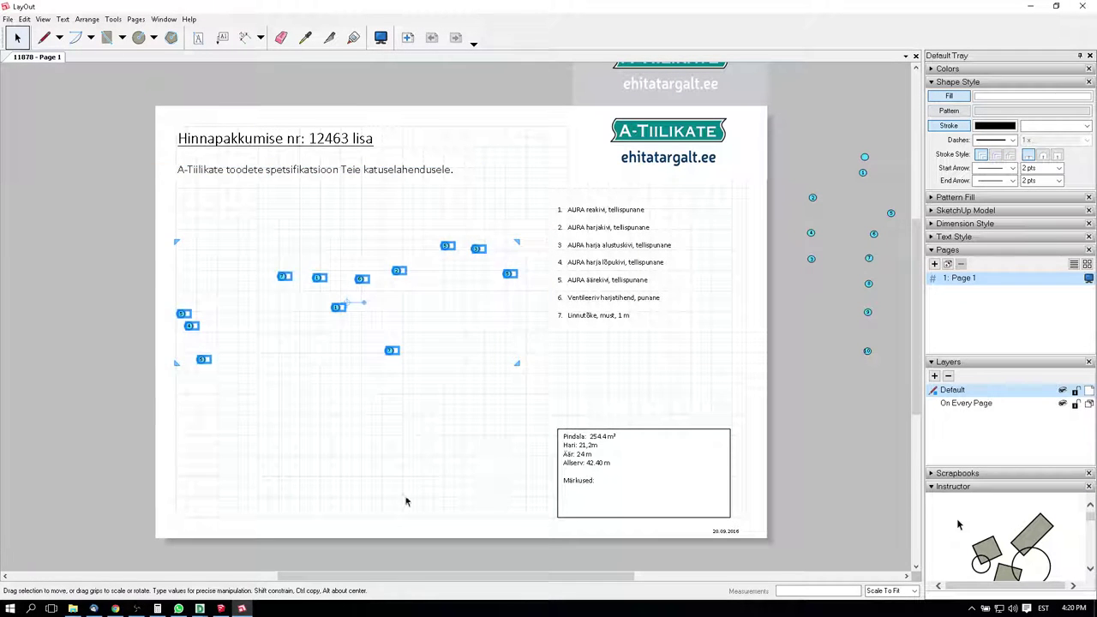
key(Delete)
Check the Erply quote's header, and replace the quote number in the LayOut page heading with the placeholder ******
click(117, 608)
scroll(460, 211, up, 2)
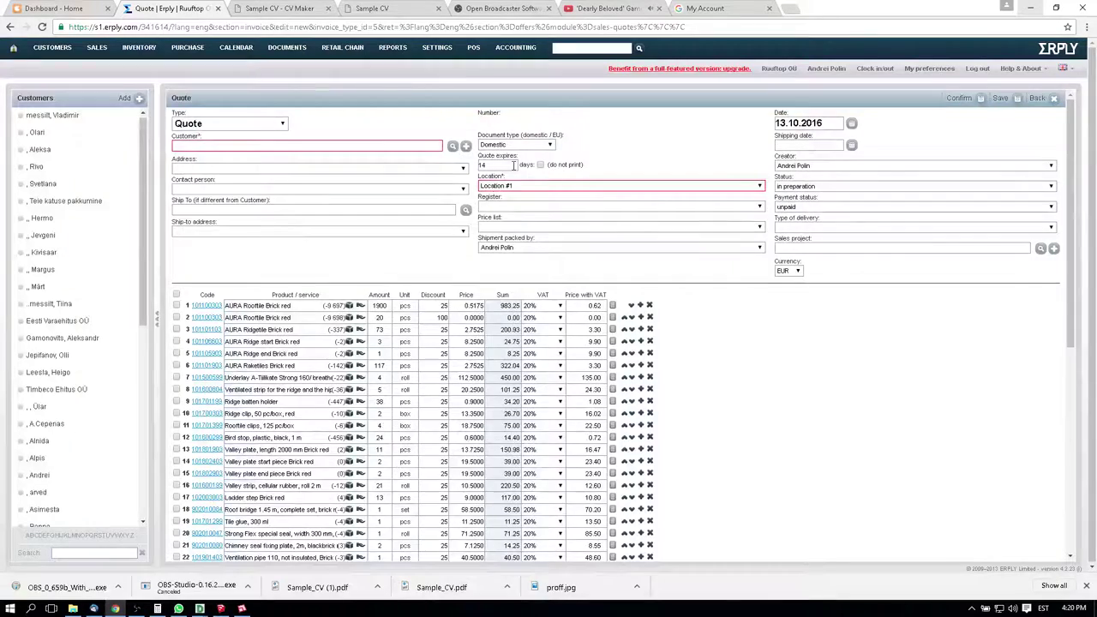
scroll(514, 166, down, 4)
scroll(514, 165, up, 4)
click(241, 608)
click(346, 135)
double_click(346, 135)
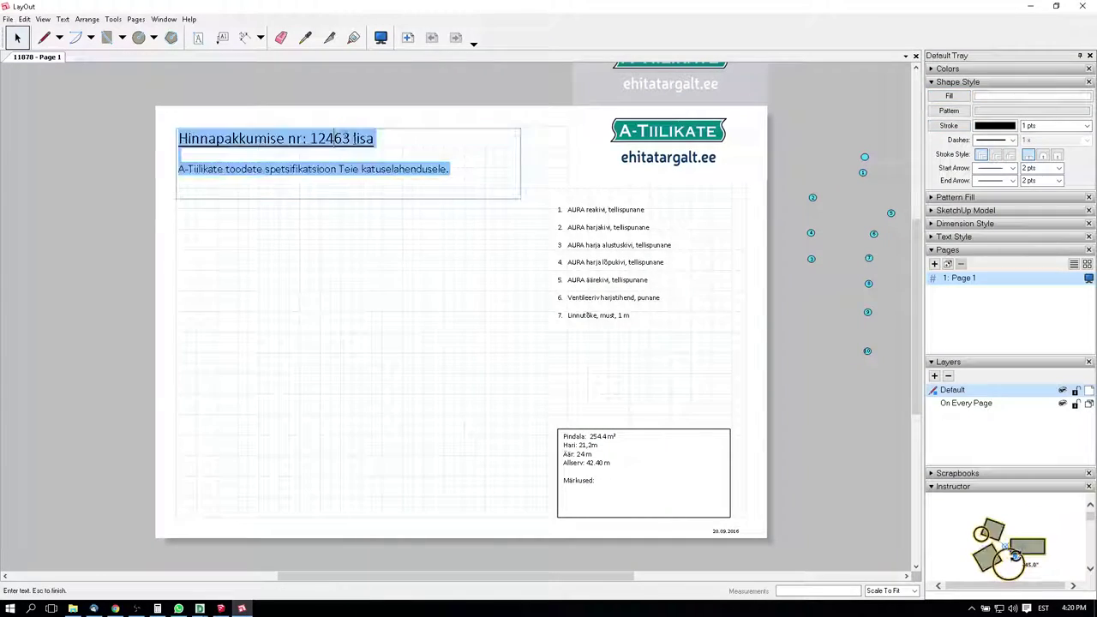
click(352, 138)
key(BackSpace)
key(BackSpace)
key(BackSpace)
key(BackSpace)
key(BackSpace)
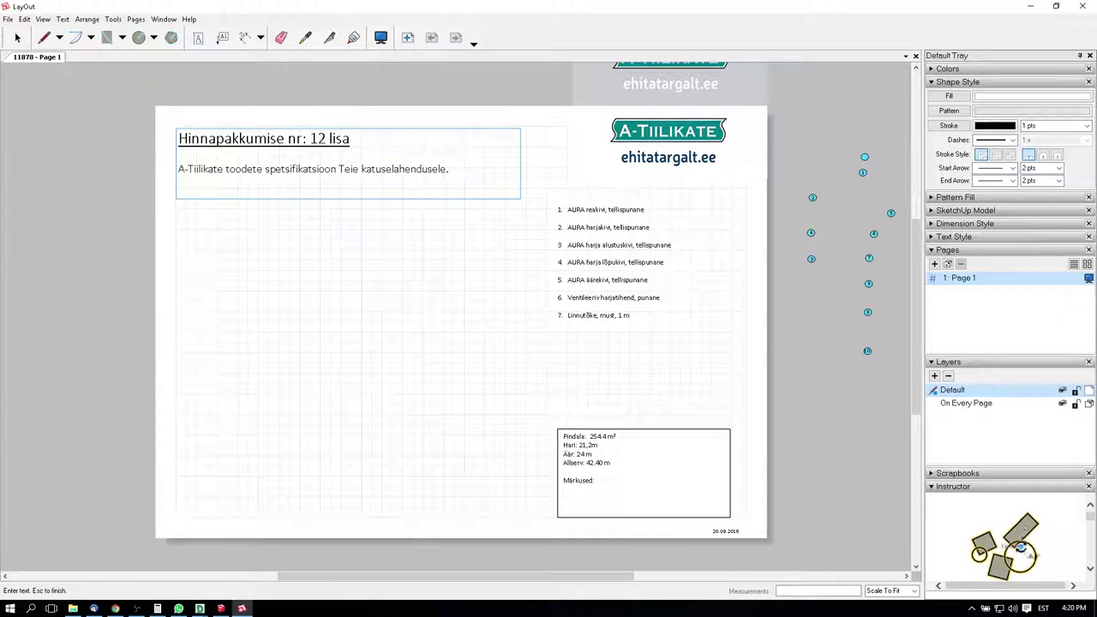
text(*****)
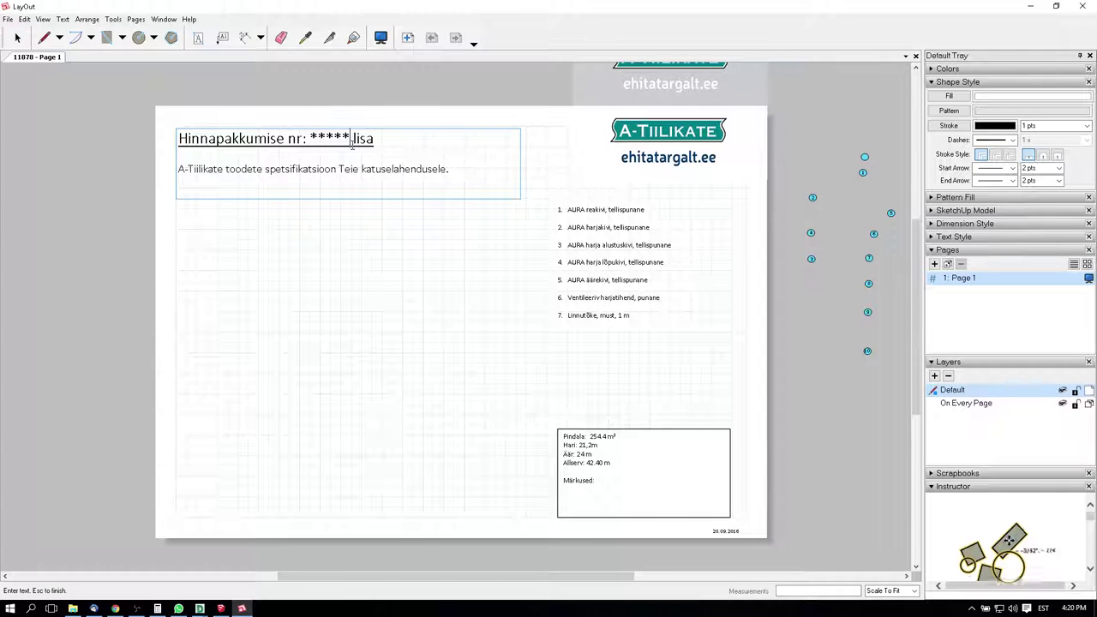
text(*)
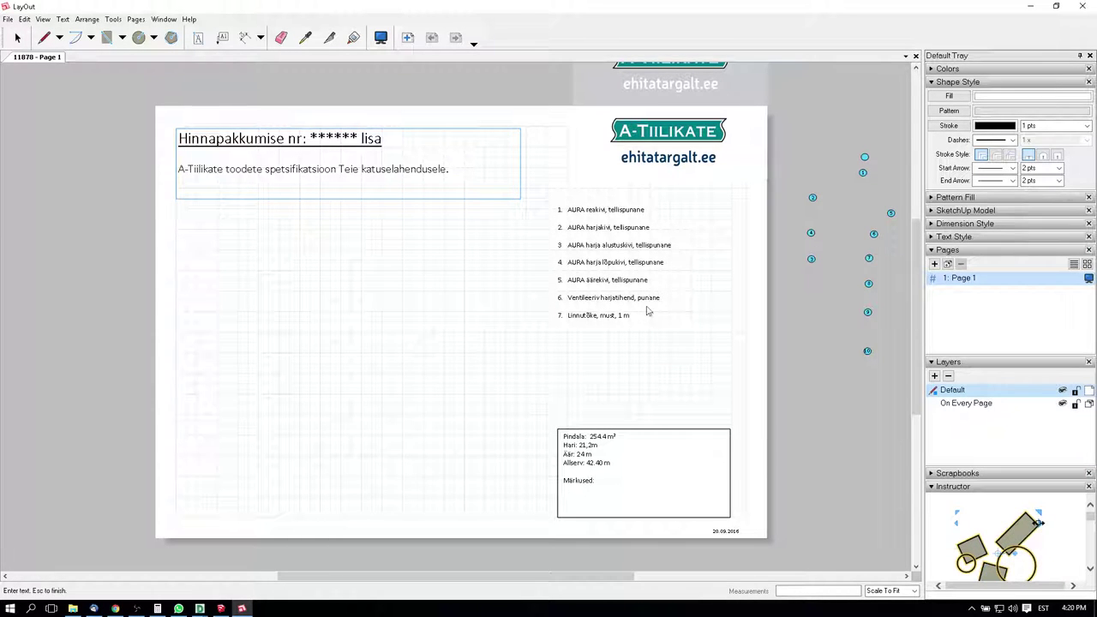
Switch back to the Erply quote to consult its item rows
click(115, 608)
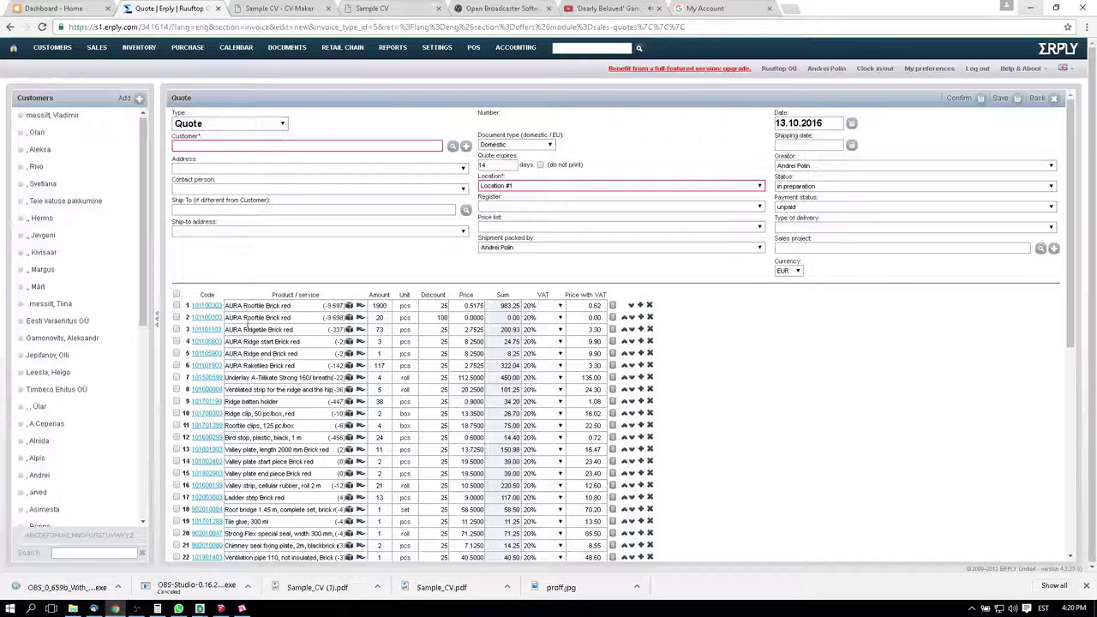